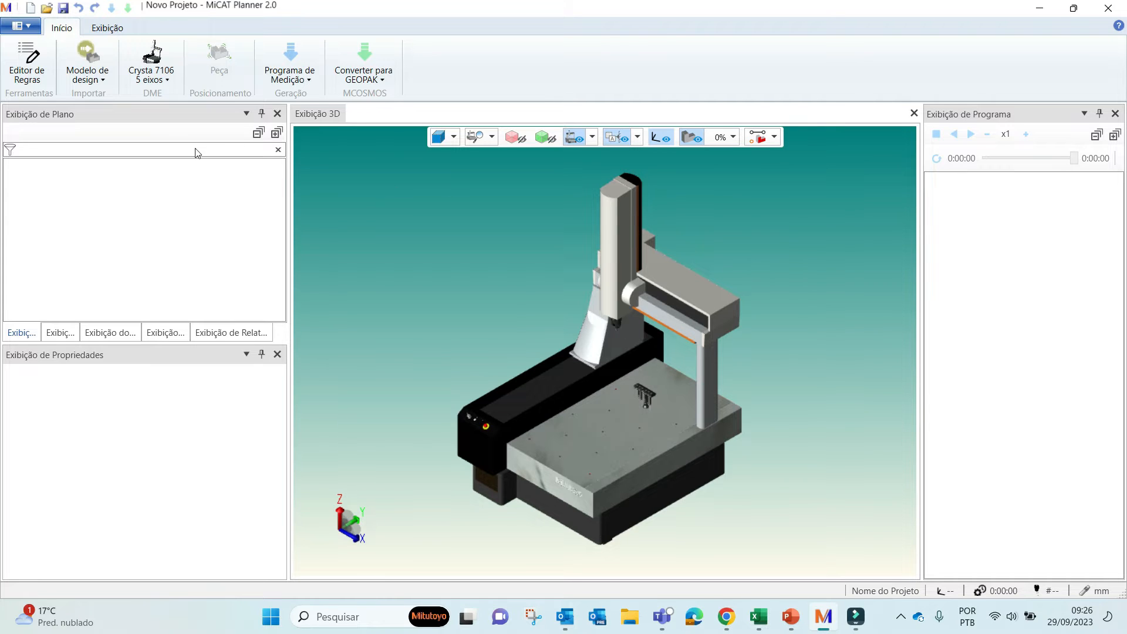
Import the design model Sample_Part_1_CREO.prt.14 from the Sample Part 1 folder
click(87, 56)
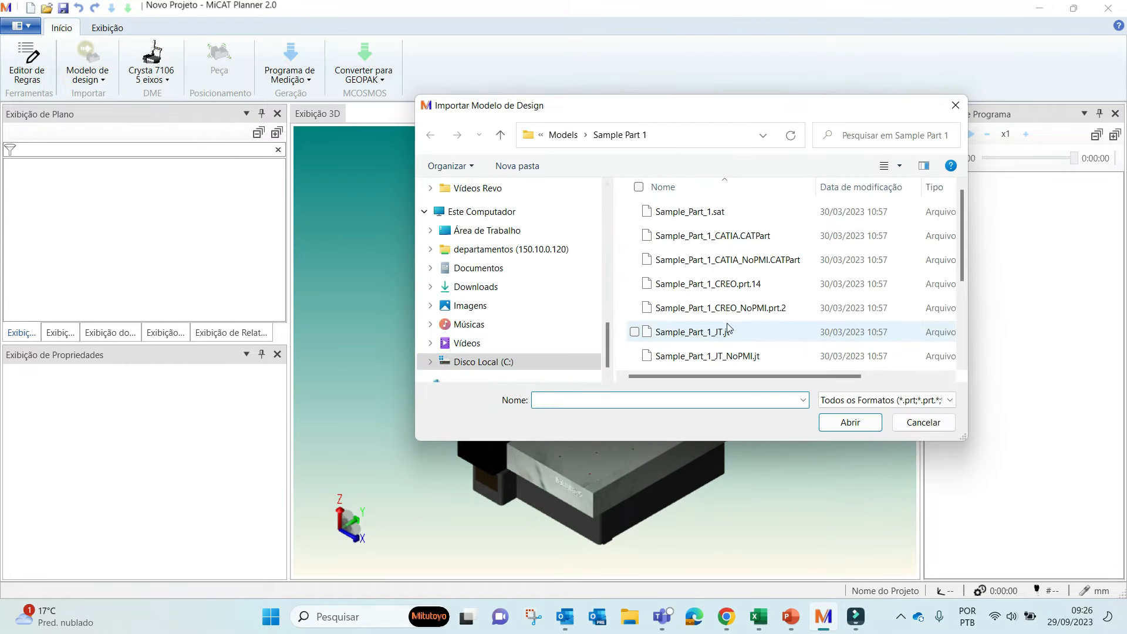
click(745, 309)
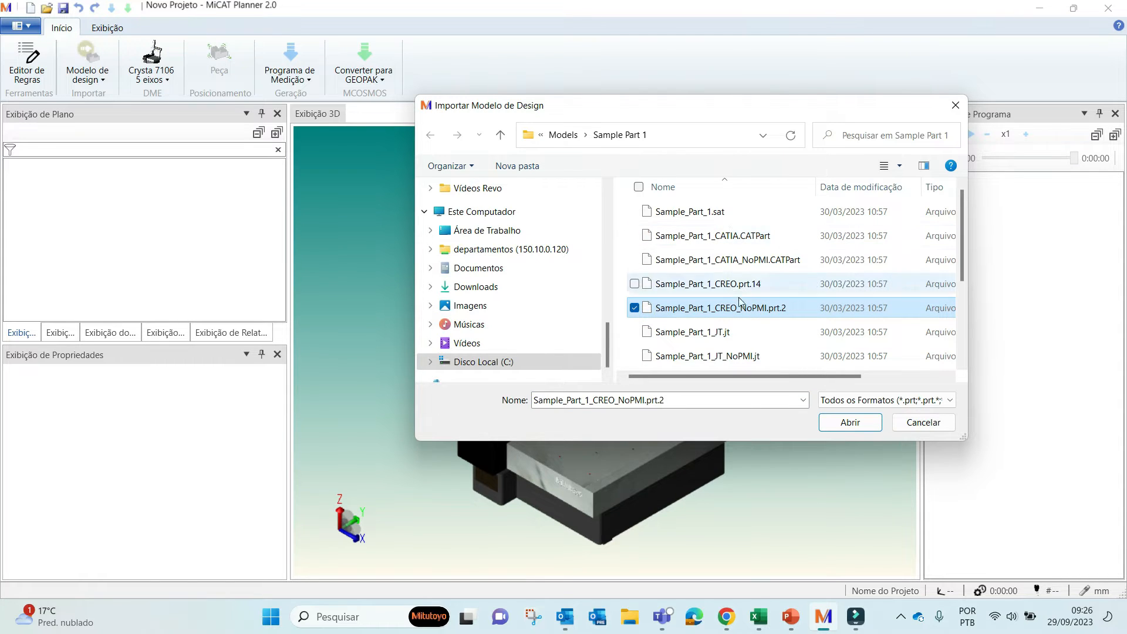
click(725, 288)
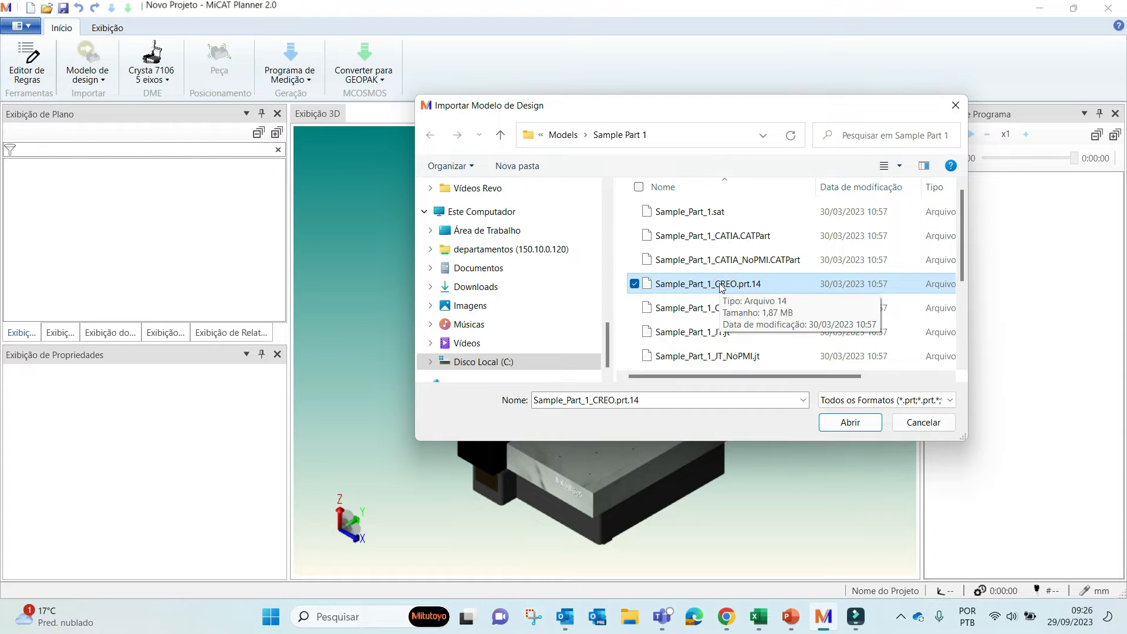
click(853, 424)
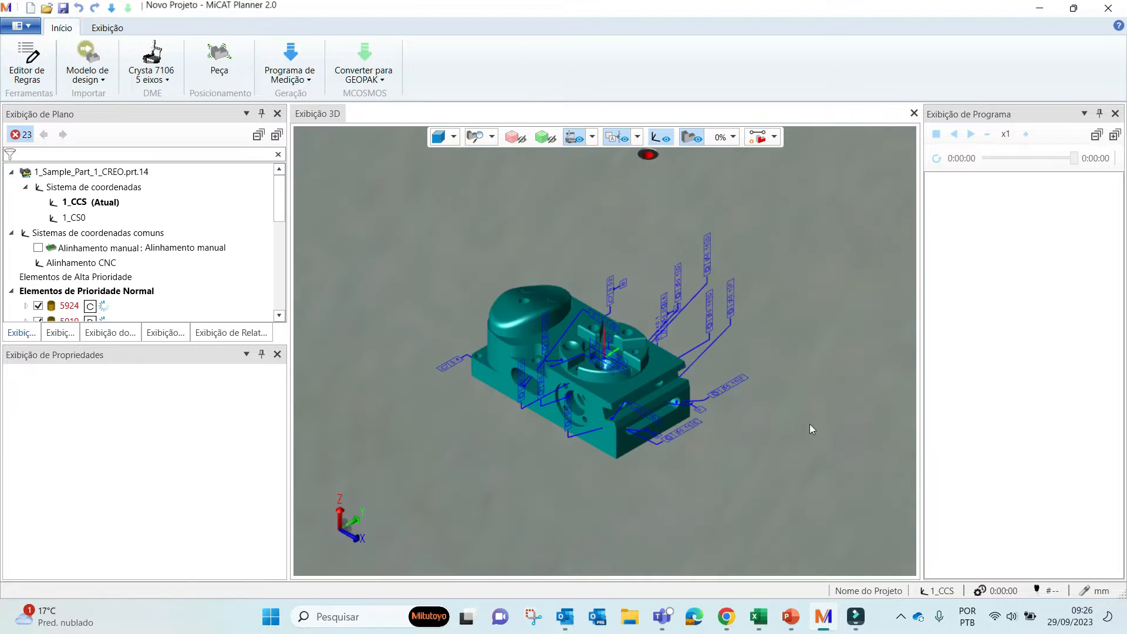
View the imported part with the measuring machine hidden and shown again, and check the available machine configurations
click(574, 136)
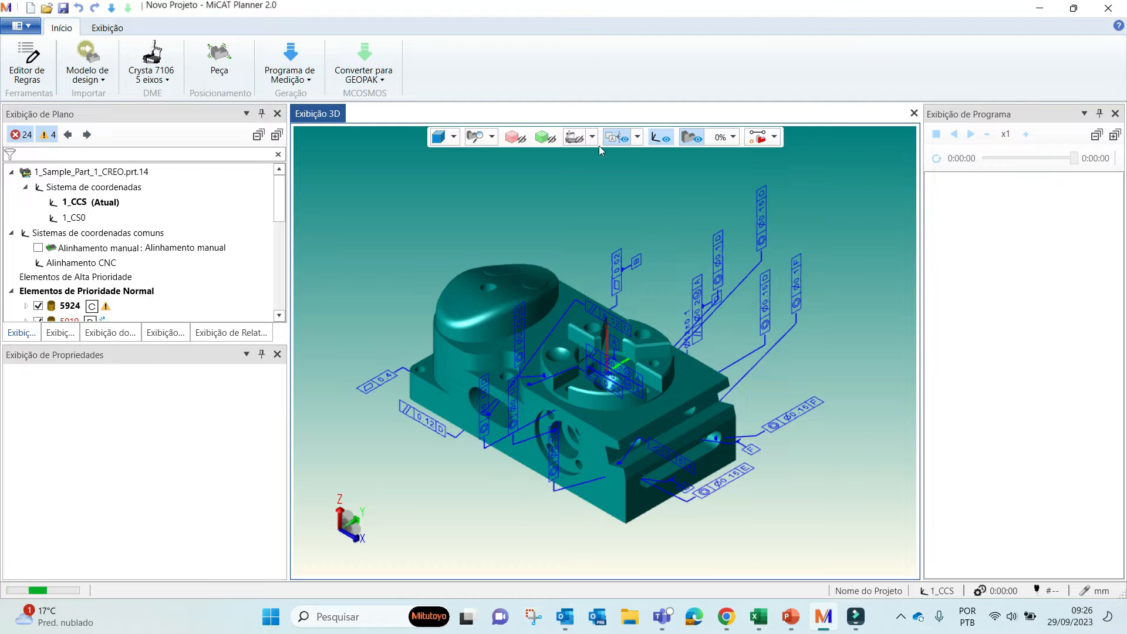
click(573, 139)
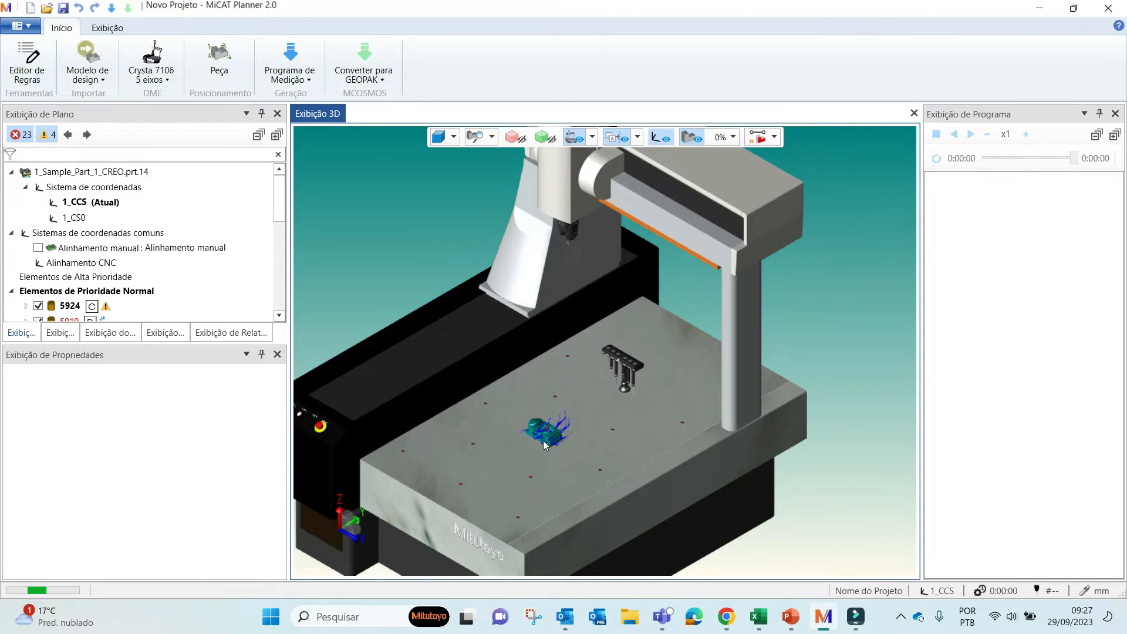
scroll(543, 441, down, 5)
middle_drag(631, 340, 631, 393)
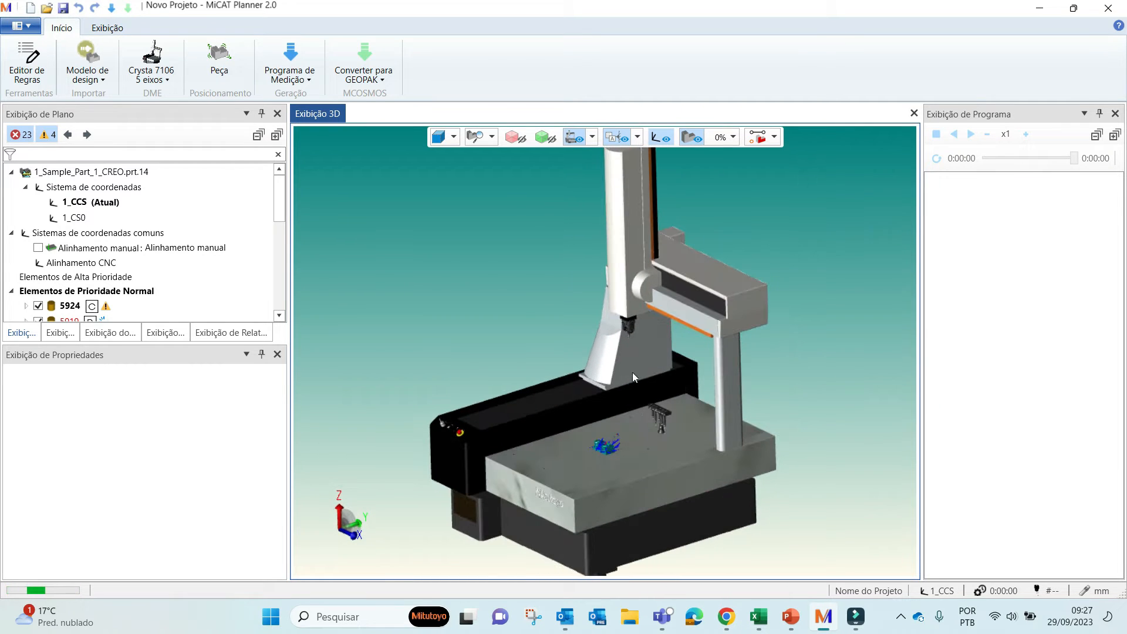
click(168, 81)
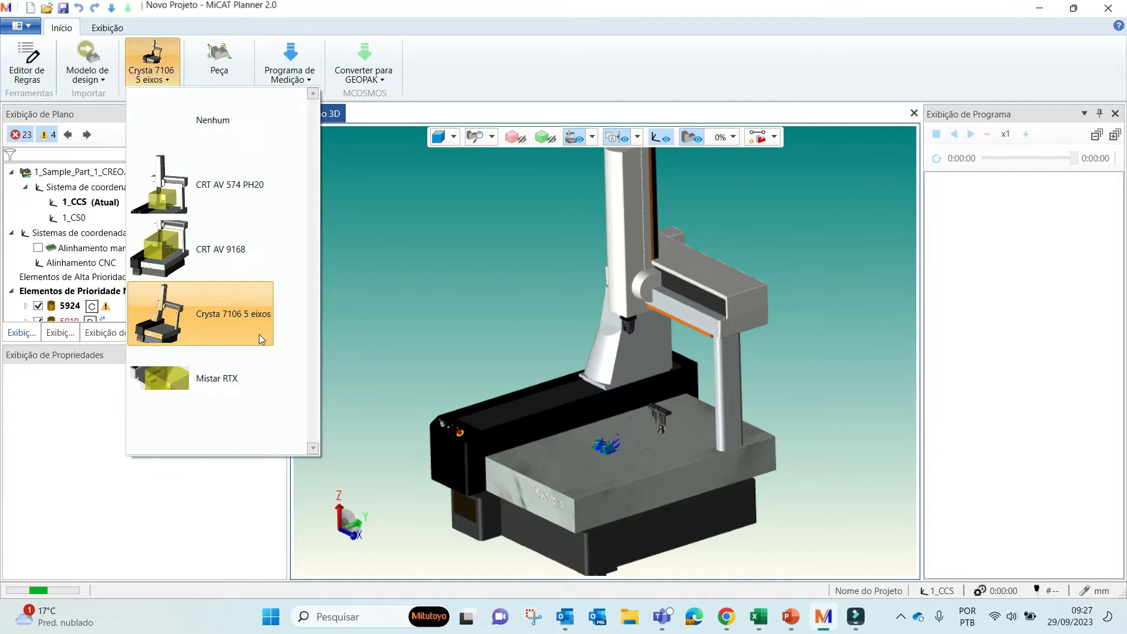
click(414, 299)
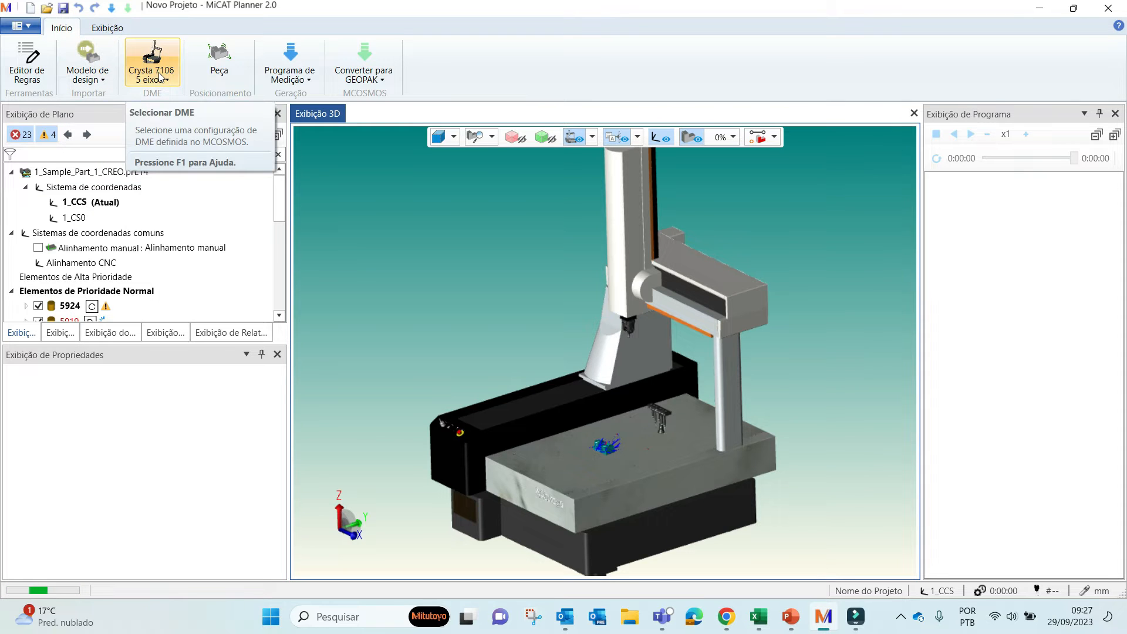
Position the part manually on the machine, moving it to about Z 193.774 and Y 442.386
click(220, 62)
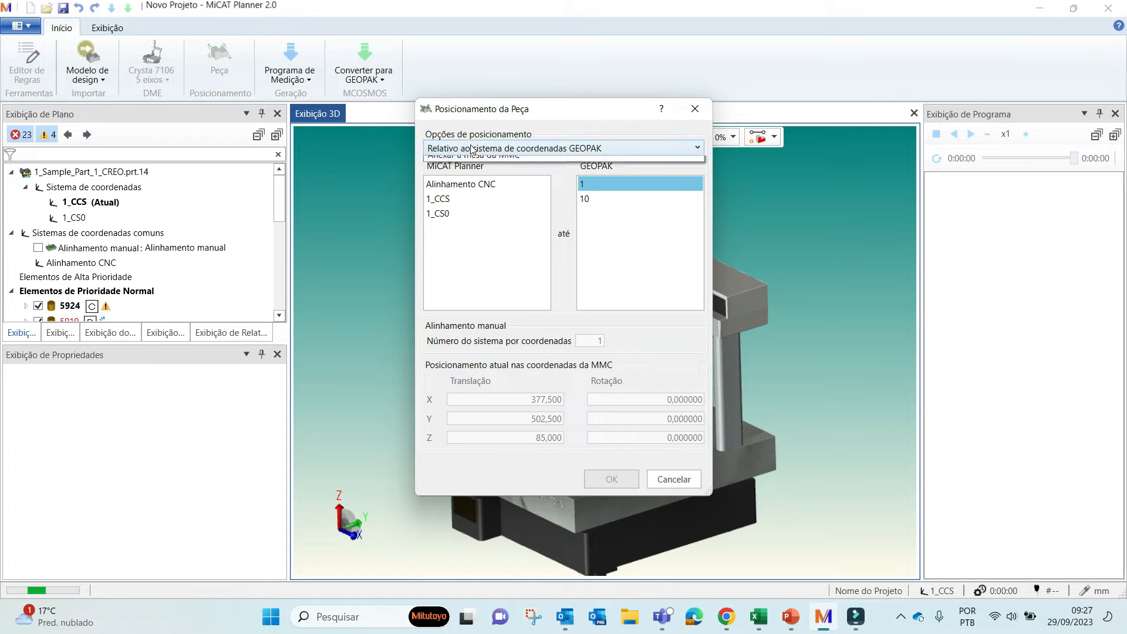
click(473, 148)
click(468, 193)
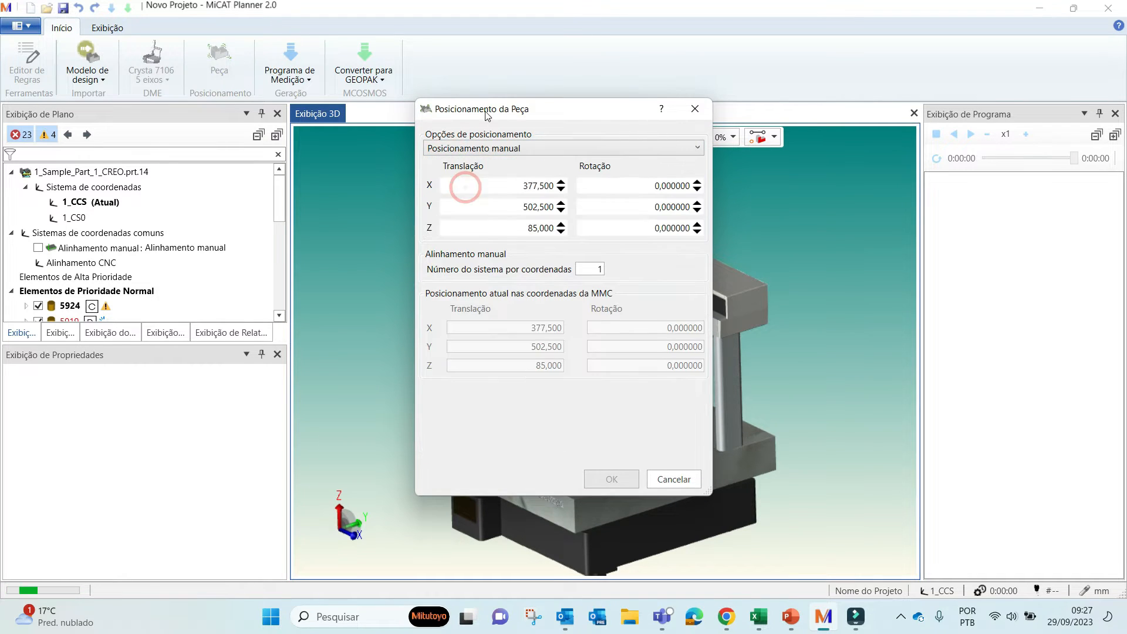
scroll(571, 416, up, 3)
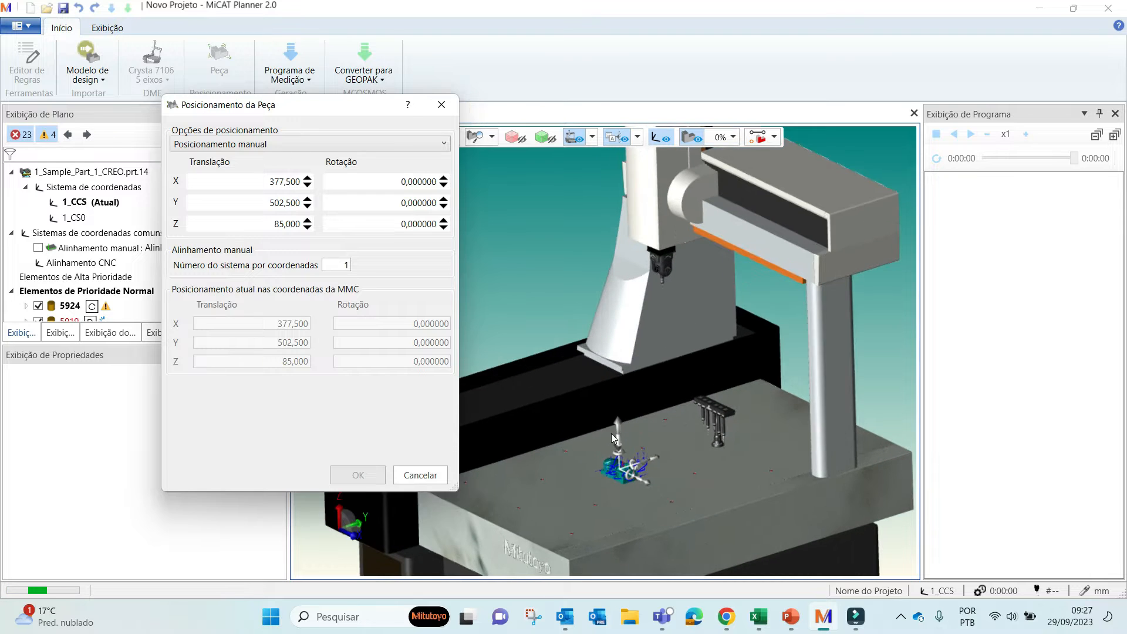
drag(614, 430, 608, 399)
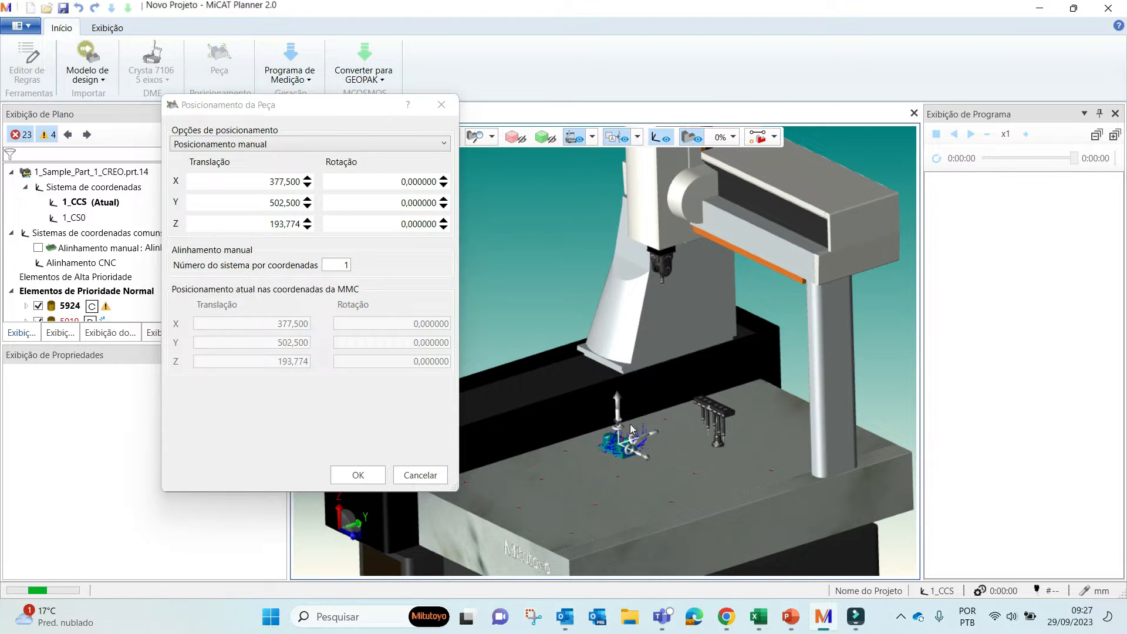
drag(650, 430, 645, 433)
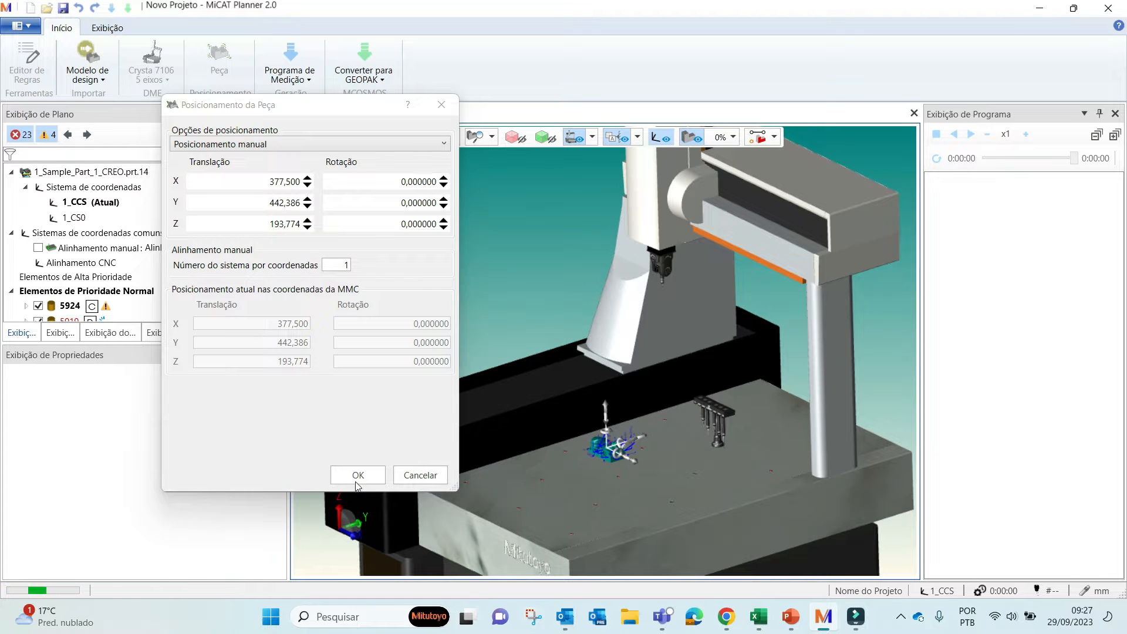
key(Return)
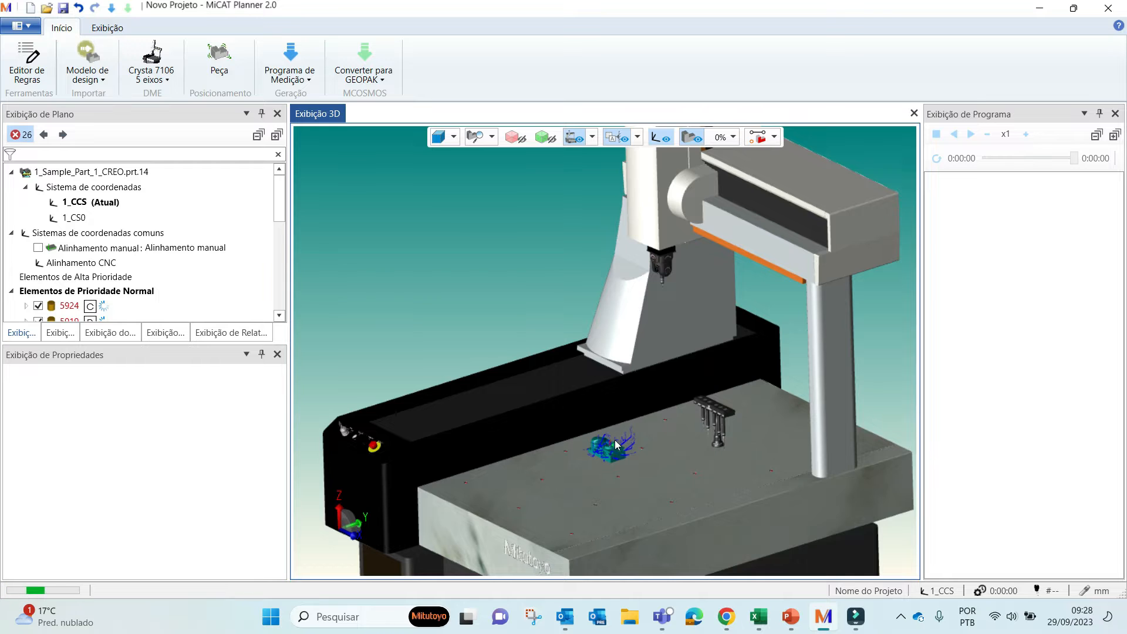
Examine the part's placement on the table and its semantic PMI, graphical PMI and characteristics report
scroll(611, 467, up, 3)
scroll(614, 470, down, 5)
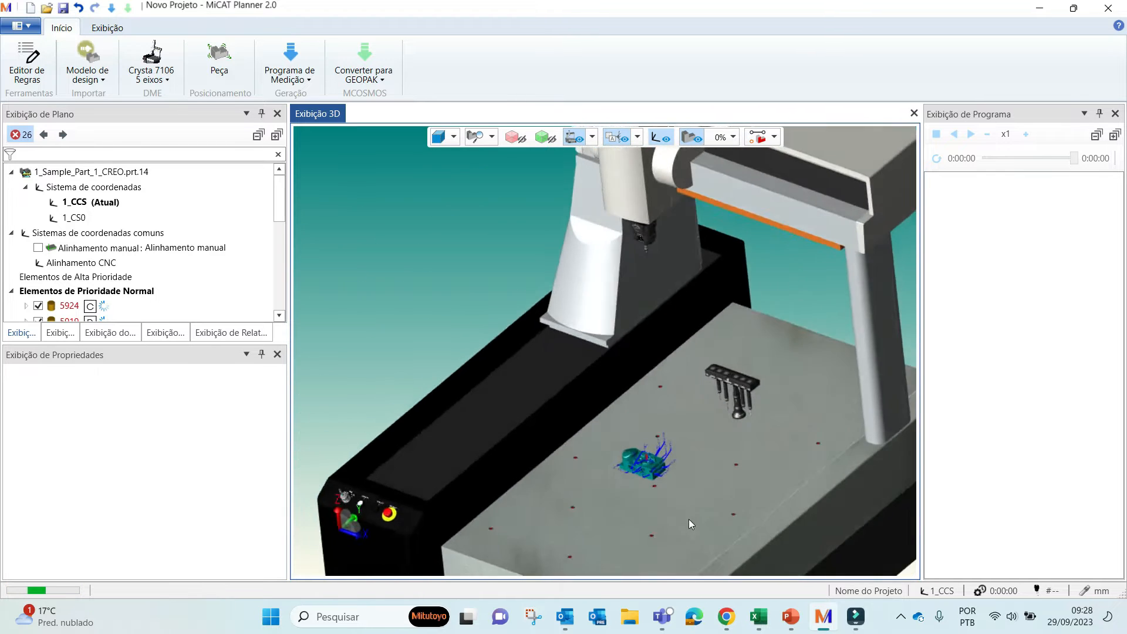
middle_drag(636, 515, 666, 256)
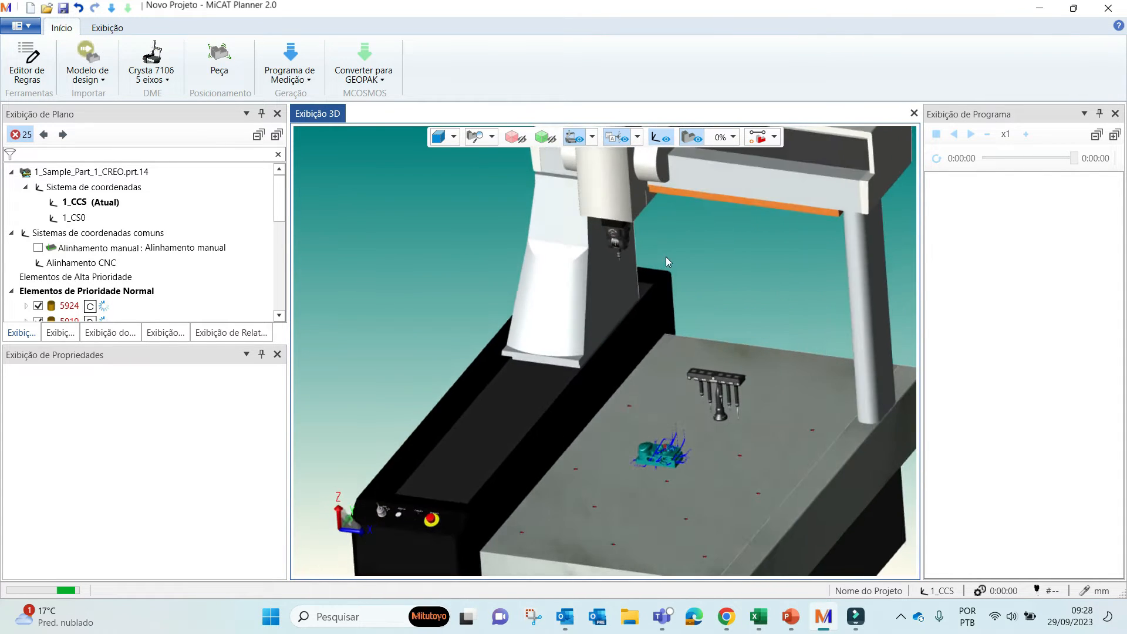
click(74, 338)
click(94, 340)
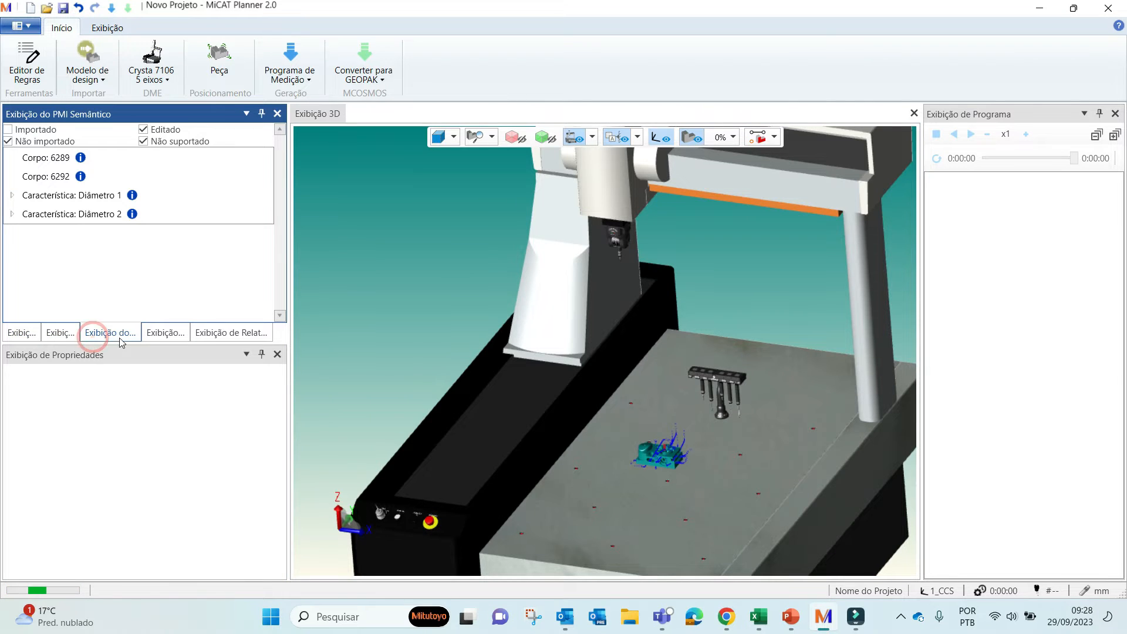
click(166, 337)
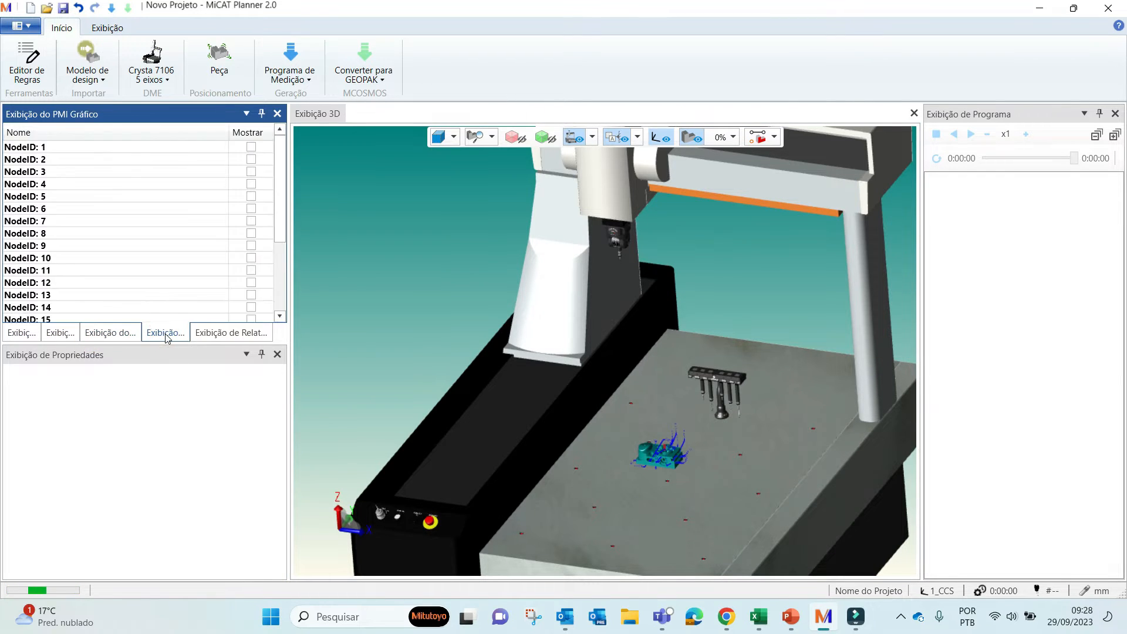
click(230, 338)
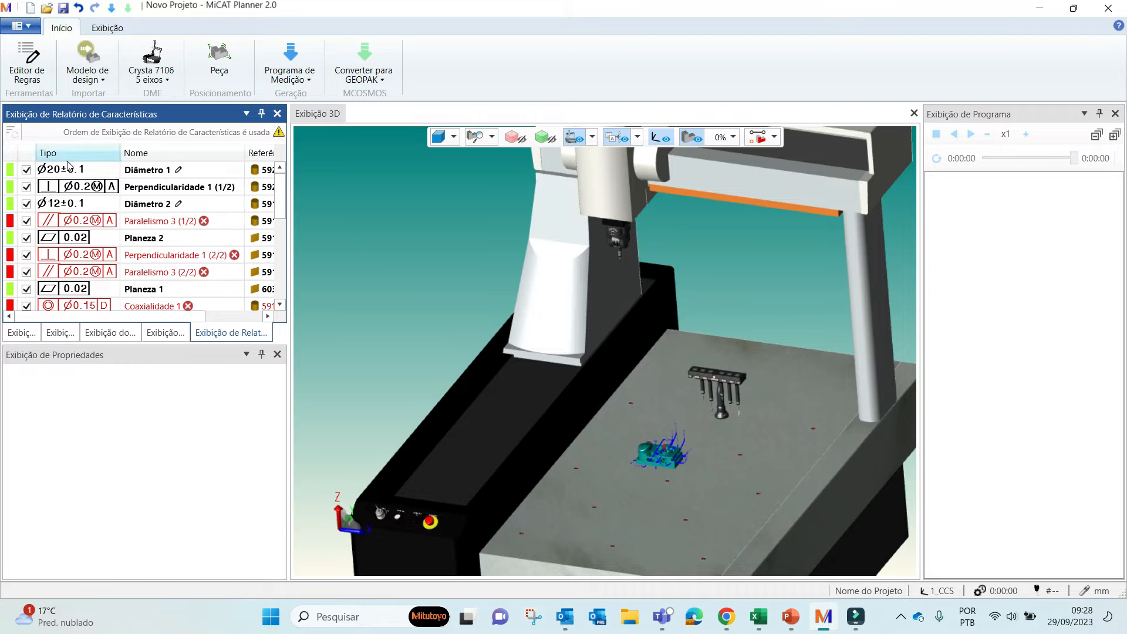
Examine the part's tolerance annotations up close and its location relative to the whole measuring machine
scroll(684, 435, up, 10)
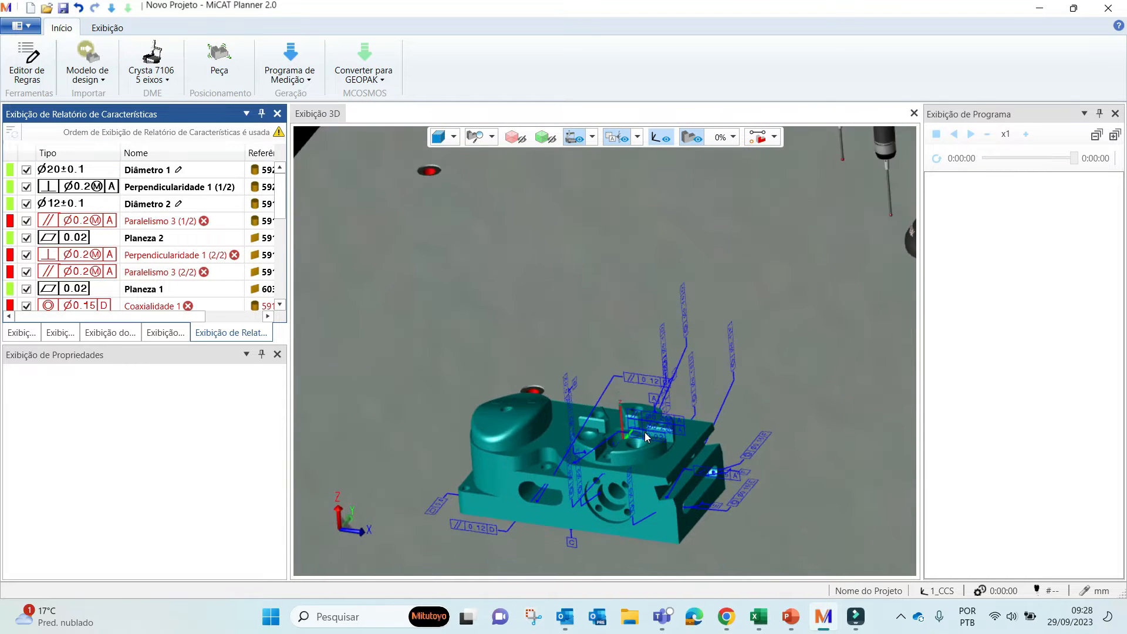
middle_drag(512, 348, 481, 262)
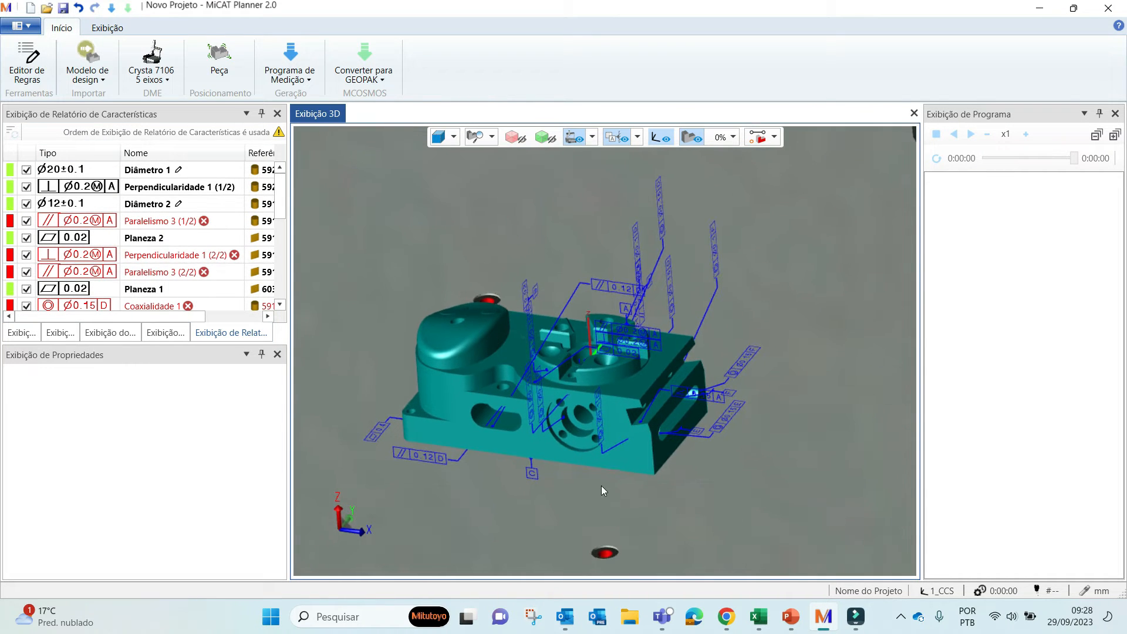
middle_drag(601, 484, 650, 463)
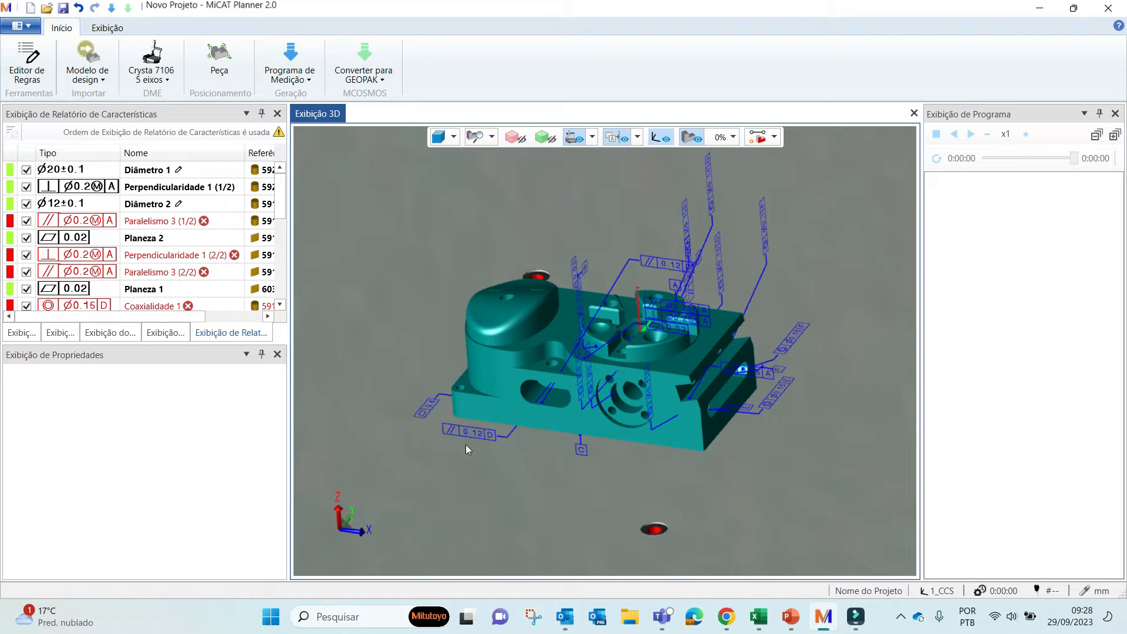
scroll(694, 546, down, 8)
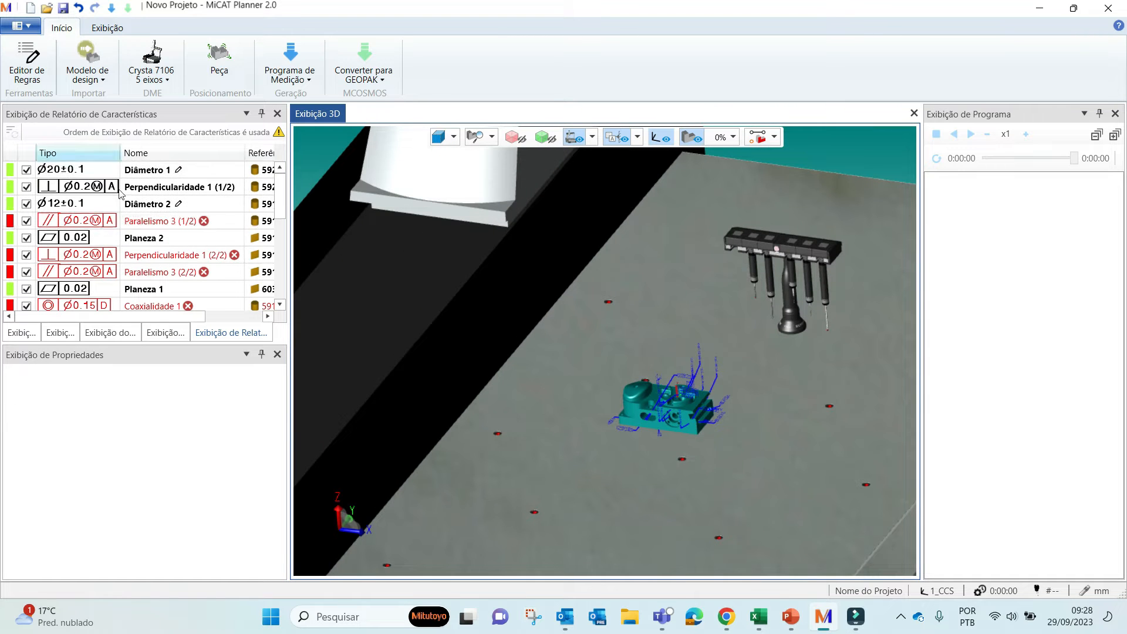
scroll(598, 296, down, 3)
middle_drag(801, 481, 537, 300)
scroll(536, 304, down, 5)
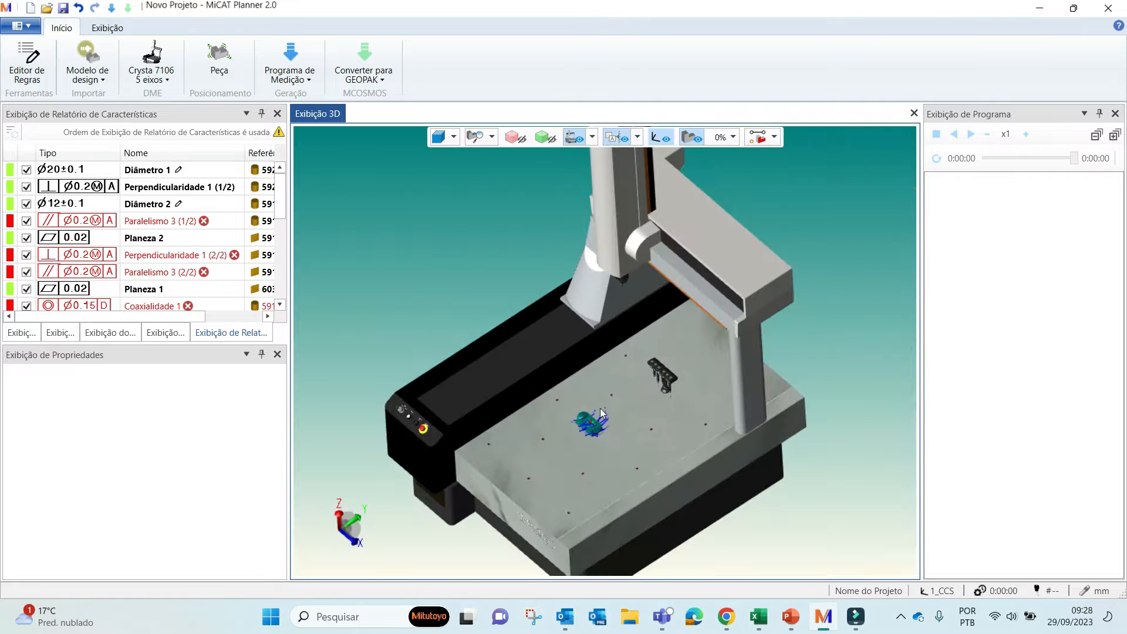
scroll(640, 385, up, 2)
middle_drag(629, 389, 632, 365)
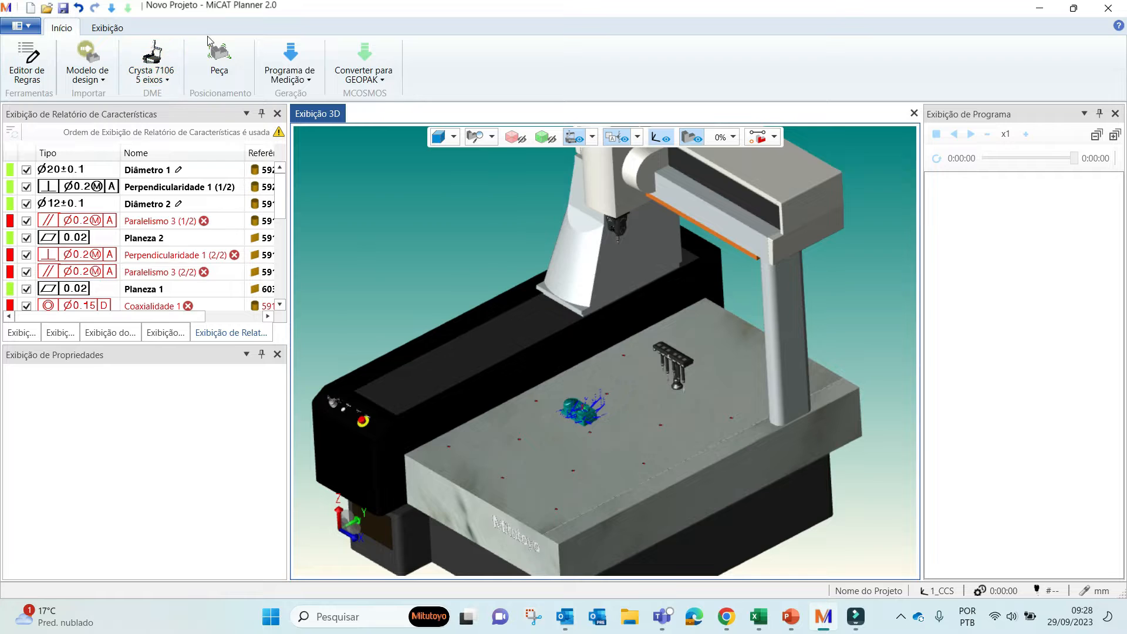
Generate the measurement program for the positioned part
click(297, 56)
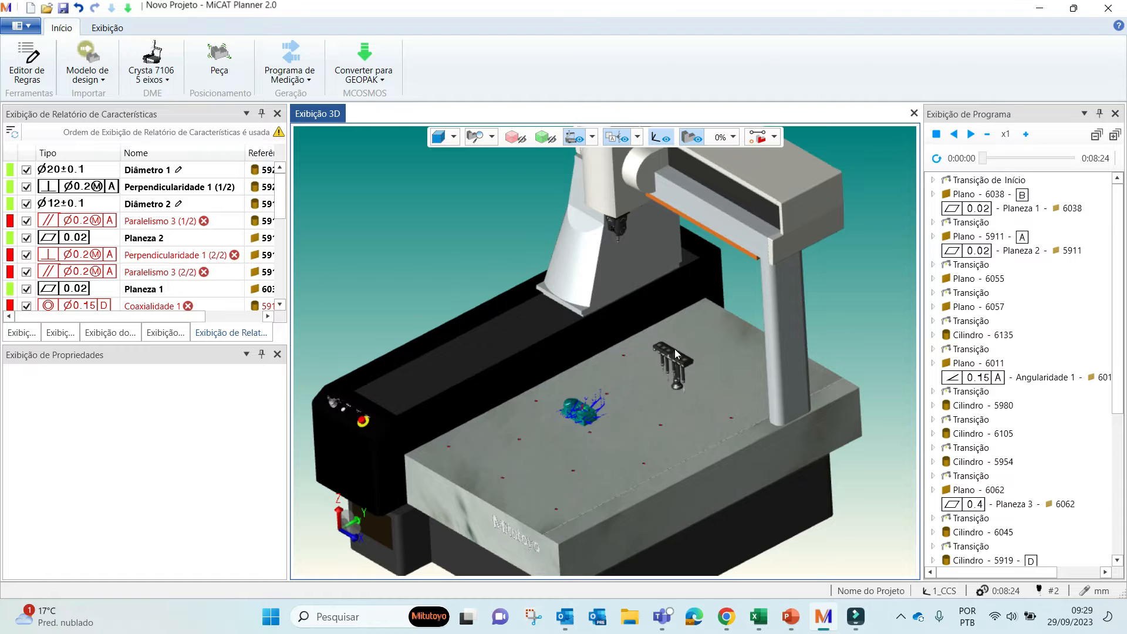
scroll(653, 364, up, 3)
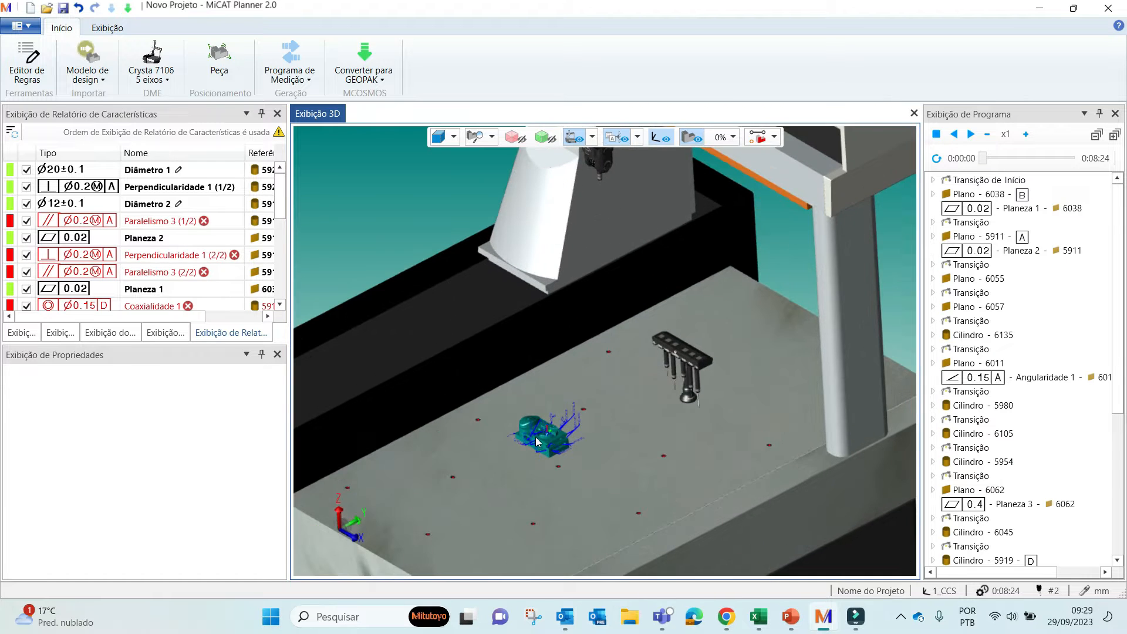
scroll(499, 440, up, 1)
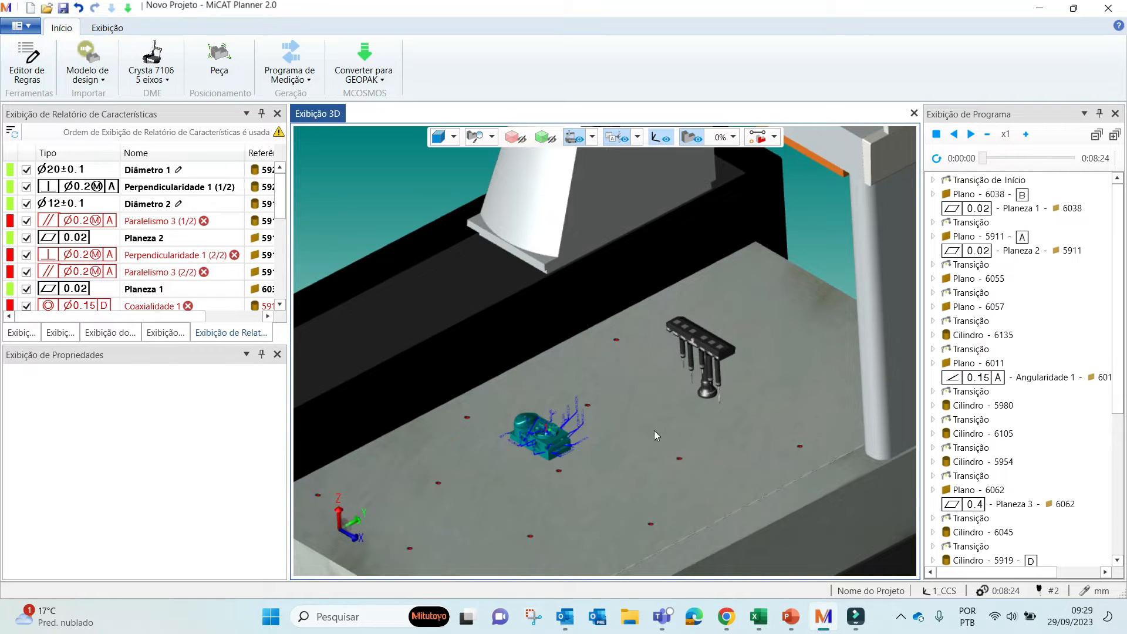
scroll(604, 354, down, 3)
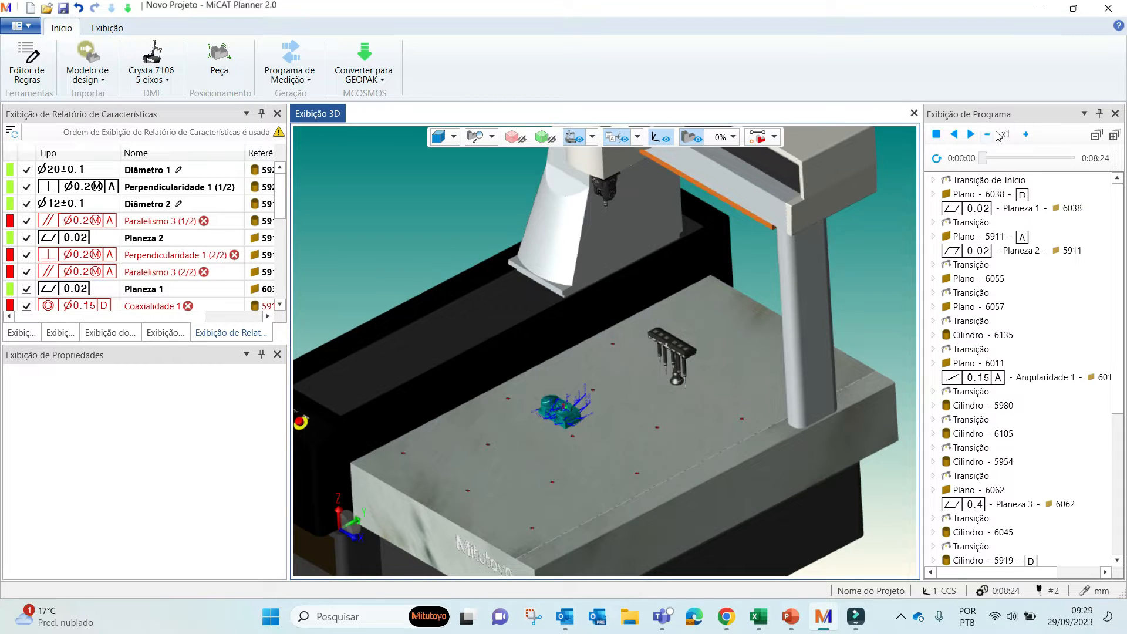
Play the measurement program simulation at x4 speed, watch the probe at the part, and raise the playback speed further
click(1028, 135)
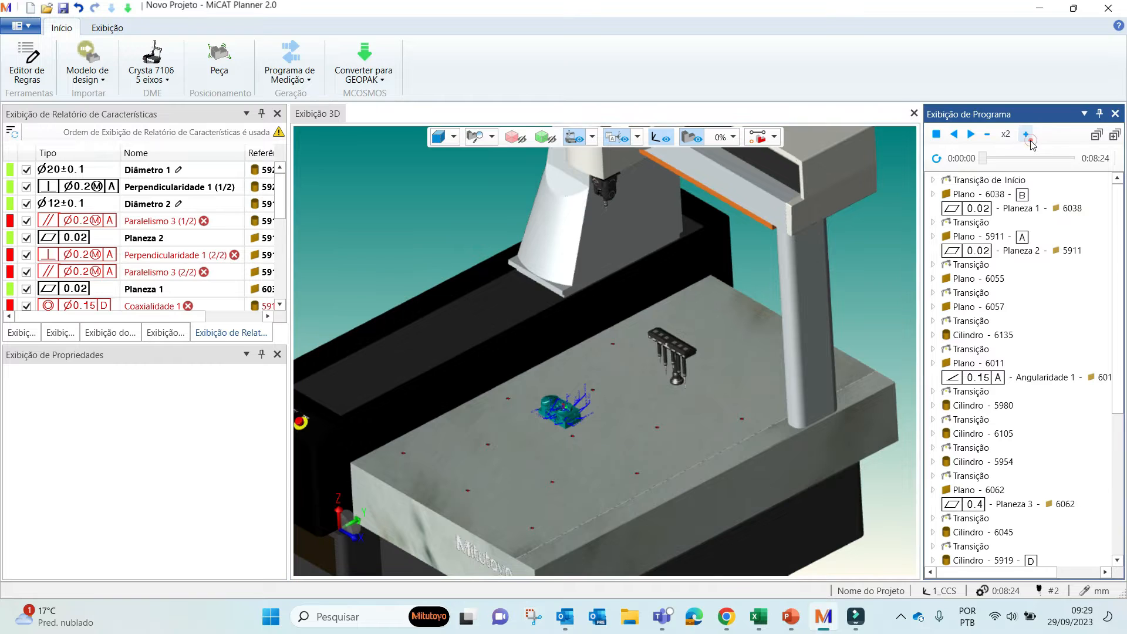
click(1029, 136)
click(971, 135)
scroll(576, 390, up, 5)
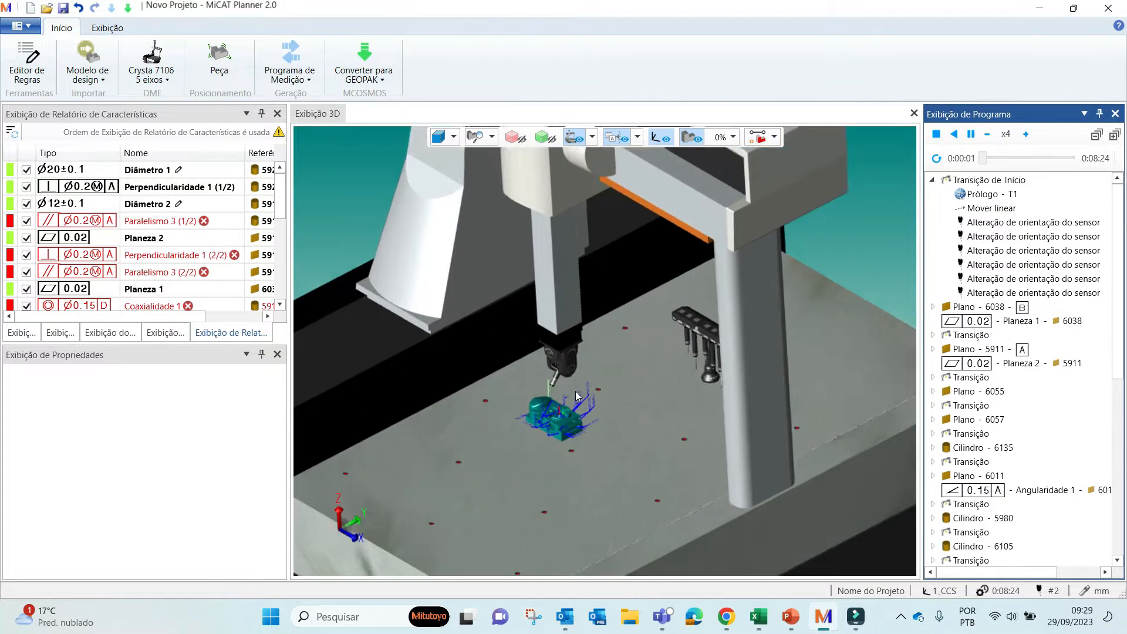
scroll(551, 452, up, 2)
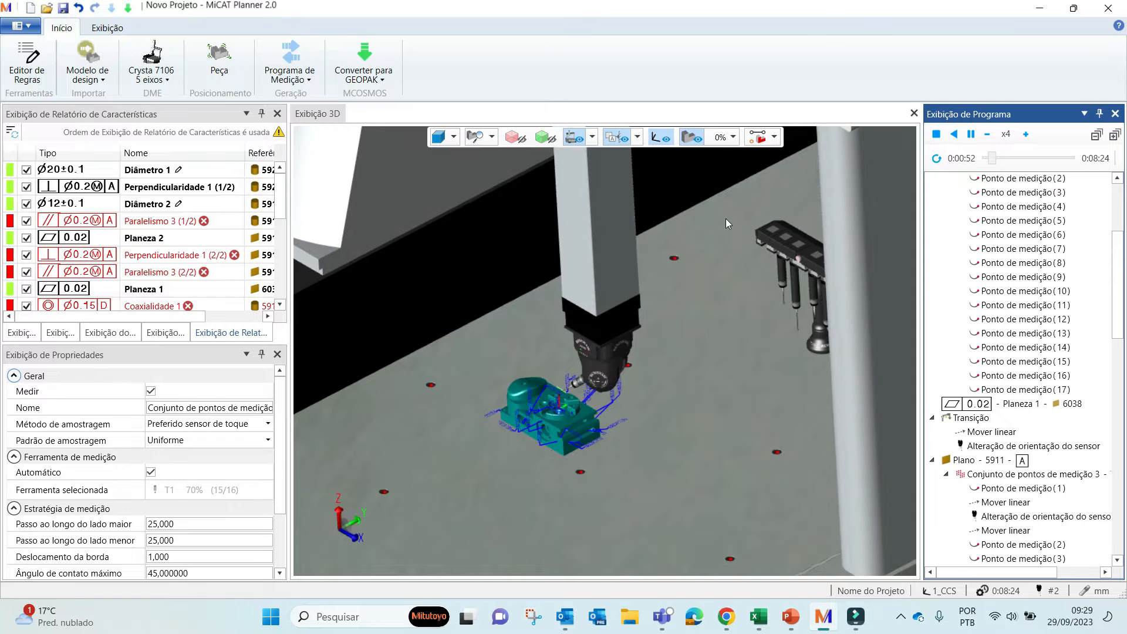
click(1026, 135)
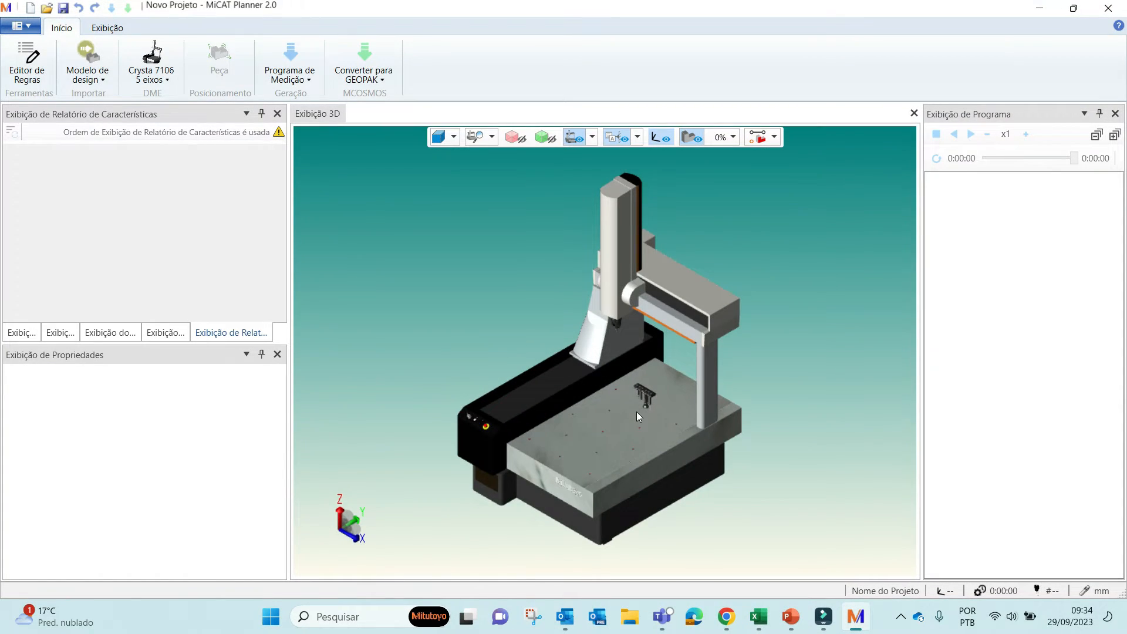
Import the design model Sample_Part_1_STEP_NoPMI.stp from the Sample Part 1 folder
click(87, 53)
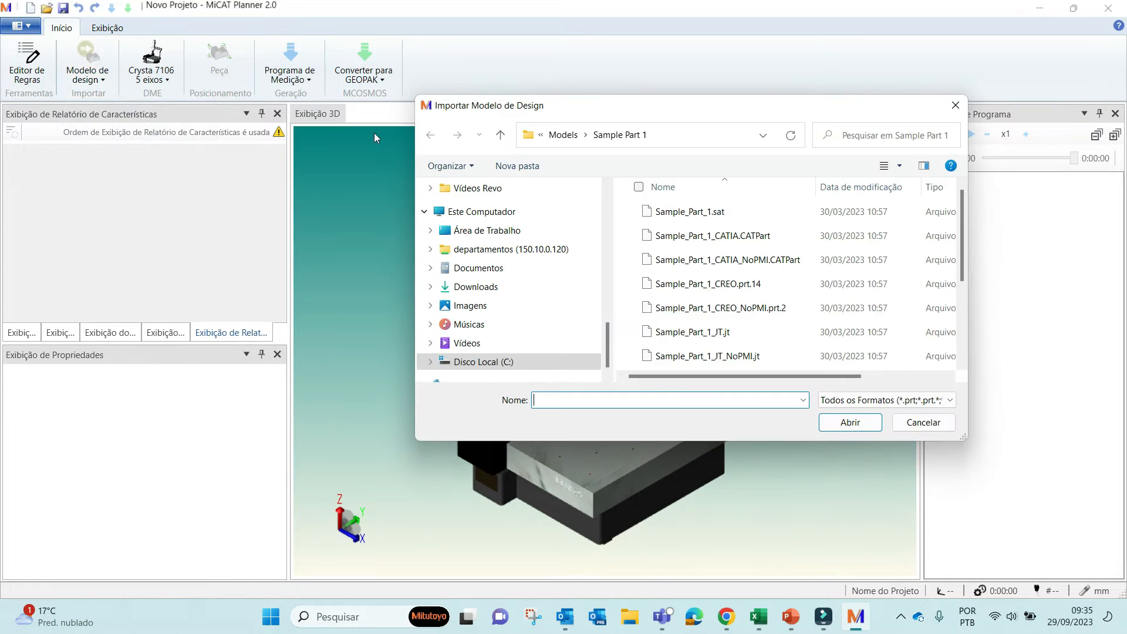
scroll(778, 226, down, 2)
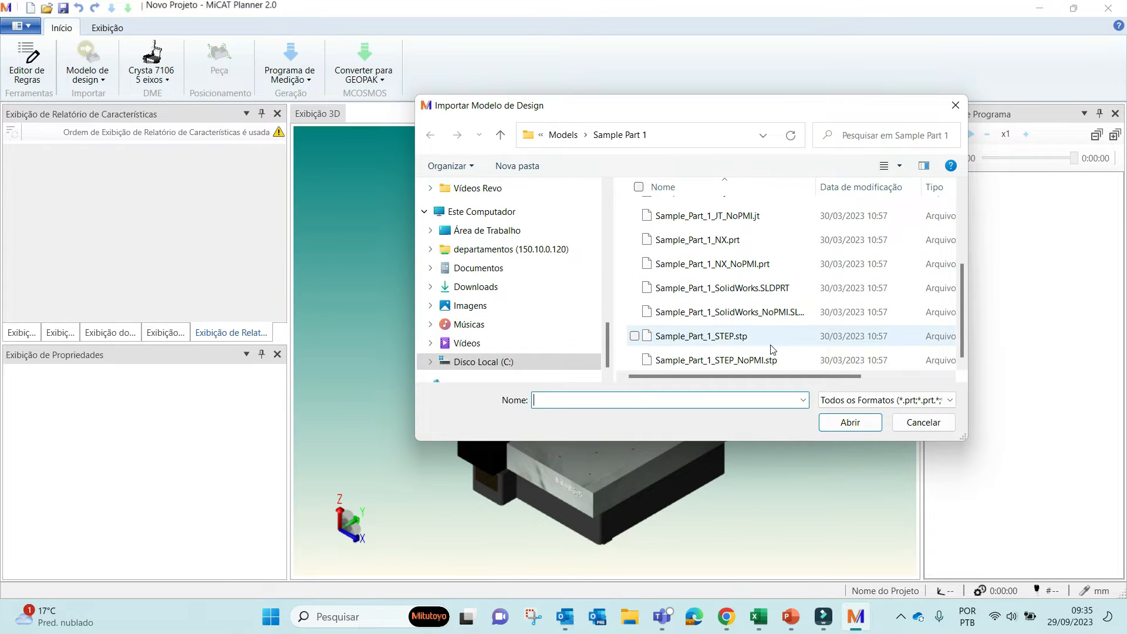
click(697, 360)
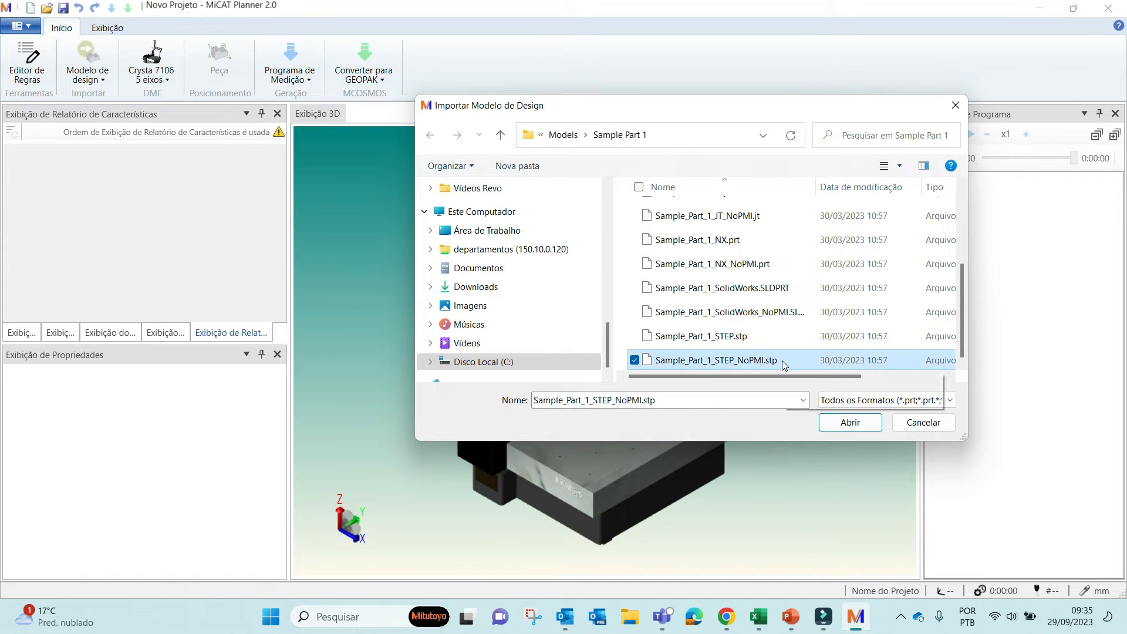
click(851, 423)
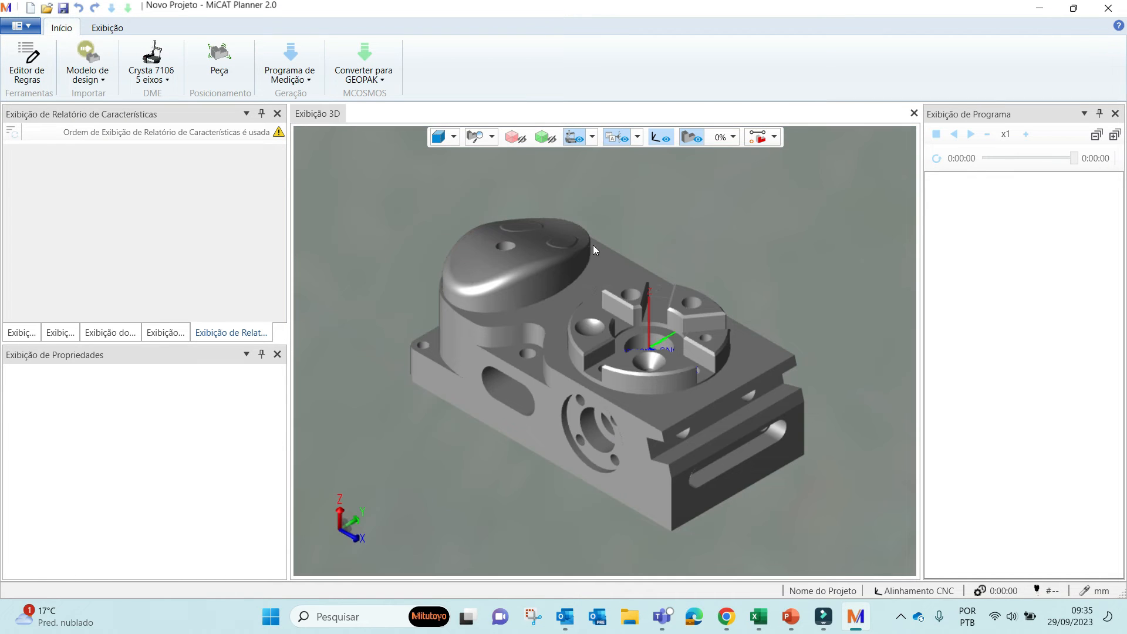
Examine the imported part's geometry, its characteristics report and its location on the machine table
scroll(597, 355, down, 5)
scroll(592, 358, up, 5)
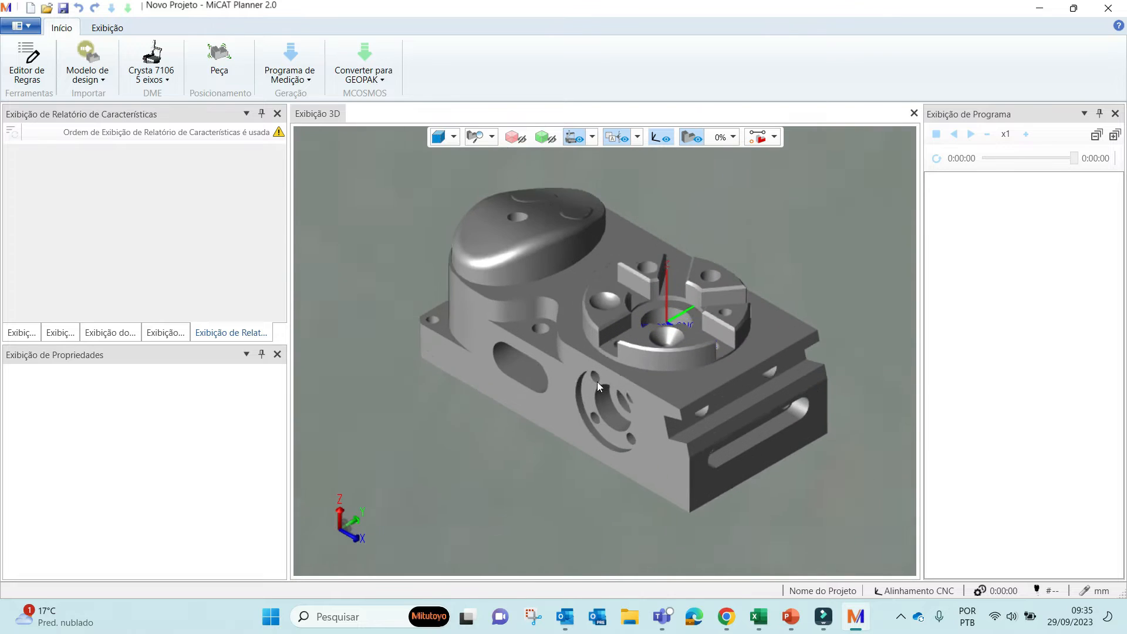
middle_drag(626, 341, 593, 408)
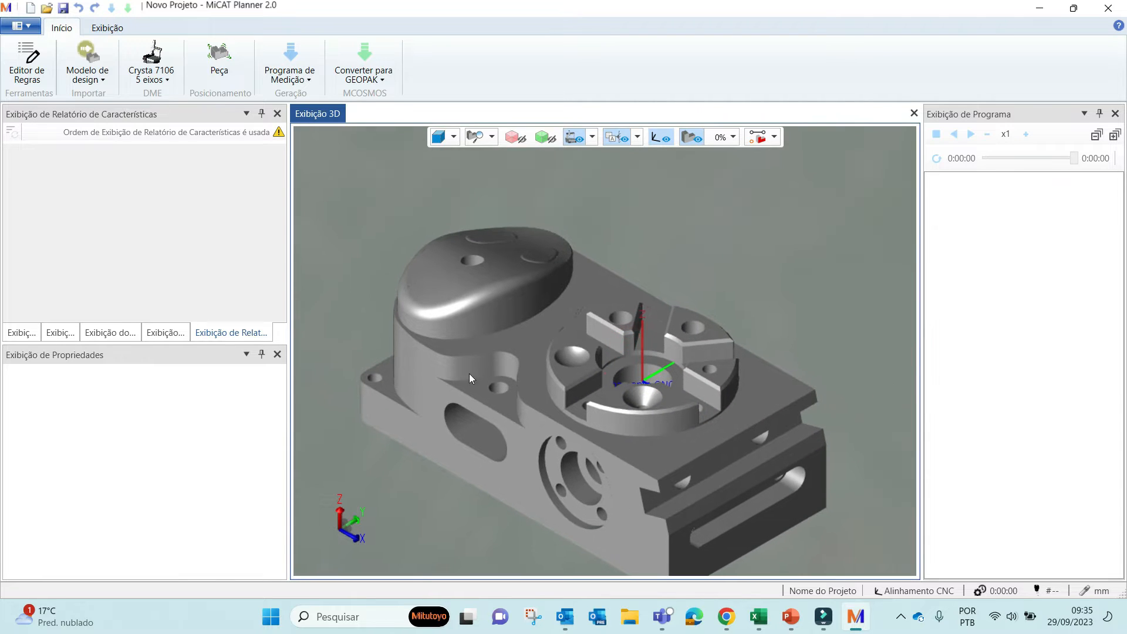
click(240, 332)
click(90, 196)
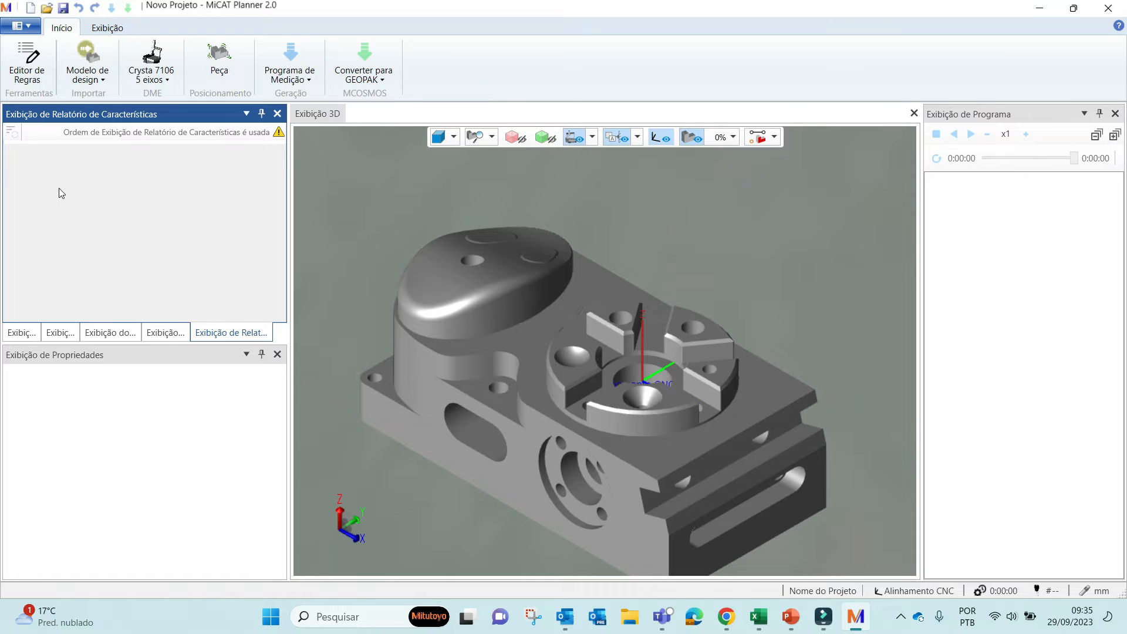
scroll(577, 396, down, 5)
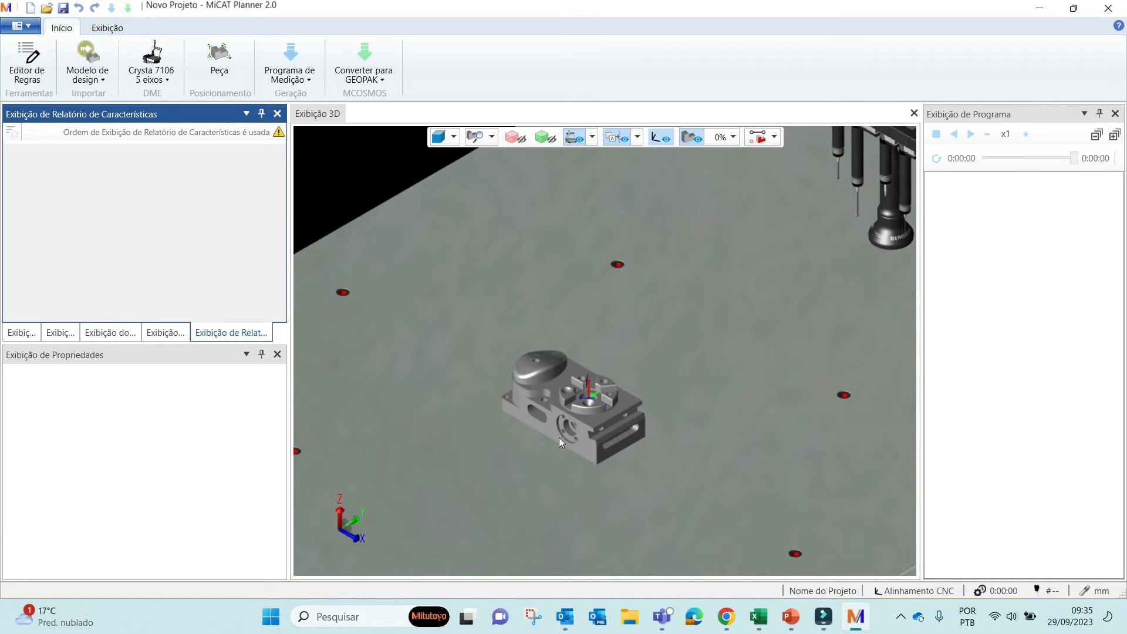
scroll(530, 424, up, 2)
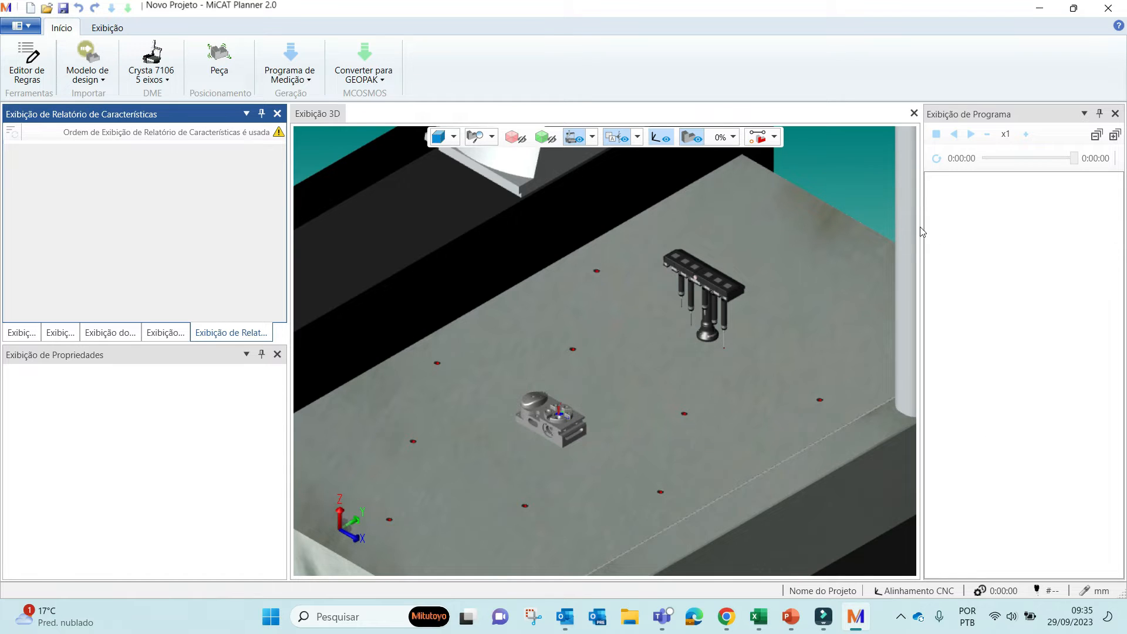
Hide the measuring machine around the part and show the plan tree with its coordinate systems and elements
click(570, 139)
scroll(555, 425, up, 5)
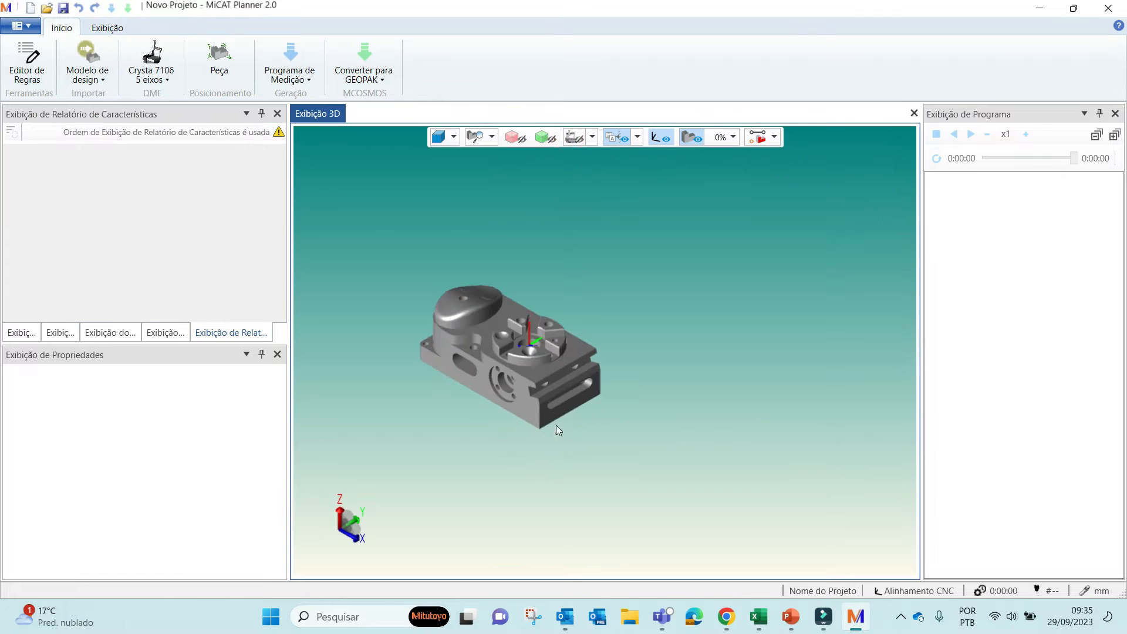
middle_drag(481, 335, 576, 375)
scroll(584, 375, up, 3)
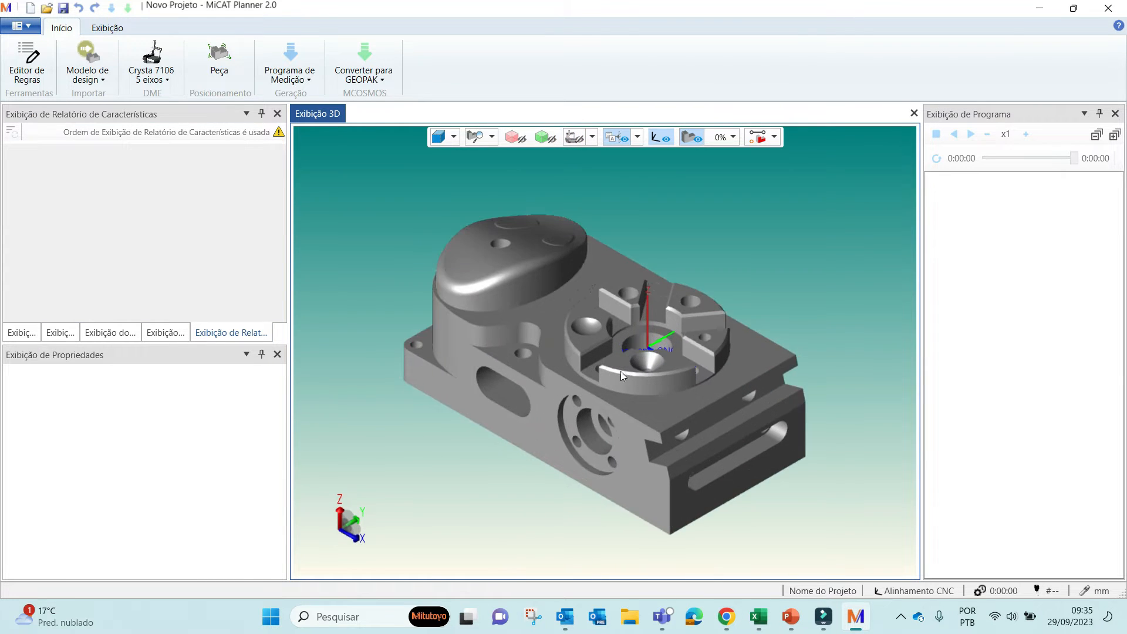
click(13, 332)
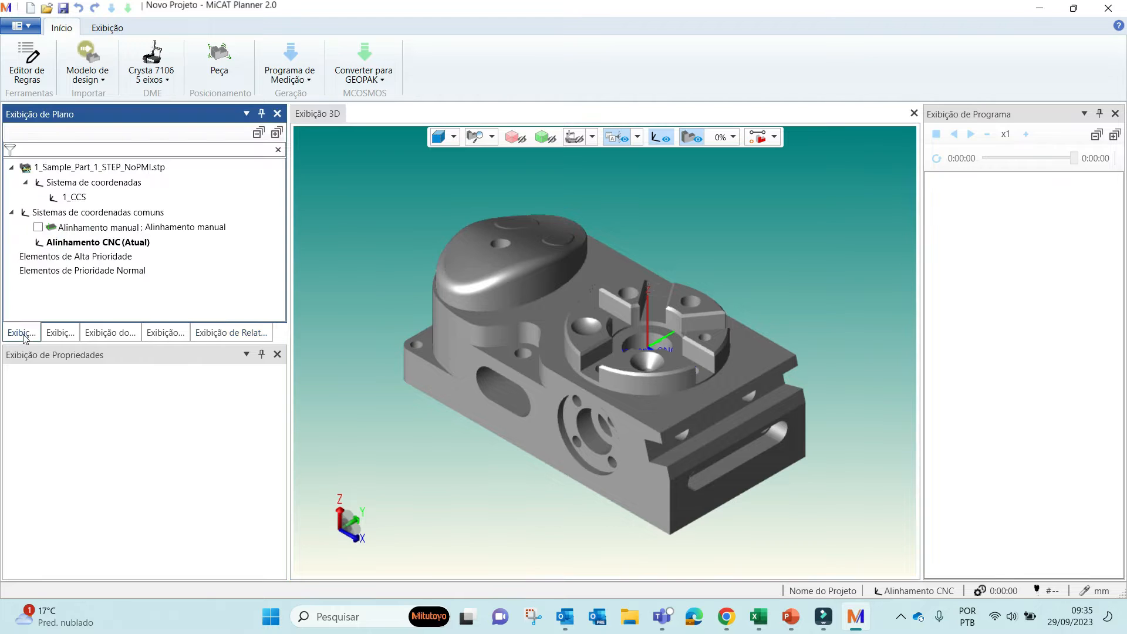
scroll(558, 301, up, 1)
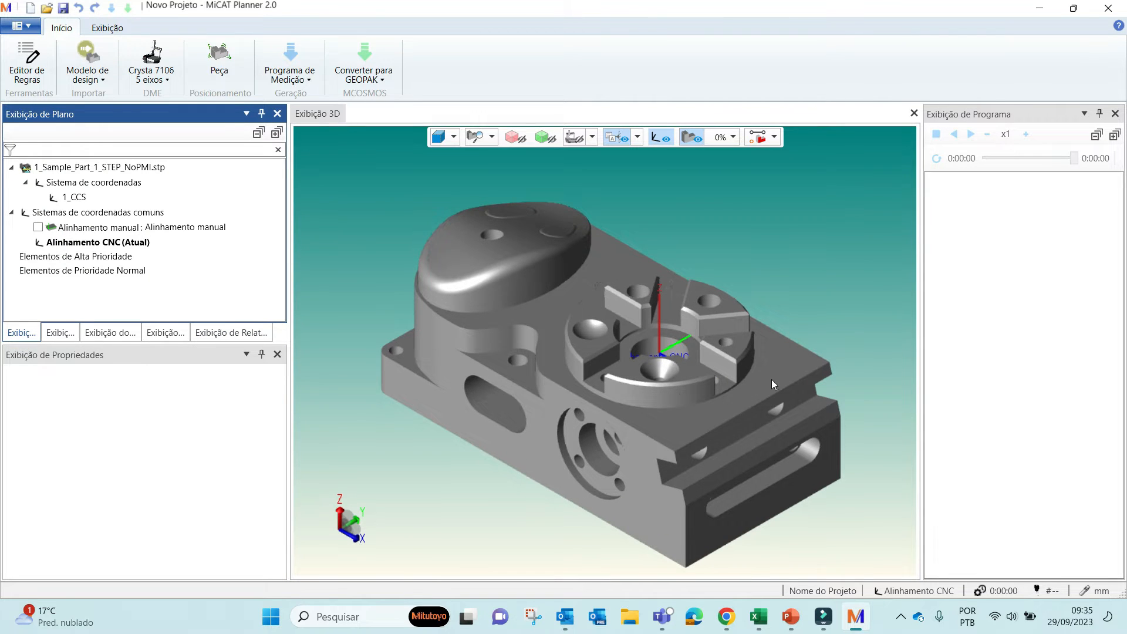
Add the part's flat upper face around the slotted boss as a plane element
click(548, 332)
scroll(547, 332, up, 4)
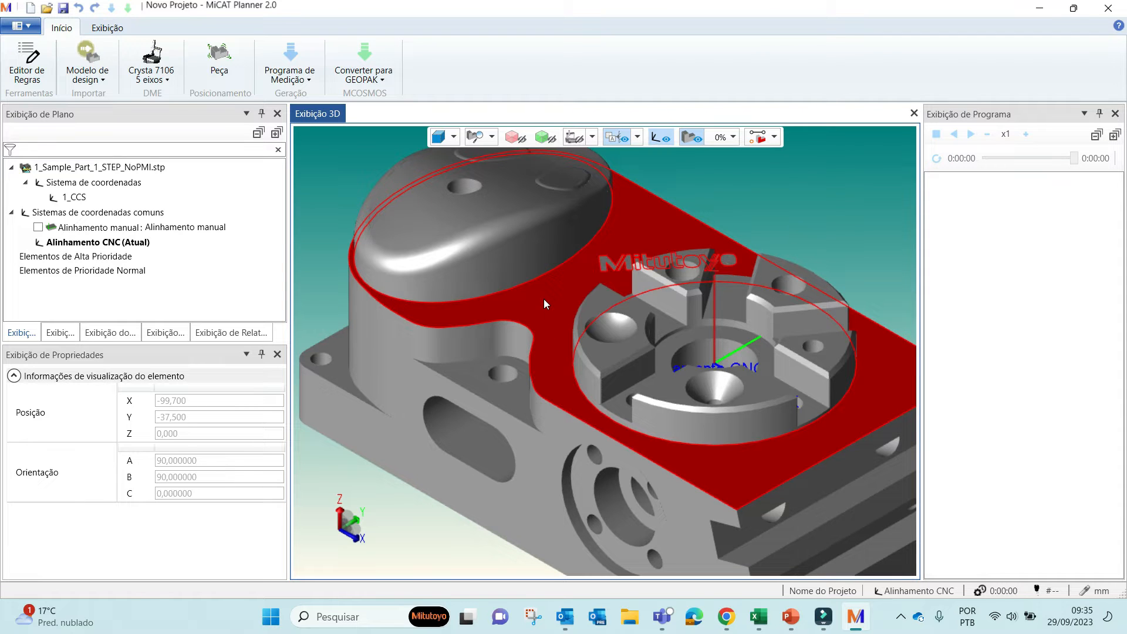
right_click(545, 303)
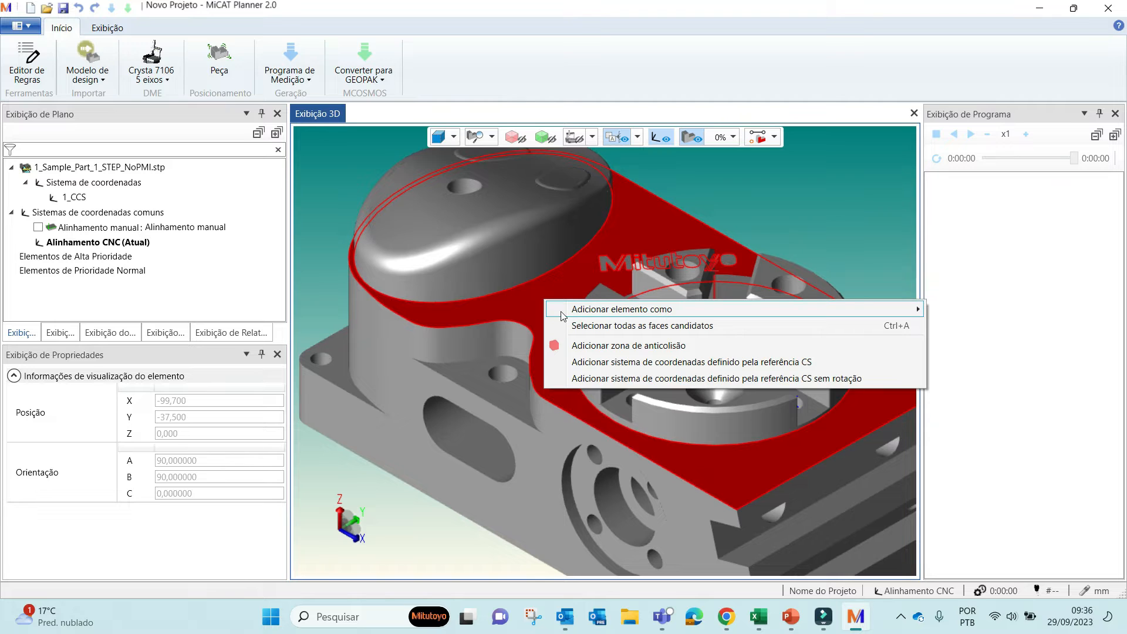
mouse_move(562, 315)
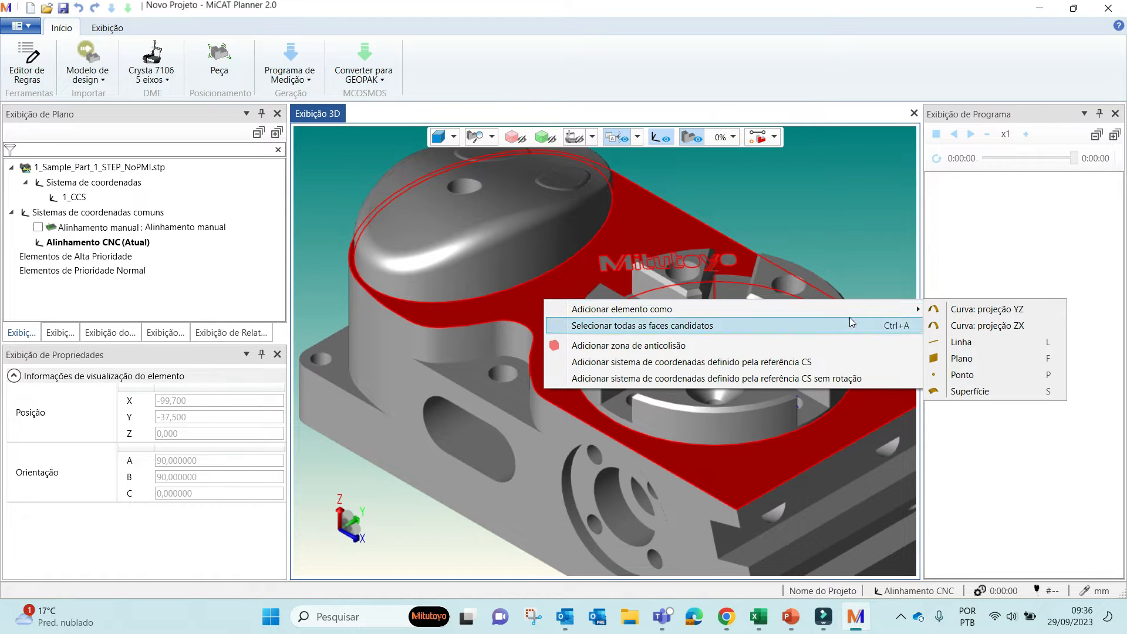
click(996, 365)
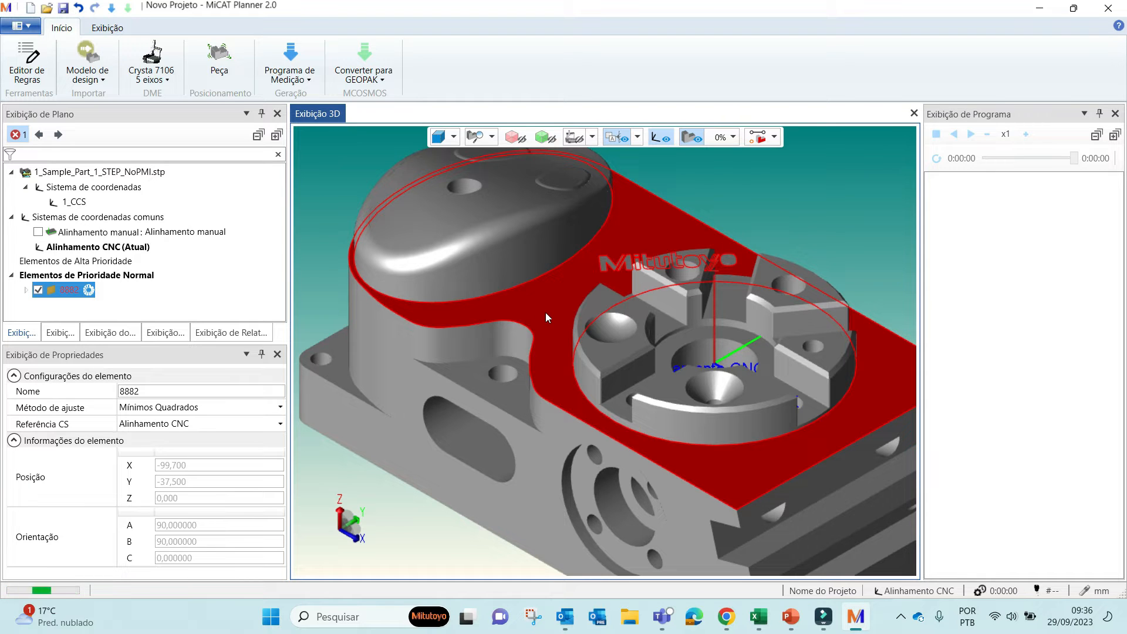
Define the upper plane as datum reference A and open its label for editing
right_click(553, 322)
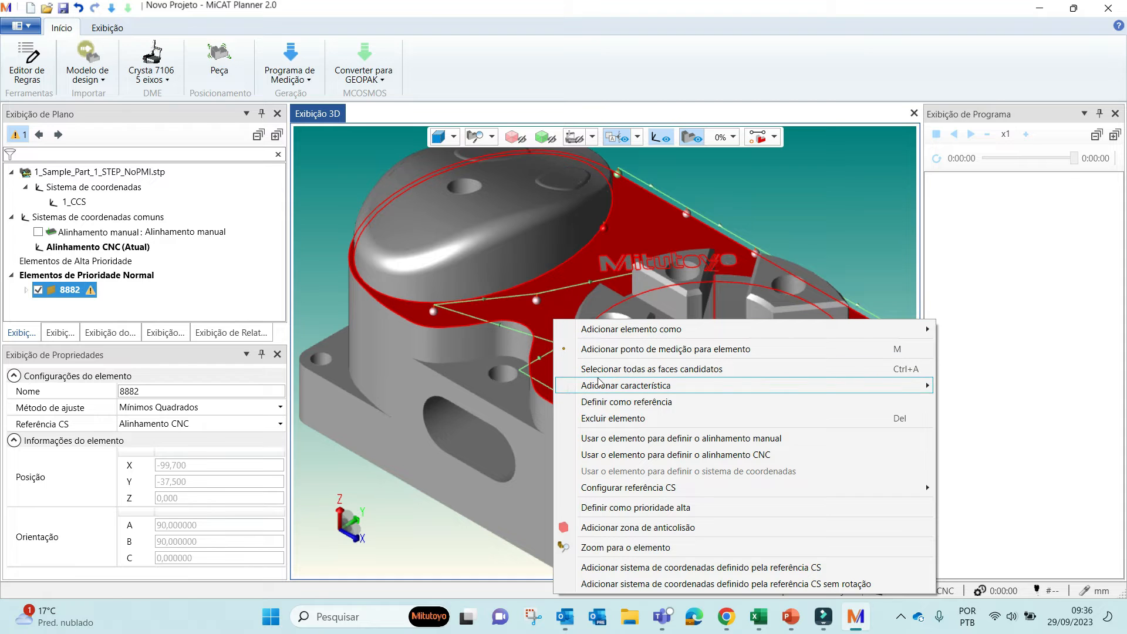
mouse_move(600, 385)
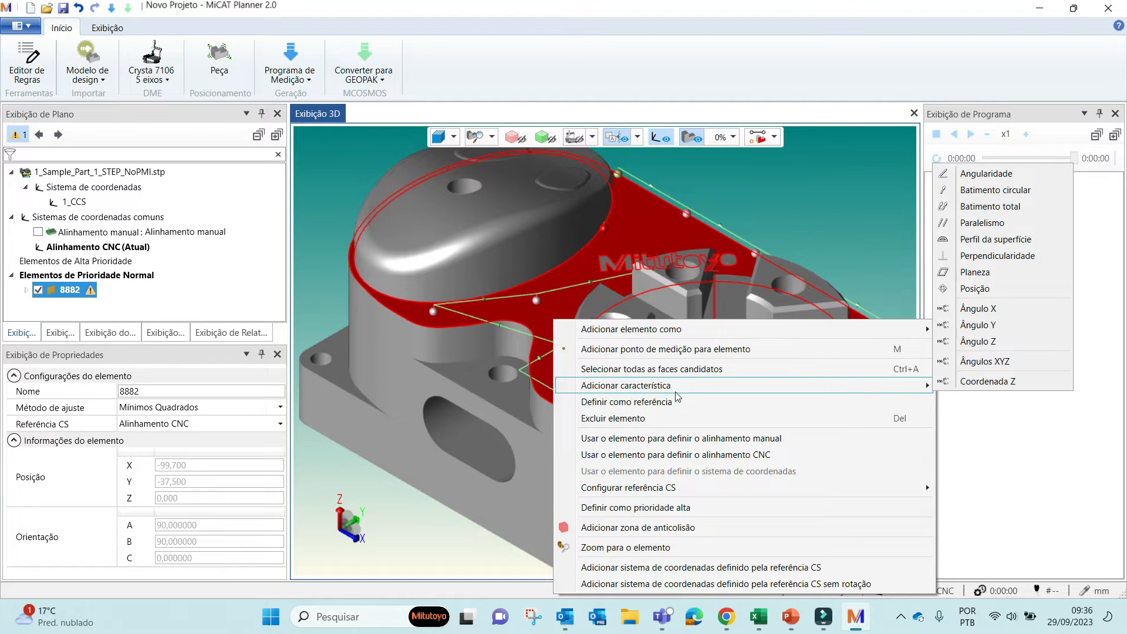
click(709, 405)
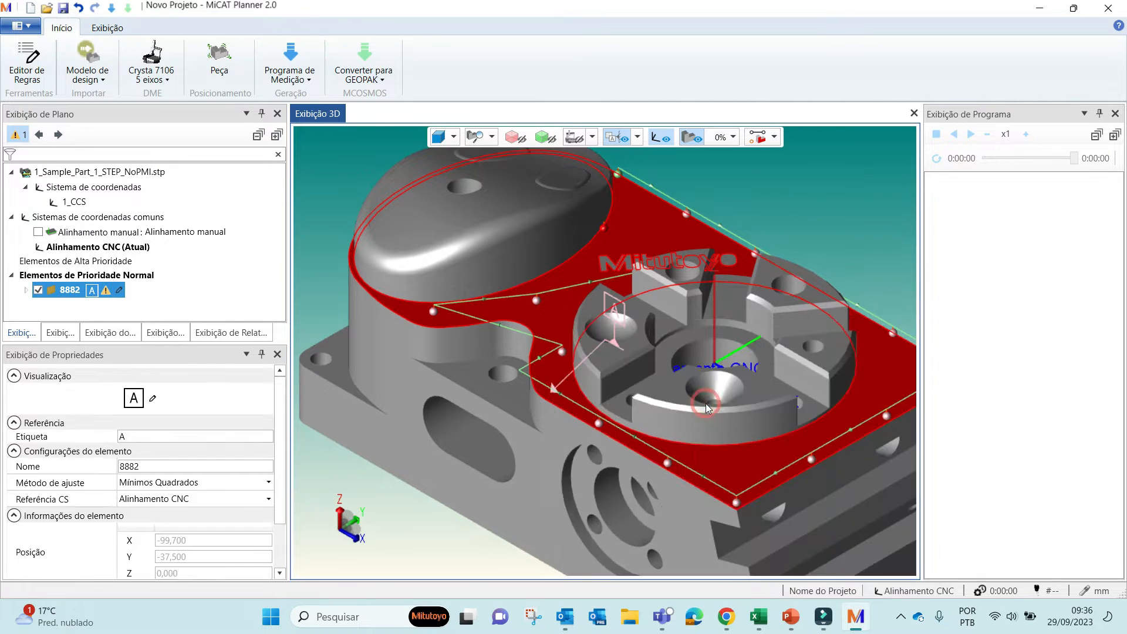
middle_drag(616, 440, 507, 466)
middle_drag(535, 361, 611, 230)
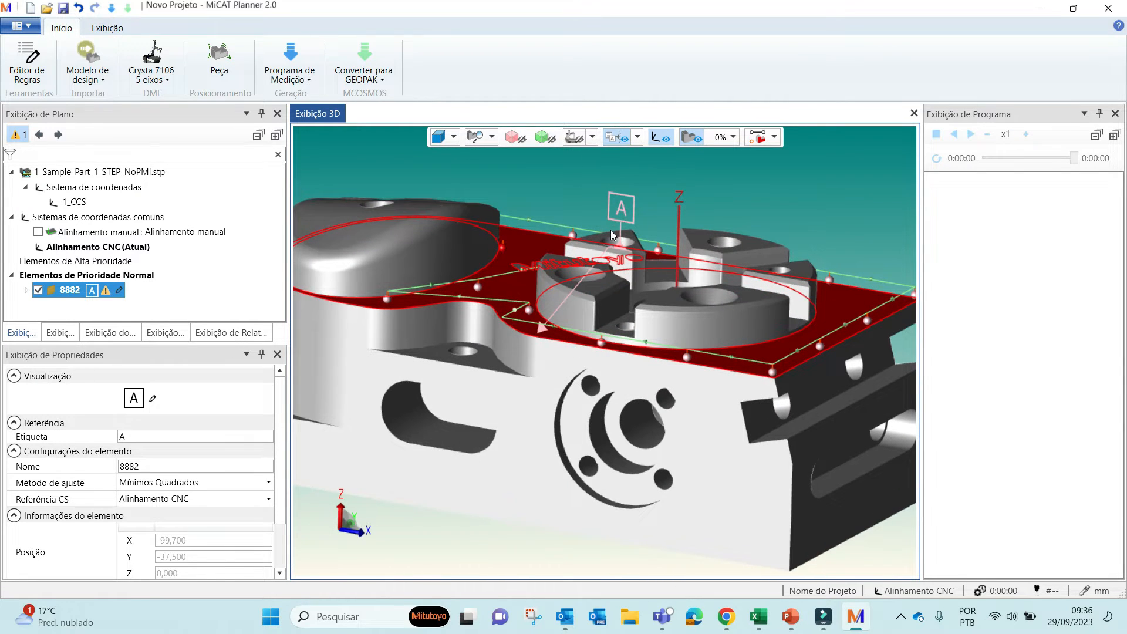
double_click(156, 435)
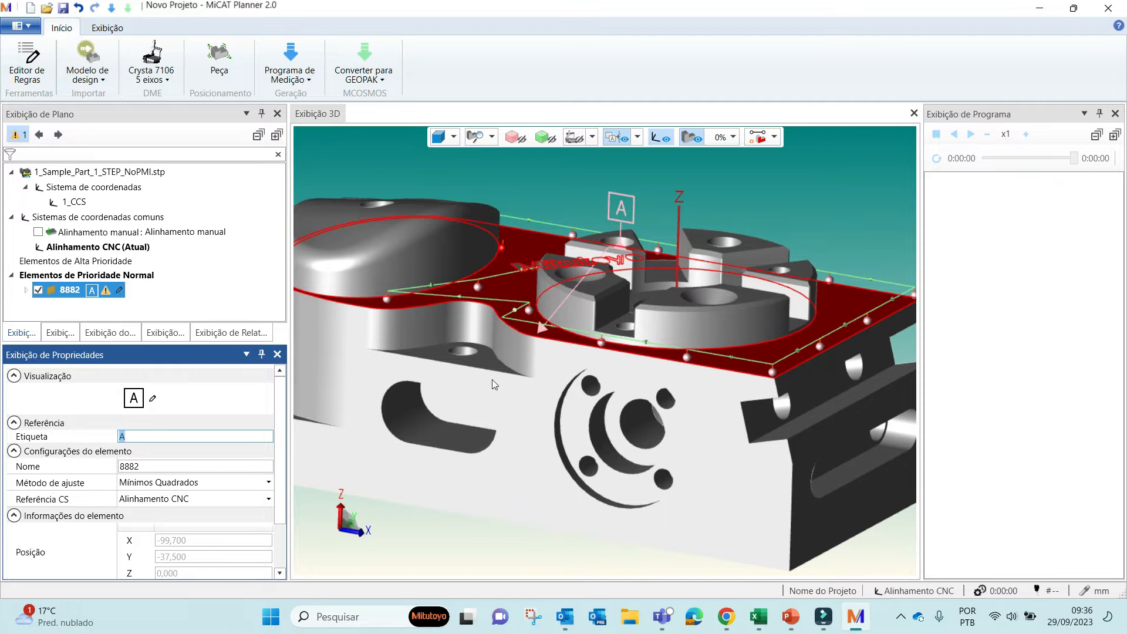
Add the long side face with the oblong slot and the round recess as a plane element
scroll(546, 408, down, 4)
middle_drag(621, 318, 605, 352)
click(550, 416)
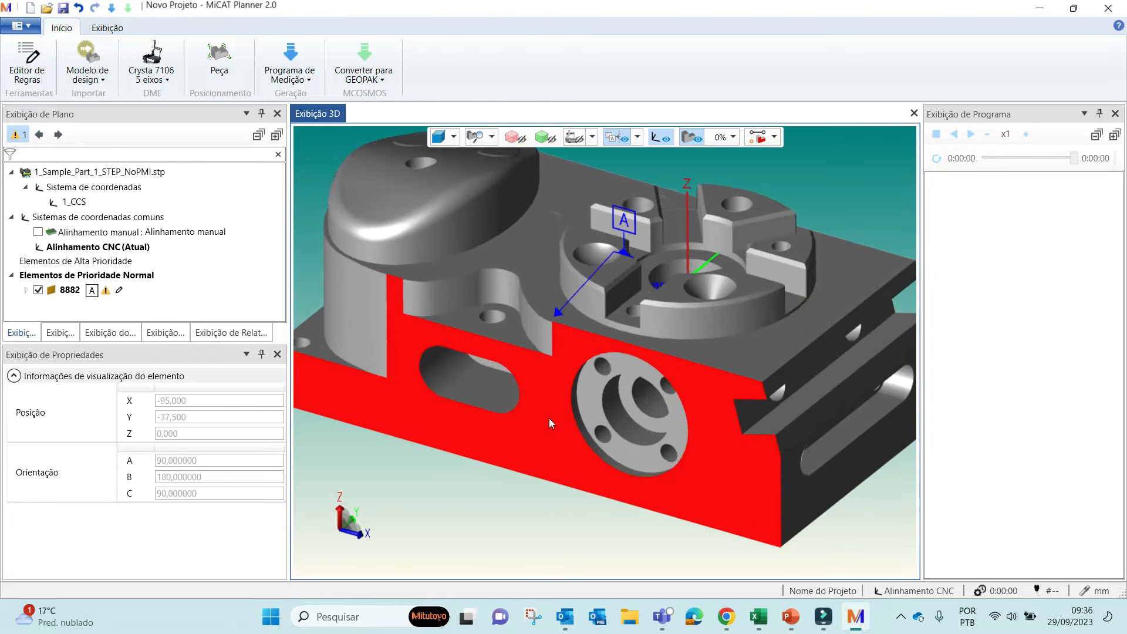
scroll(551, 400, up, 2)
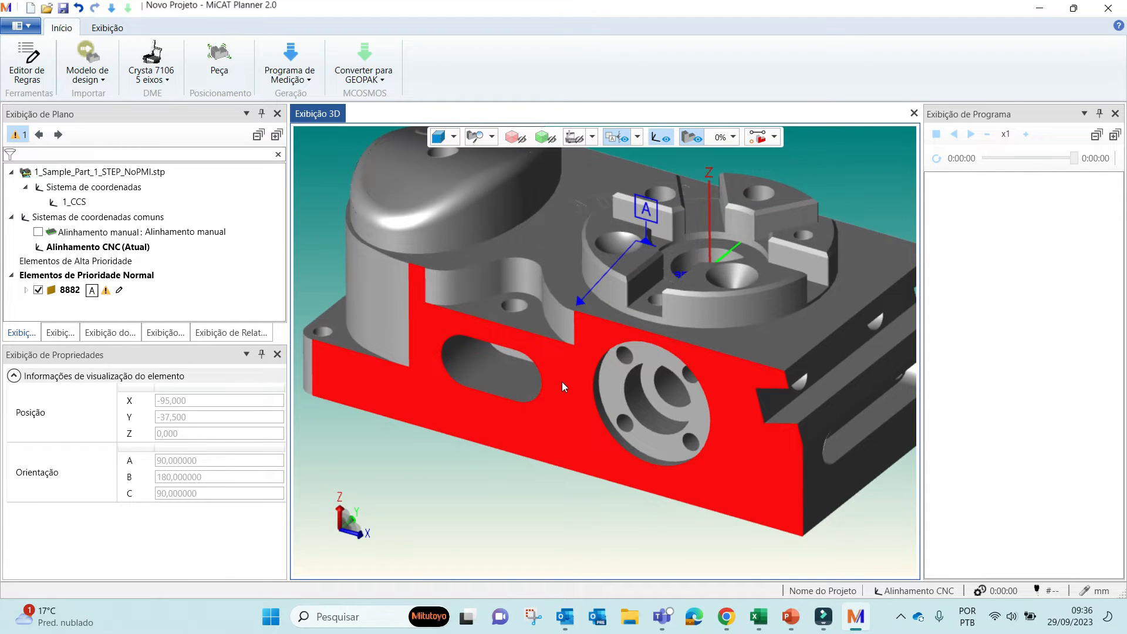
right_click(590, 333)
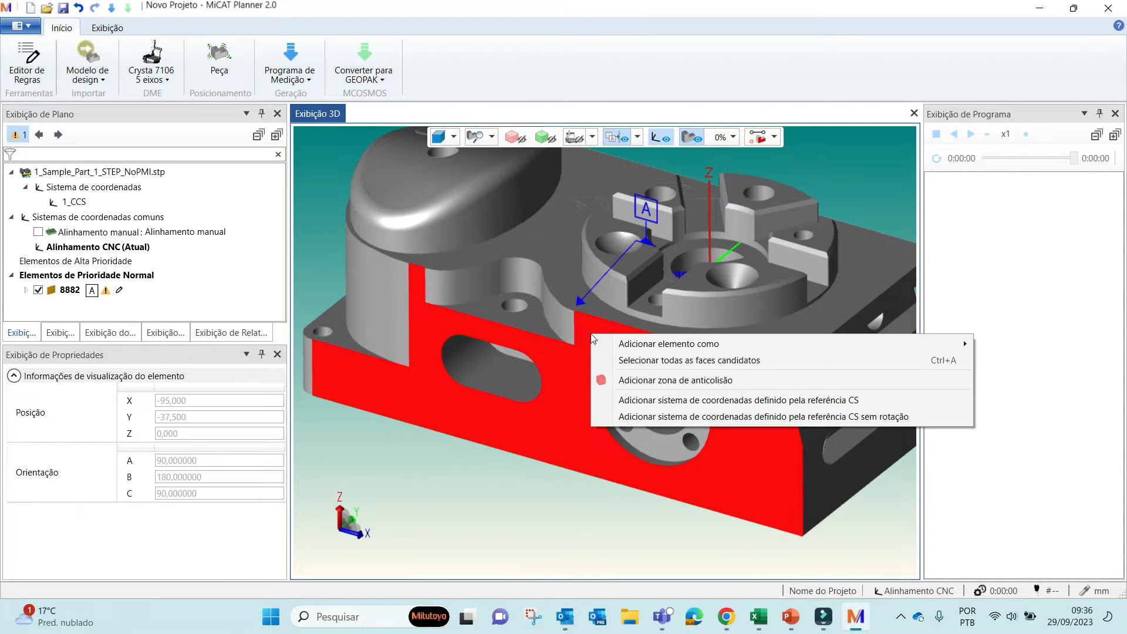
mouse_move(637, 348)
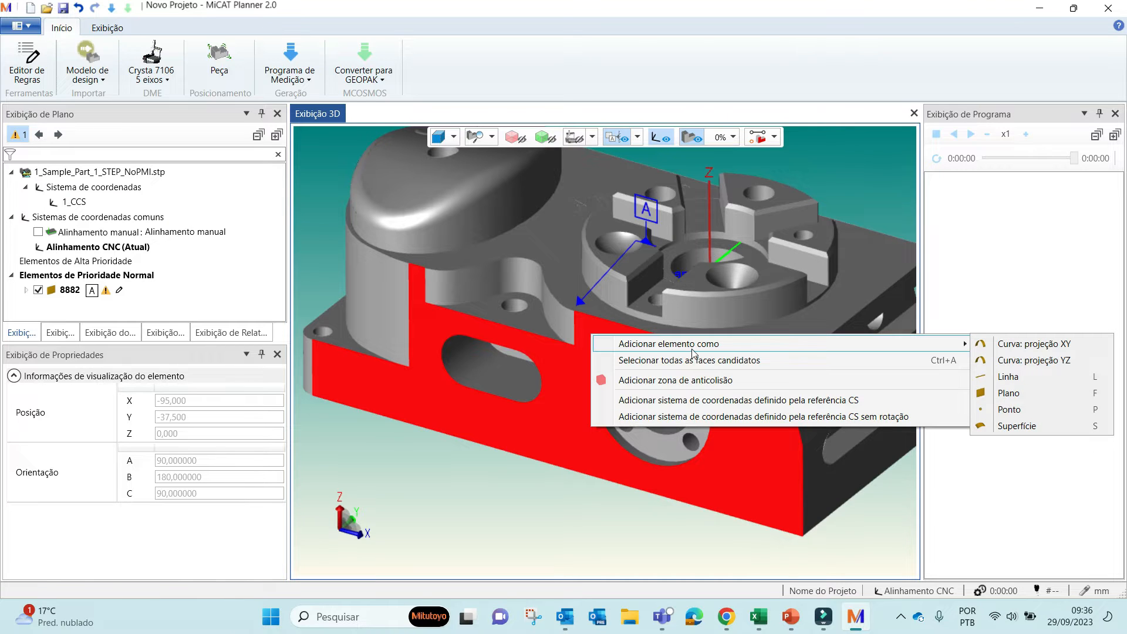
click(1008, 393)
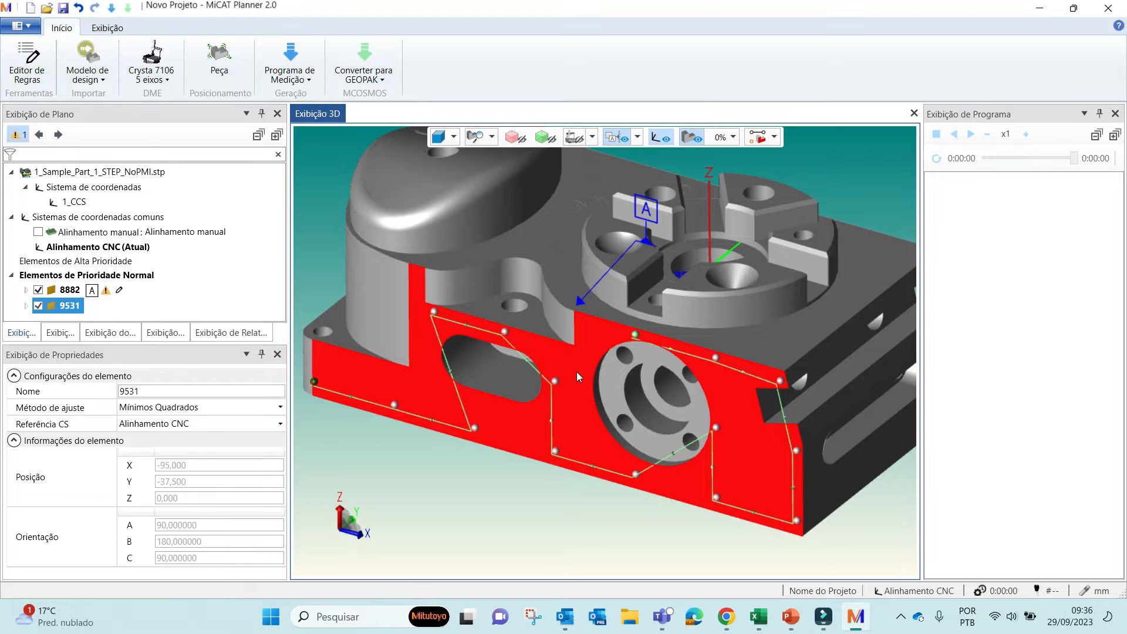
Define the side plane as datum reference B and inspect its datum tag on the model
right_click(577, 372)
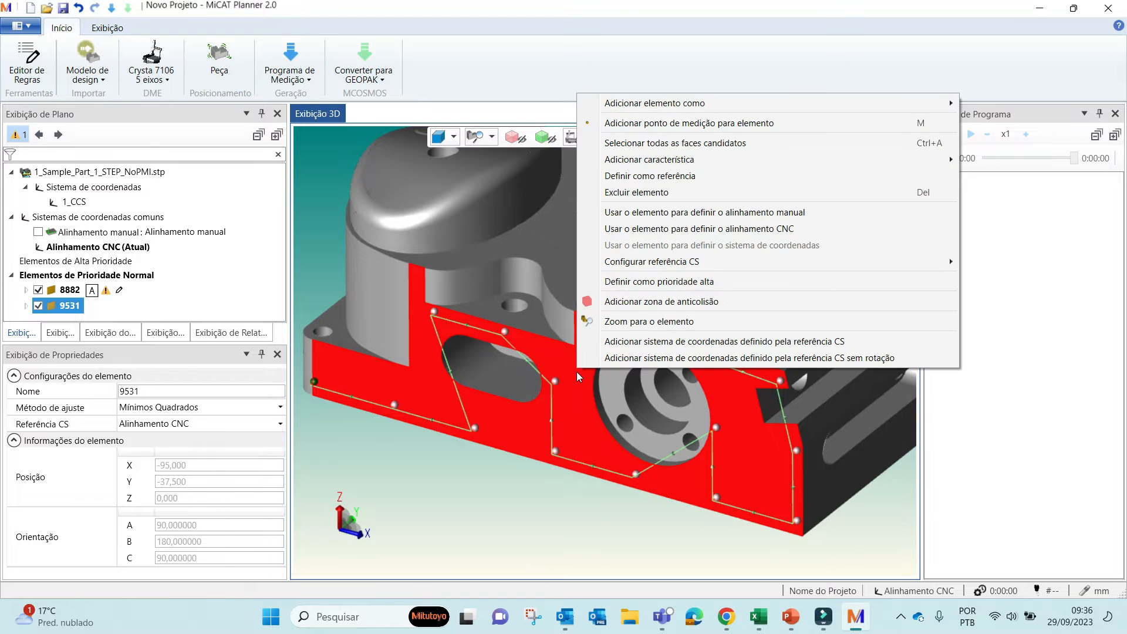
click(663, 176)
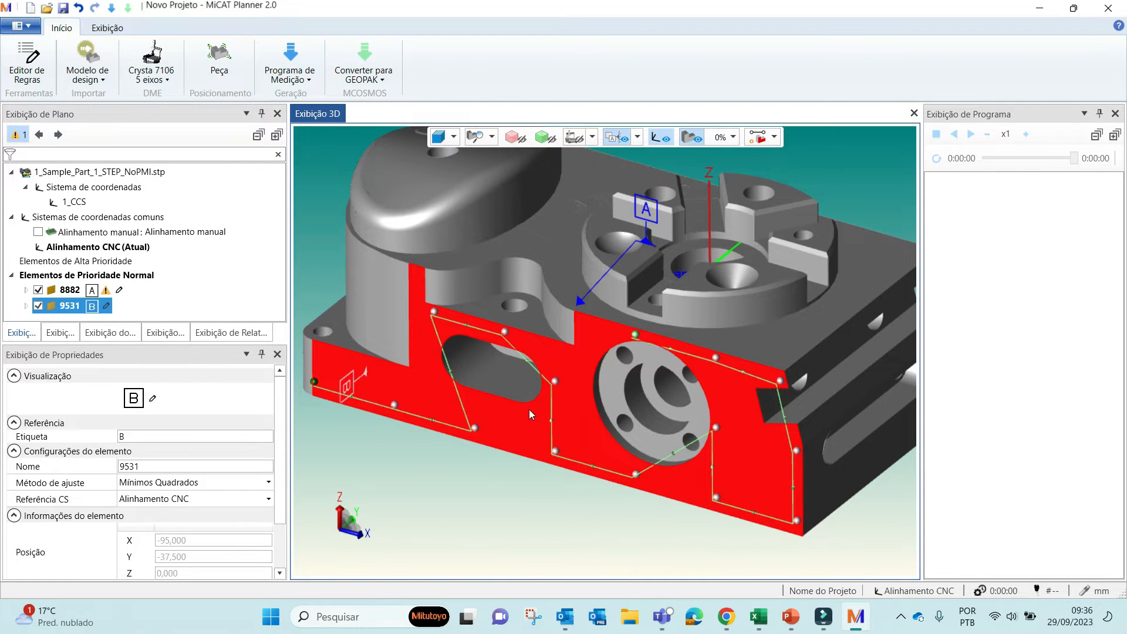
middle_drag(530, 409, 469, 401)
scroll(449, 403, up, 5)
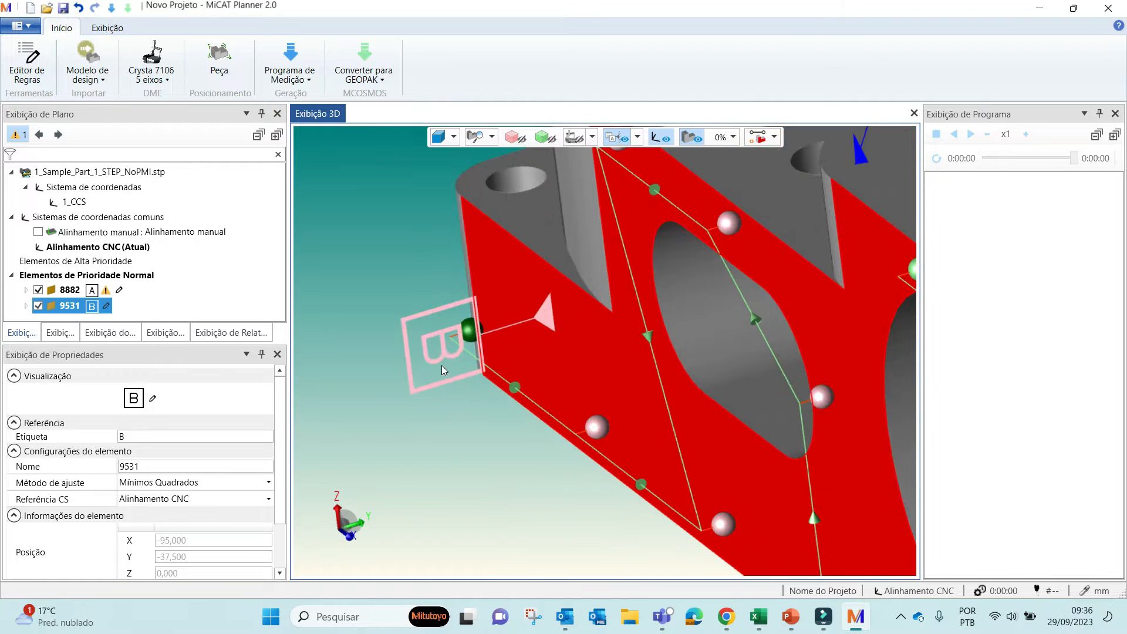
click(428, 449)
click(570, 364)
scroll(598, 393, down, 6)
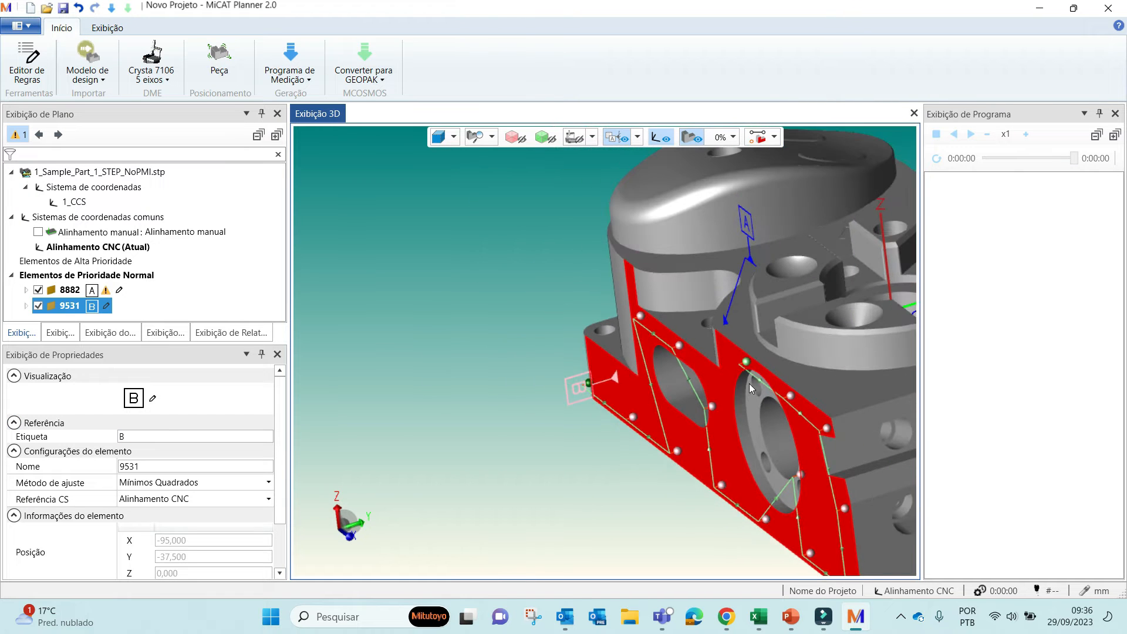
Select all candidate faces of the central bore in the slotted boss
middle_drag(749, 382, 529, 399)
scroll(646, 368, up, 6)
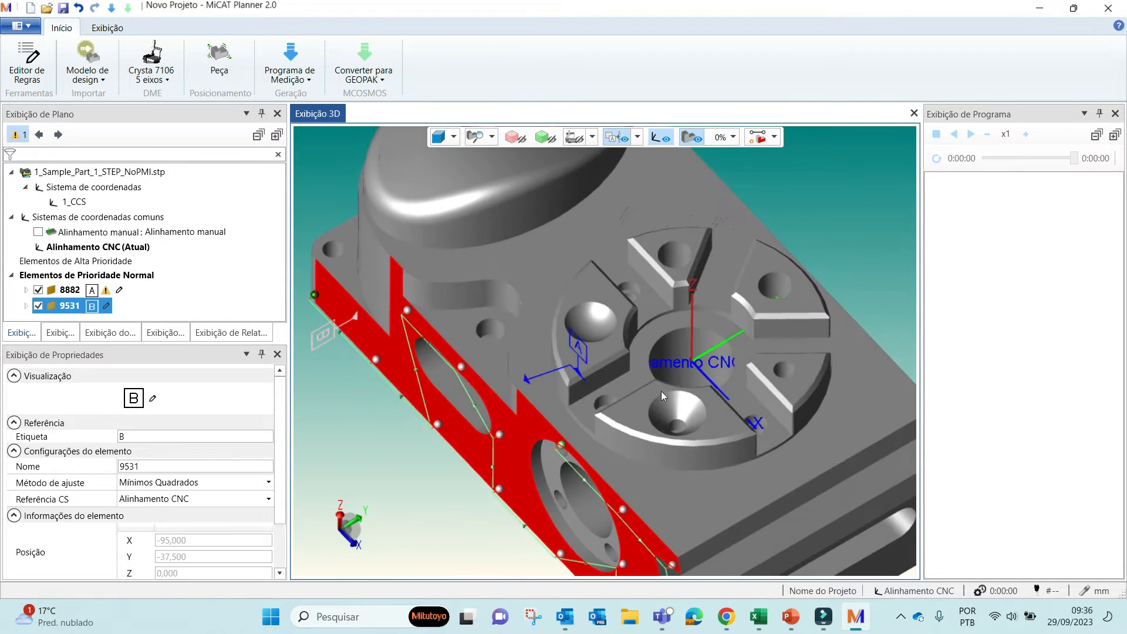
scroll(660, 349, up, 6)
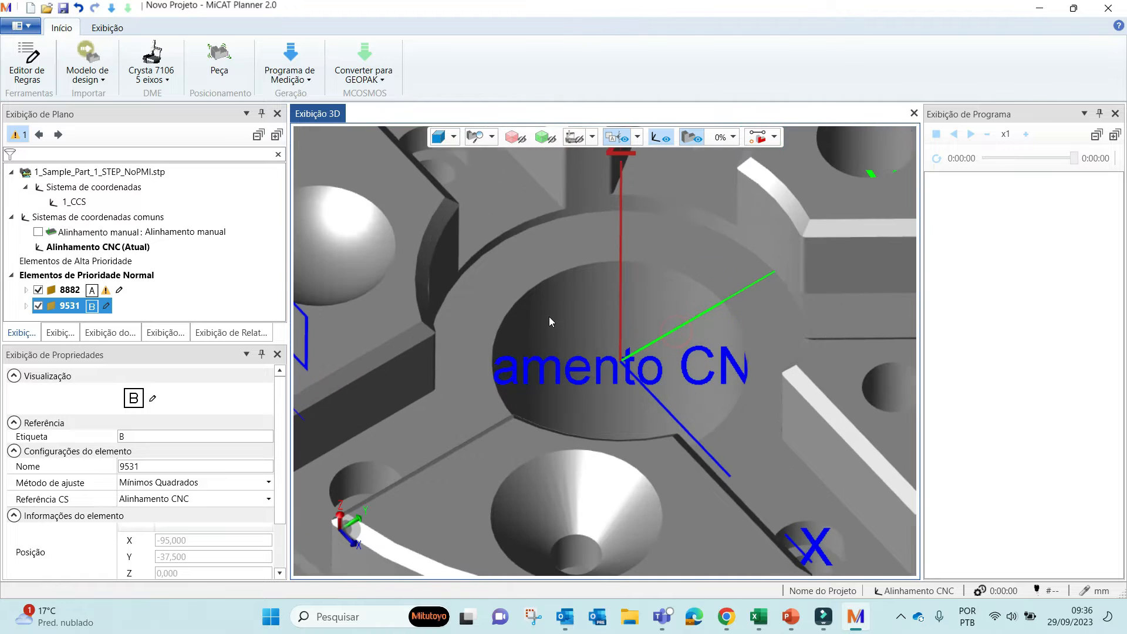
click(526, 305)
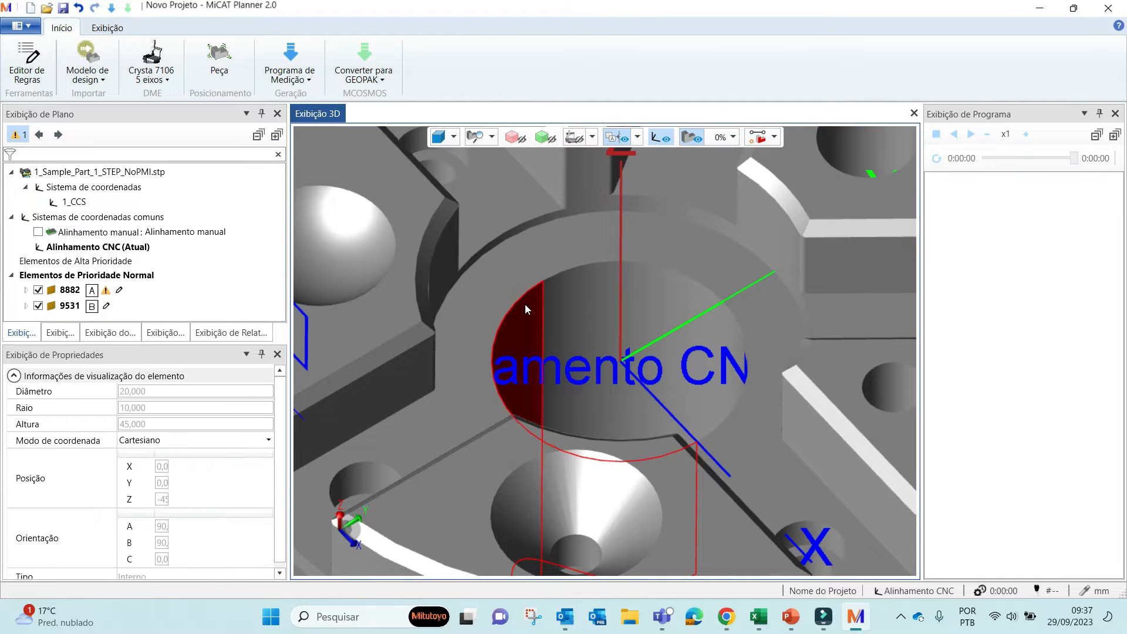
right_click(525, 304)
click(500, 320)
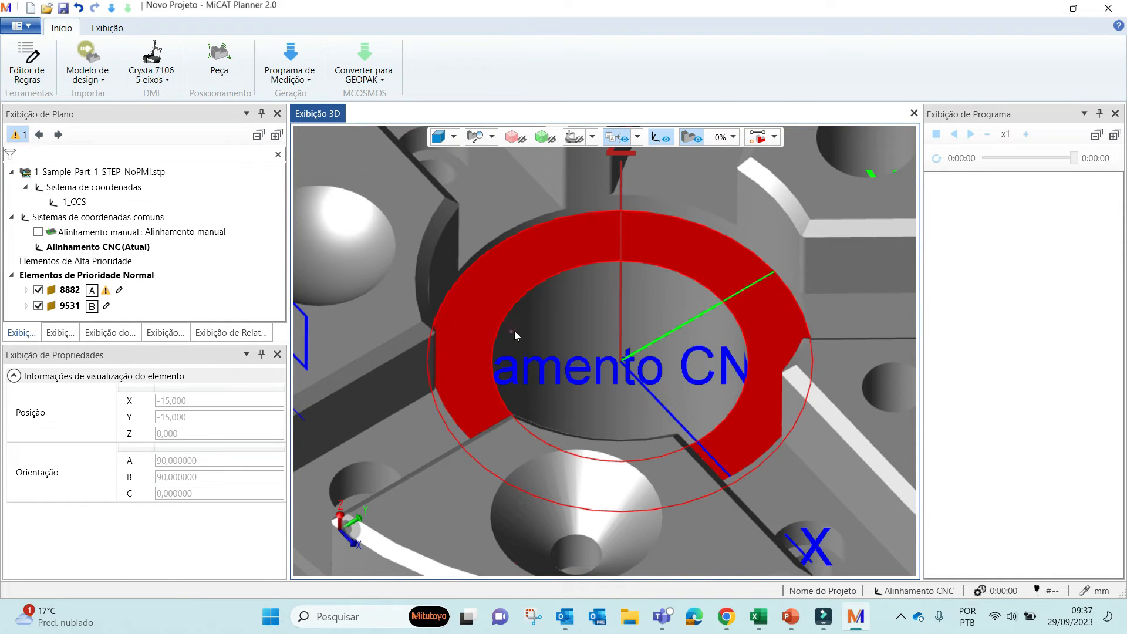
click(514, 330)
click(583, 280)
click(531, 300)
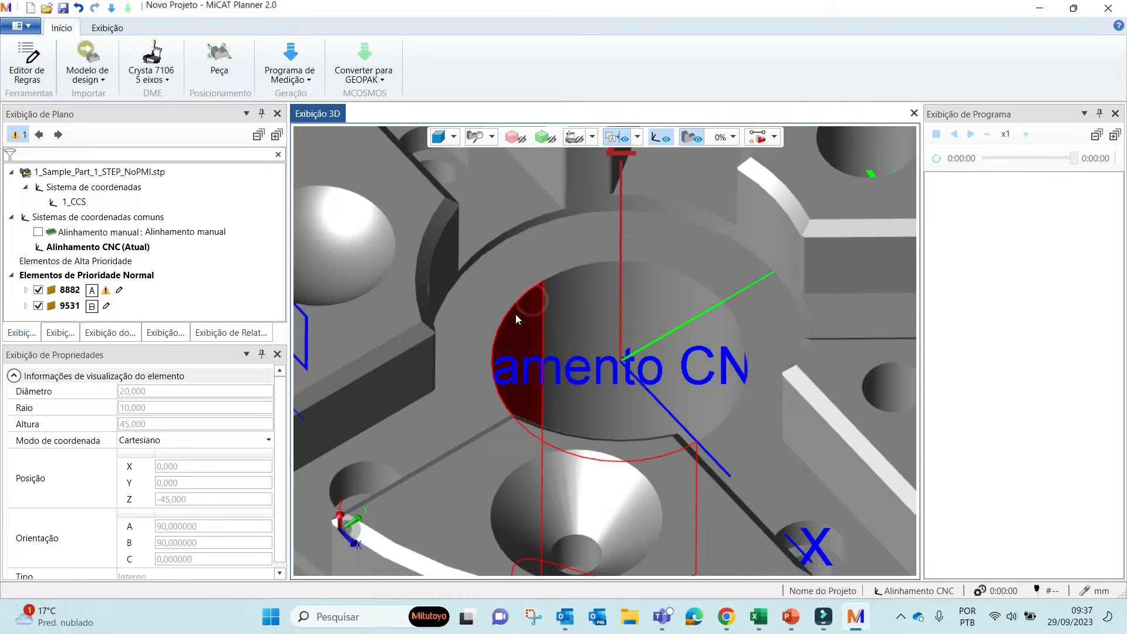
right_click(517, 319)
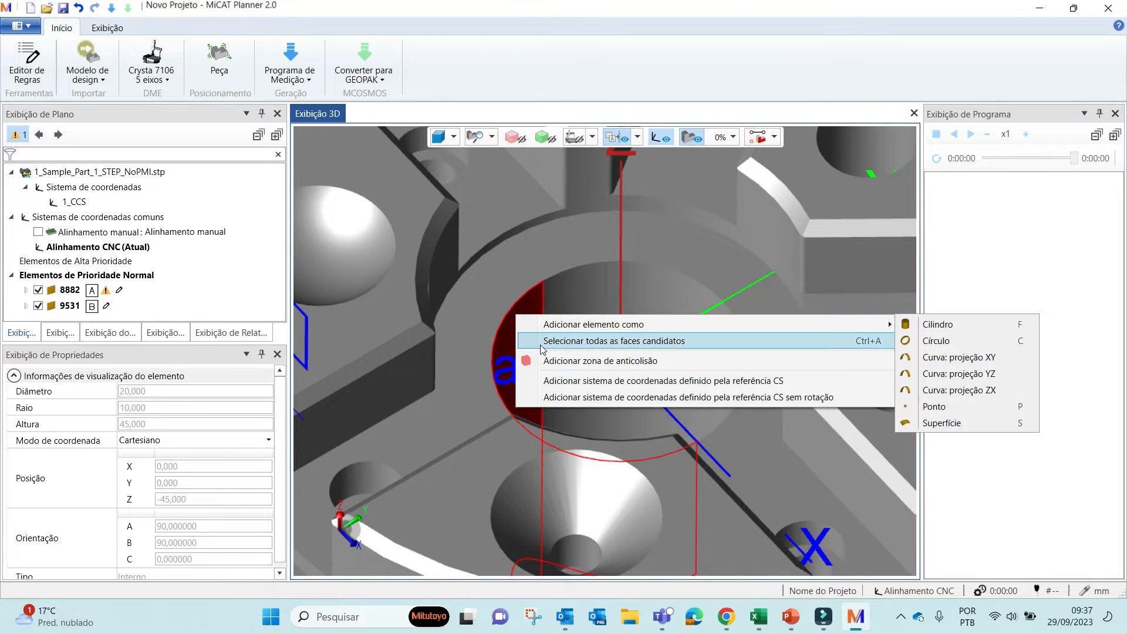
click(540, 344)
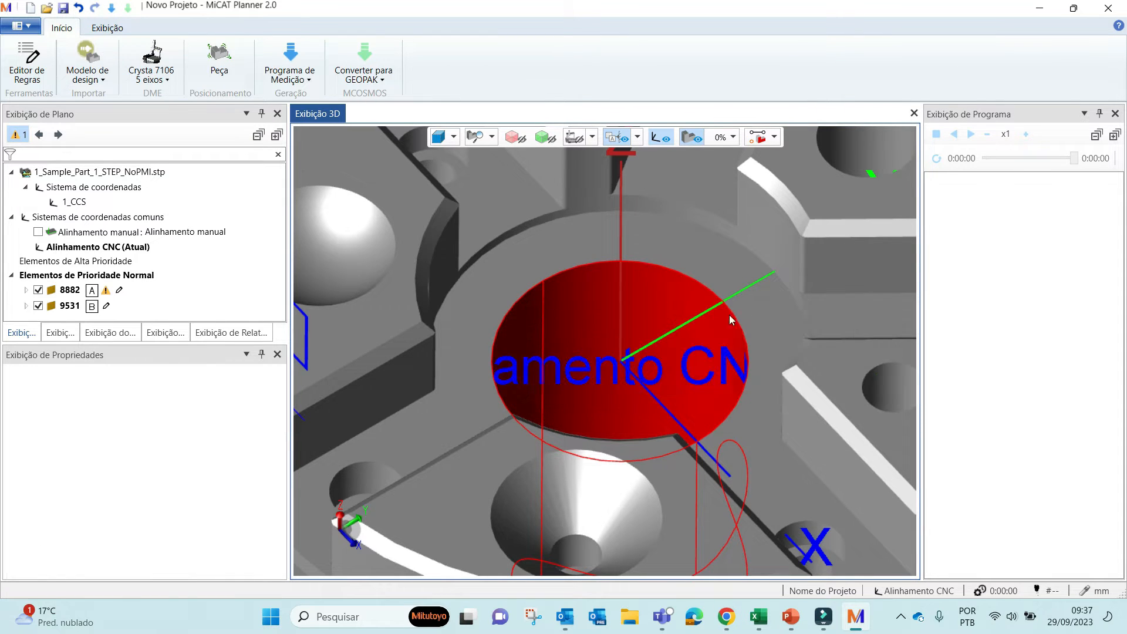
Add the selected central bore faces as a circle element
right_click(527, 301)
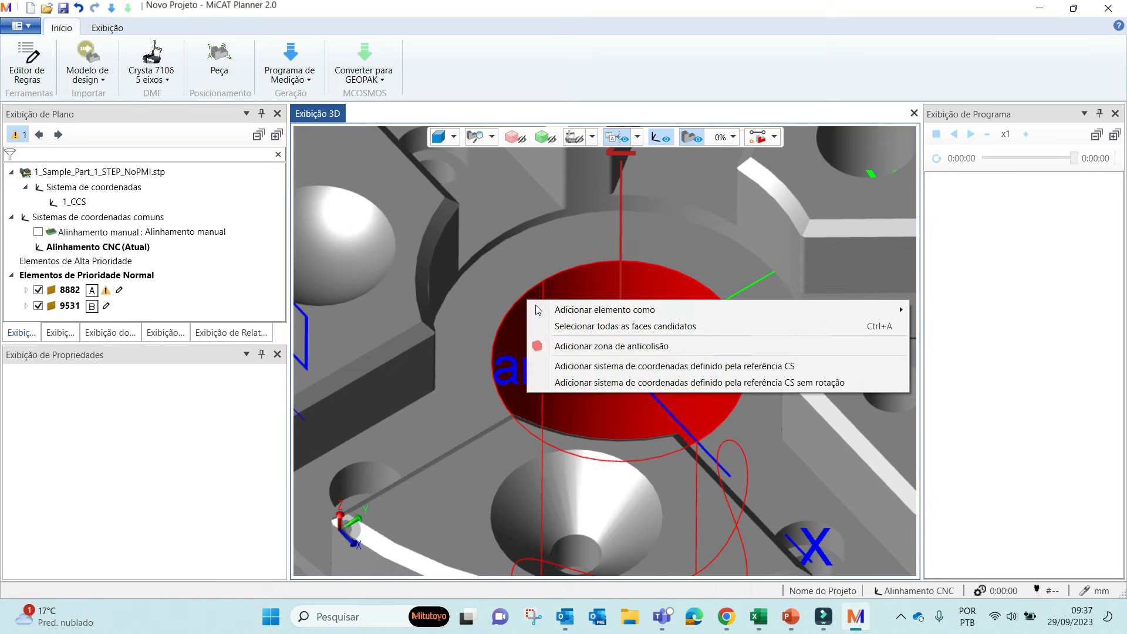
click(593, 309)
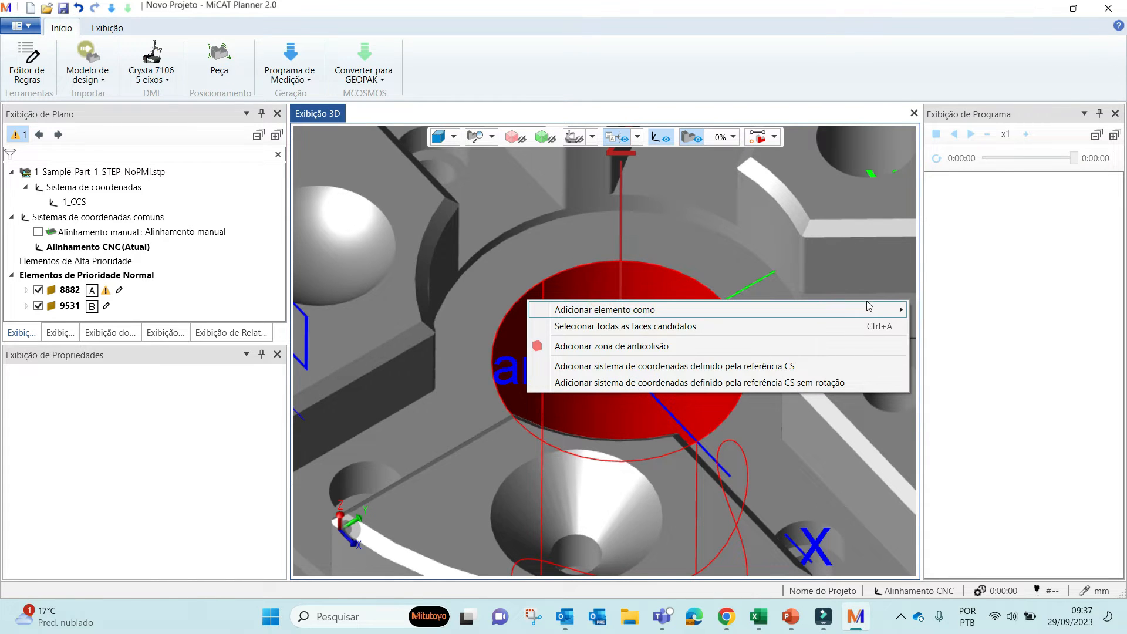
click(869, 305)
click(921, 325)
Define the central bore circle as datum reference C and clear the selection
right_click(543, 294)
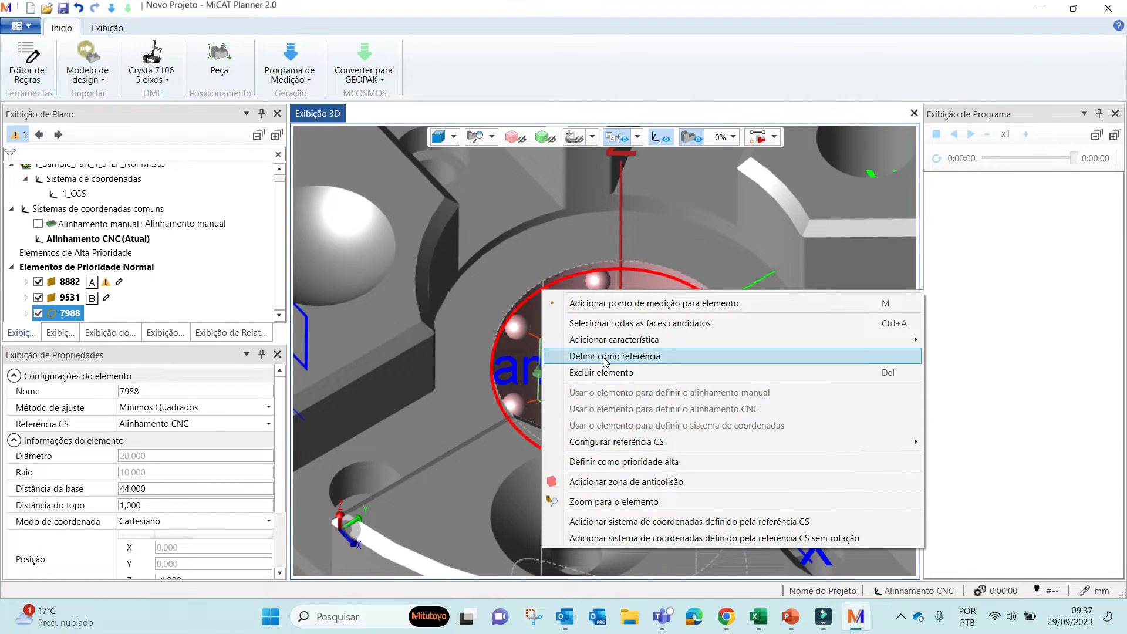
click(679, 357)
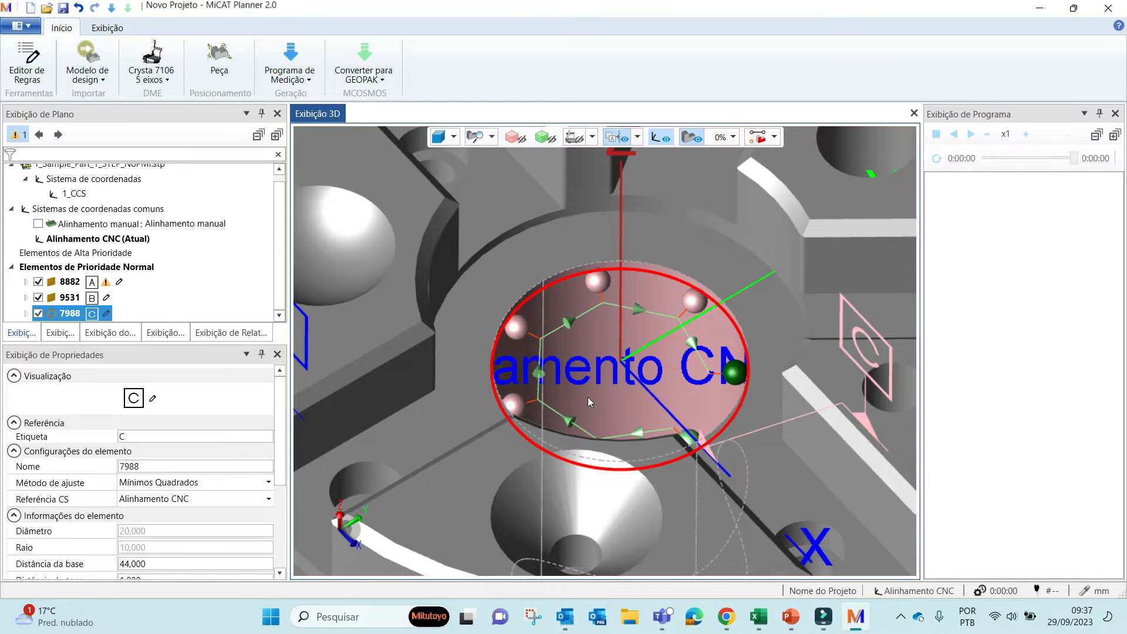
scroll(590, 393, down, 6)
middle_drag(600, 399, 835, 224)
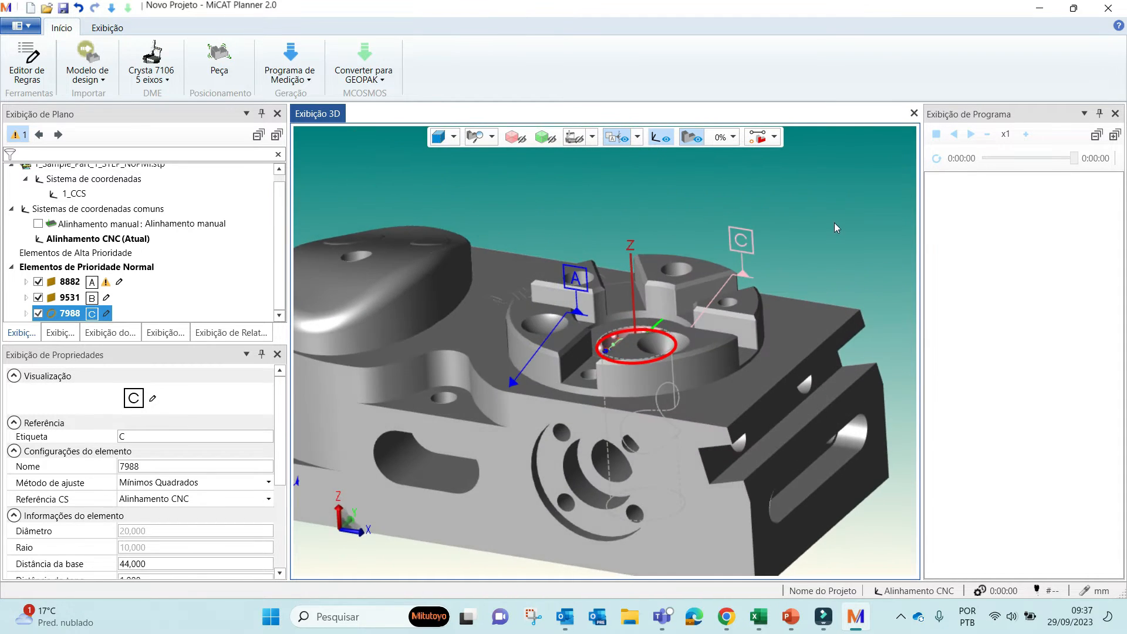
click(834, 223)
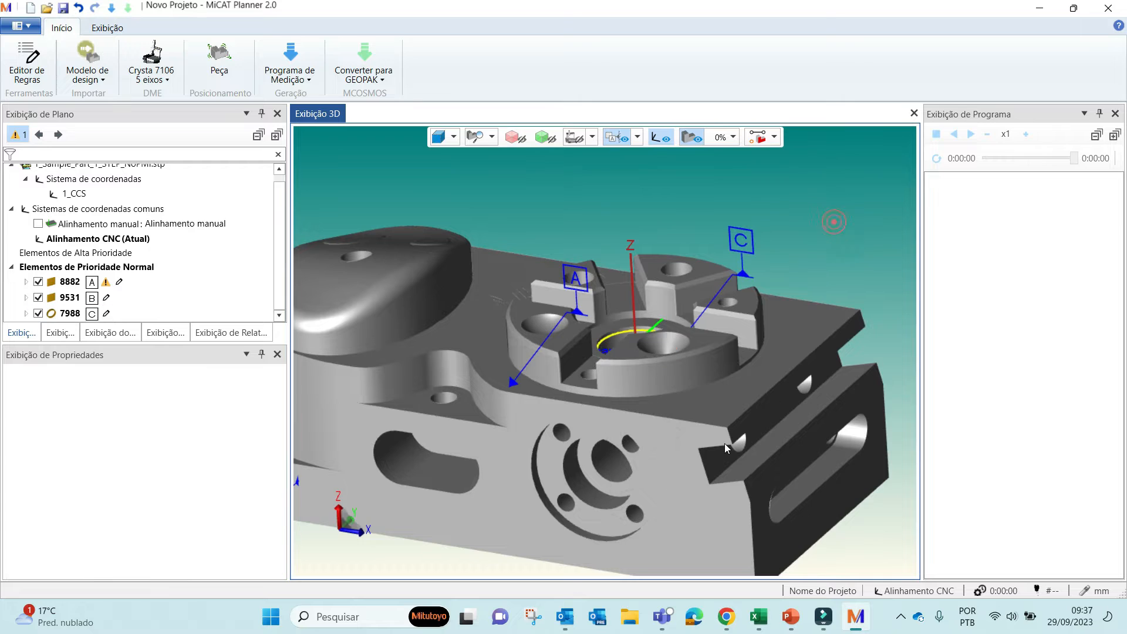
Use the datum elements A, B and C together to define the CNC alignment
click(69, 283)
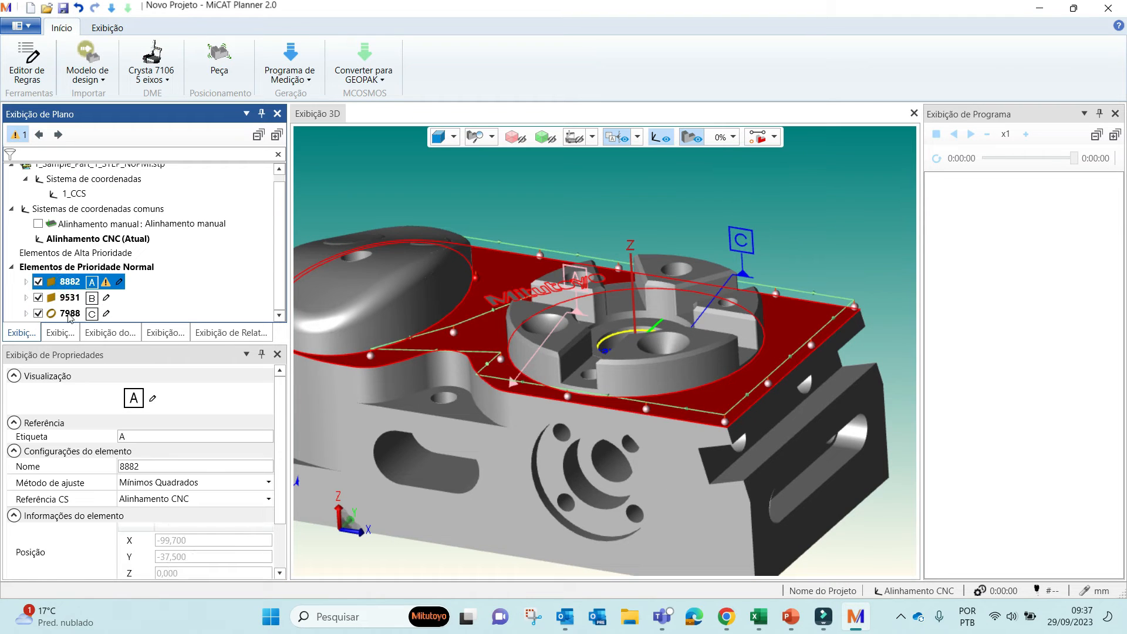
shift+click(69, 314)
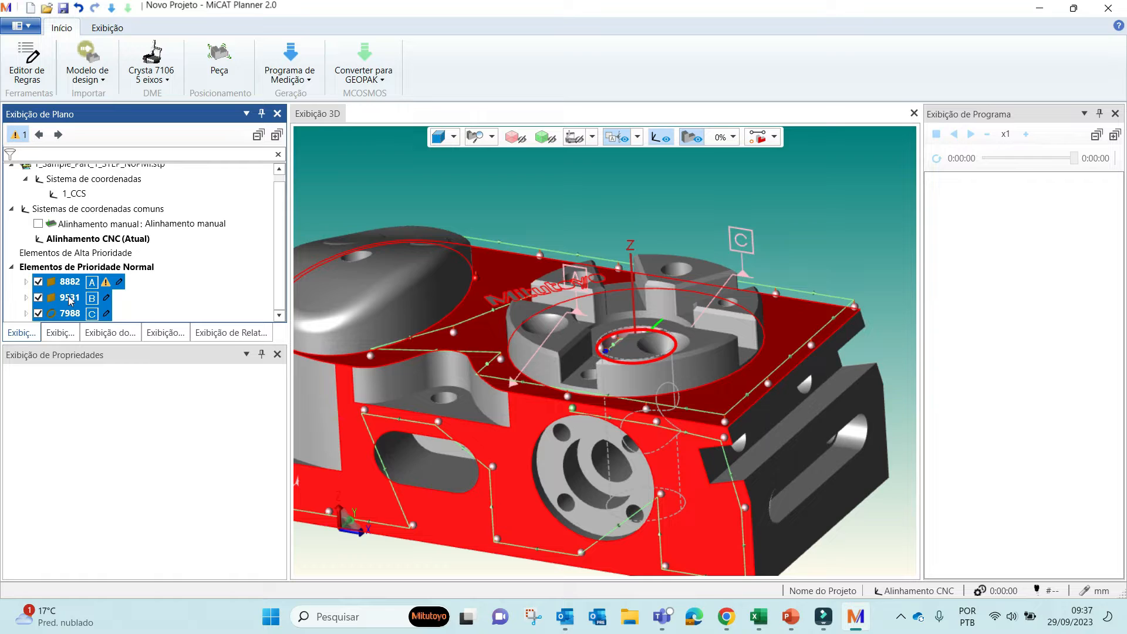
right_click(69, 300)
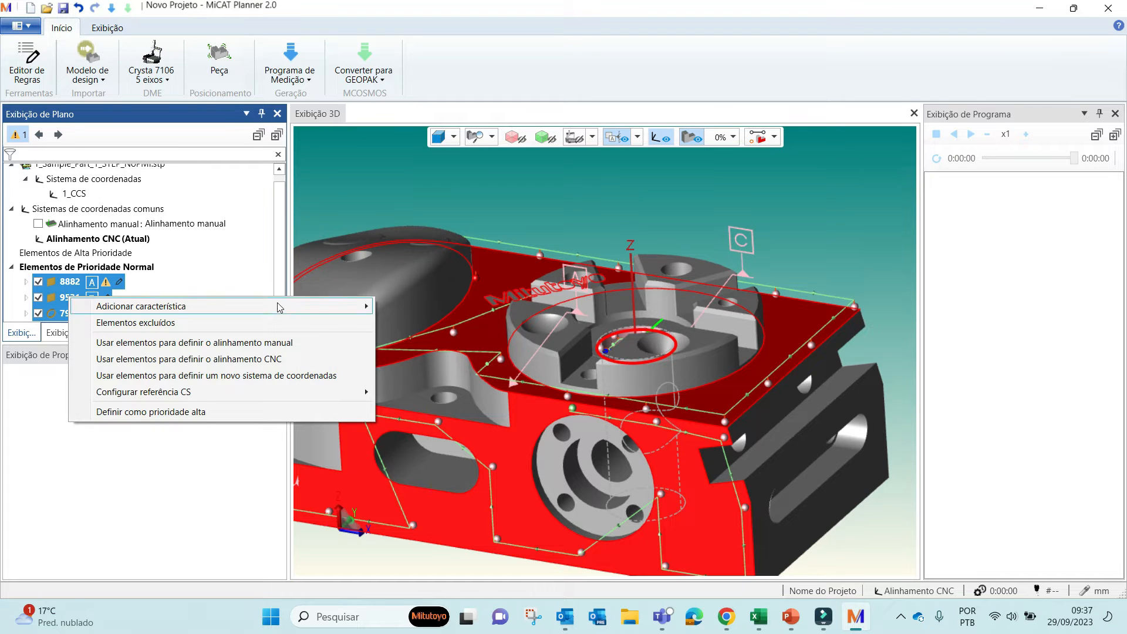
mouse_move(279, 309)
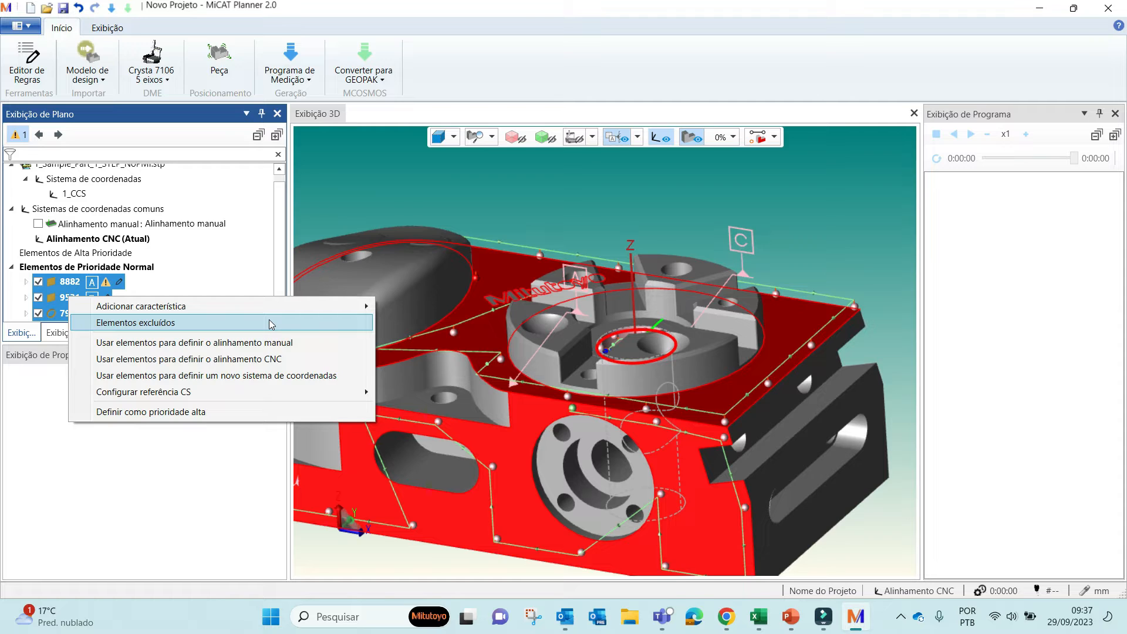
click(194, 363)
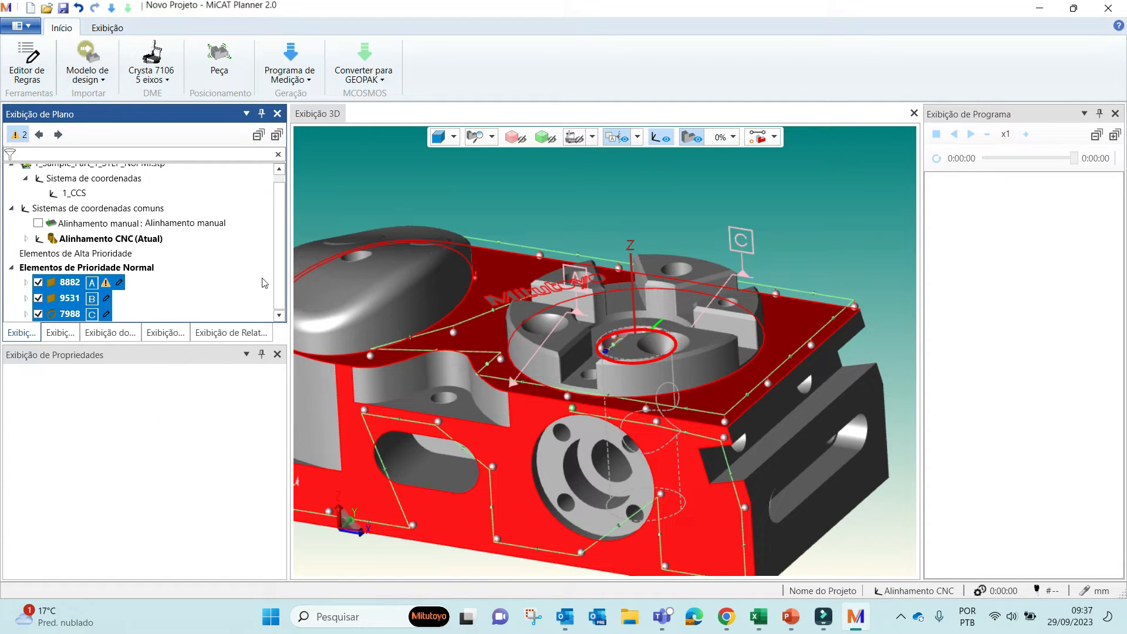
click(242, 281)
middle_drag(519, 391, 638, 316)
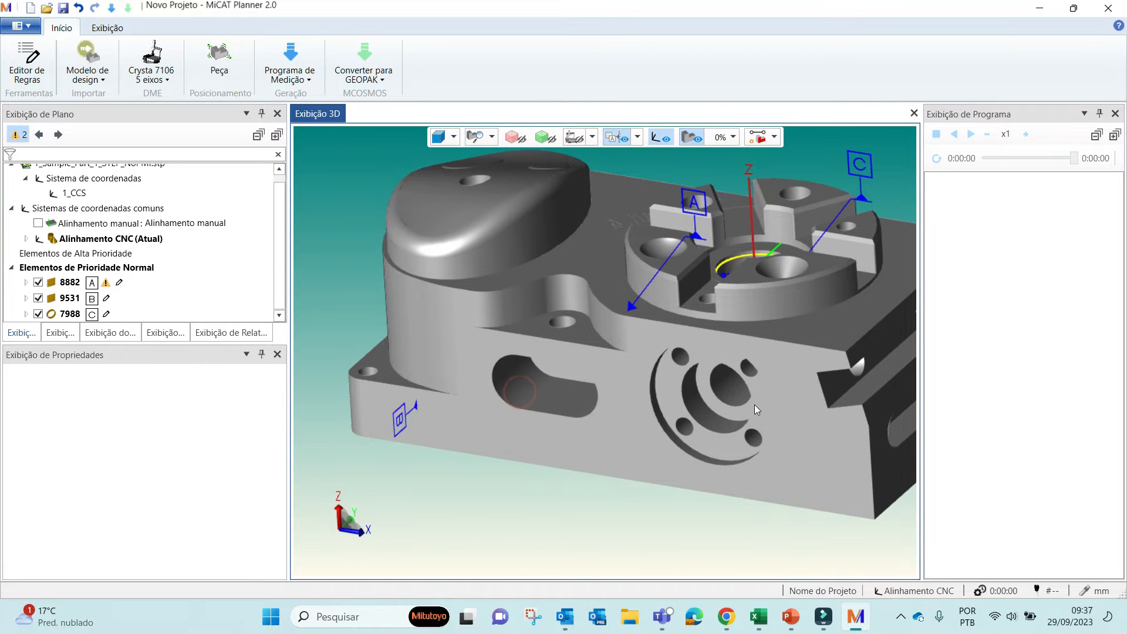
middle_drag(755, 404, 723, 432)
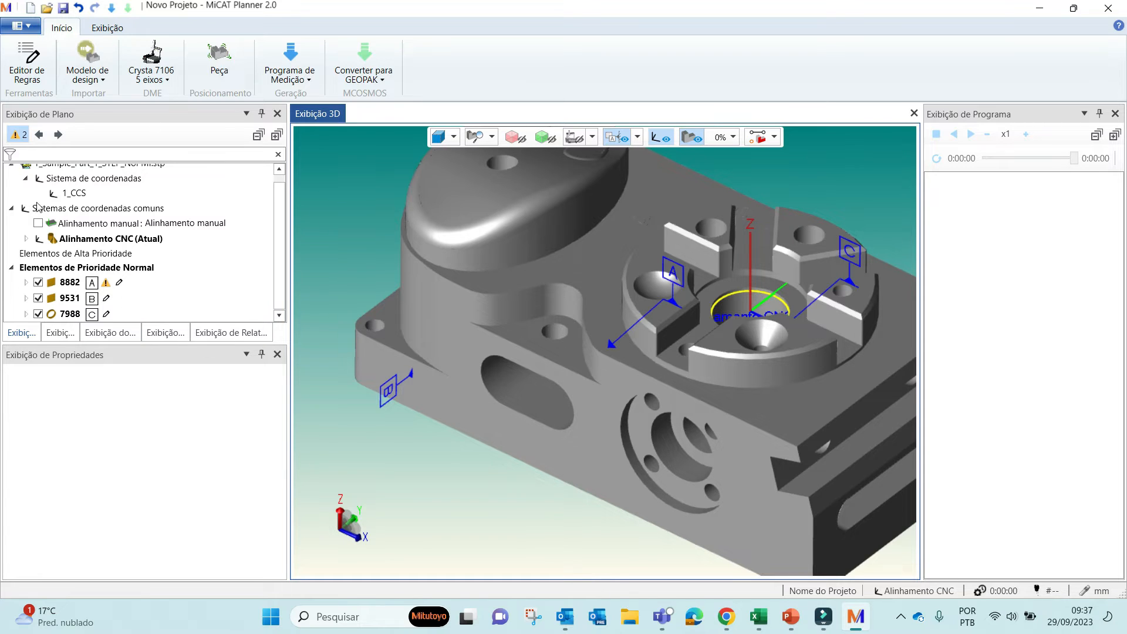
middle_drag(578, 367, 497, 374)
scroll(568, 467, down, 1)
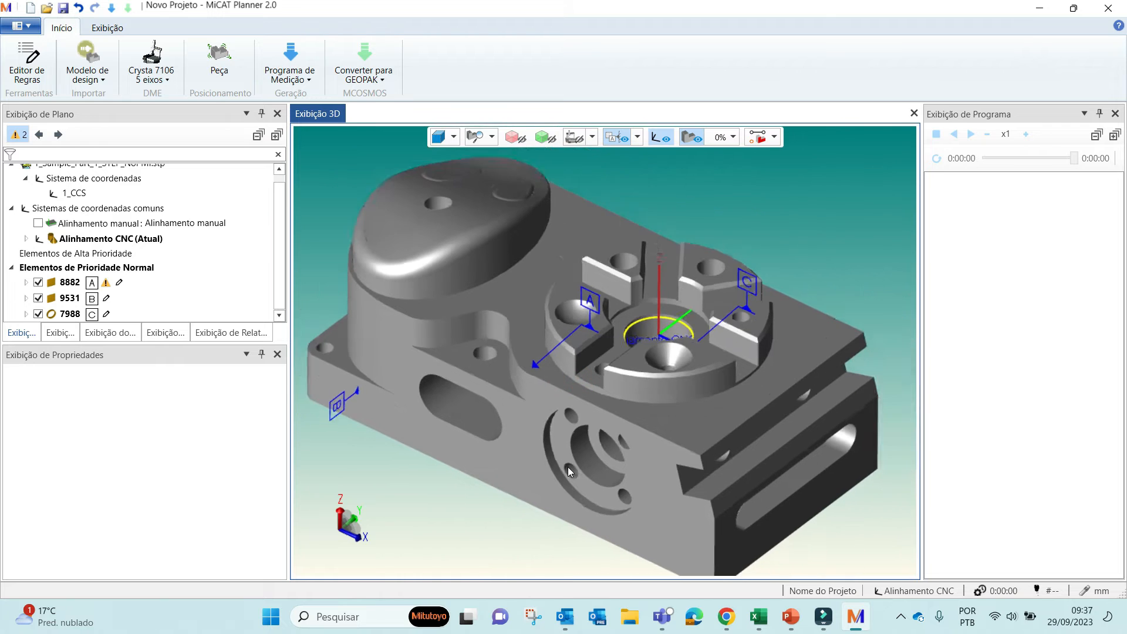
scroll(569, 467, down, 2)
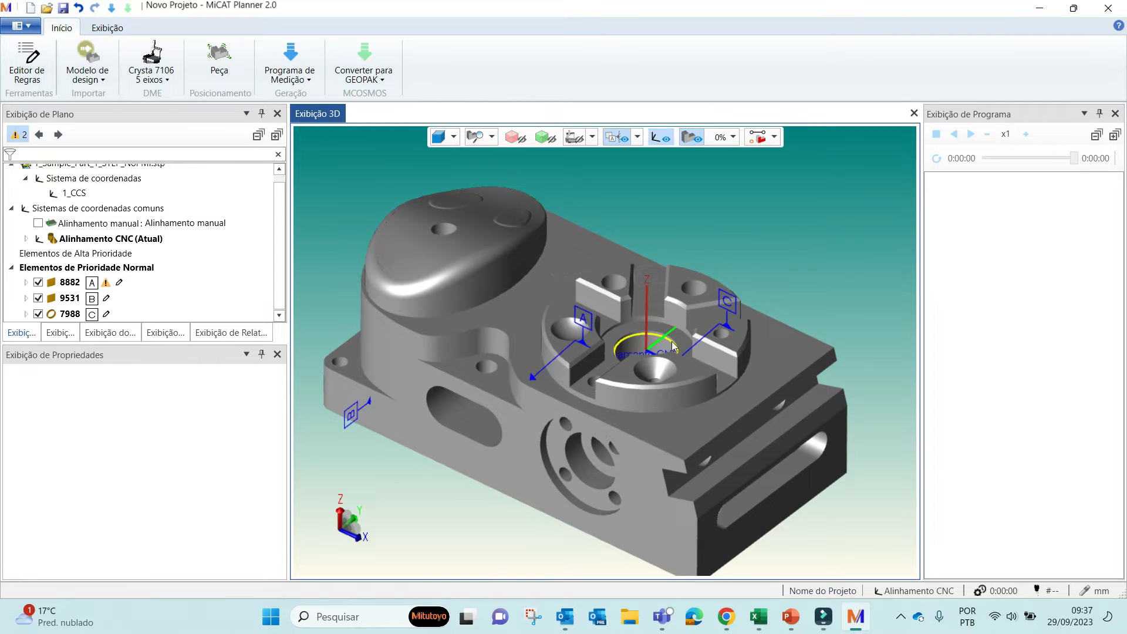
Select all candidate faces of the hole in the boss segment nearest the engraved lettering and add them as a circle element
middle_drag(654, 323, 613, 403)
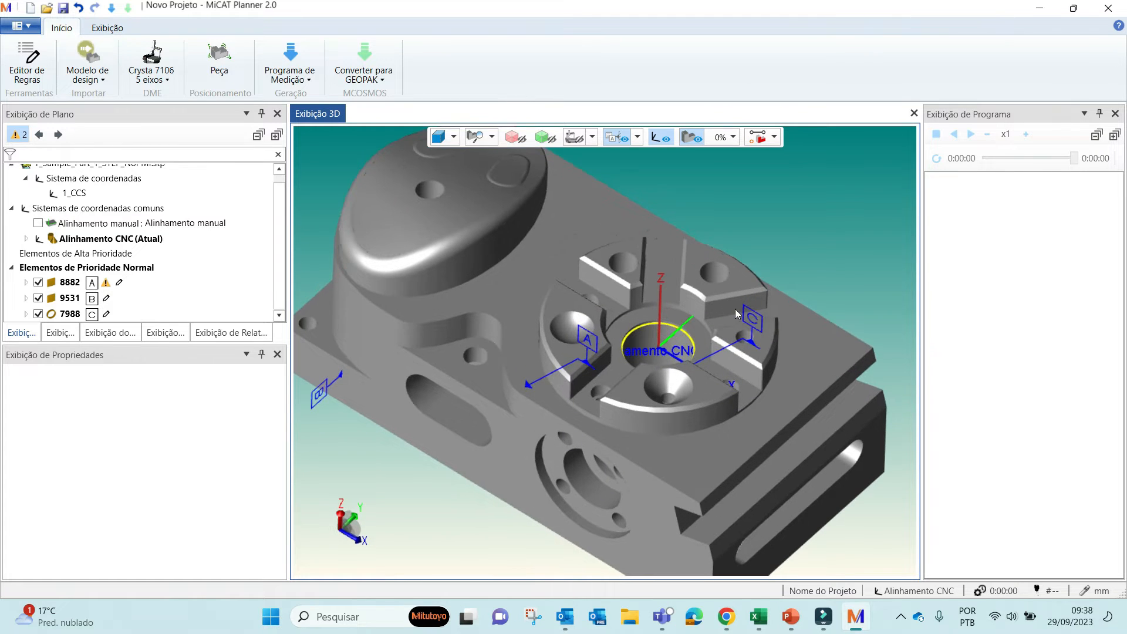
scroll(614, 263, up, 5)
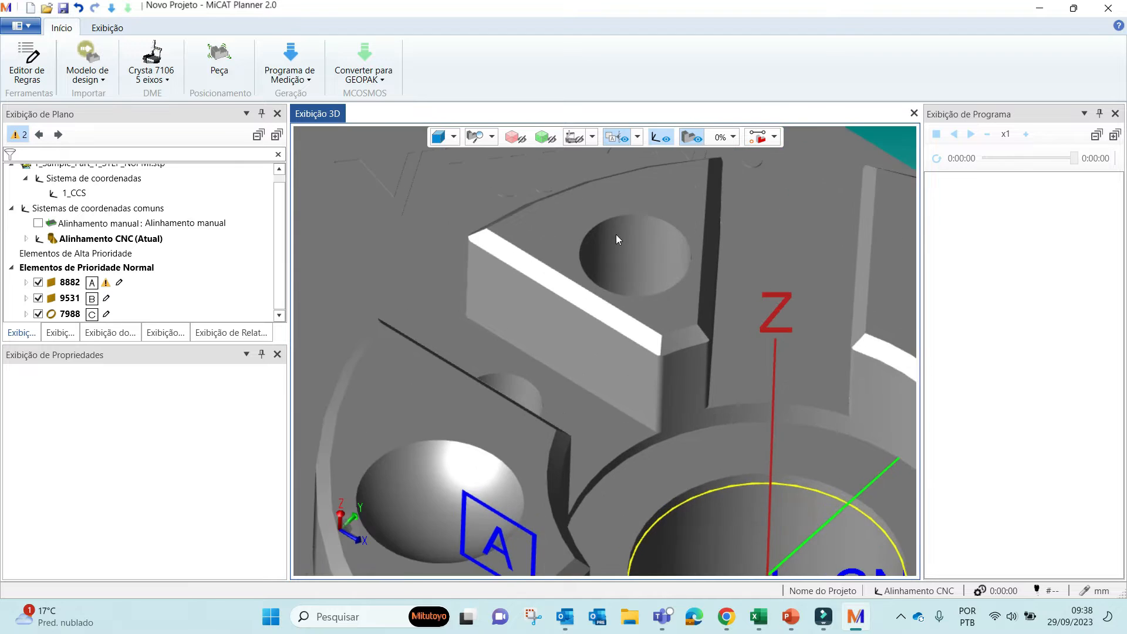
click(552, 272)
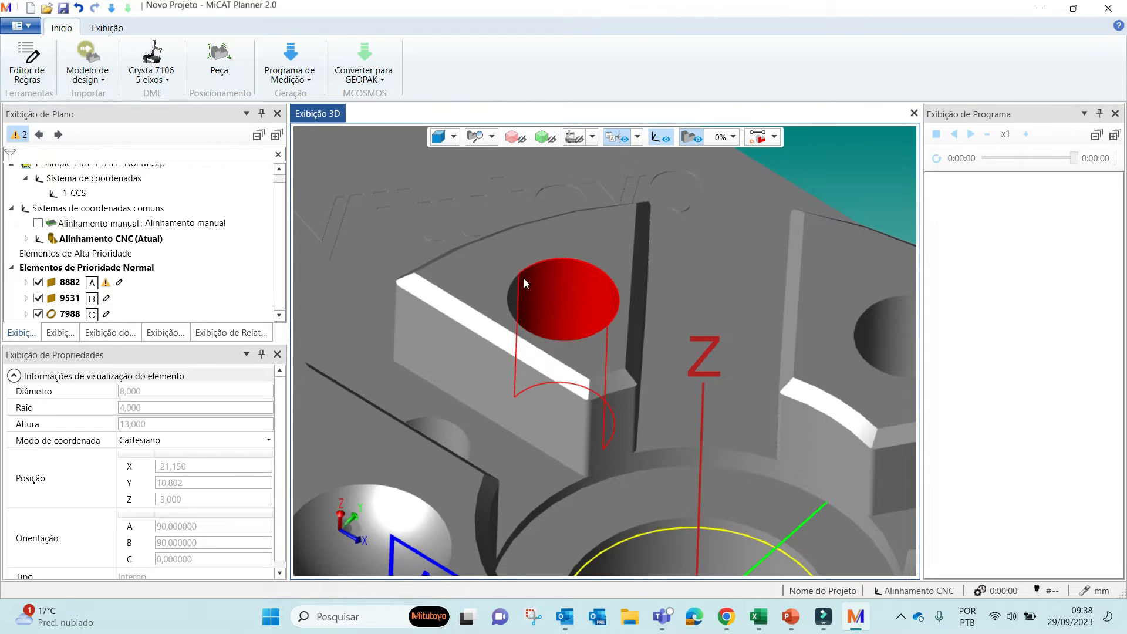
right_click(524, 279)
mouse_move(537, 287)
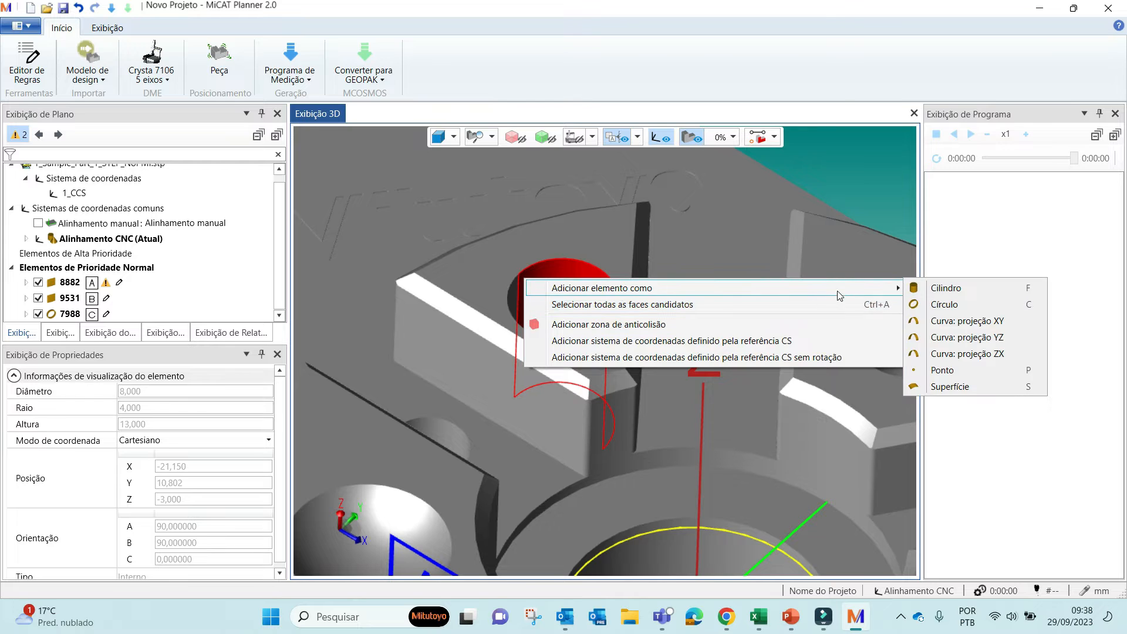
click(680, 303)
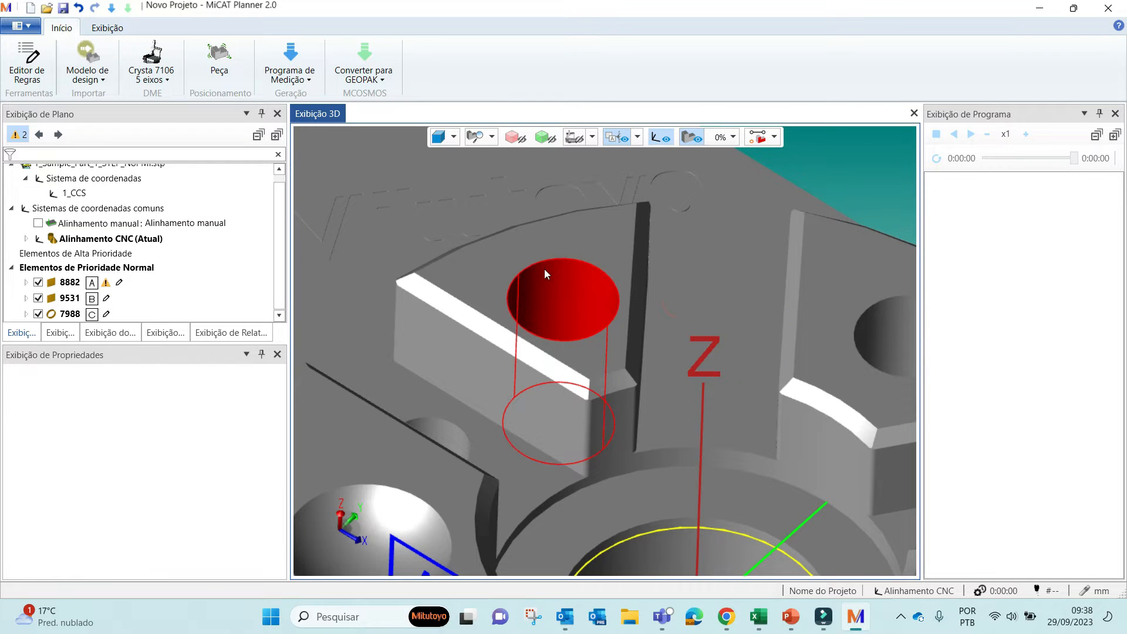
right_click(544, 269)
mouse_move(582, 280)
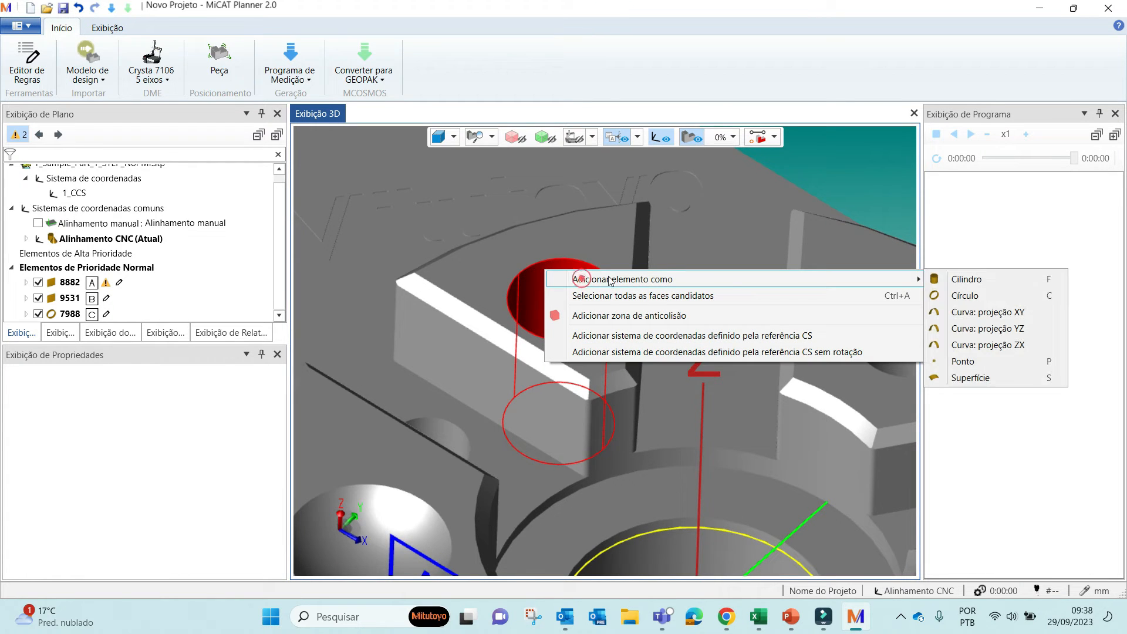
click(999, 294)
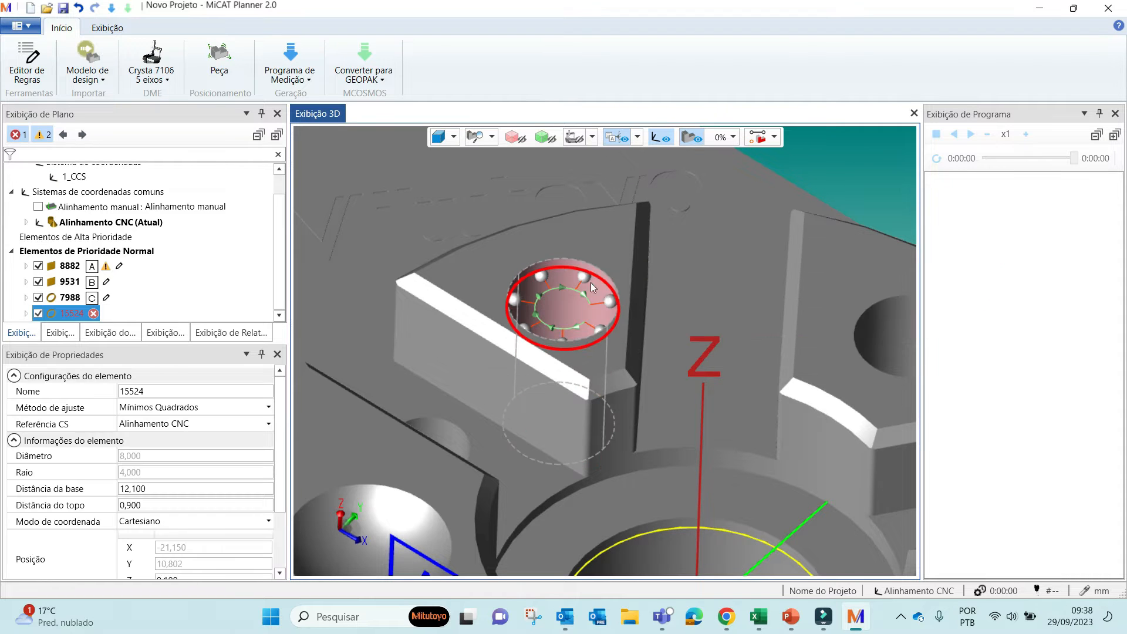
Add a diameter characteristic to the new circle in the boss segment
right_click(563, 270)
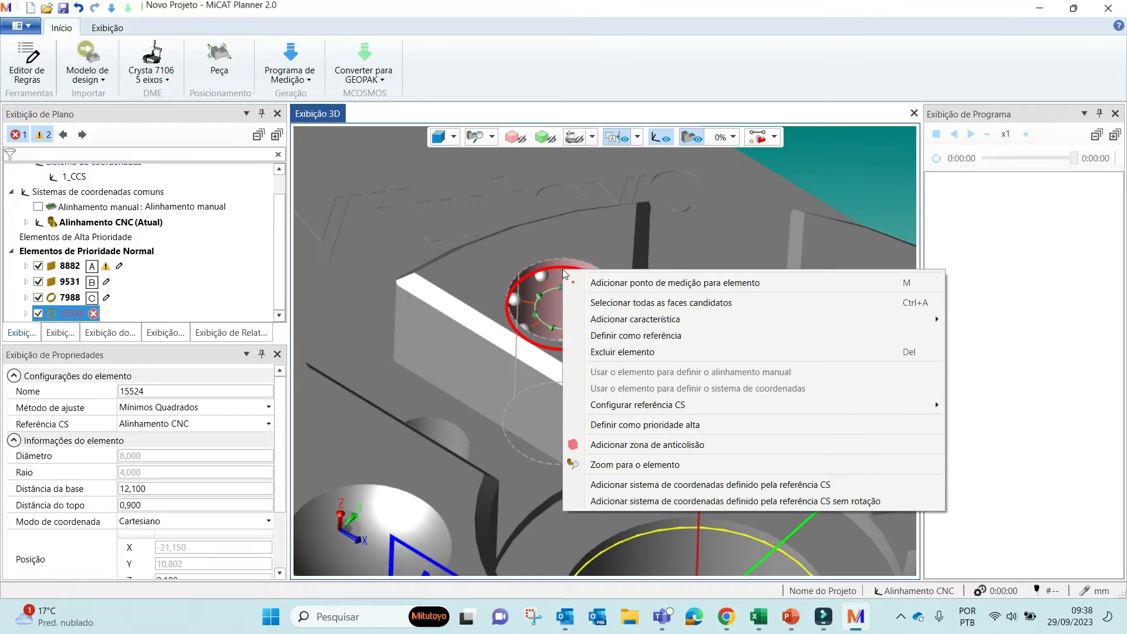
mouse_move(916, 319)
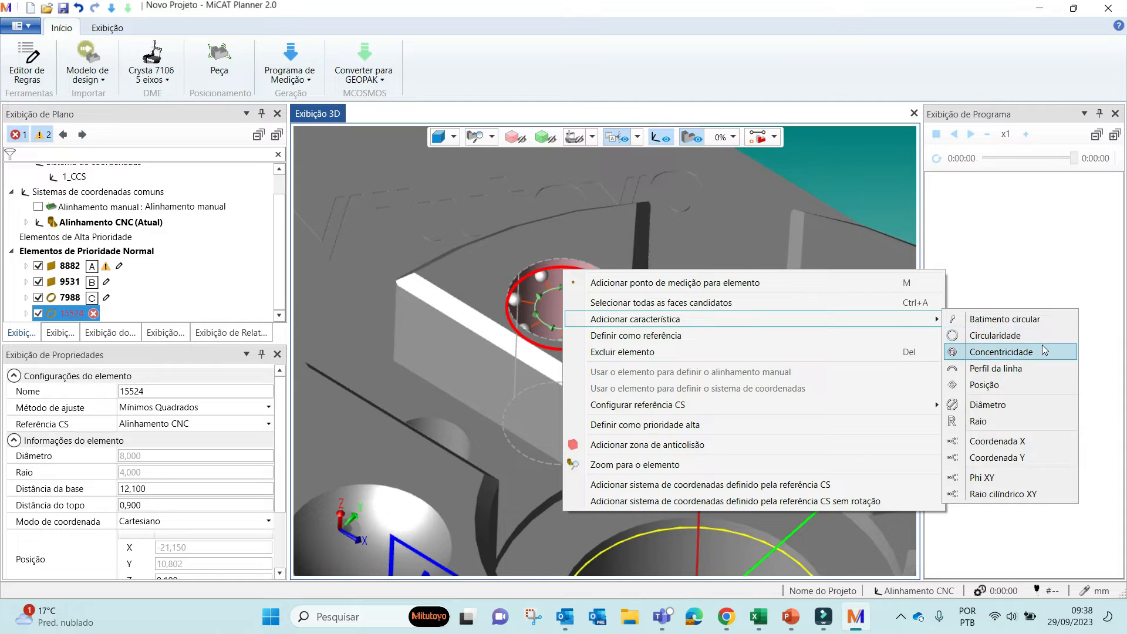
click(1012, 410)
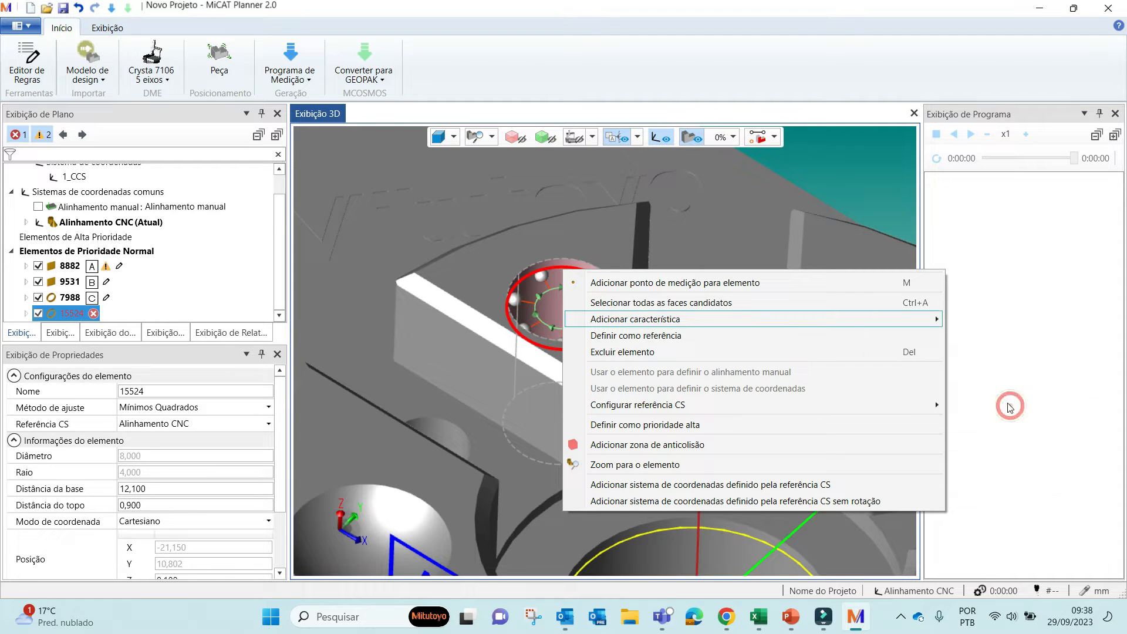
middle_drag(606, 298, 495, 361)
mouse_move(594, 452)
middle_down()
mouse_move(604, 301)
mouse_move(557, 464)
middle_up()
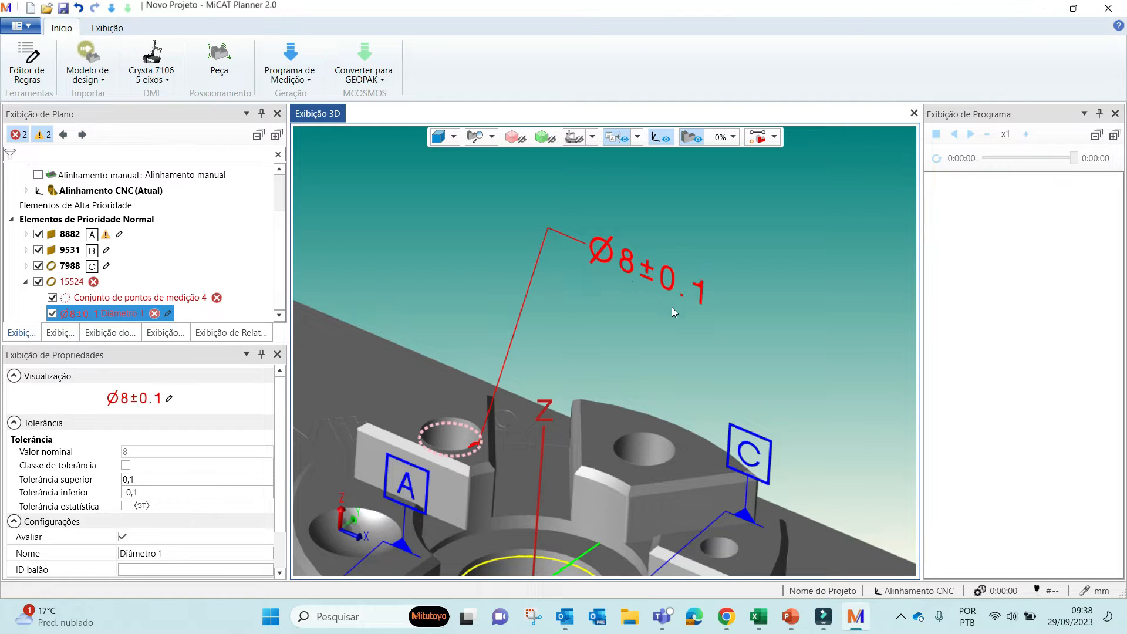
Enable the tolerance class for the new diameter characteristic in the boss segment and select H6
click(135, 482)
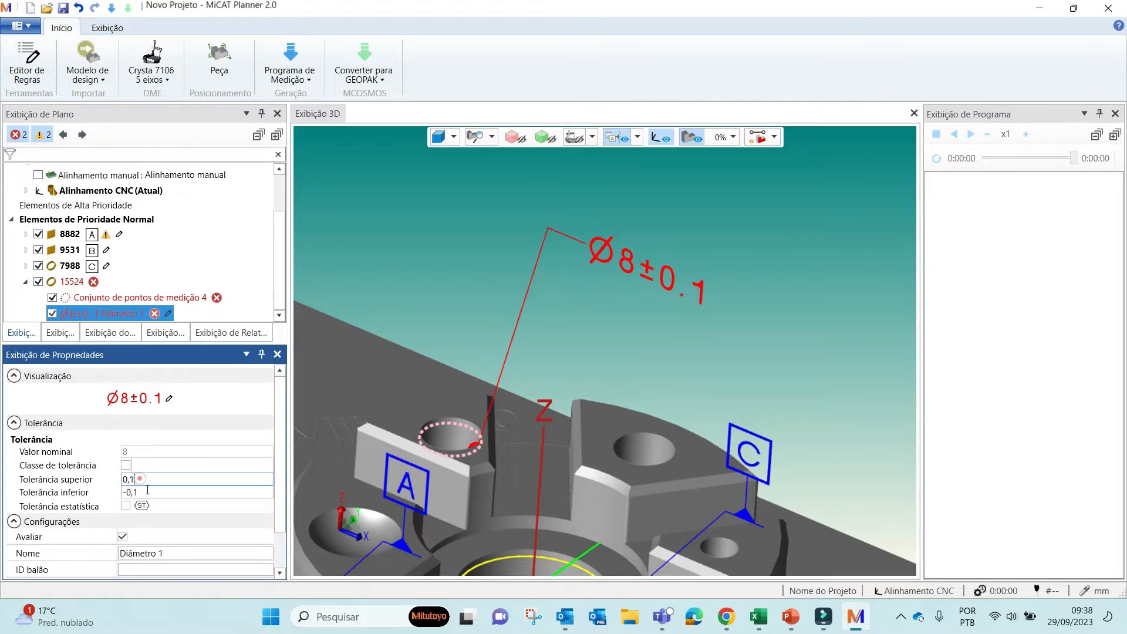
click(126, 465)
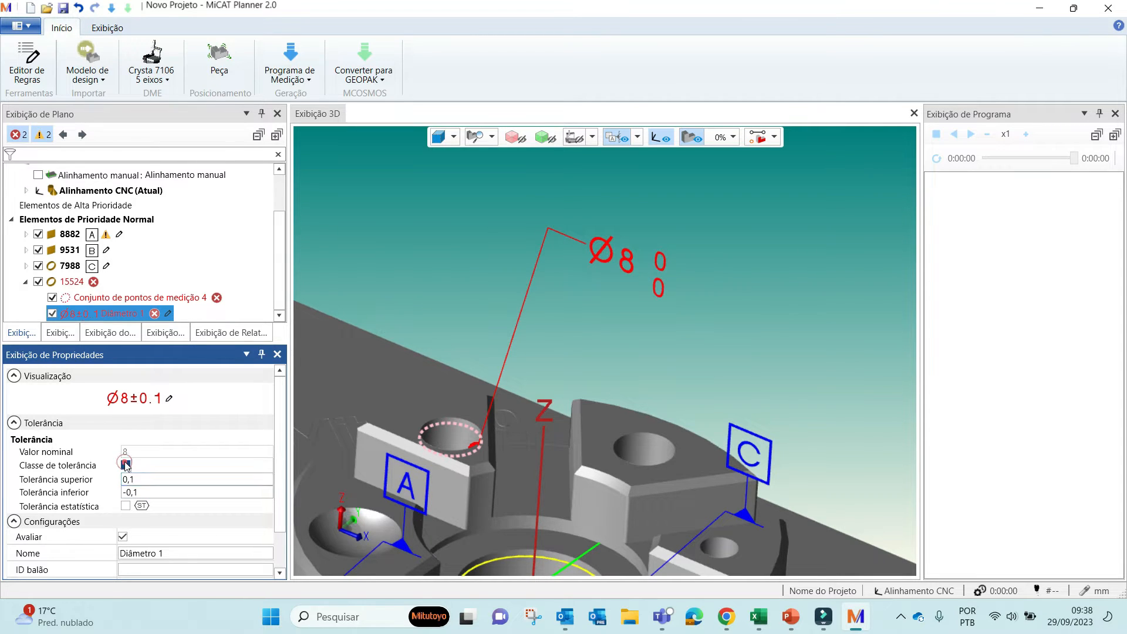
click(269, 466)
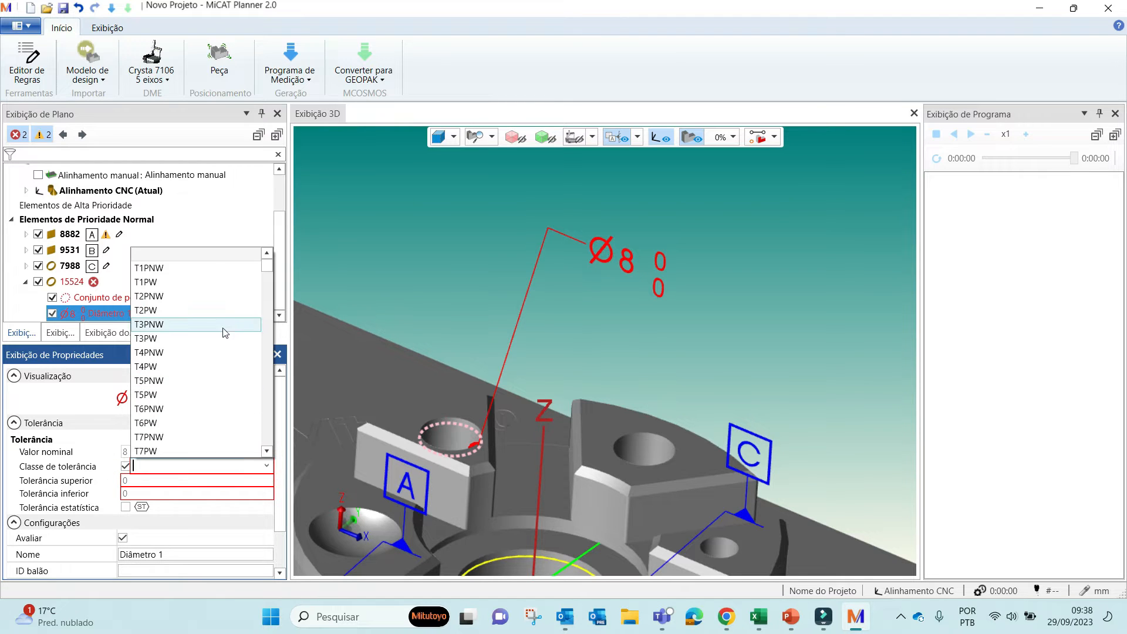
scroll(213, 401, down, 4)
scroll(224, 415, down, 5)
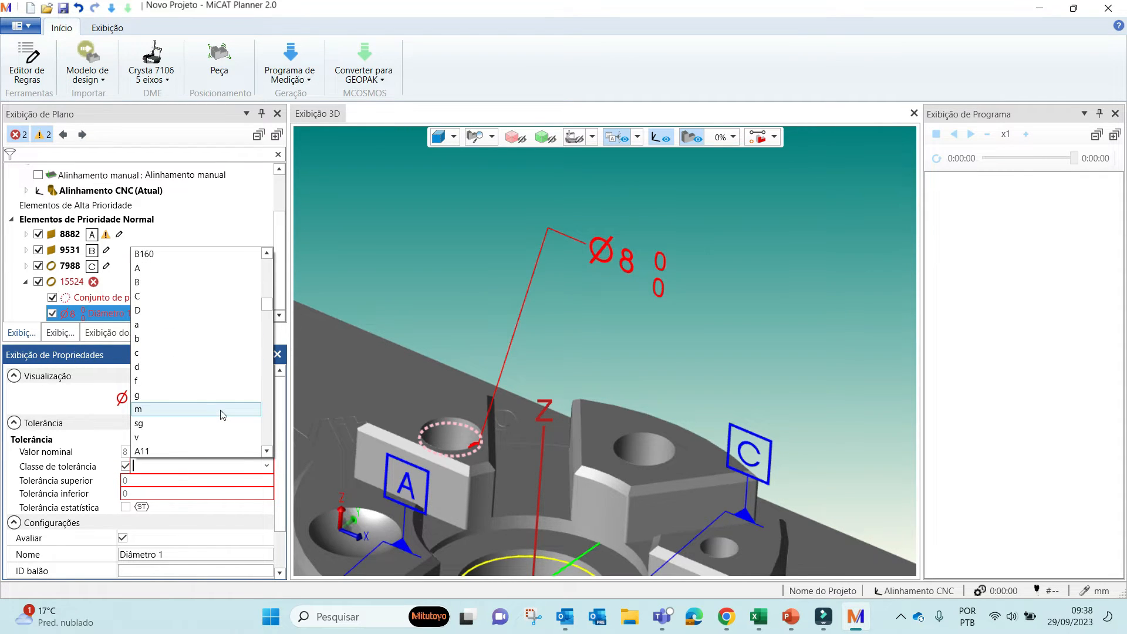
scroll(213, 408, down, 3)
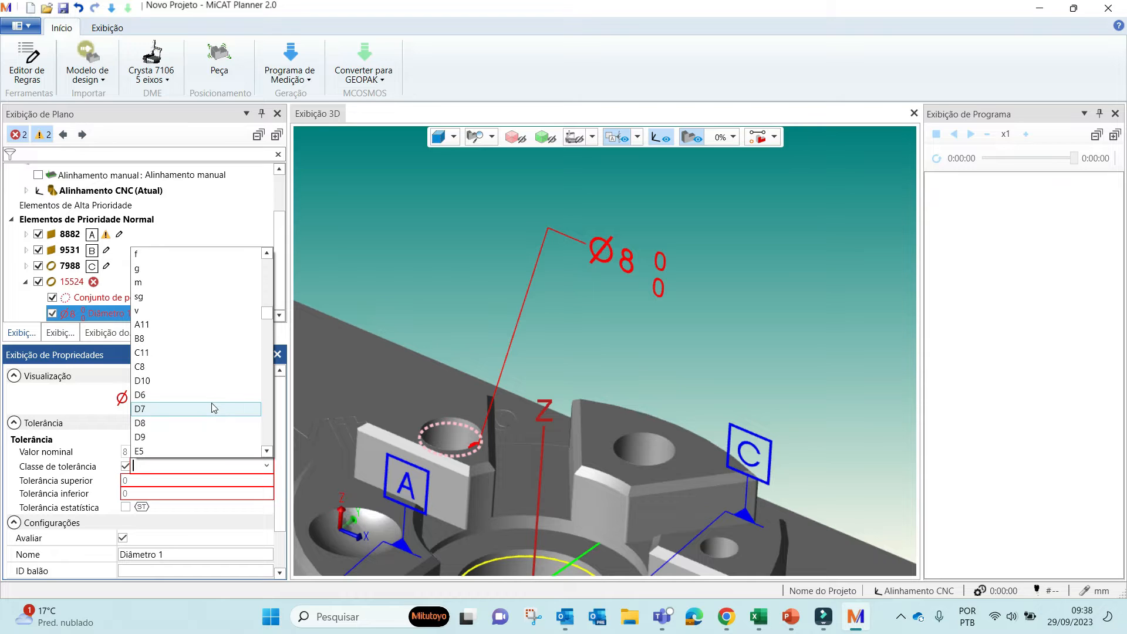
scroll(211, 409, down, 4)
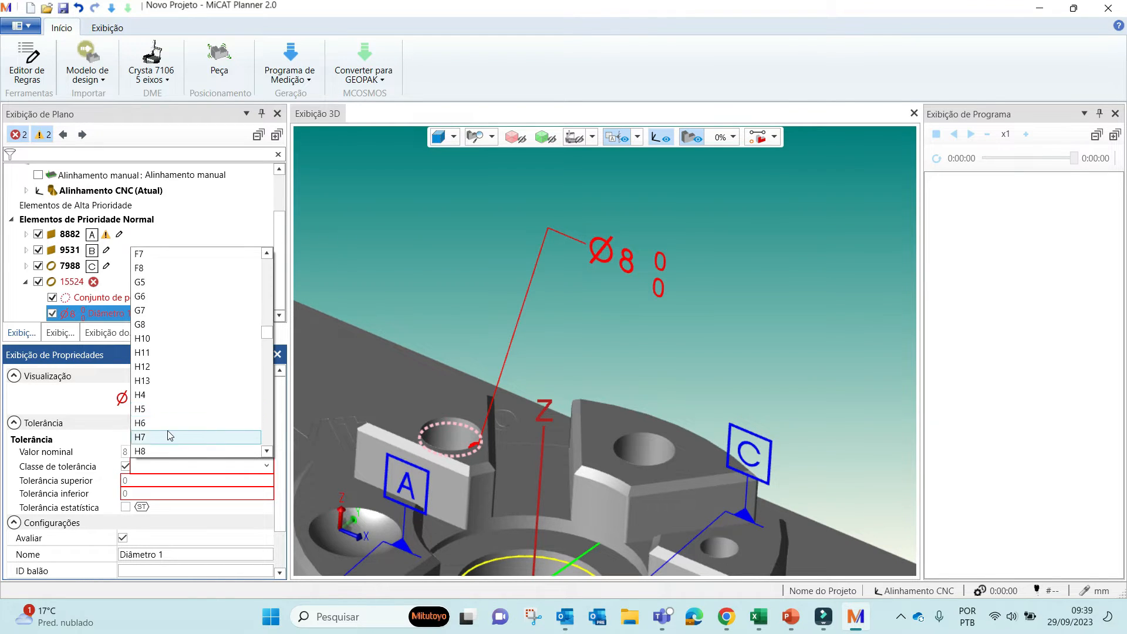
click(169, 432)
text(H6)
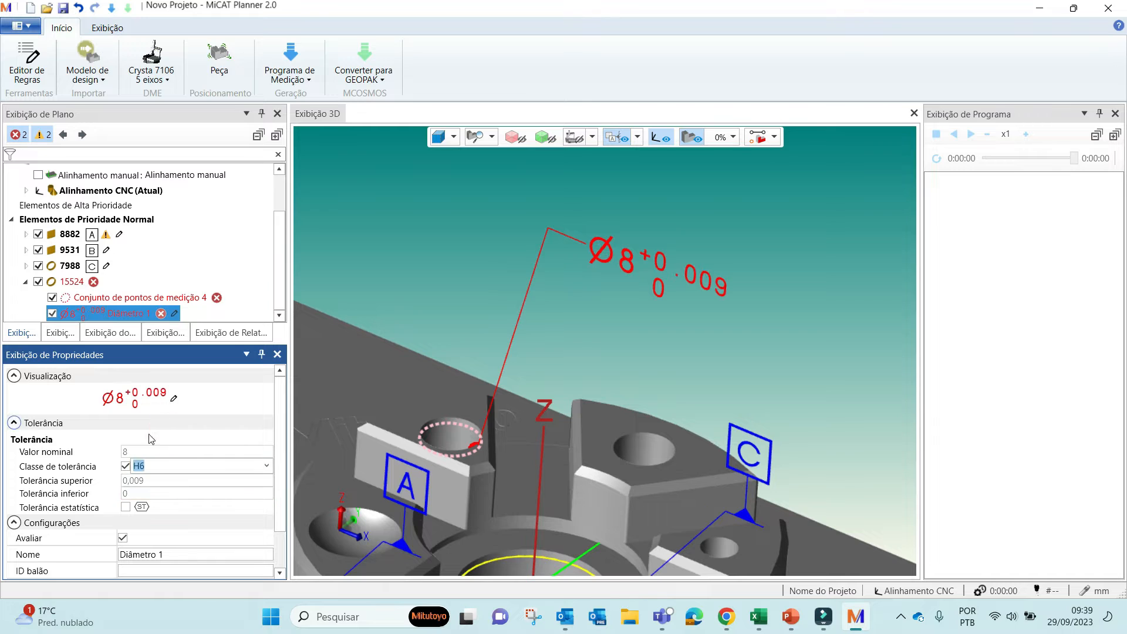
Change the diameter characteristic's tolerance class to H7 and clear the selection
click(154, 464)
click(266, 466)
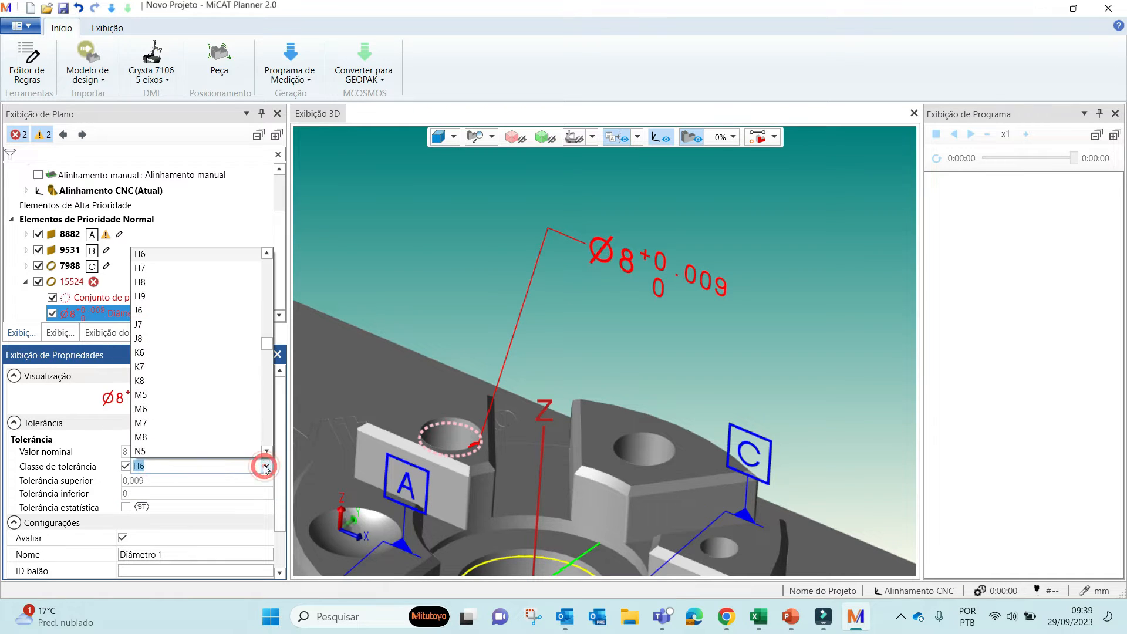
click(180, 269)
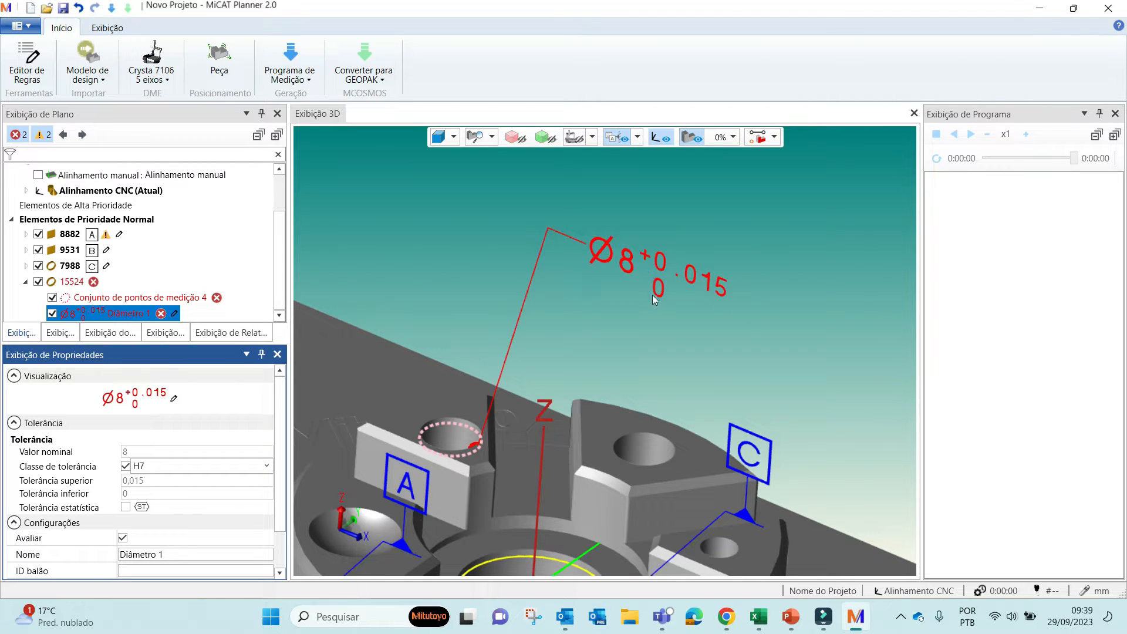
click(752, 361)
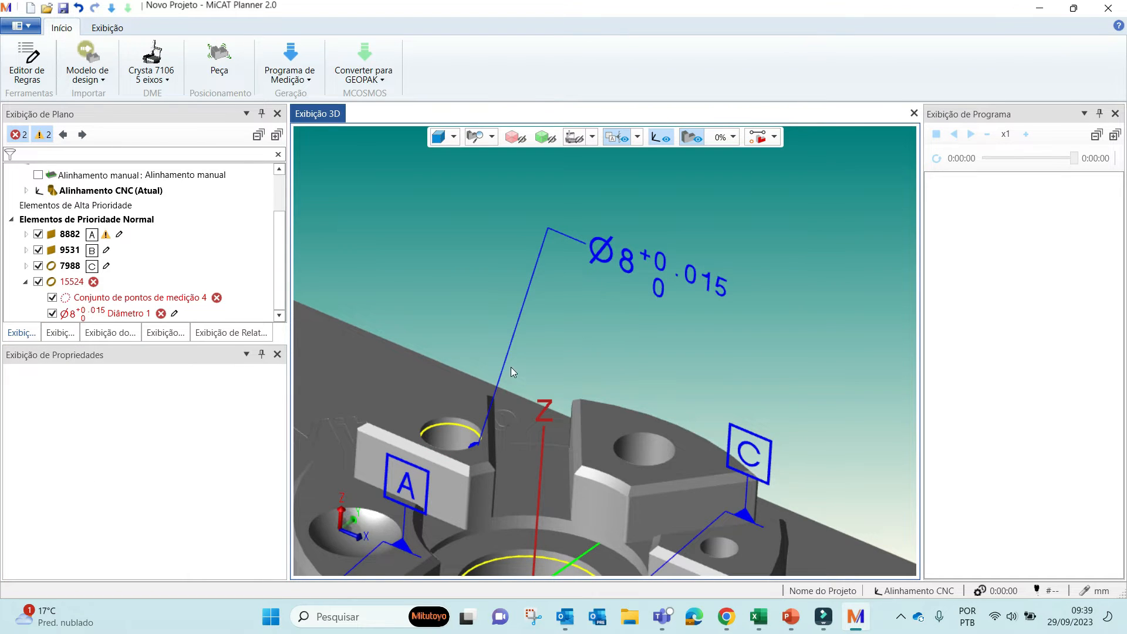
Review the new diameter in the characteristics report, then its flagged circle element and measurement point set in the plan
scroll(528, 368, down, 3)
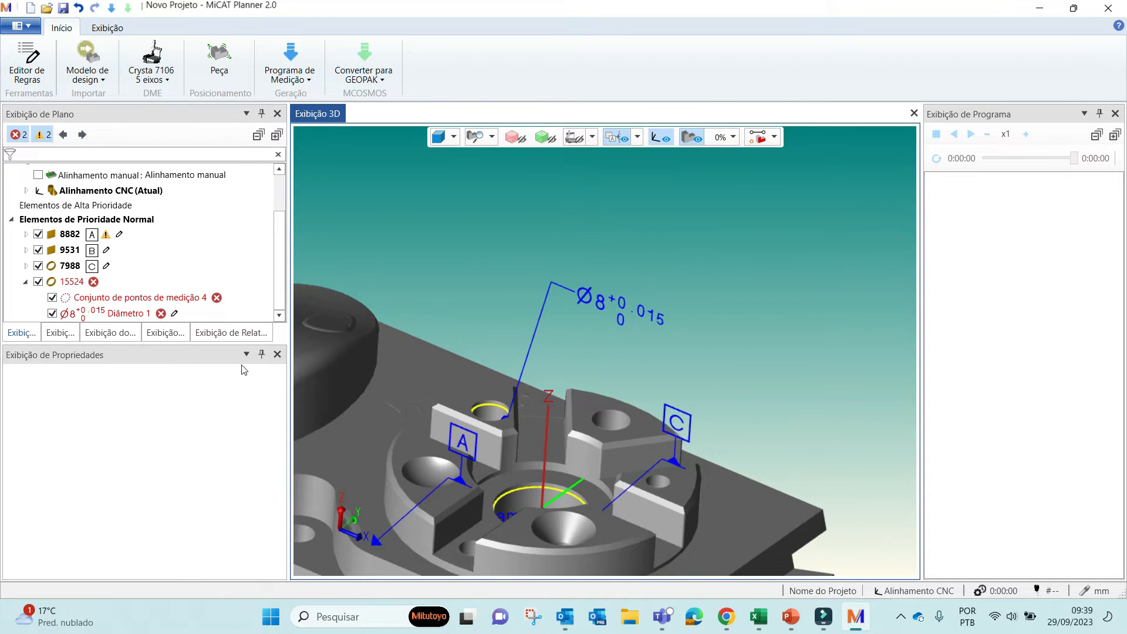
click(231, 332)
click(45, 172)
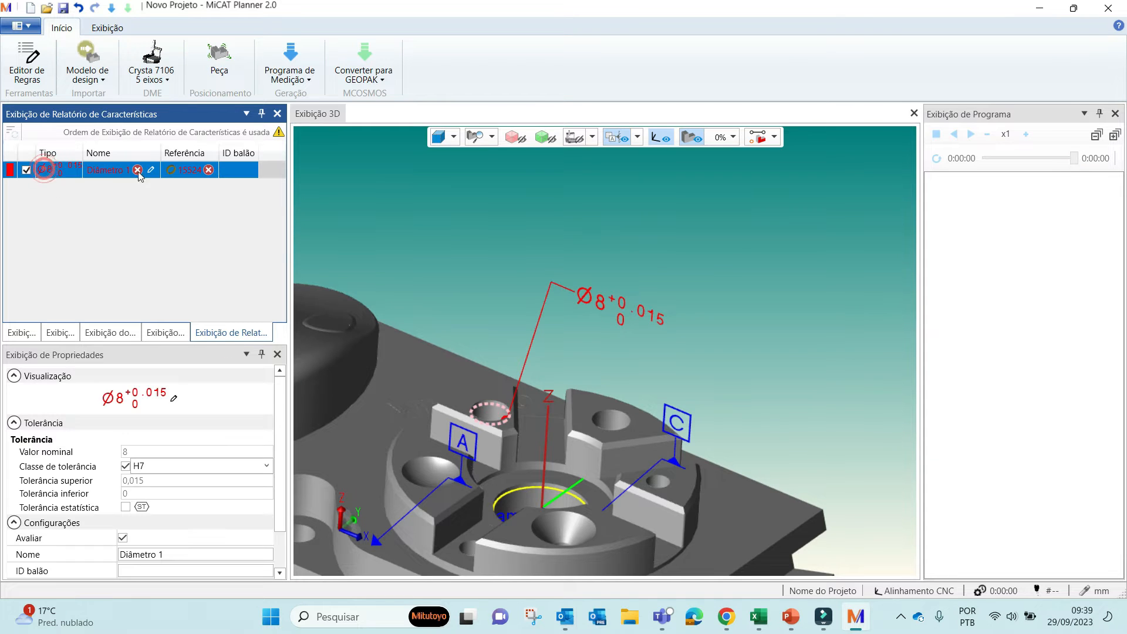
click(20, 334)
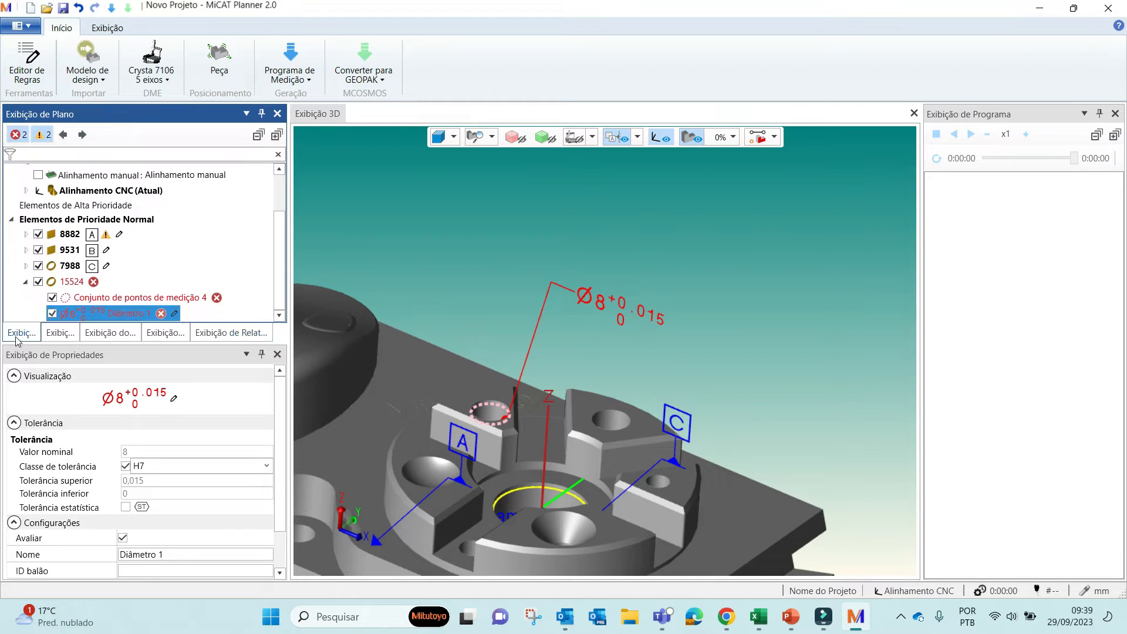
click(72, 284)
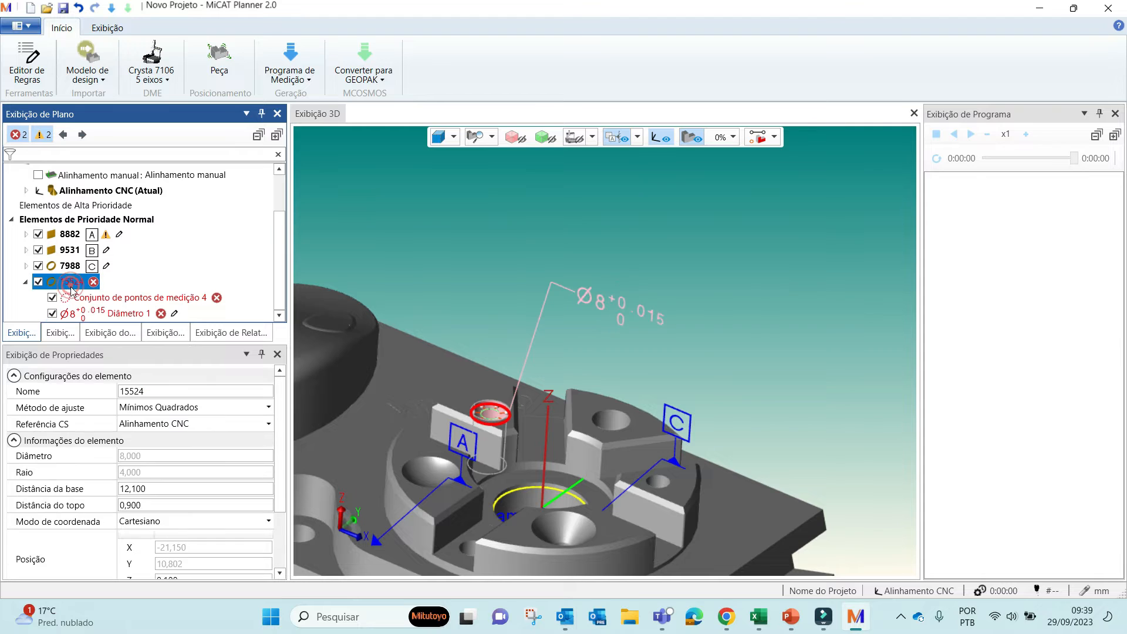
click(89, 298)
click(484, 309)
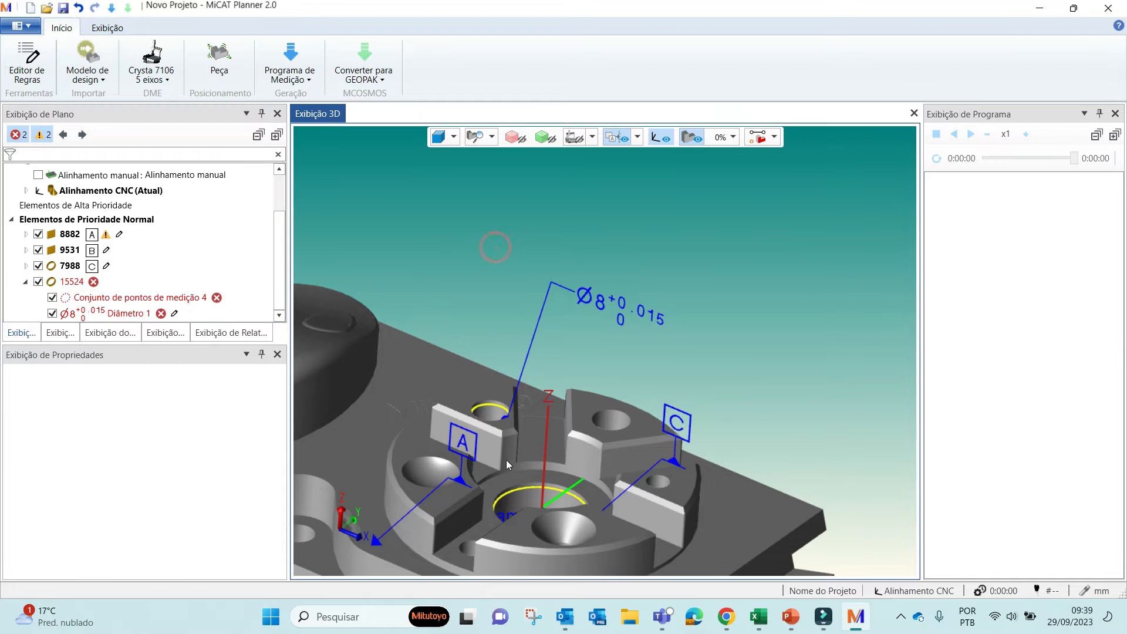
Move the measuring circle in the boss segment hole deeper, to about 1.9 mm from the top, and deselect it
scroll(499, 410, up, 4)
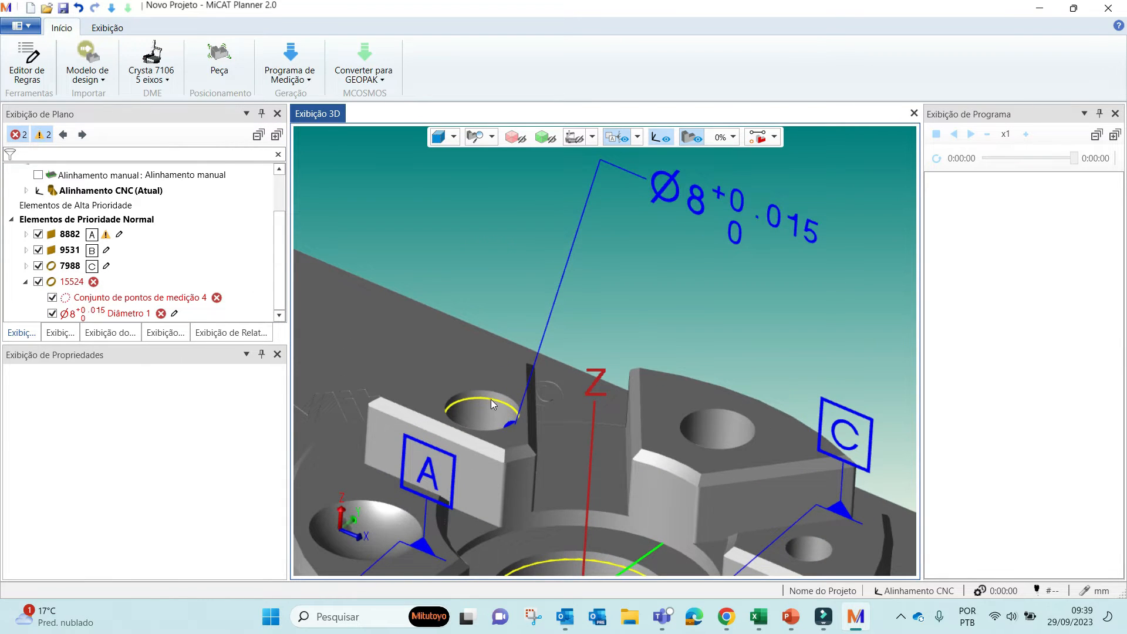
click(491, 400)
scroll(491, 400, up, 3)
scroll(491, 400, up, 2)
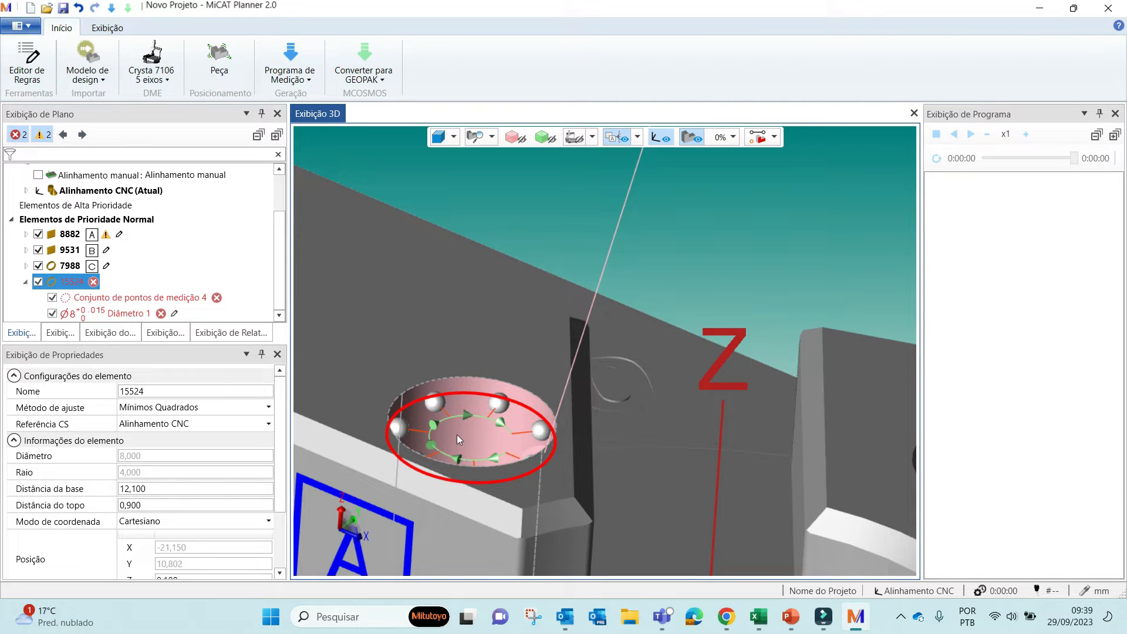
drag(467, 394, 466, 415)
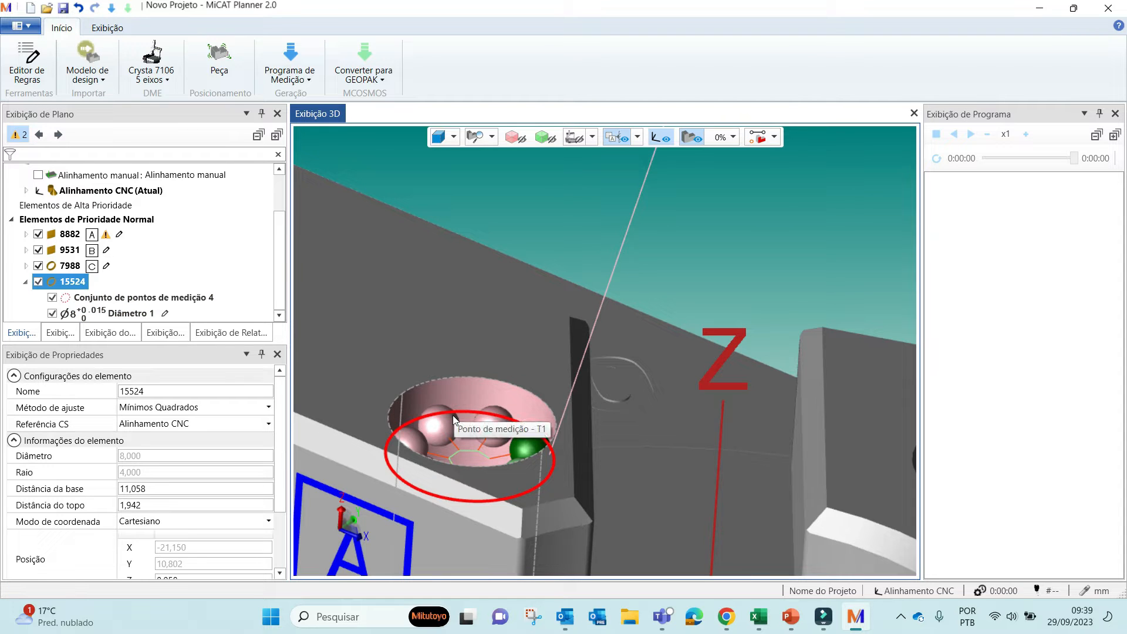
scroll(764, 391, down, 5)
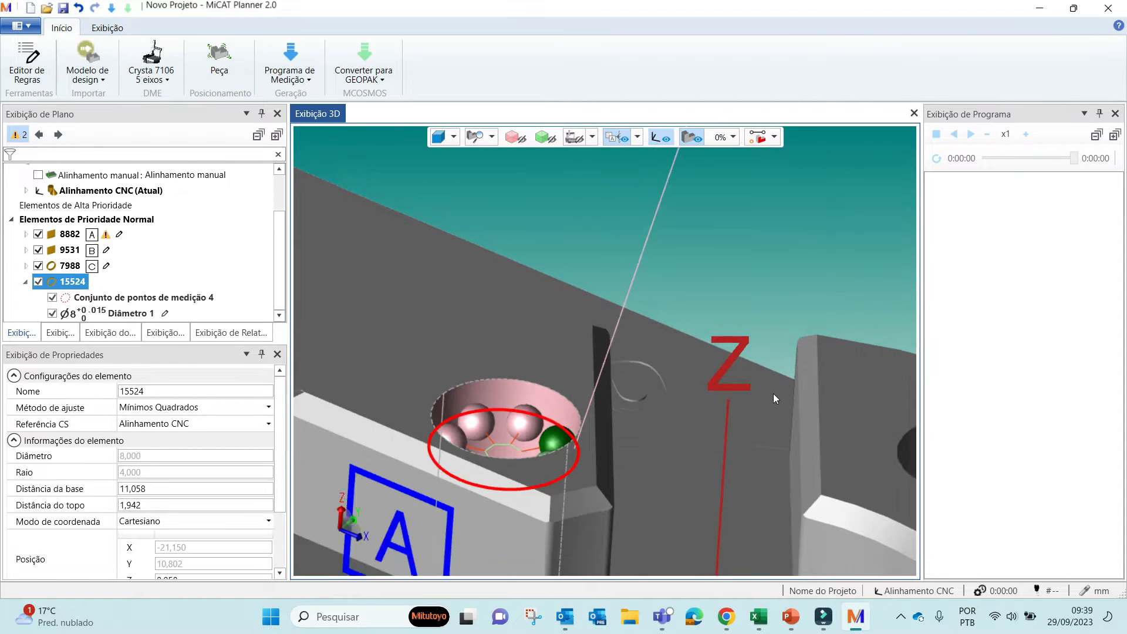
click(709, 287)
scroll(659, 387, down, 5)
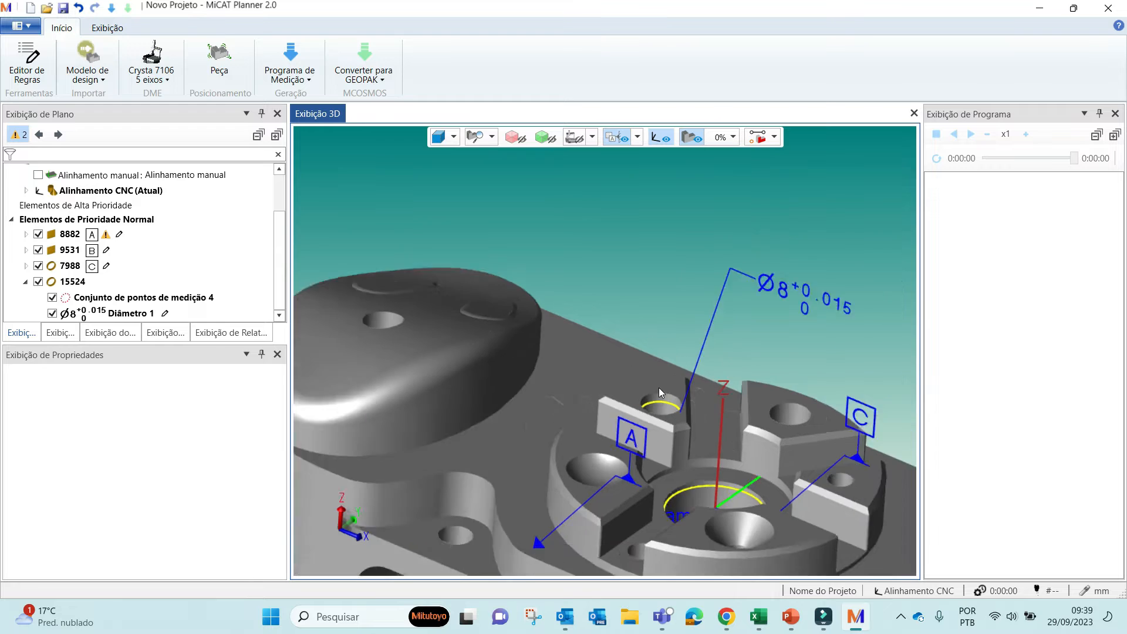
Add all candidate faces of the hole on the ledge above the slot as a circle, lowered to about 1.5 mm from the top
scroll(587, 396, up, 5)
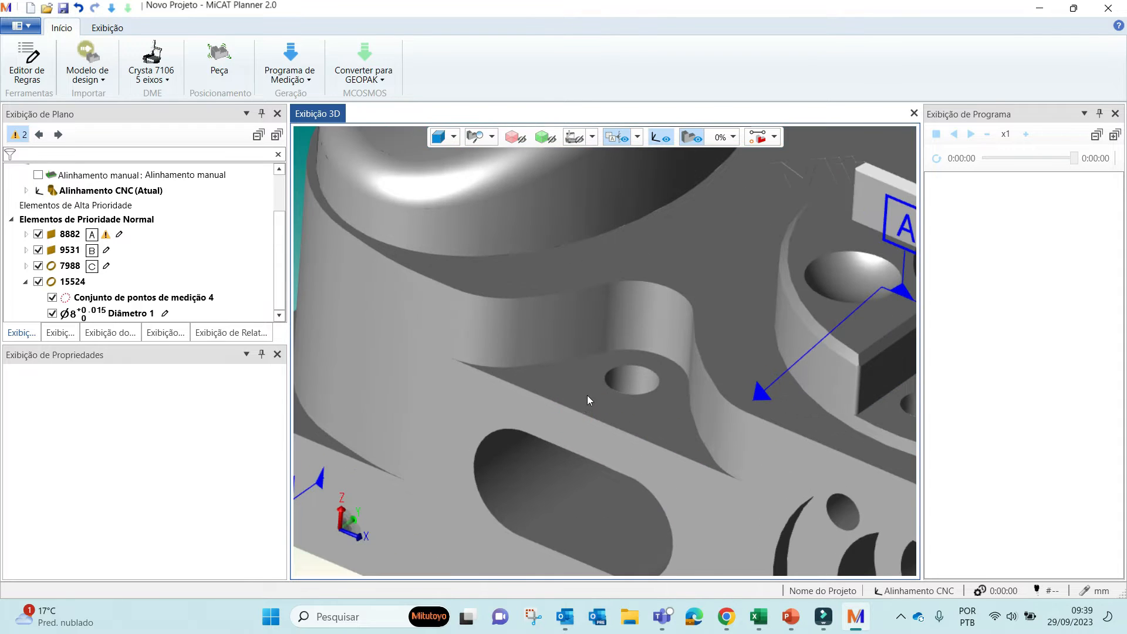
click(618, 375)
scroll(621, 375, up, 3)
middle_drag(625, 362, 601, 389)
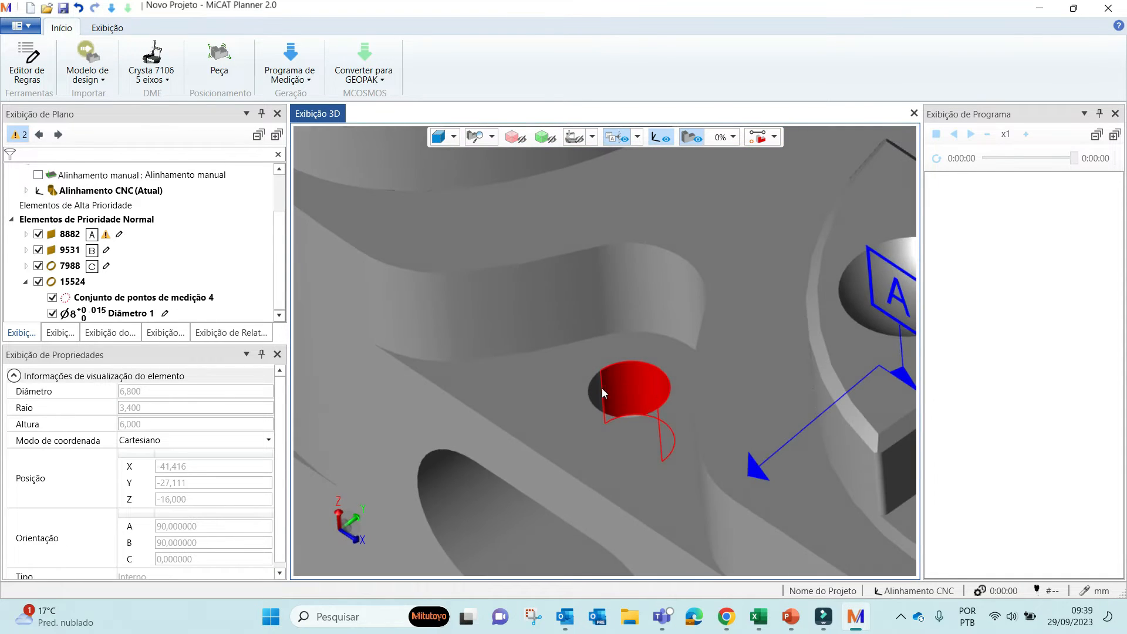
right_click(632, 368)
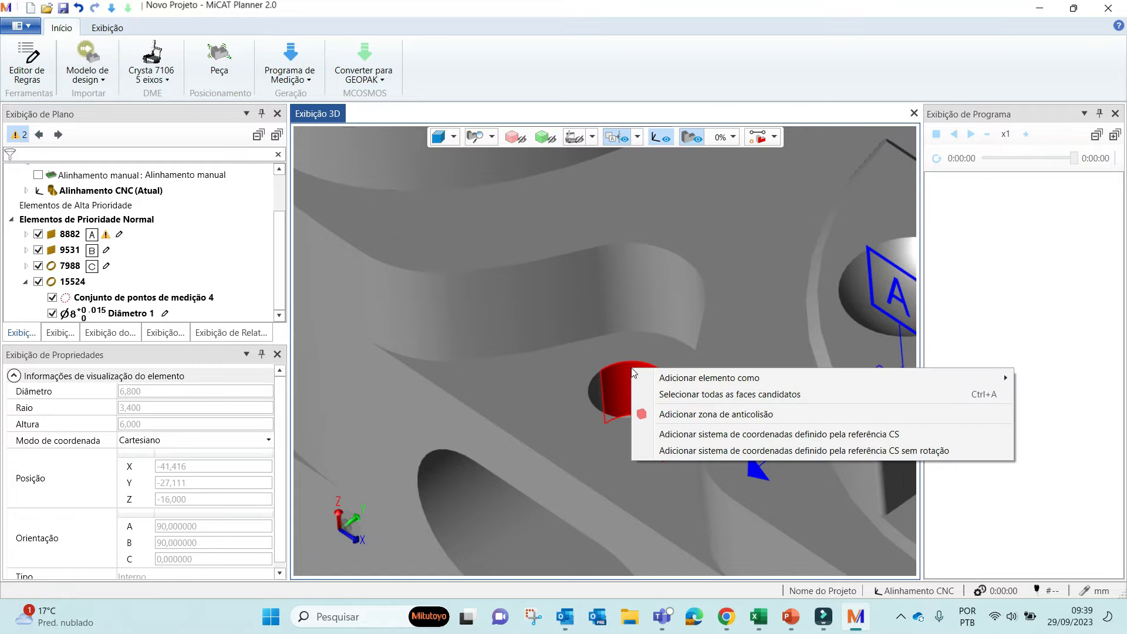
click(684, 394)
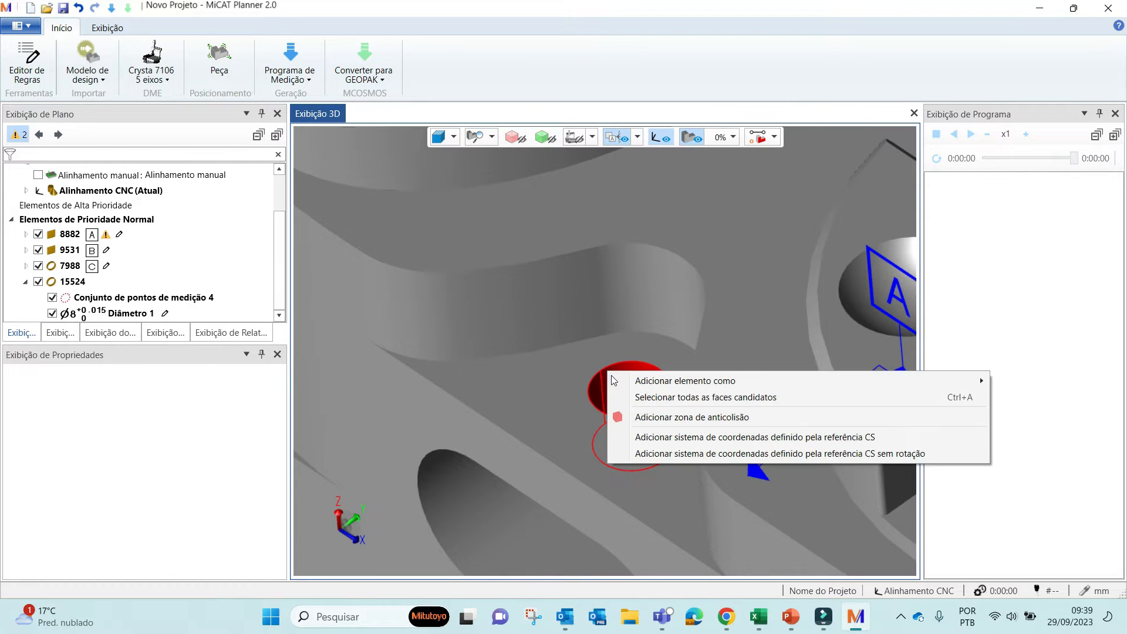
mouse_move(613, 380)
click(513, 397)
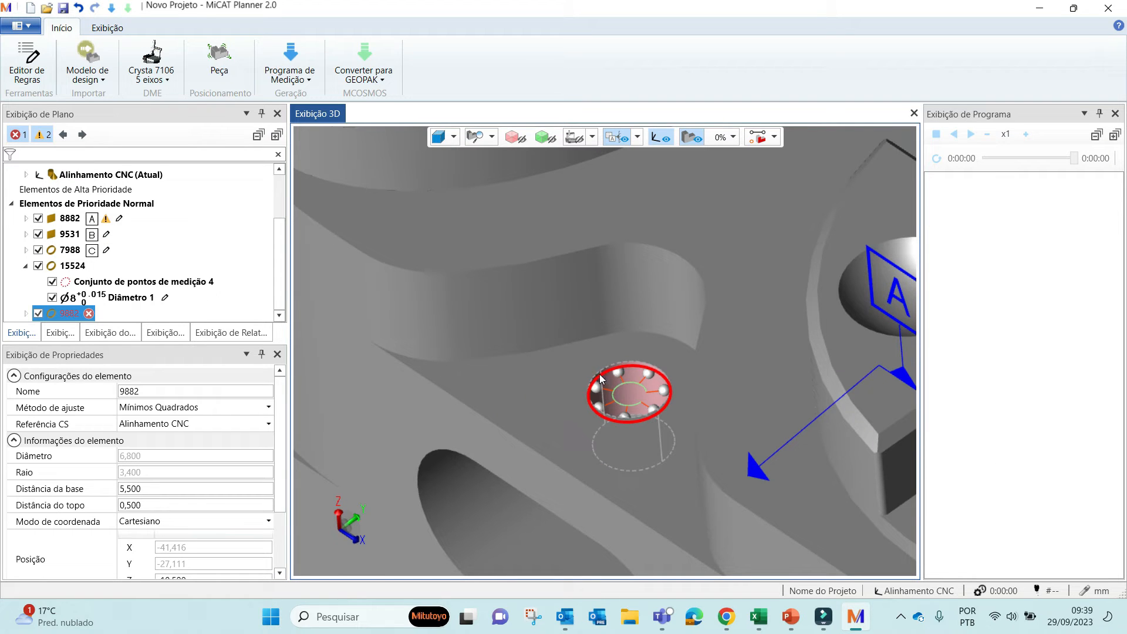
drag(600, 374, 615, 398)
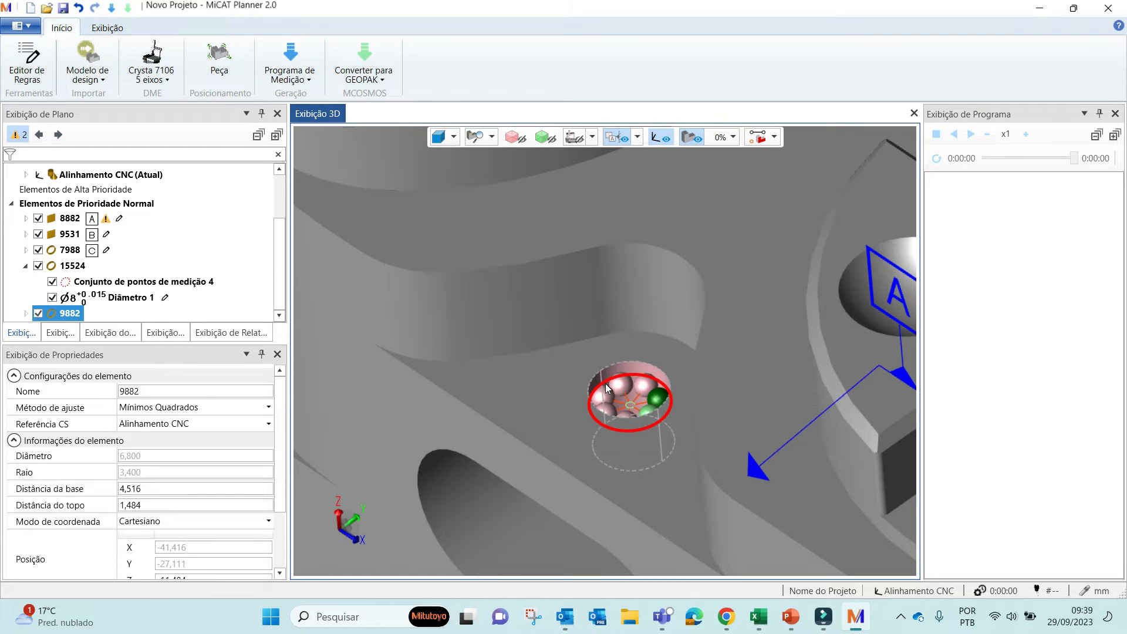
Add a diameter characteristic and a position characteristic to the circle of the ledge hole
right_click(606, 384)
mouse_move(703, 192)
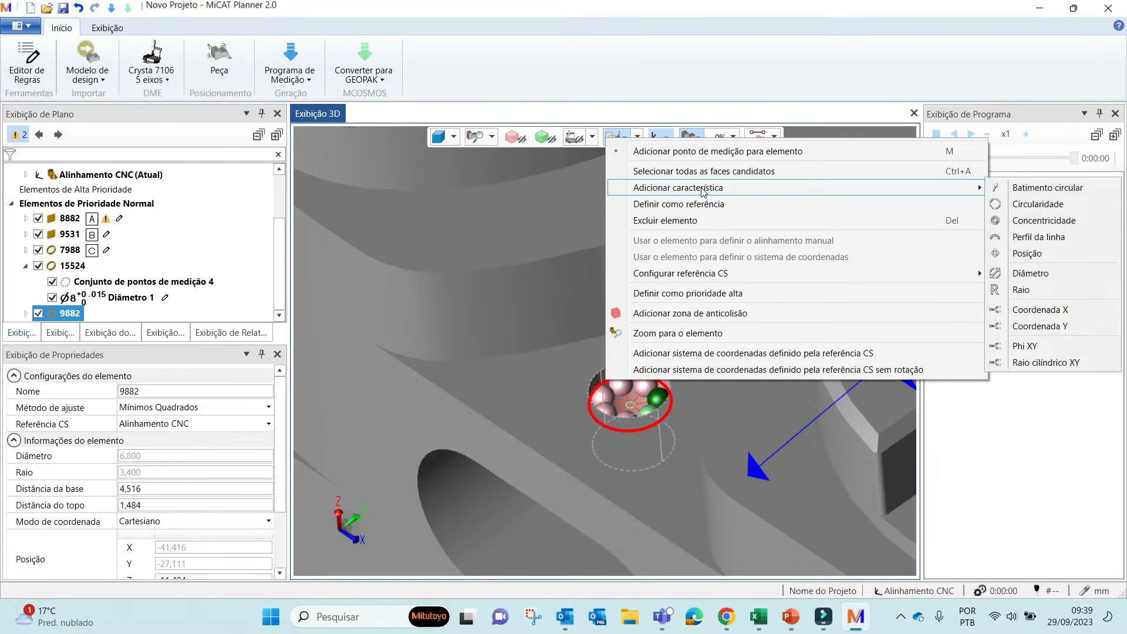
click(1045, 278)
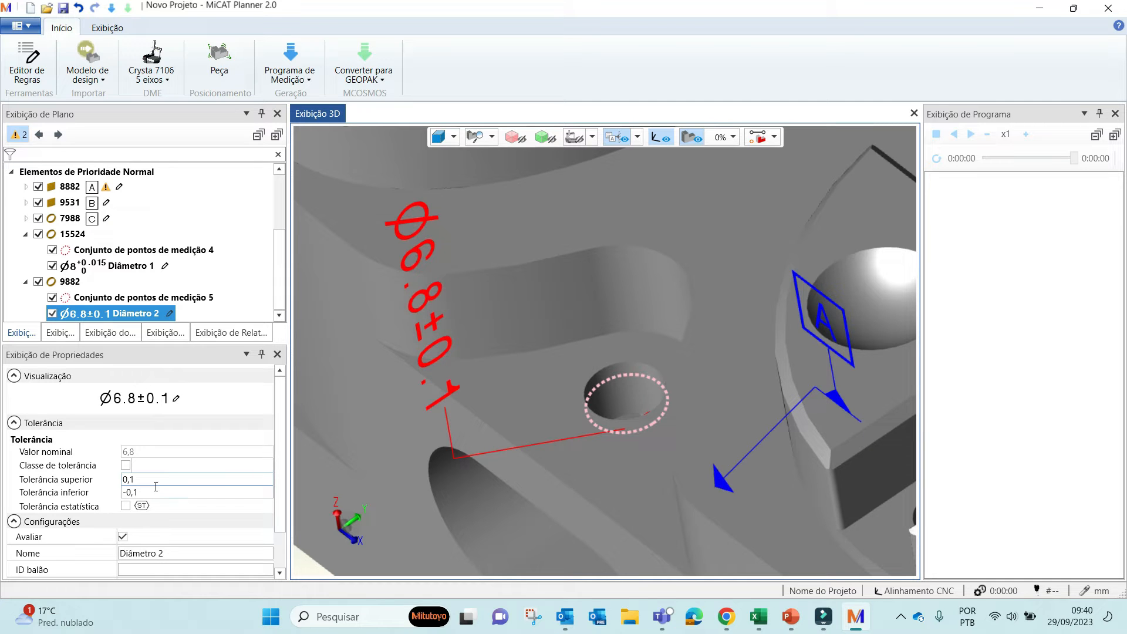
right_click(622, 374)
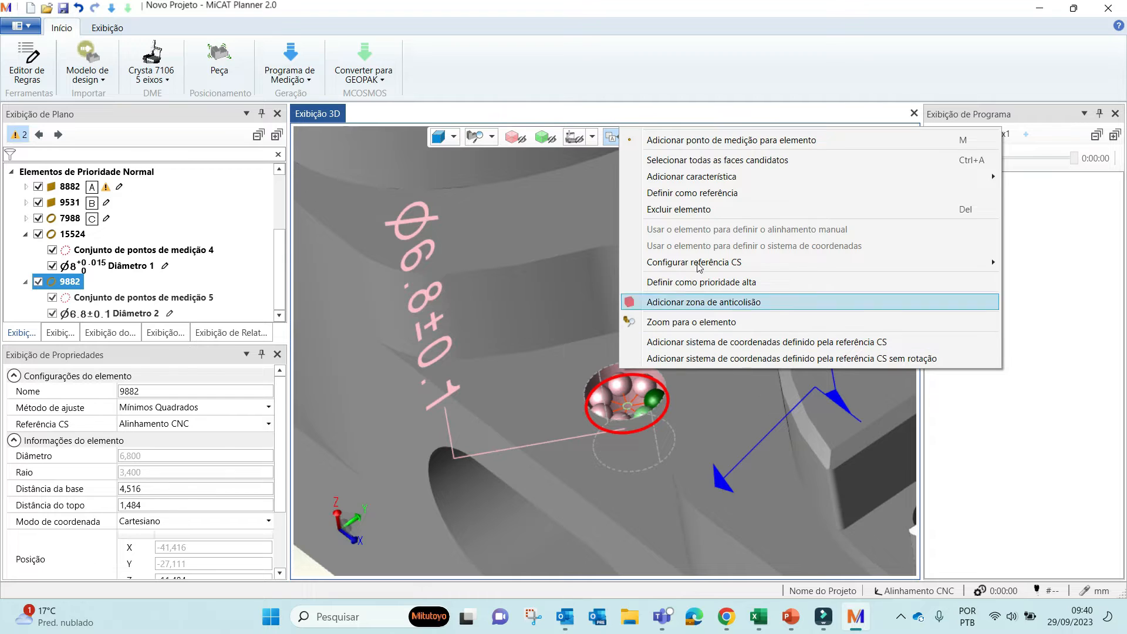
mouse_move(695, 178)
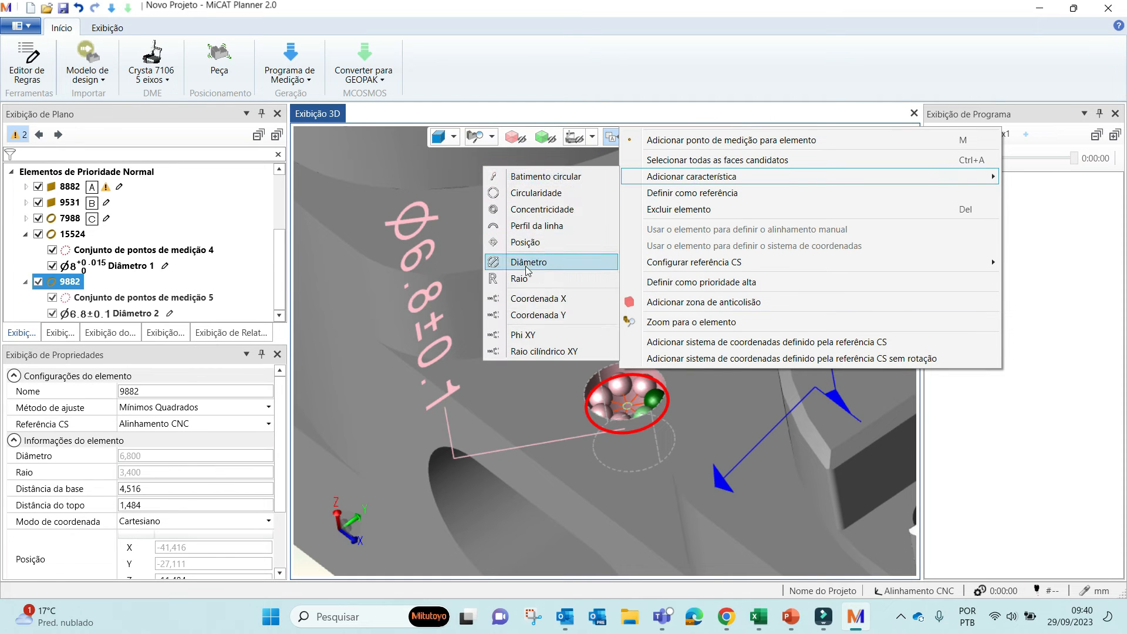
click(526, 242)
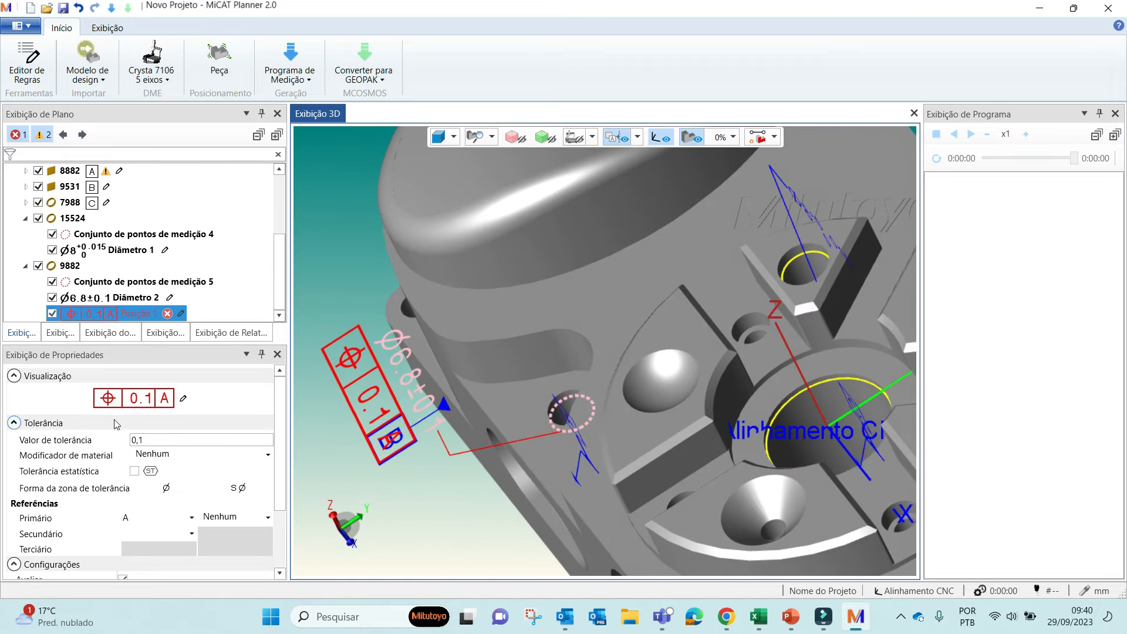
Set the ledge hole's position tolerance to 0,05 with the MMC material modifier and a diametral tolerance zone
click(148, 439)
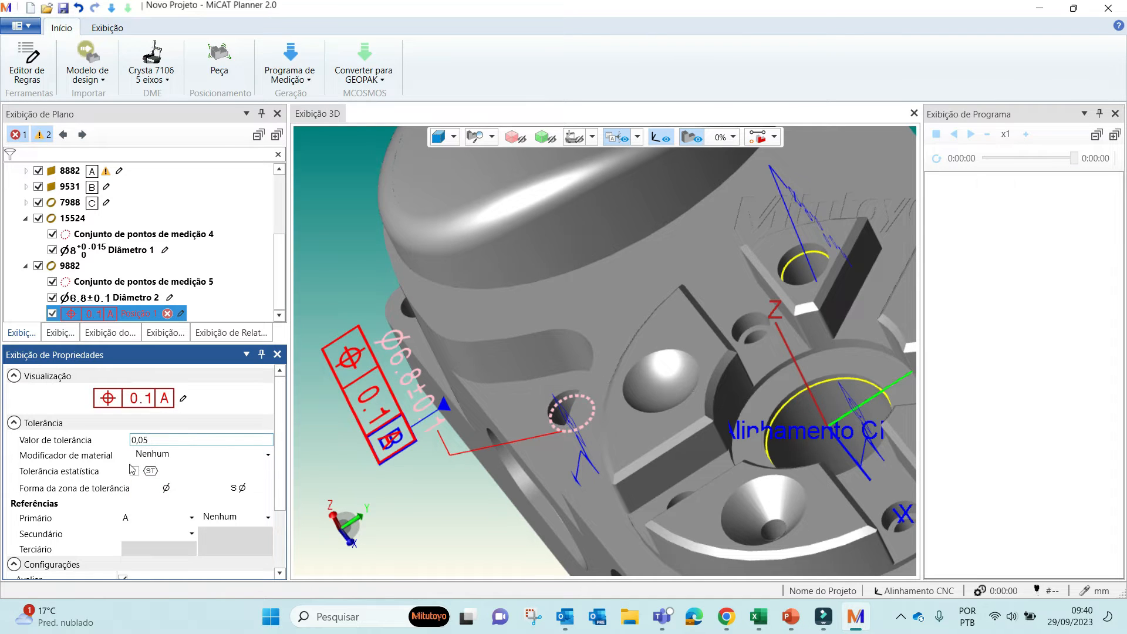
click(155, 456)
click(155, 489)
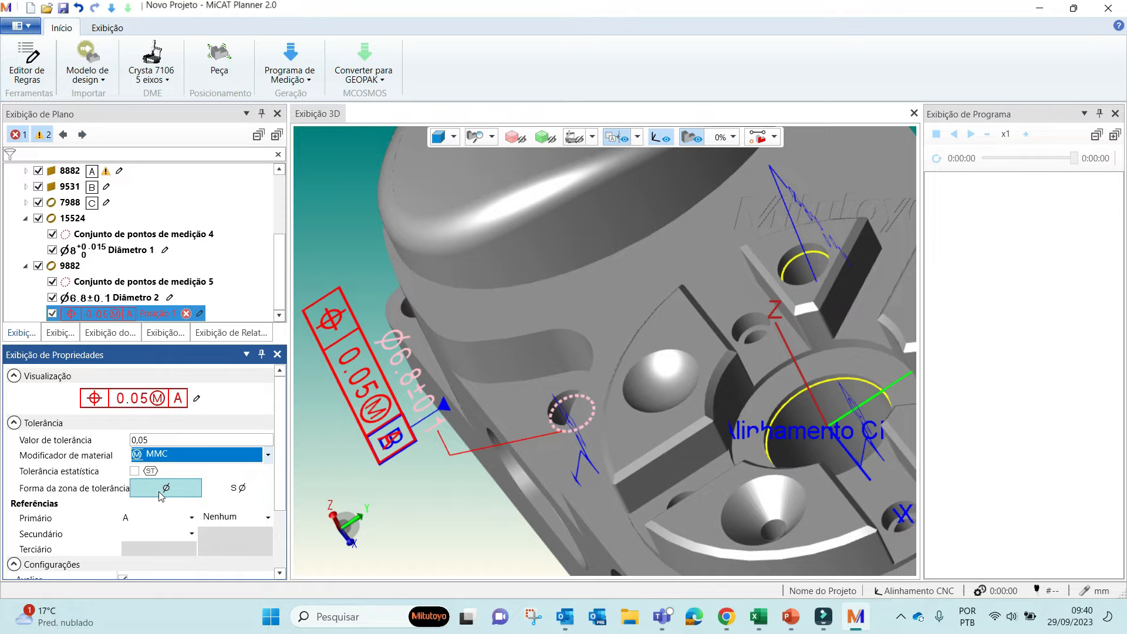
click(162, 495)
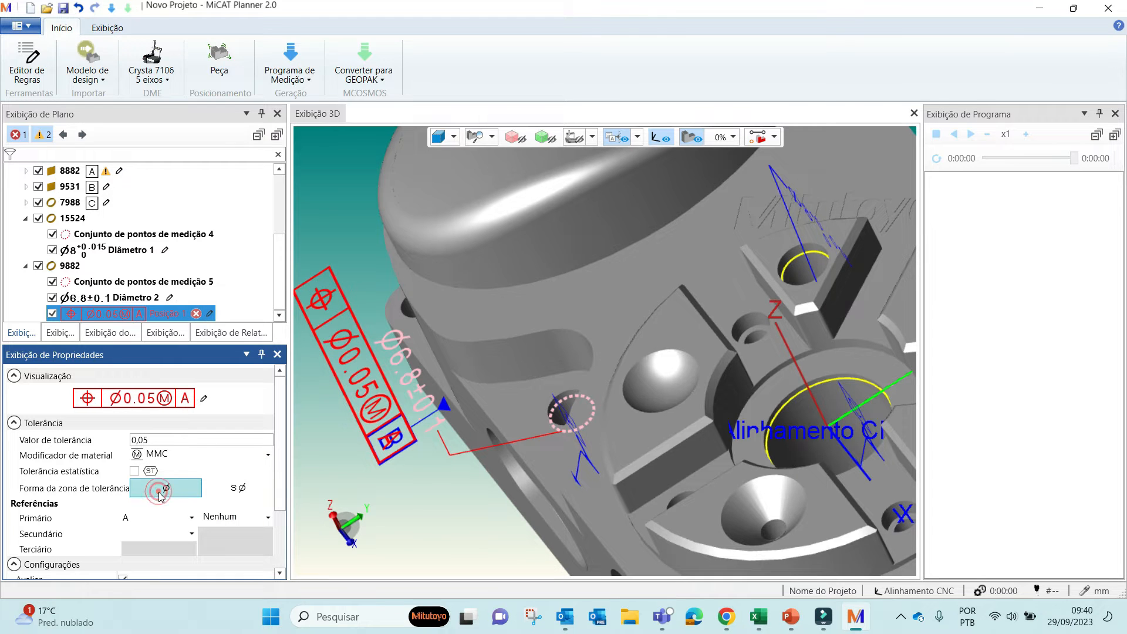
Assign B as the secondary and C as the tertiary datum reference of the ledge hole's position characteristic
click(155, 535)
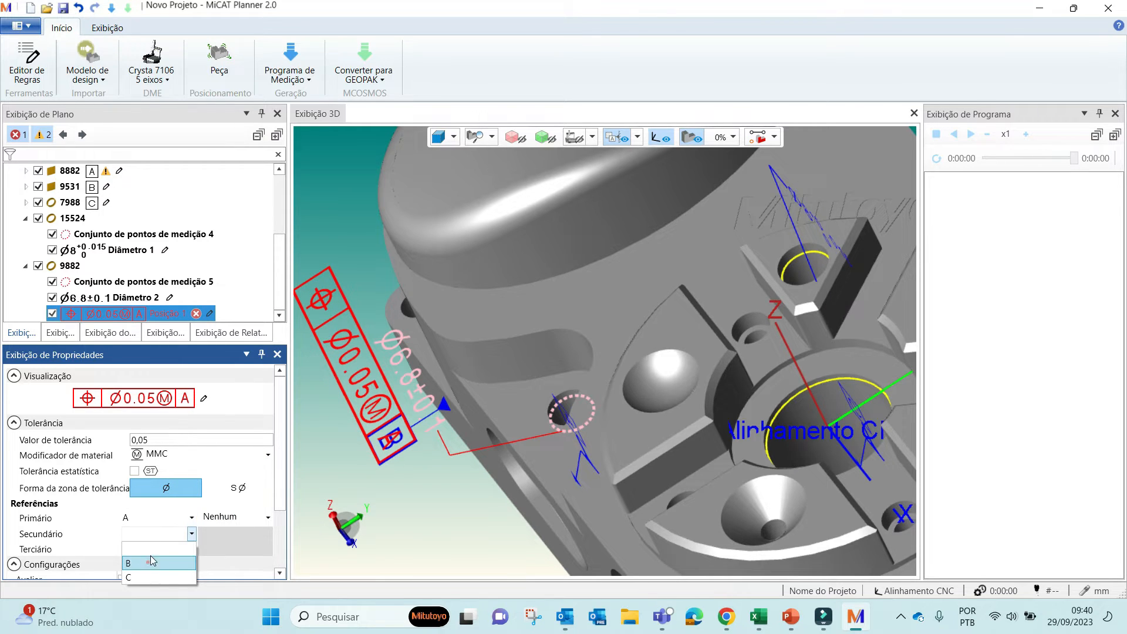
click(159, 564)
click(153, 554)
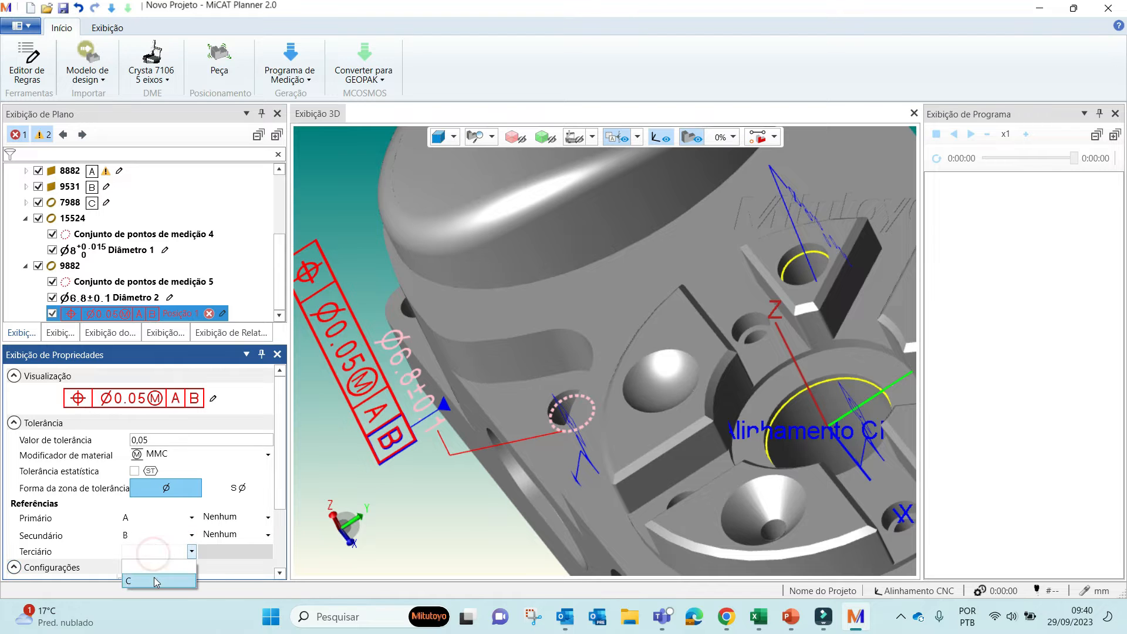
click(154, 578)
click(248, 283)
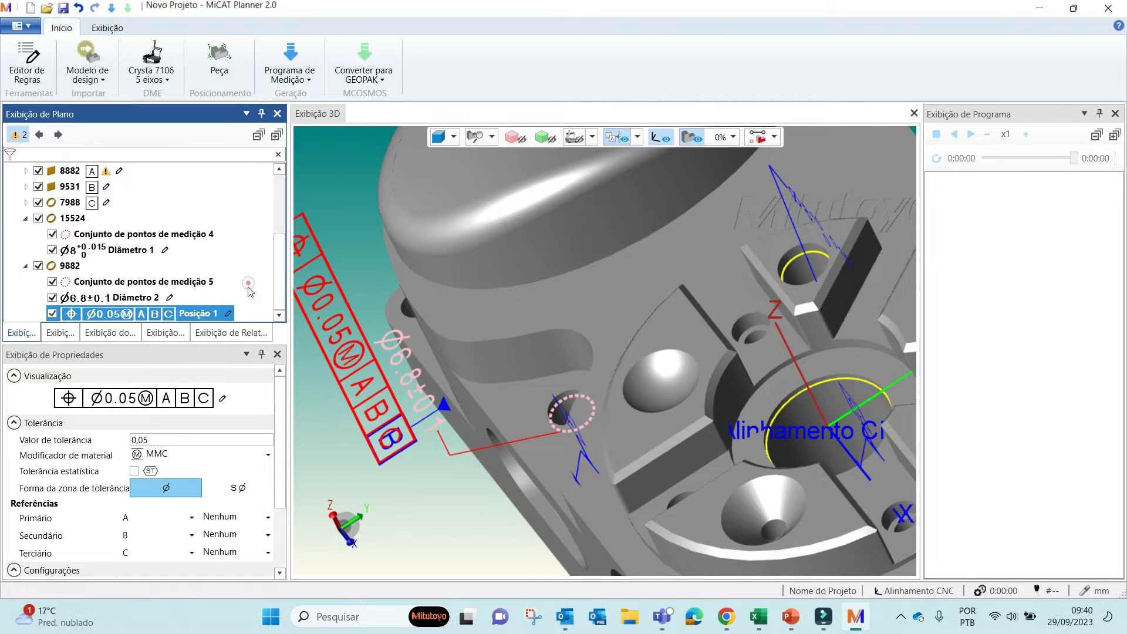
Examine the ledge hole's position callout and the inner cylindrical face of the counterbored hole in the part's side
scroll(422, 341, down, 4)
middle_drag(477, 374, 435, 442)
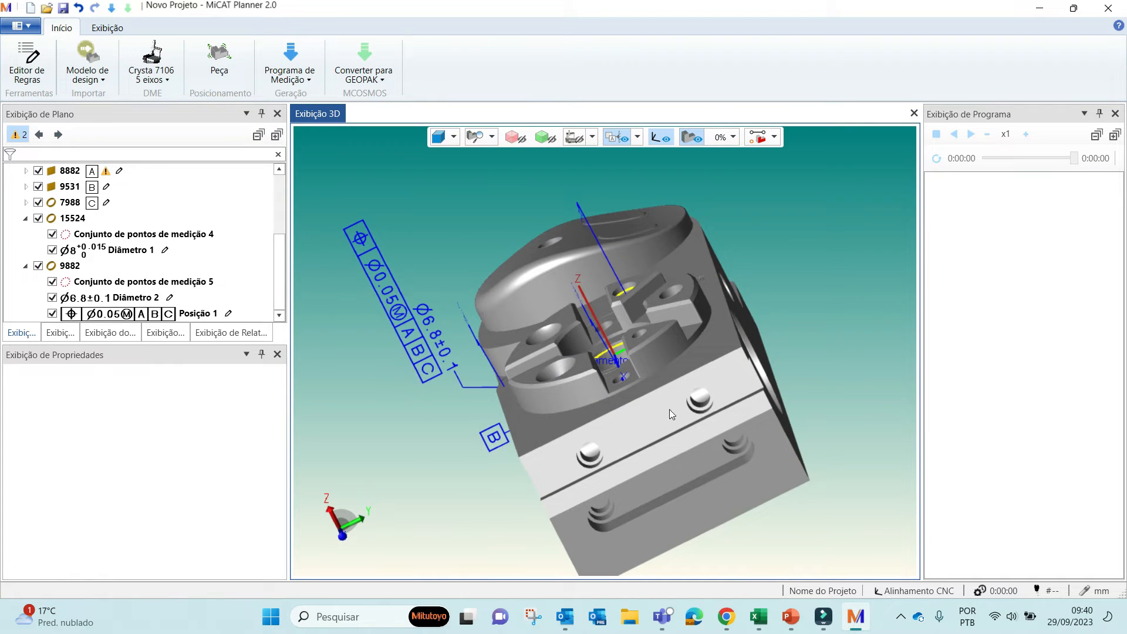
middle_drag(533, 410, 491, 333)
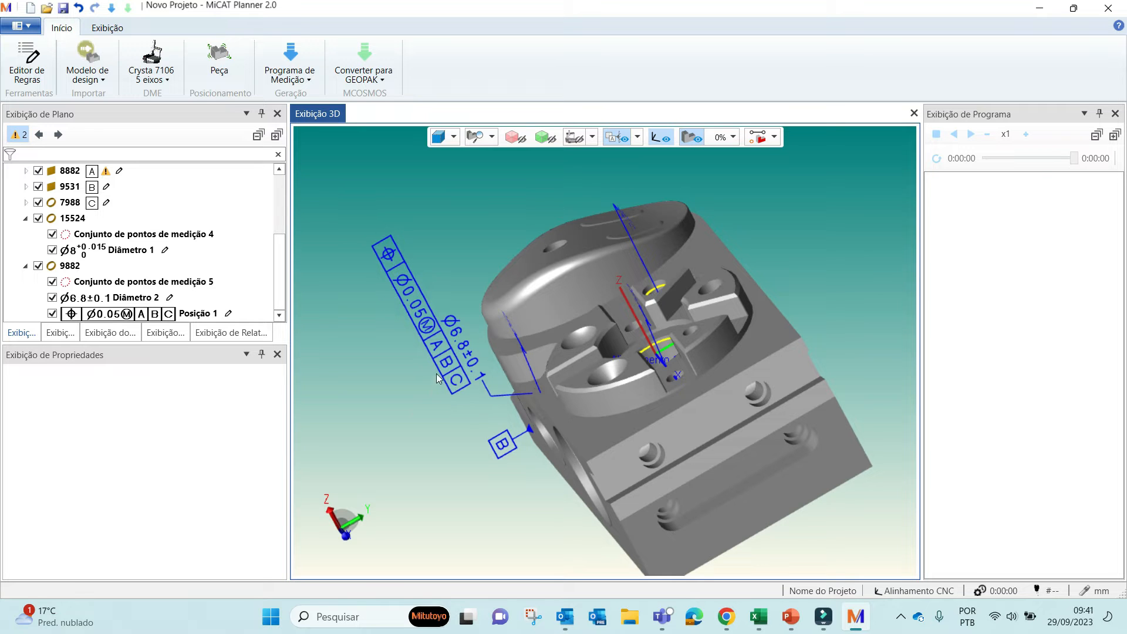
middle_drag(448, 385, 450, 326)
scroll(717, 460, up, 5)
middle_drag(717, 459, 654, 393)
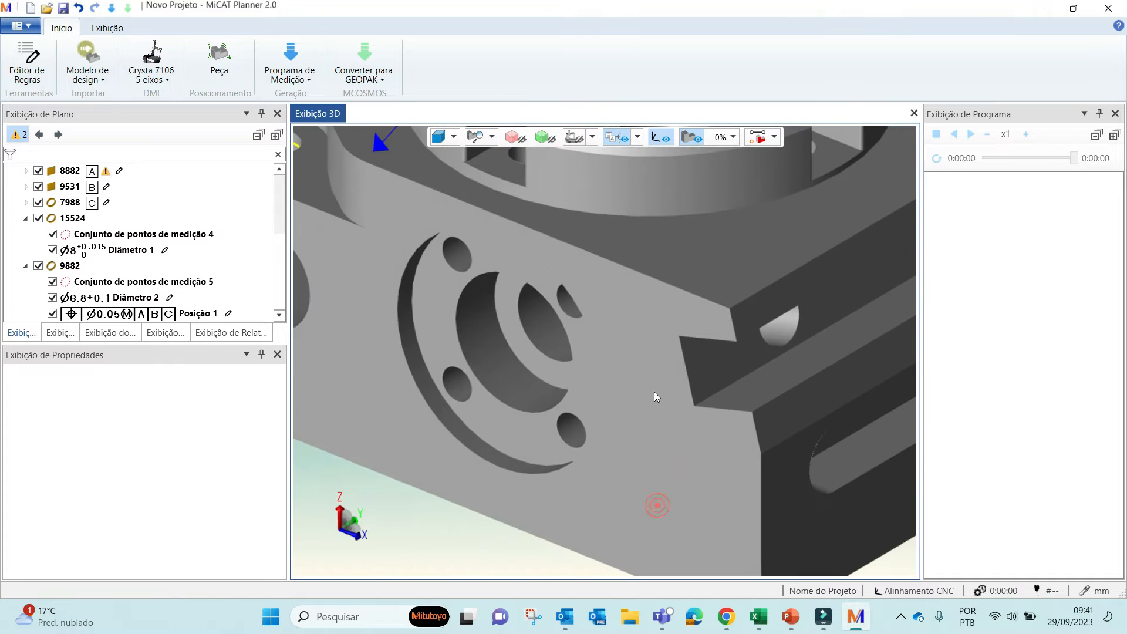
click(485, 384)
scroll(490, 391, down, 3)
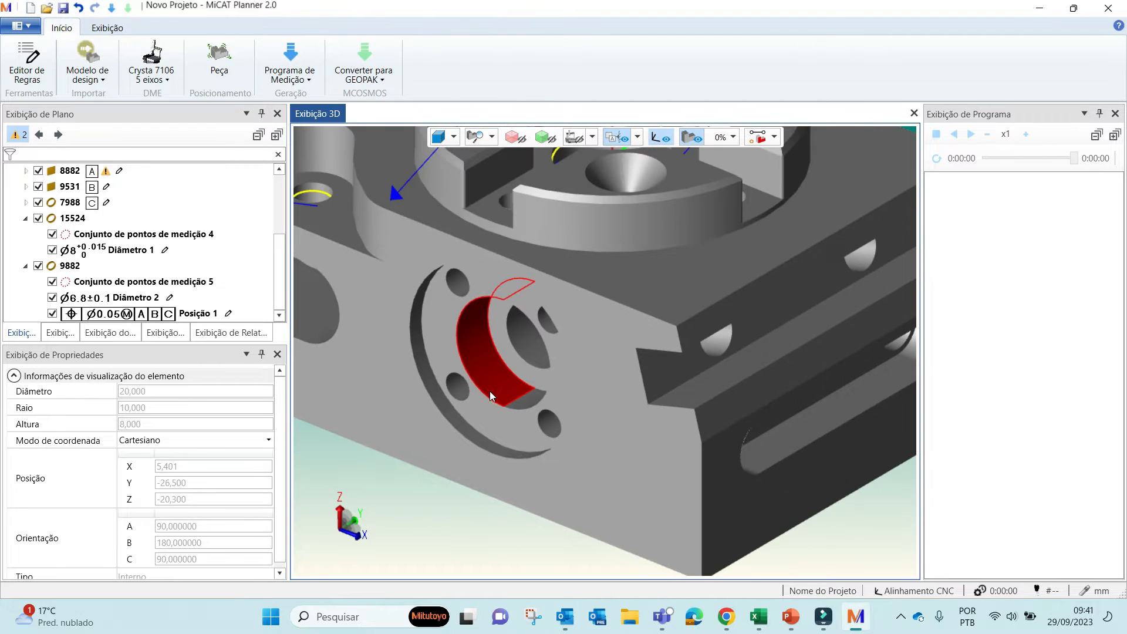
scroll(706, 392, down, 3)
Add the long side face around the circular recess with small screw holes as a plane element
middle_drag(776, 418, 520, 410)
click(512, 352)
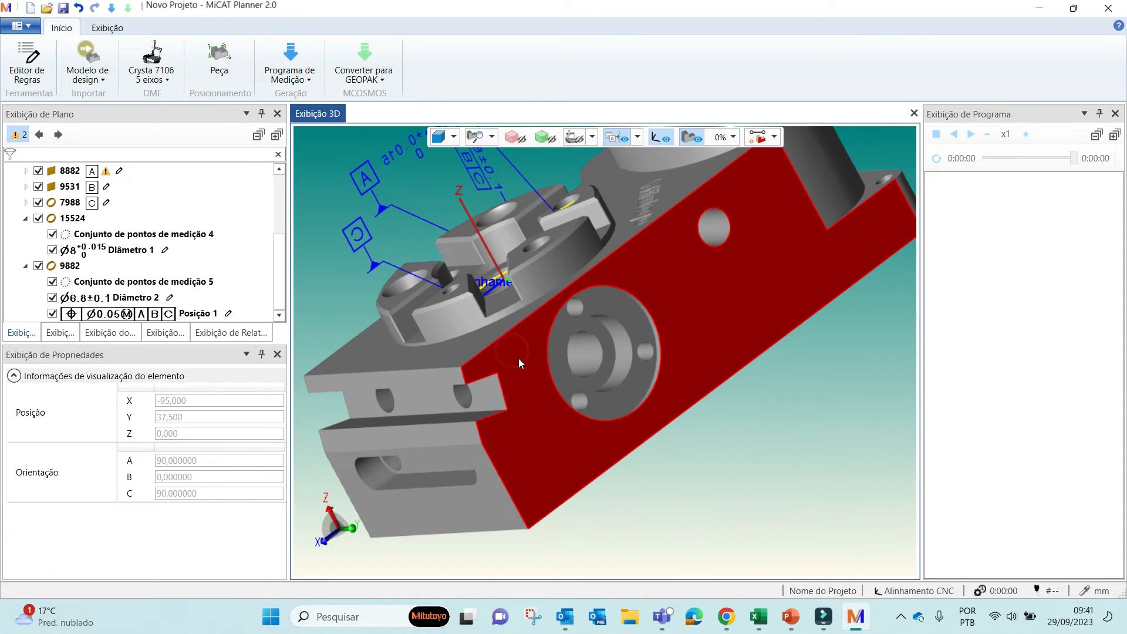
right_click(519, 358)
mouse_move(560, 369)
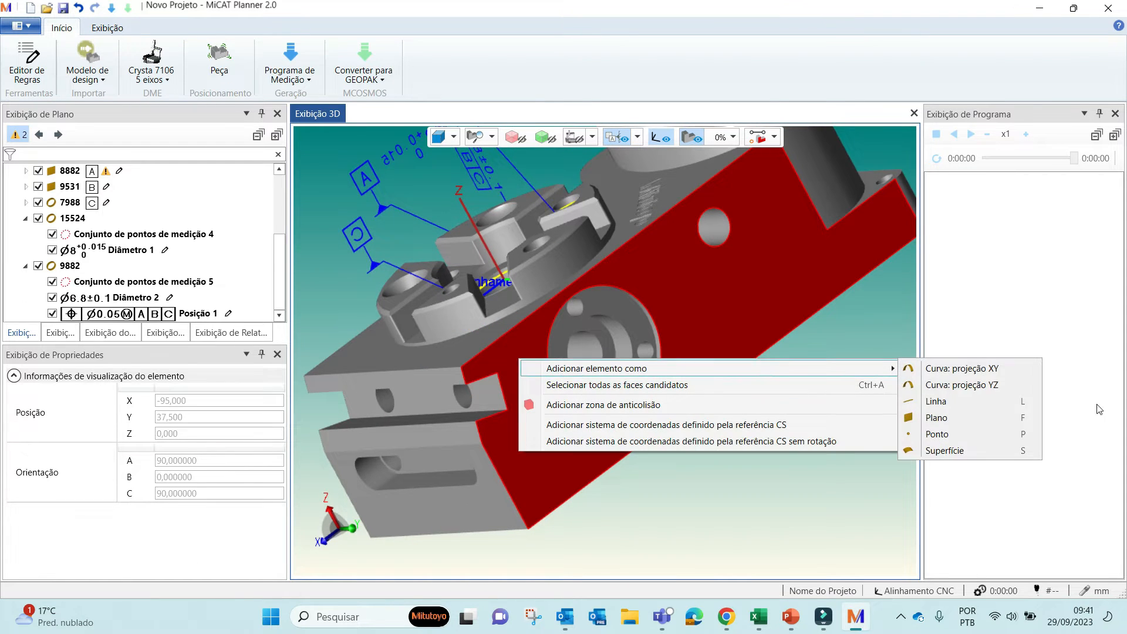
click(992, 418)
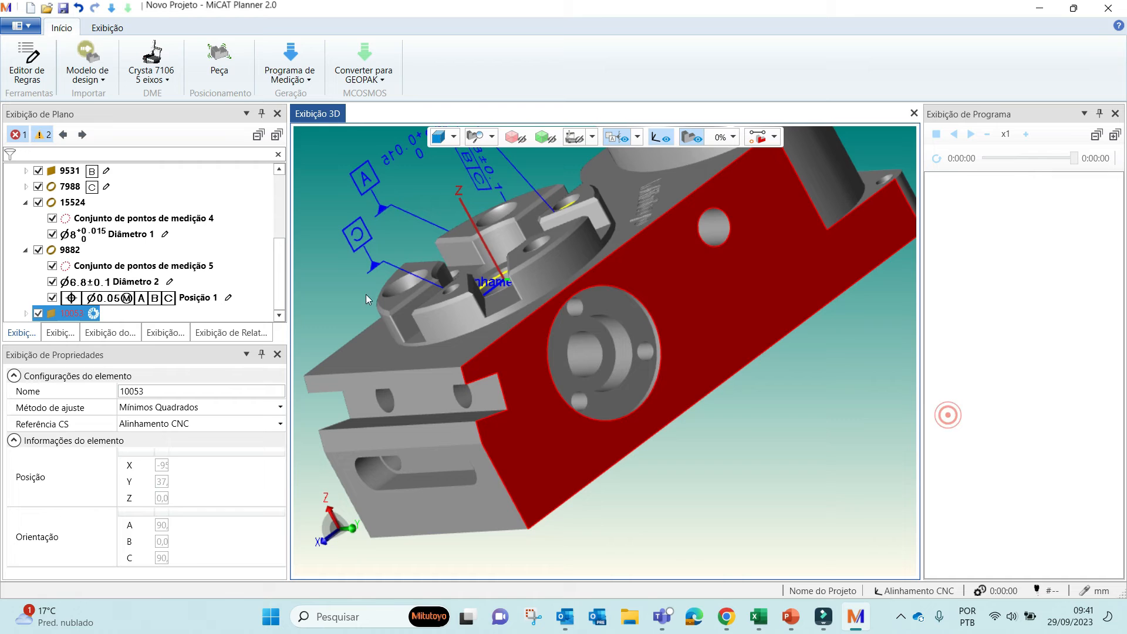
Add a parallelism characteristic to the side plane with B as its primary datum reference, and deselect it
right_click(523, 353)
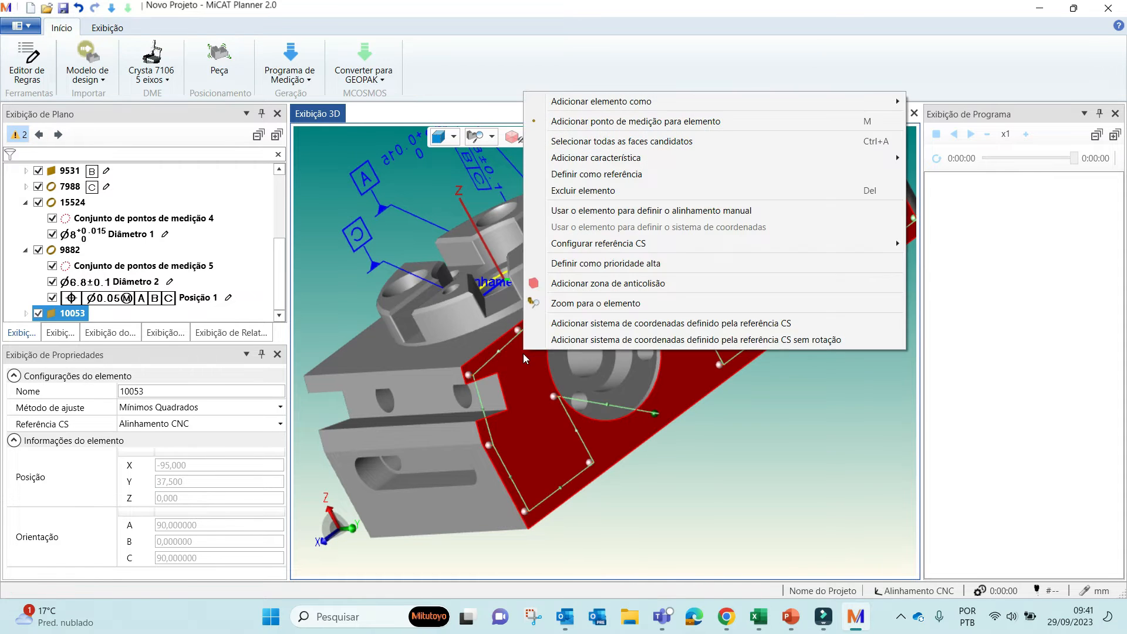
mouse_move(584, 158)
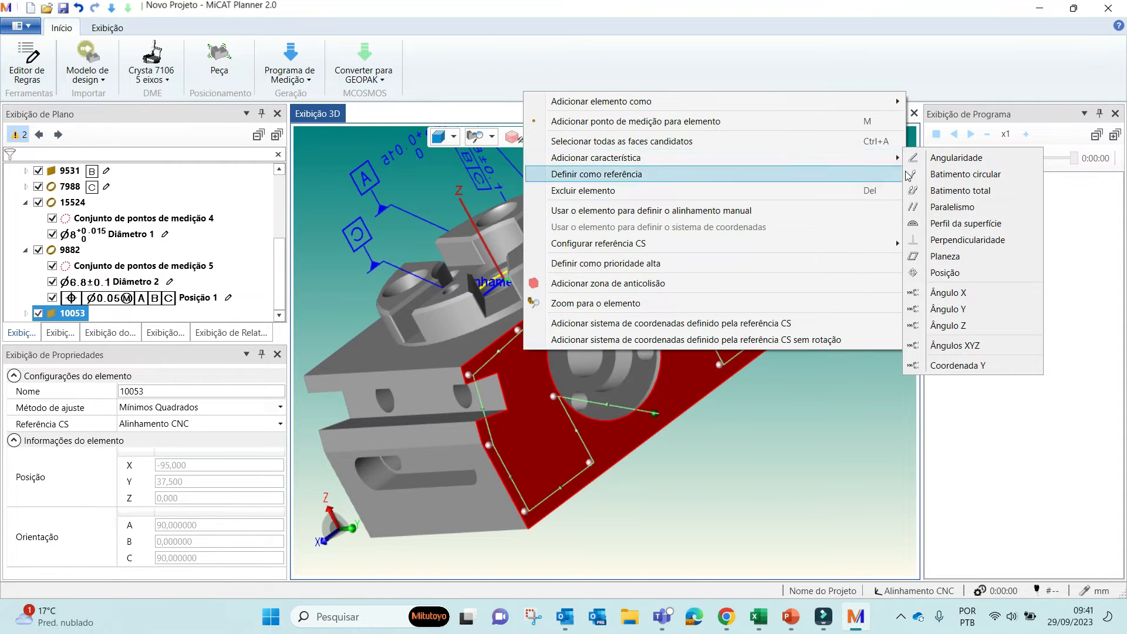
click(952, 207)
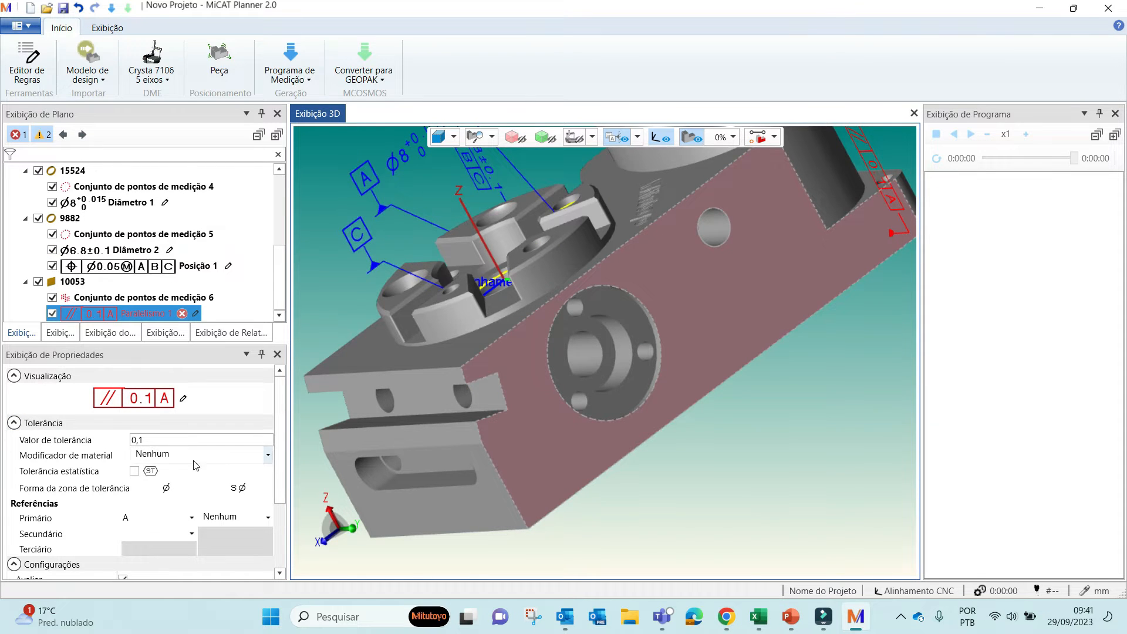
click(151, 518)
click(130, 562)
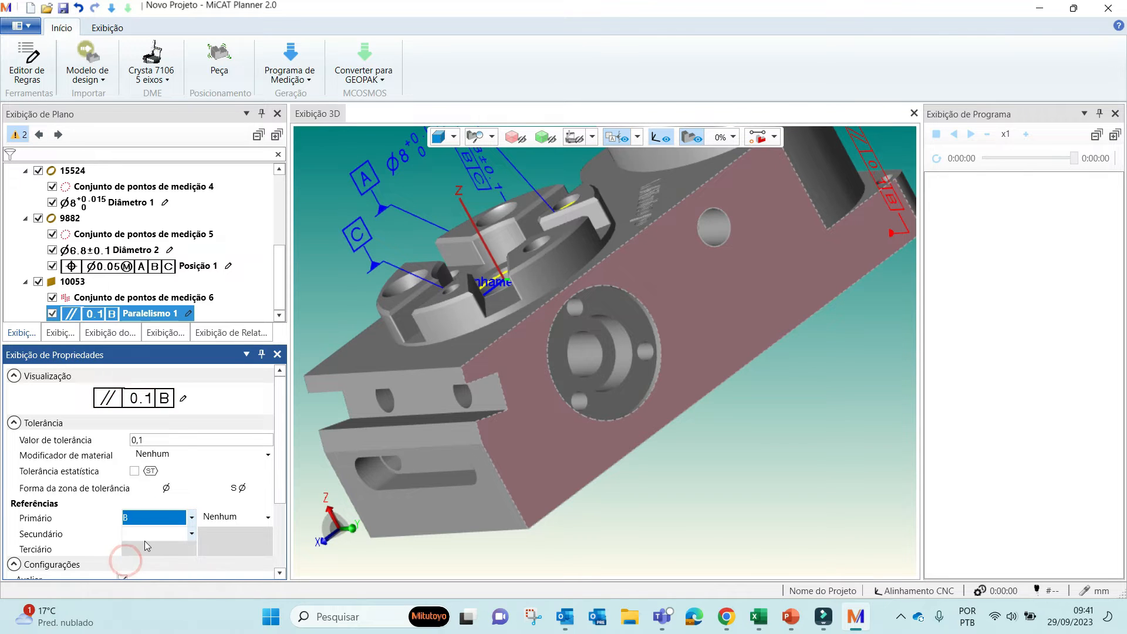
click(153, 439)
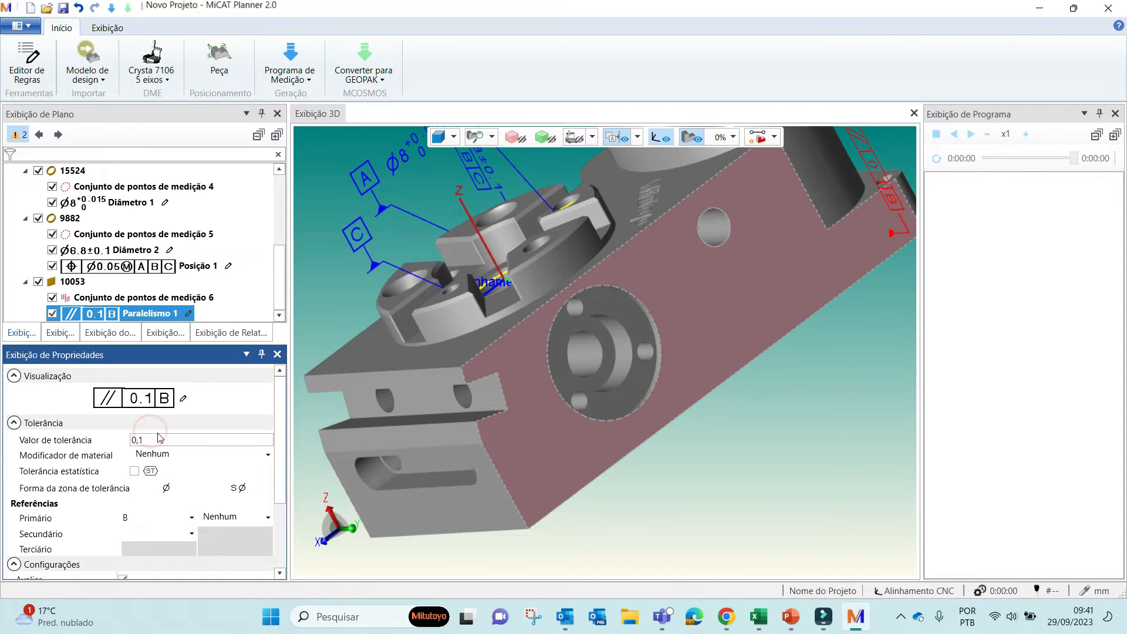
click(796, 465)
Add the curved top face of the raised oval boss as a surface element
scroll(494, 335, down, 3)
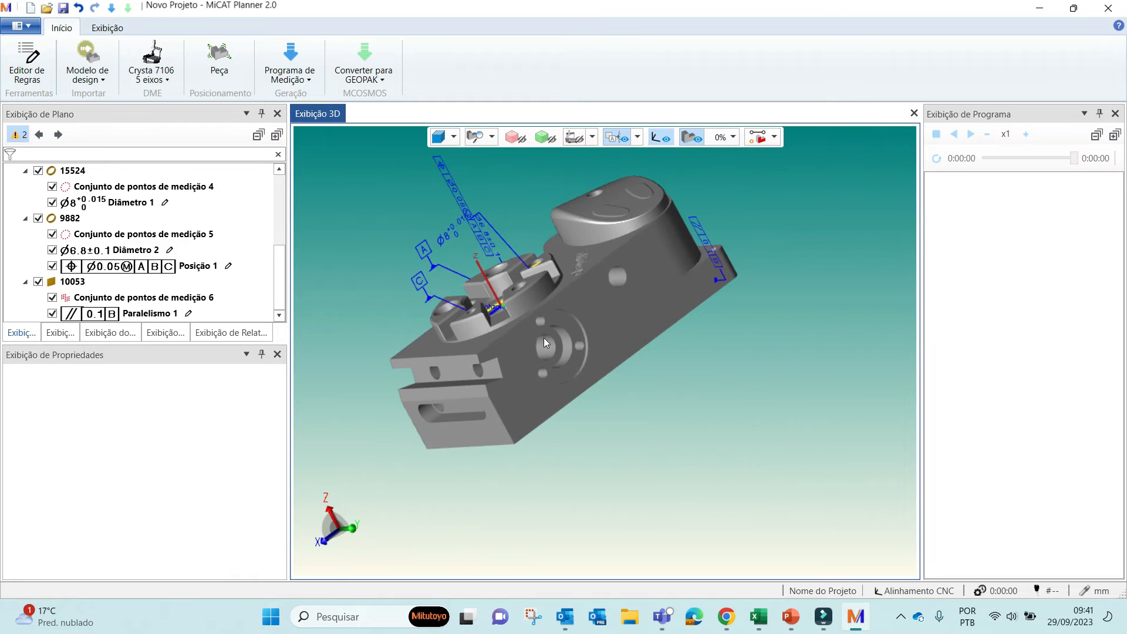
middle_drag(544, 337, 631, 331)
scroll(646, 259, up, 5)
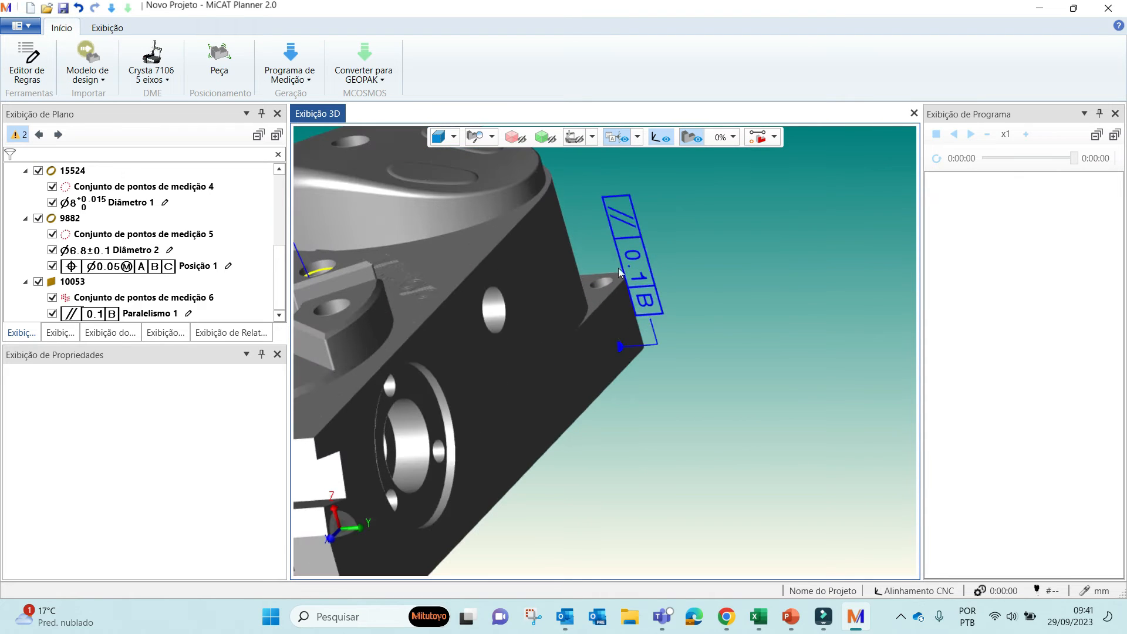
scroll(567, 395, down, 5)
middle_drag(478, 484, 692, 471)
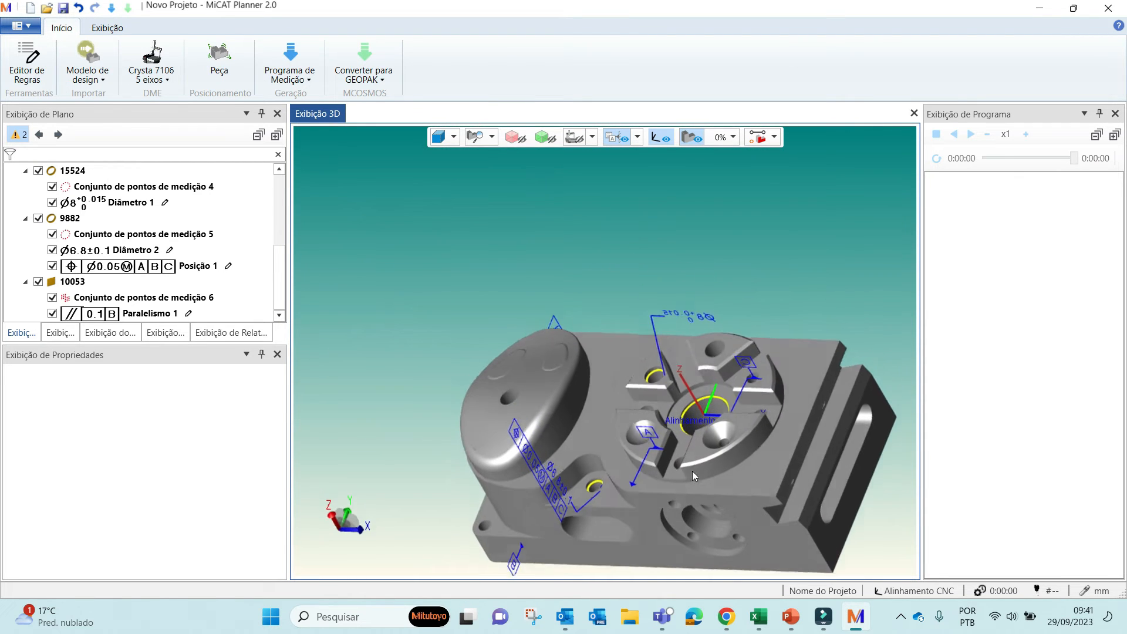
middle_drag(614, 404, 650, 372)
middle_drag(586, 329, 454, 343)
scroll(425, 324, up, 5)
click(386, 354)
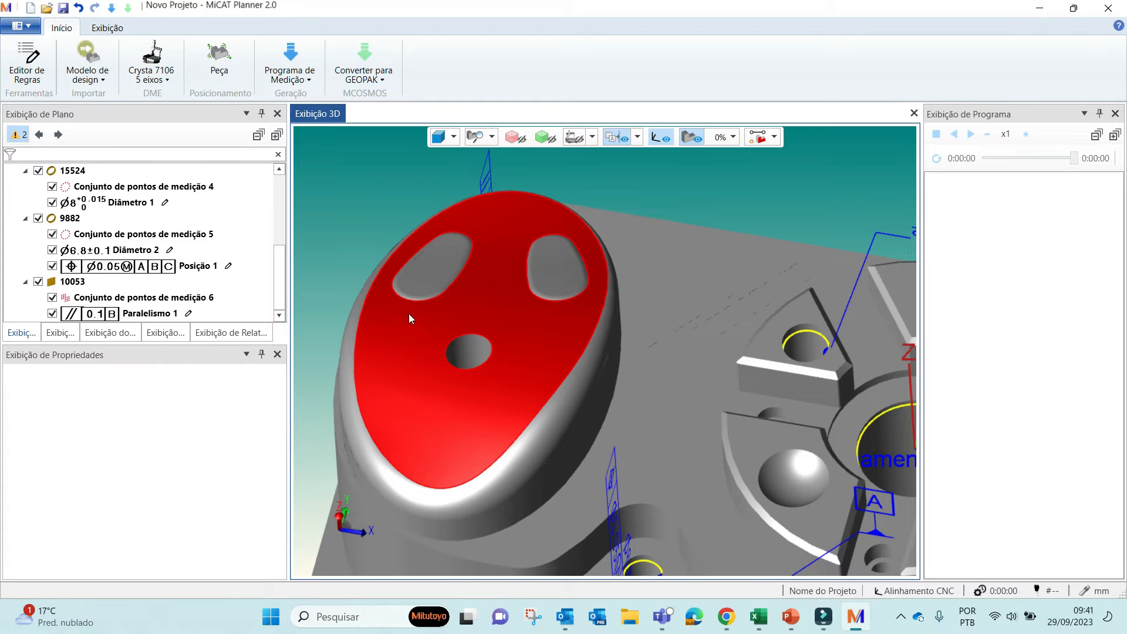
right_click(406, 332)
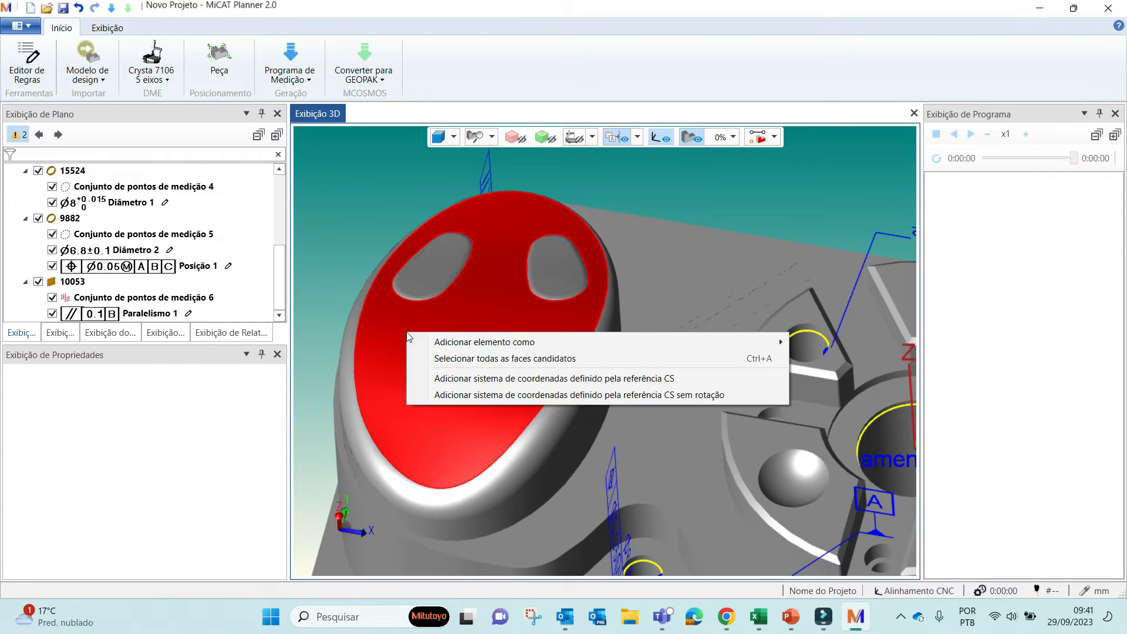
click(736, 344)
click(880, 406)
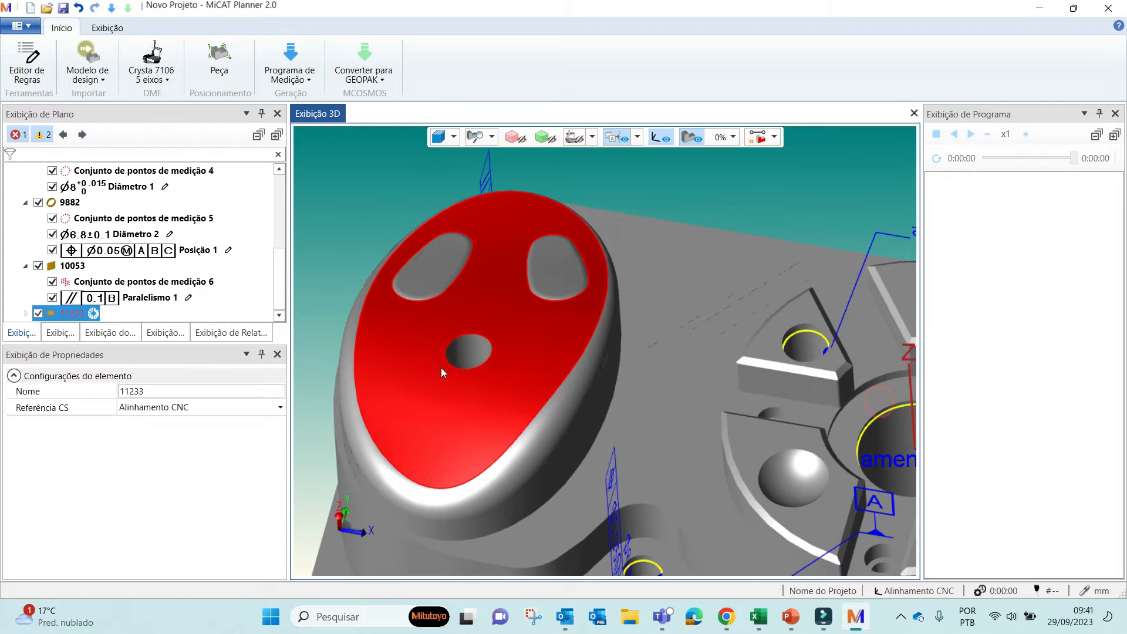
Add a surface profile characteristic to the boss's curved top surface and deselect it
right_click(390, 325)
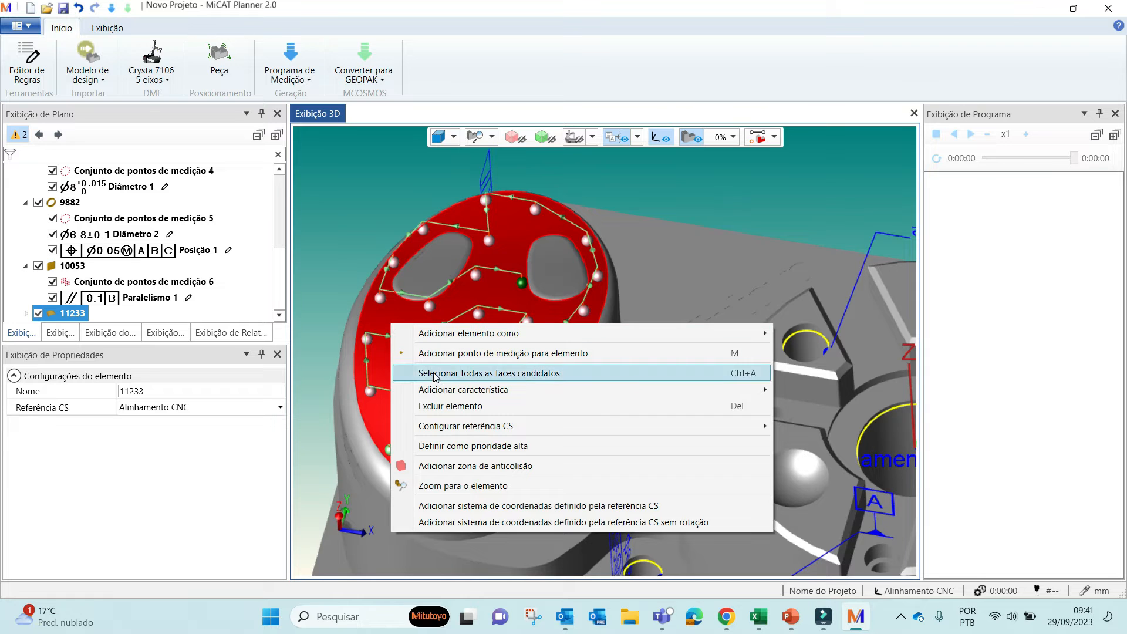
mouse_move(448, 394)
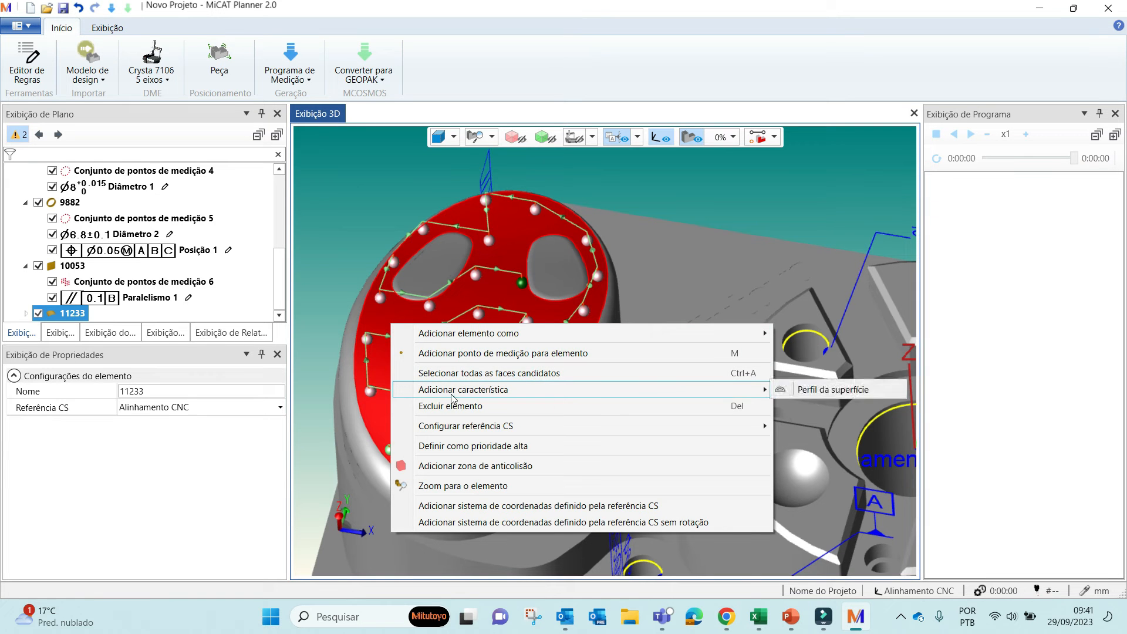
click(825, 392)
middle_drag(692, 272, 502, 302)
mouse_move(508, 400)
middle_down()
mouse_move(527, 303)
mouse_move(520, 263)
mouse_move(505, 461)
middle_up()
middle_drag(608, 295, 614, 326)
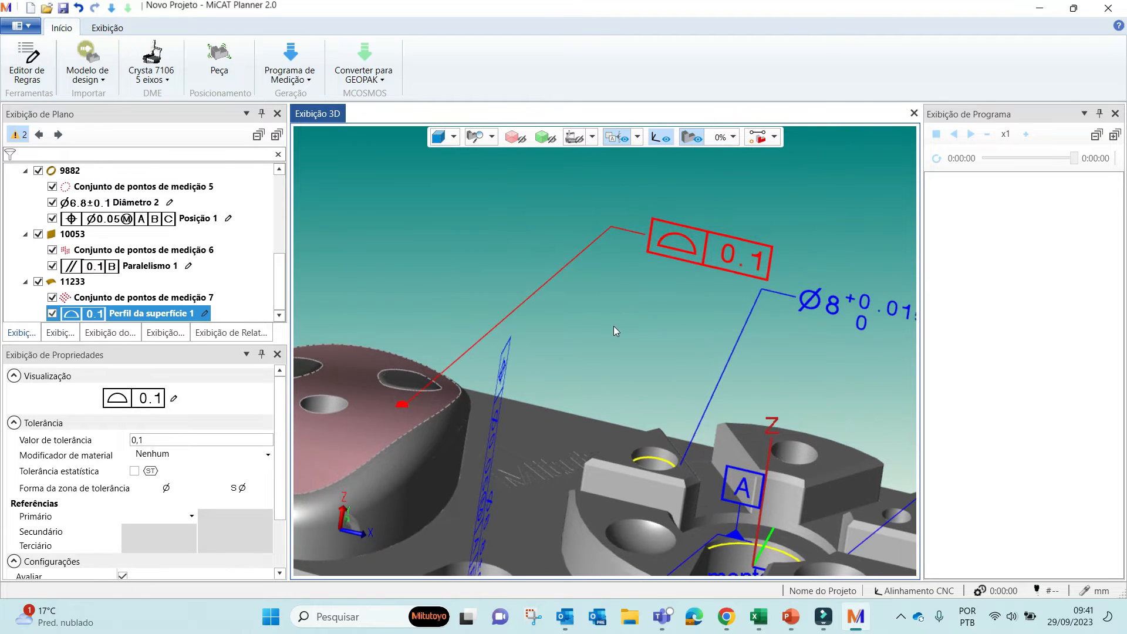
click(614, 325)
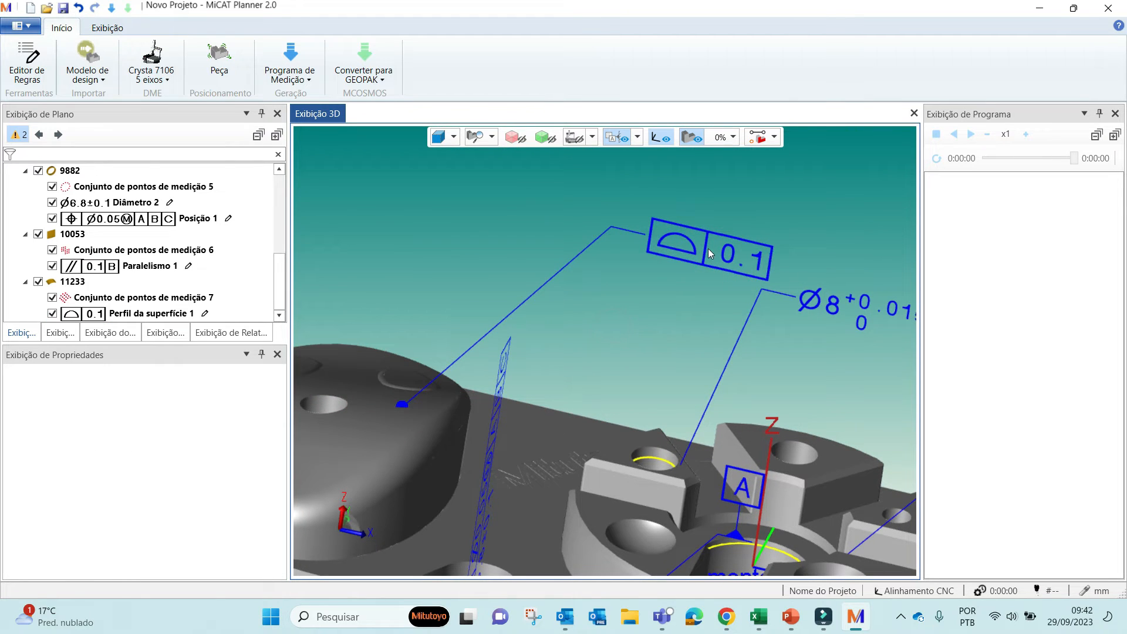
Assign A, B and C as primary, secondary and tertiary datum references of the boss's surface profile characteristic
click(151, 314)
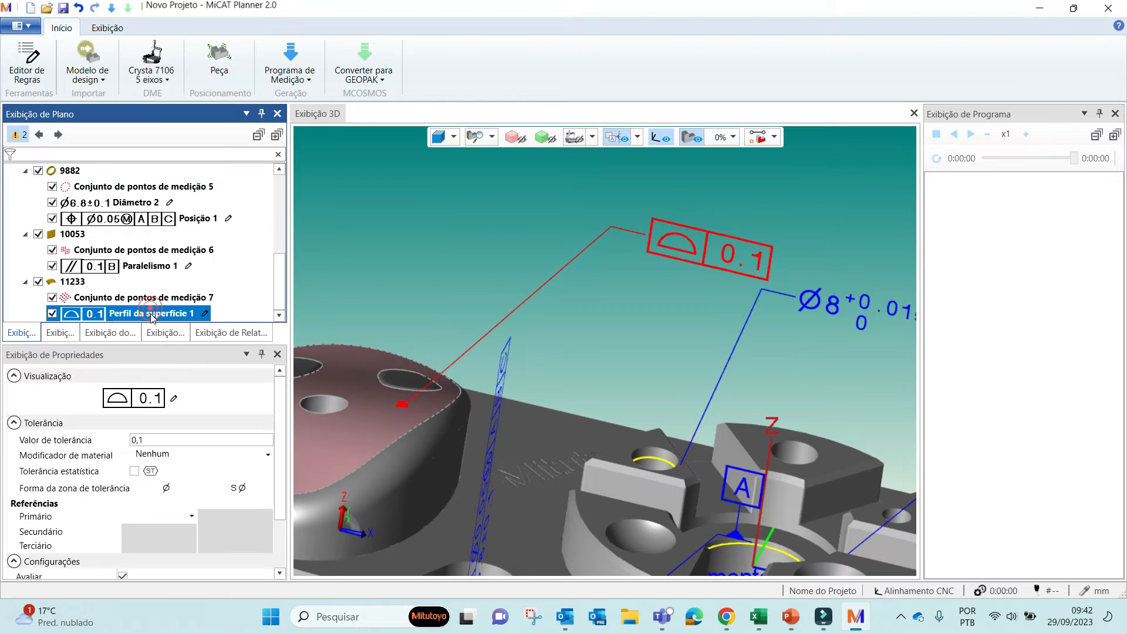
click(143, 516)
click(145, 541)
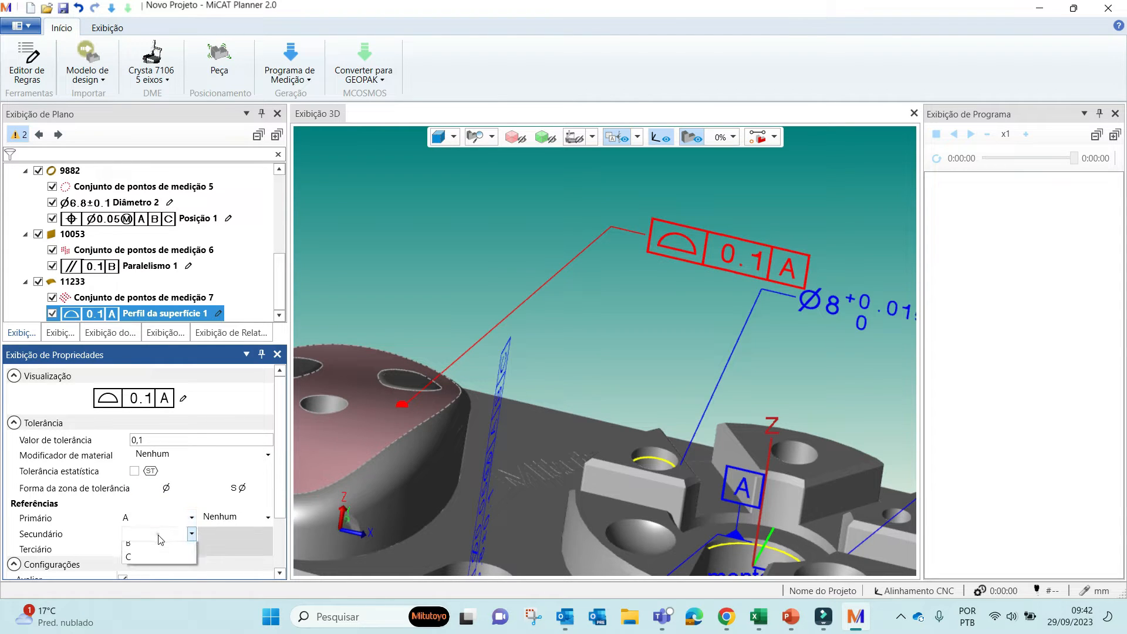
click(157, 535)
click(147, 562)
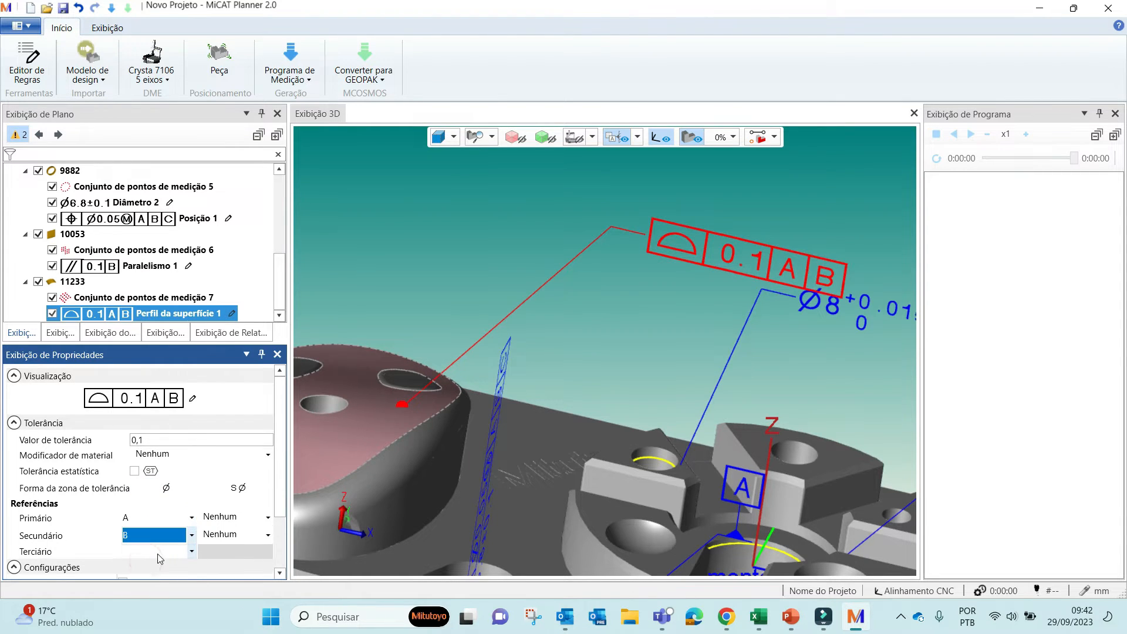
click(157, 552)
click(146, 580)
click(425, 241)
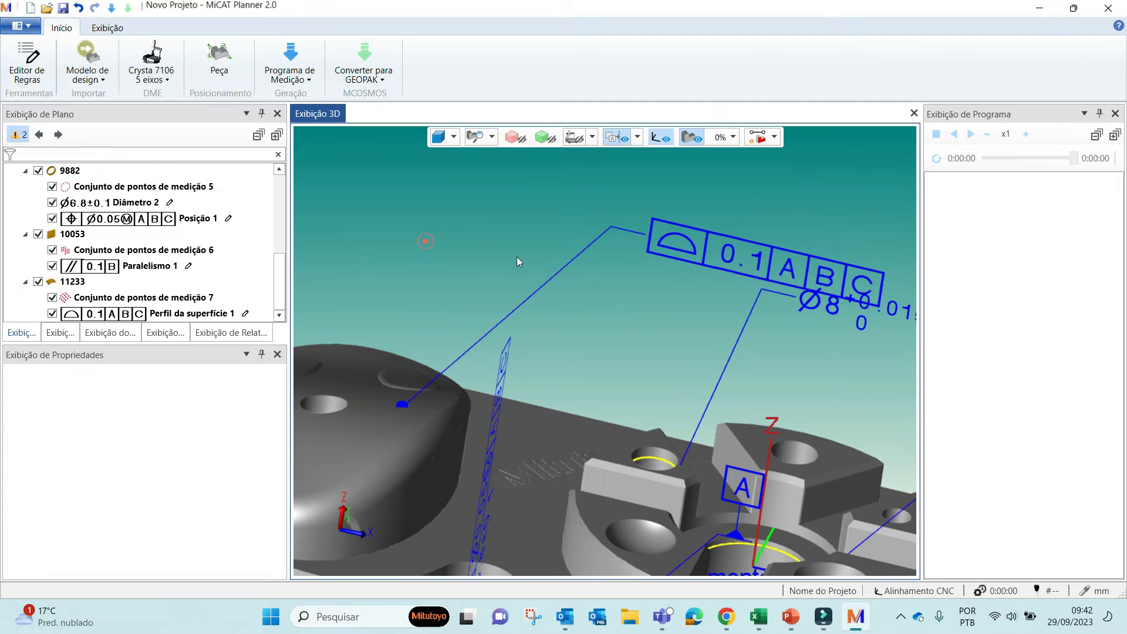
Examine the surface profile callout and the other tolerance and datum annotations around the part
scroll(724, 355, down, 3)
middle_drag(724, 356, 740, 337)
middle_drag(721, 286, 654, 350)
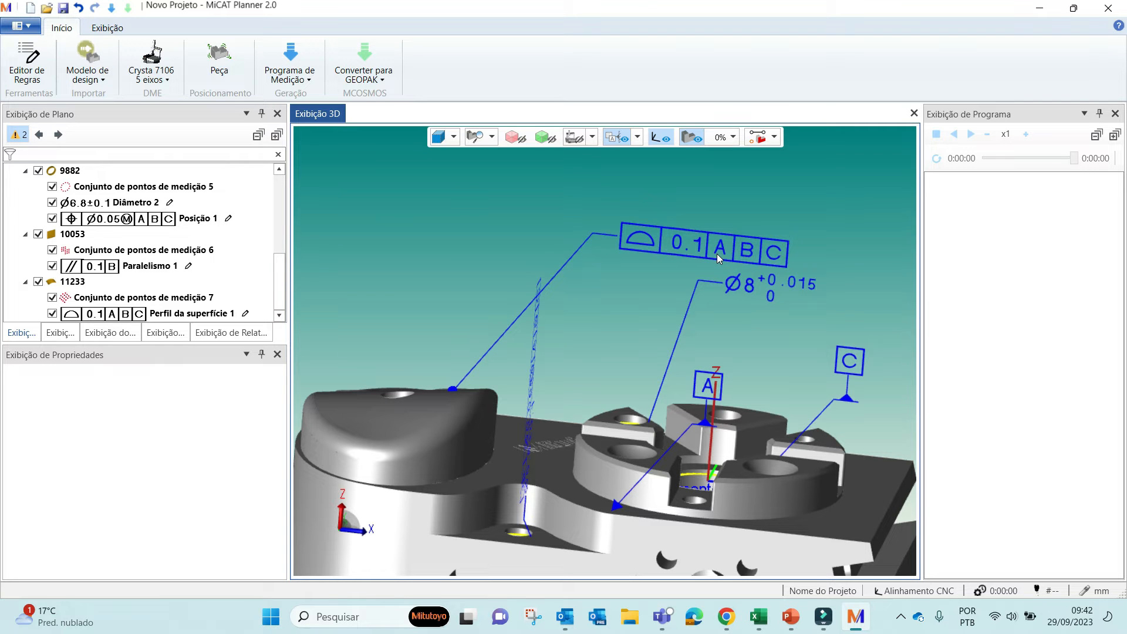
mouse_move(717, 254)
middle_down()
mouse_move(590, 318)
mouse_move(562, 238)
mouse_move(577, 135)
middle_up()
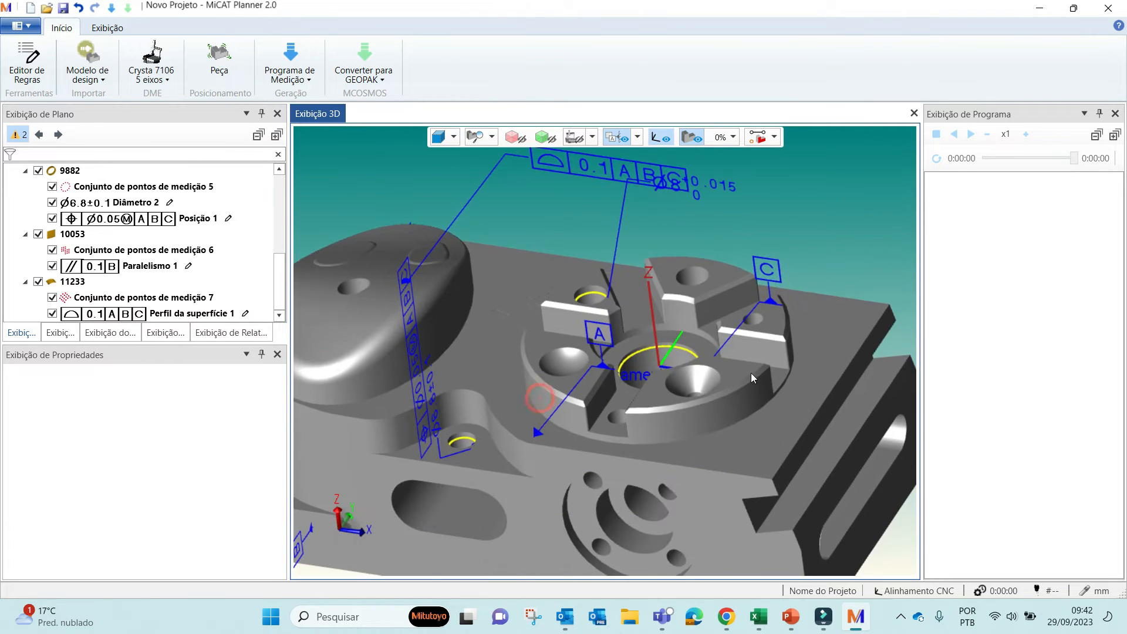
scroll(752, 373, up, 1)
scroll(662, 396, up, 2)
scroll(674, 481, down, 1)
scroll(674, 480, down, 3)
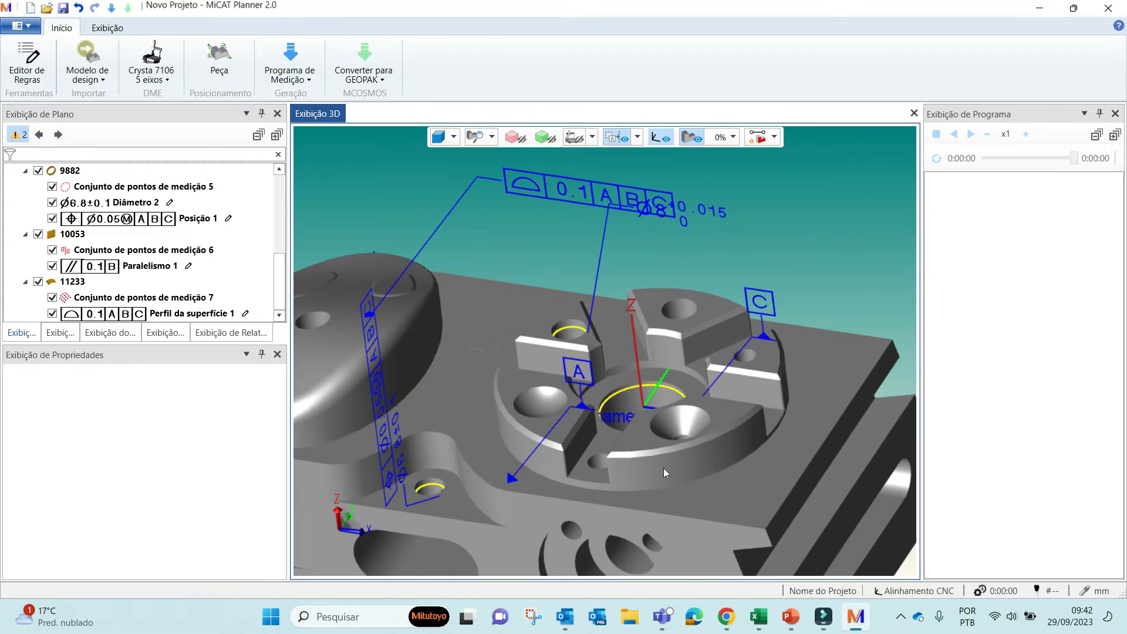
Add the first of the two 8 mm holes in the part's end face as a cylinder element, using all its candidate faces
middle_drag(663, 468, 615, 372)
mouse_move(820, 385)
middle_down()
mouse_move(774, 417)
mouse_move(685, 393)
mouse_move(738, 361)
mouse_move(595, 390)
mouse_move(516, 449)
middle_up()
scroll(628, 400, up, 4)
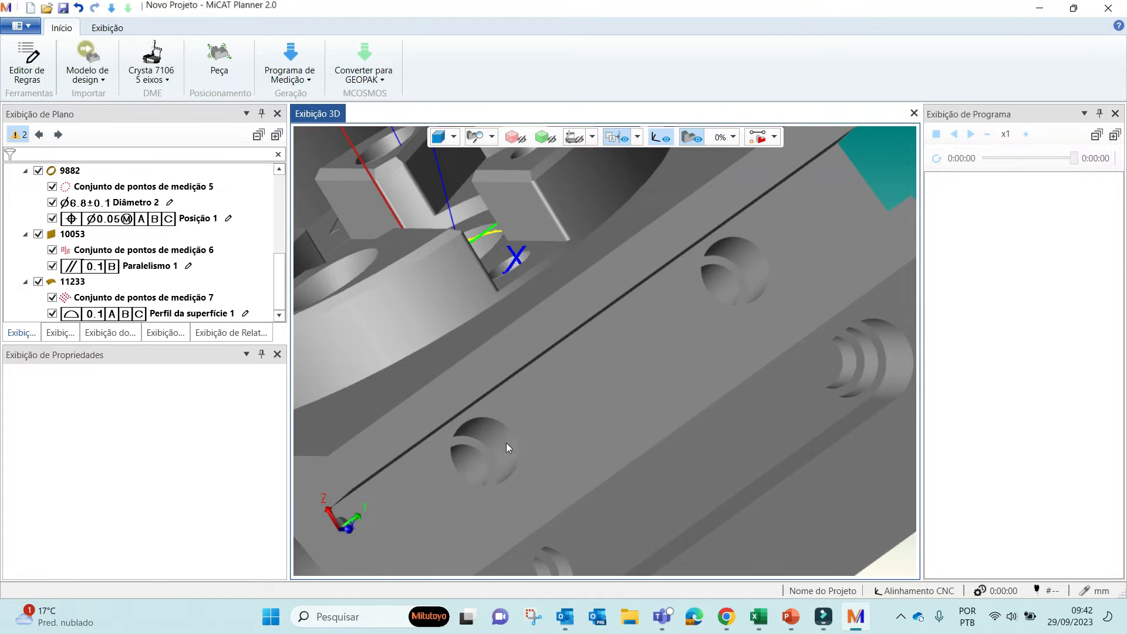
click(469, 421)
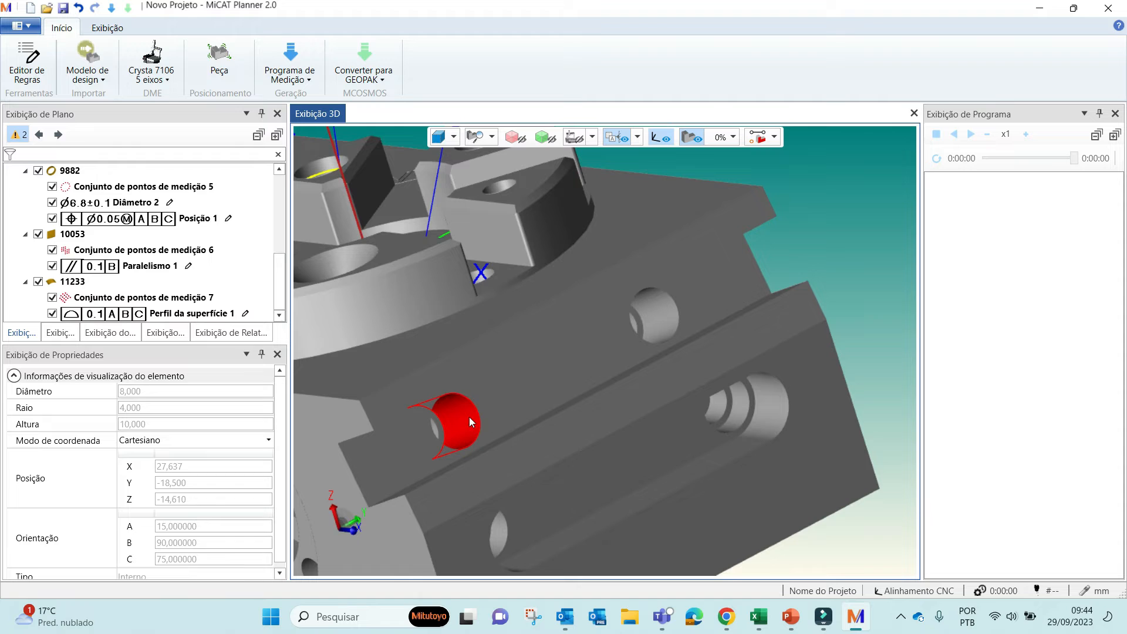
right_click(471, 421)
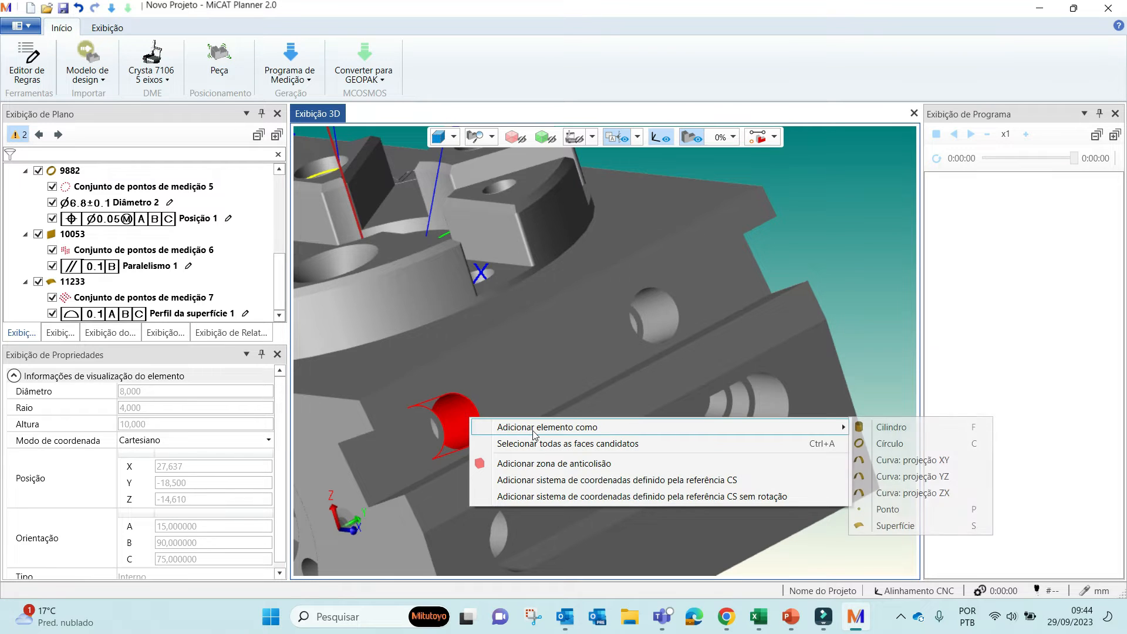
click(601, 457)
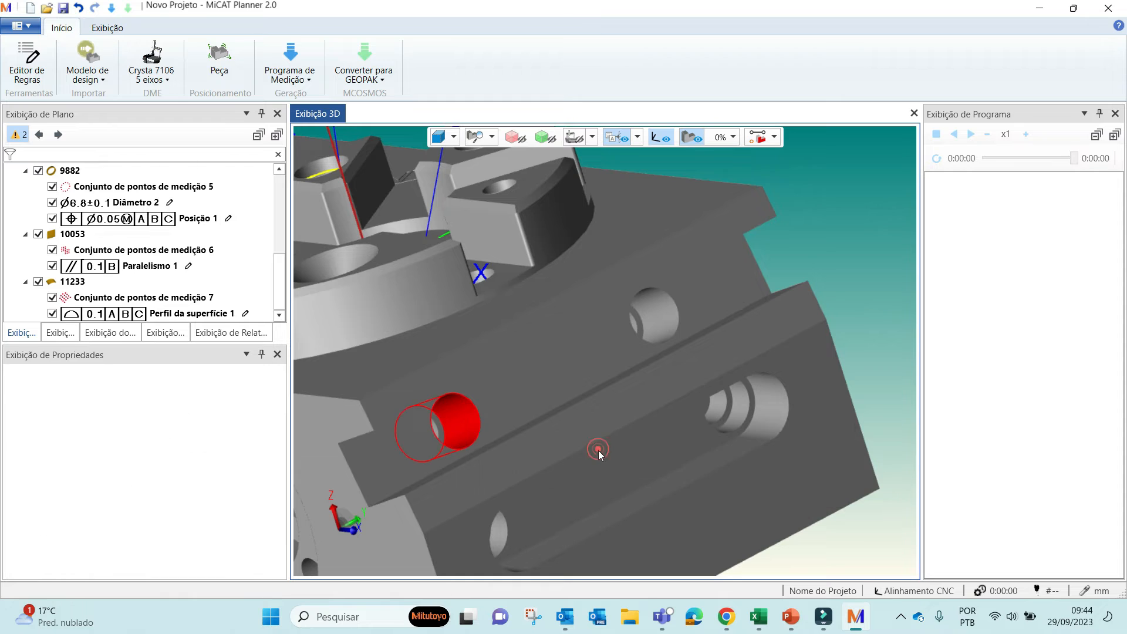
right_click(472, 413)
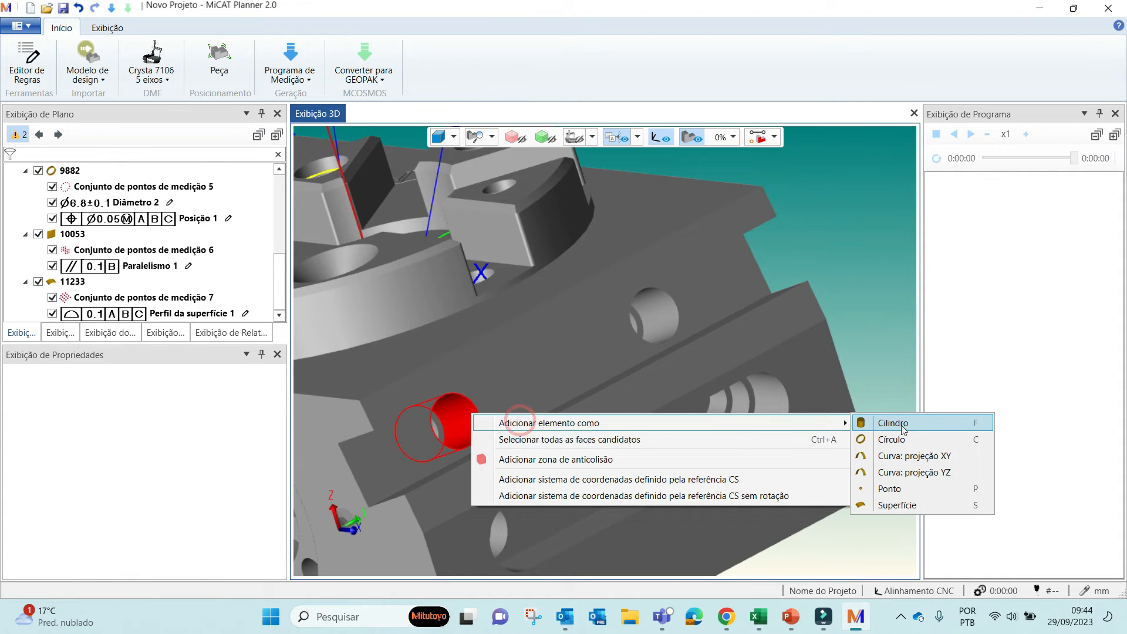
click(902, 426)
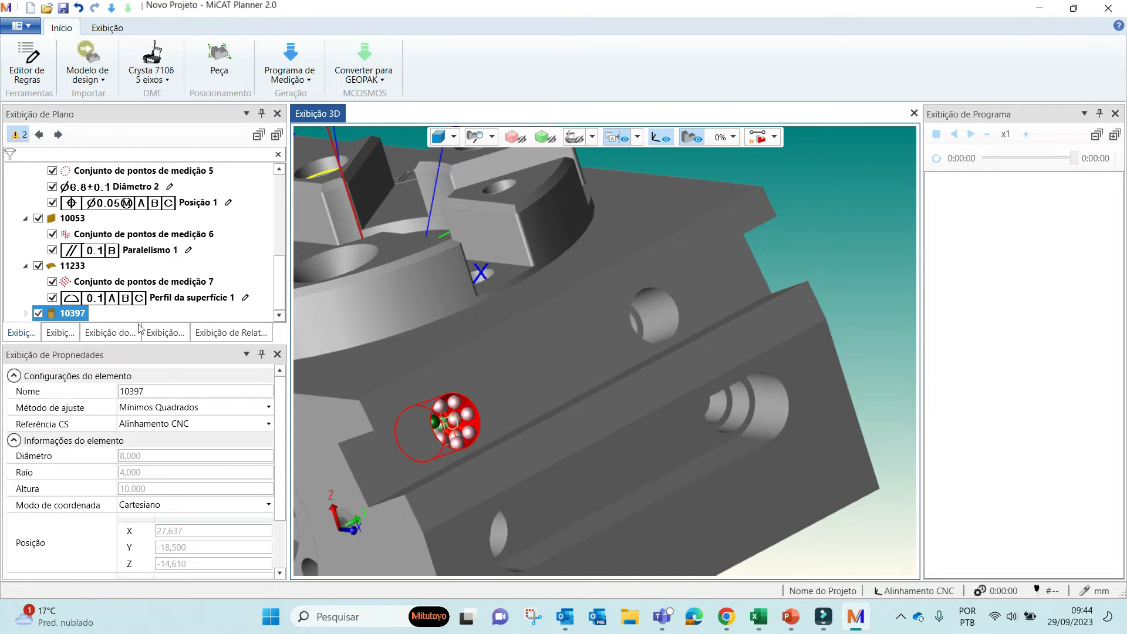
Add the second 8 mm hole in the same end face as a cylinder element, using all its candidate faces
click(670, 308)
right_click(669, 306)
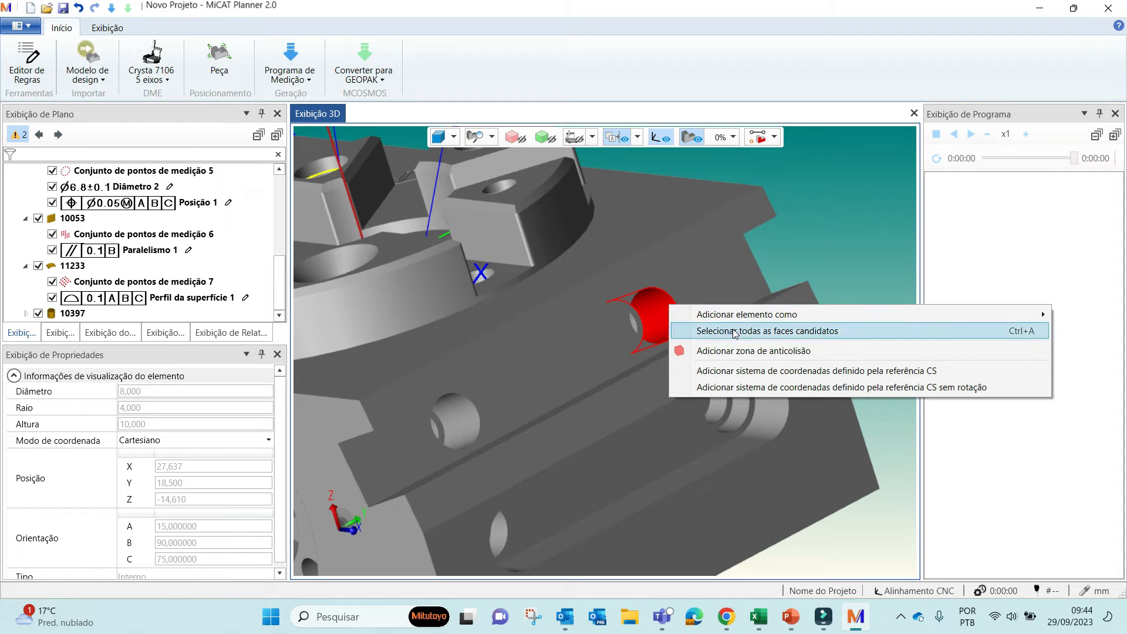
click(734, 331)
right_click(660, 306)
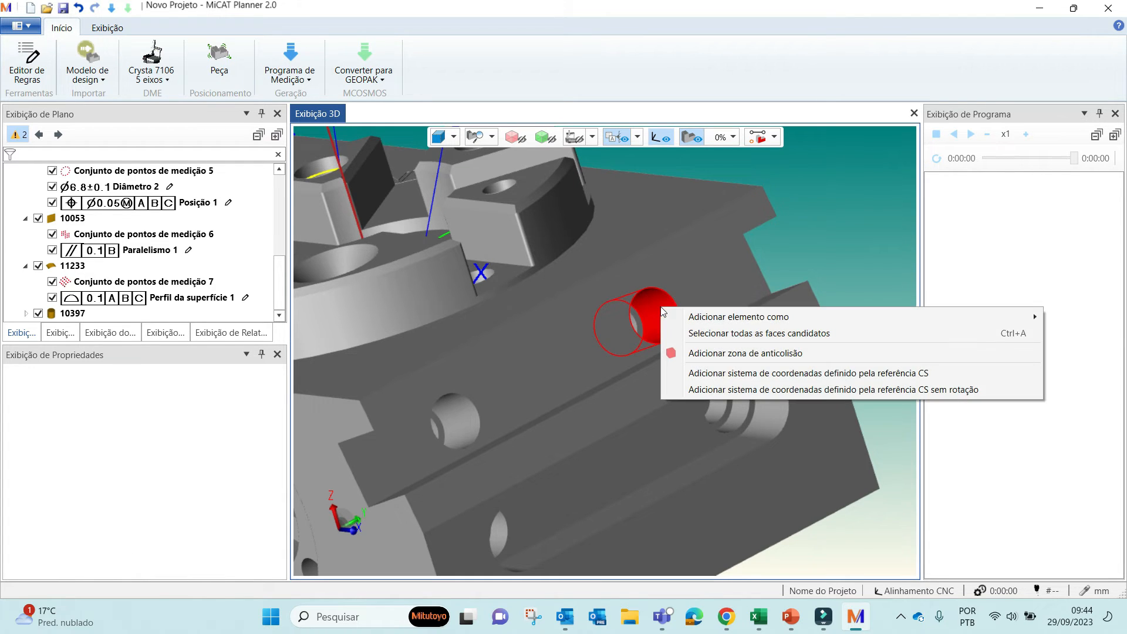
click(569, 352)
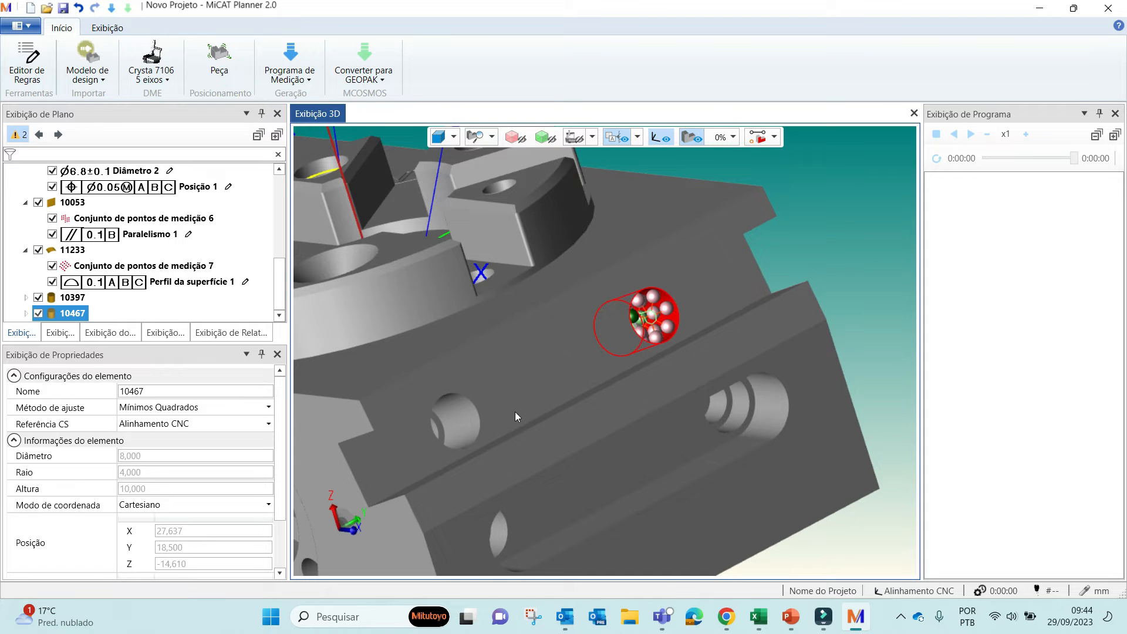
Add a distance element between the two end-face hole cylinders, keep its default tolerances and deselect it
ctrl+click(459, 427)
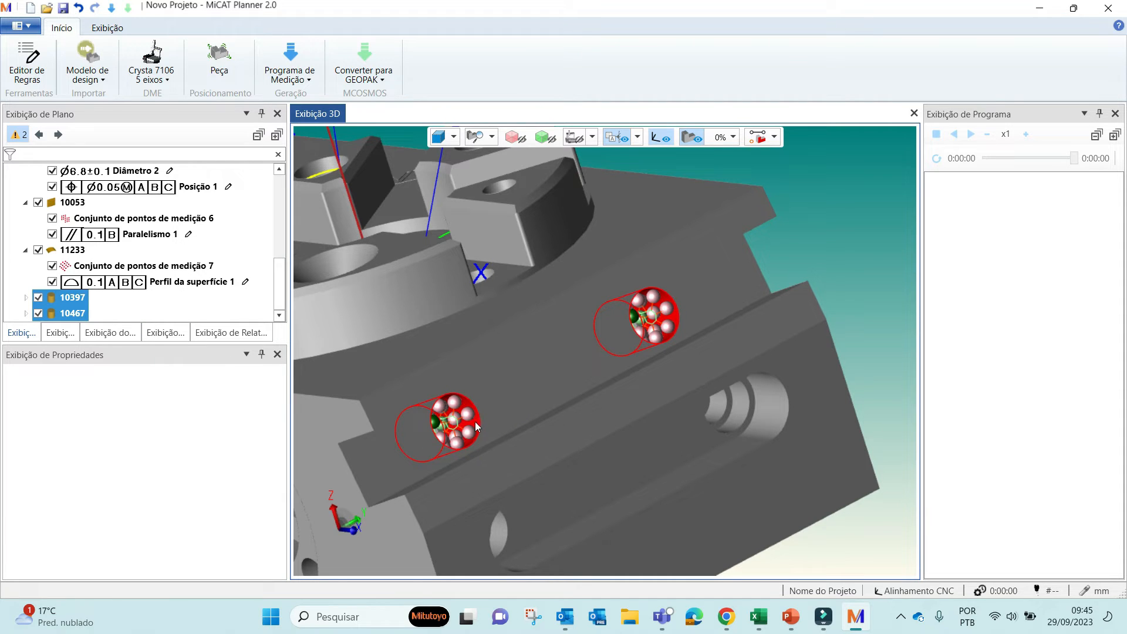
right_click(477, 426)
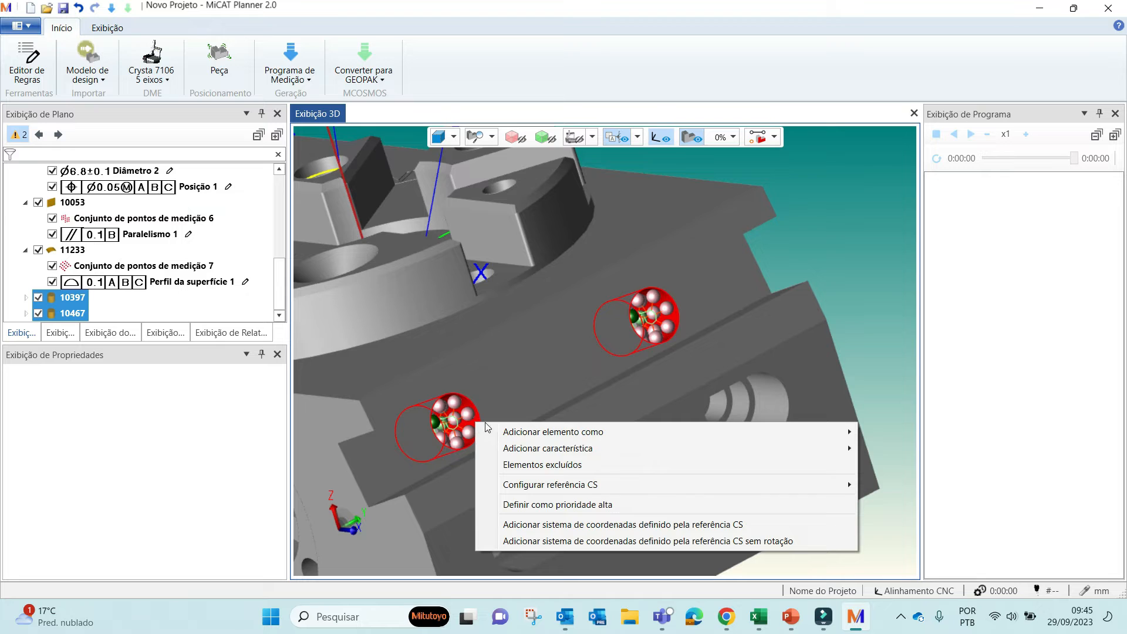
click(571, 433)
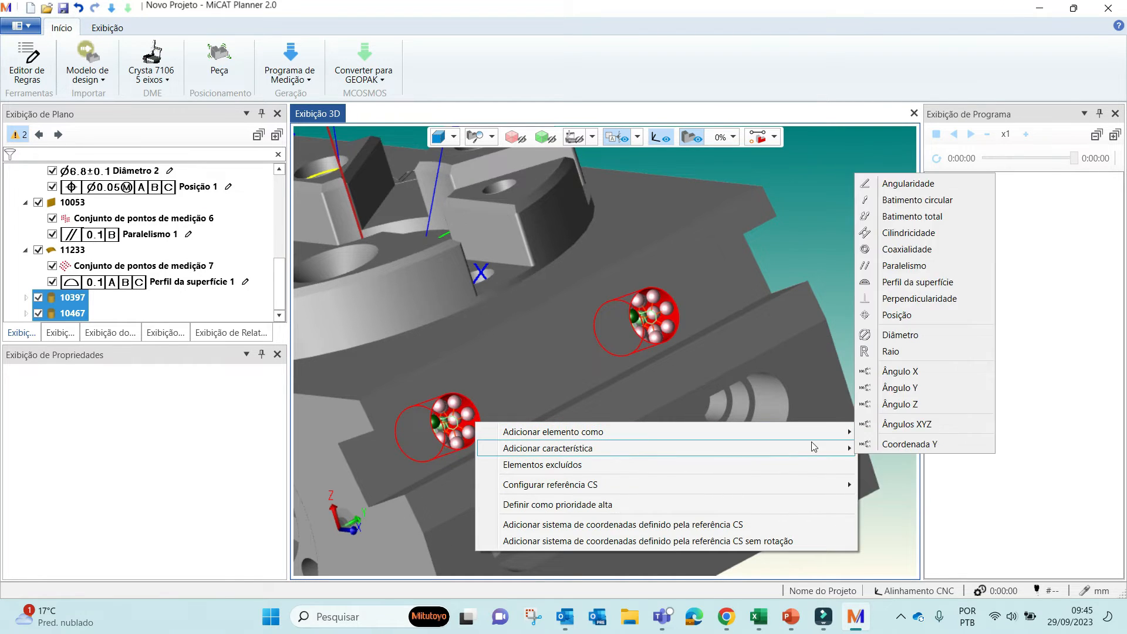
click(835, 433)
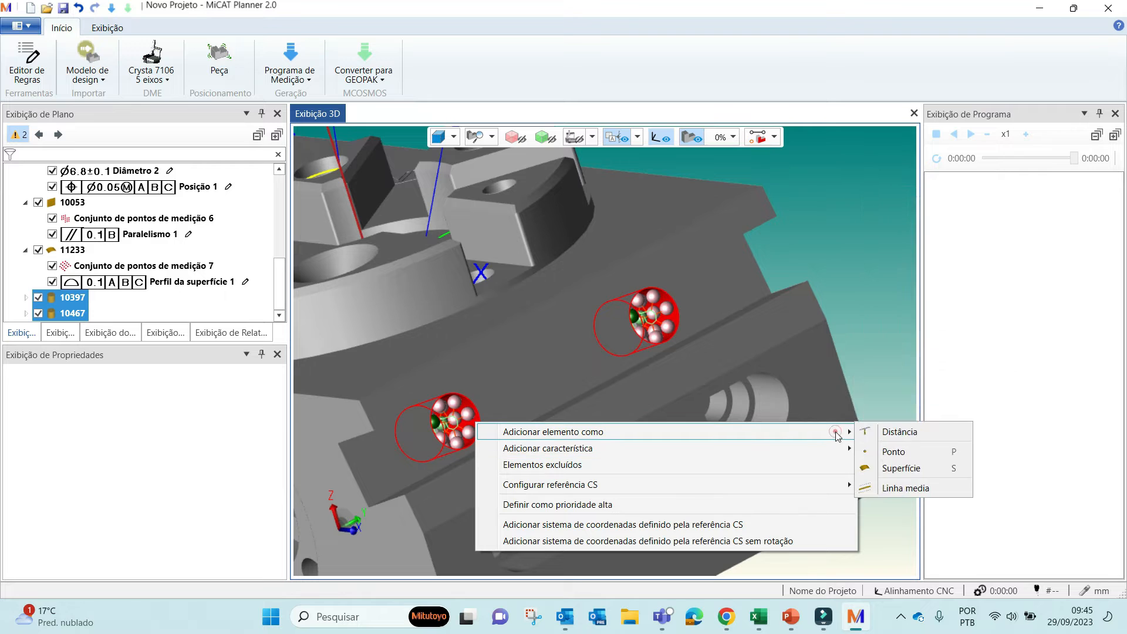
click(941, 431)
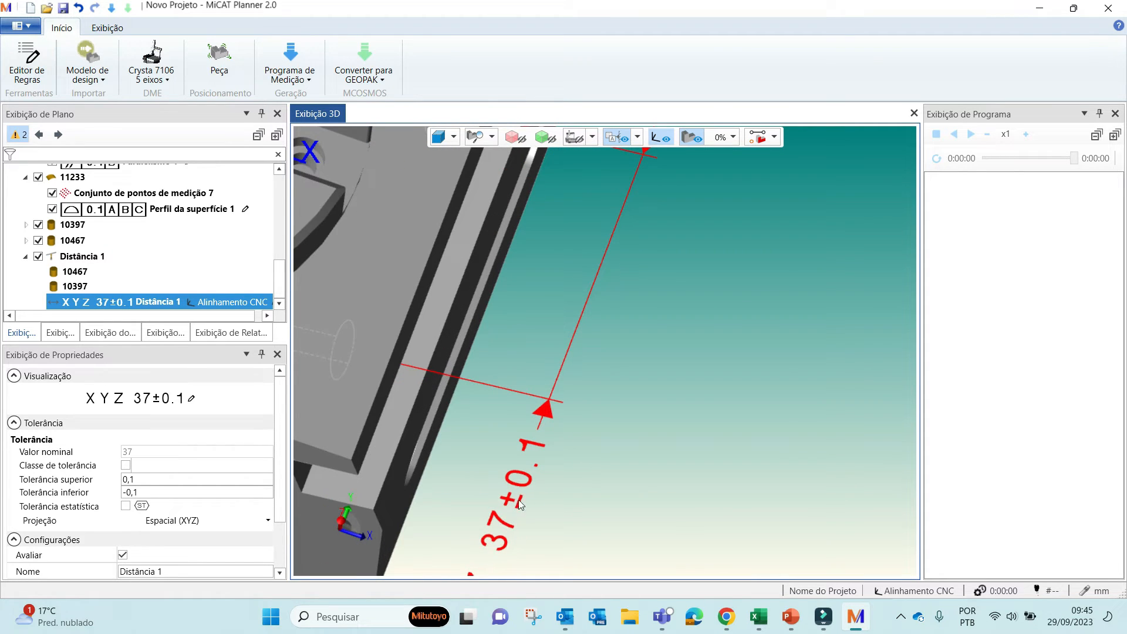
click(156, 487)
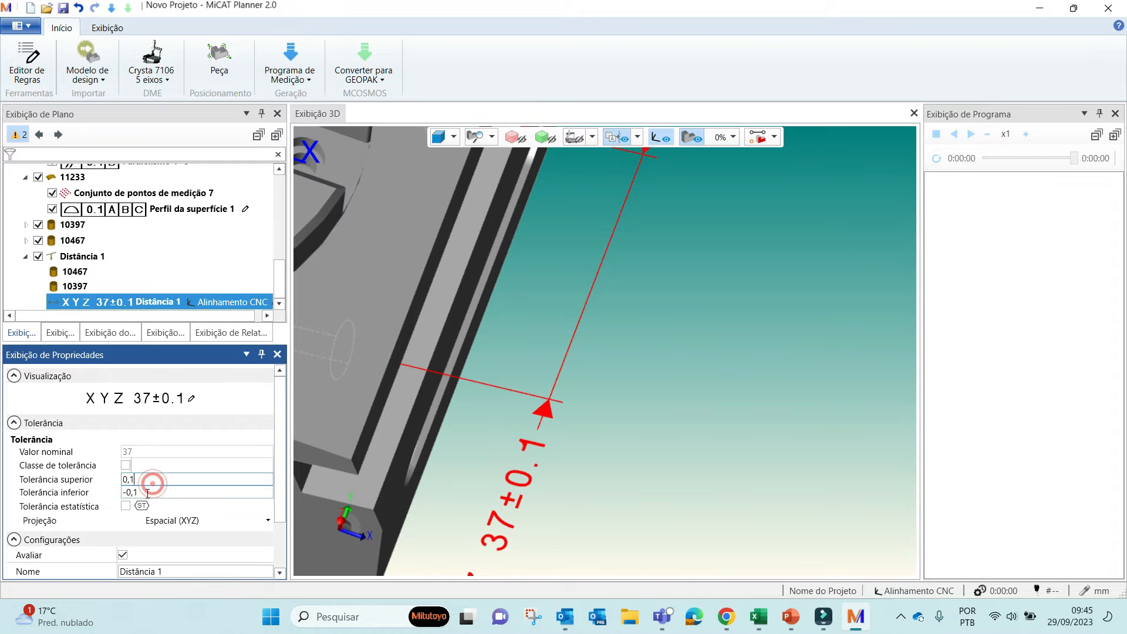
click(604, 469)
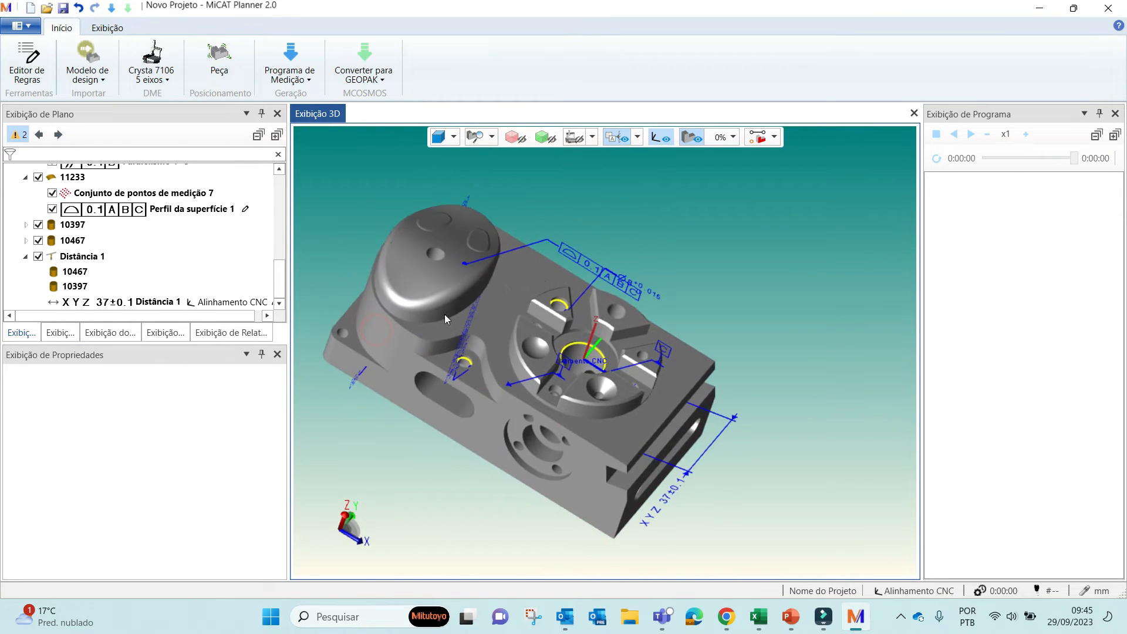
Add the coplanar top faces of the five raised segments around the central bore as one plane element
middle_drag(599, 382, 576, 355)
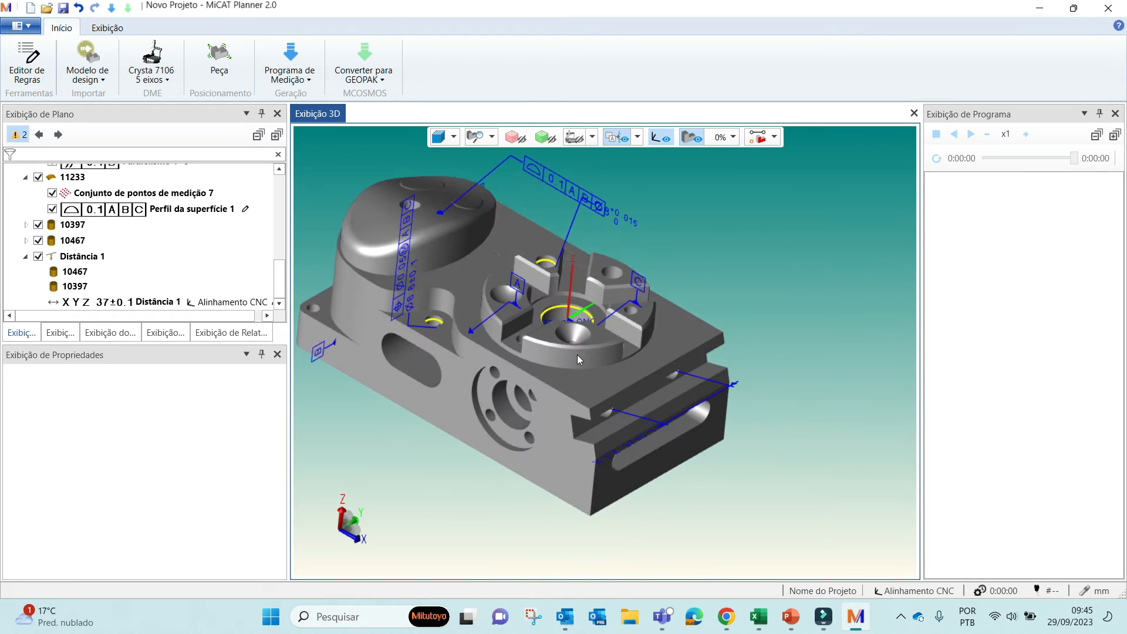
scroll(547, 344, up, 1)
scroll(548, 344, up, 1)
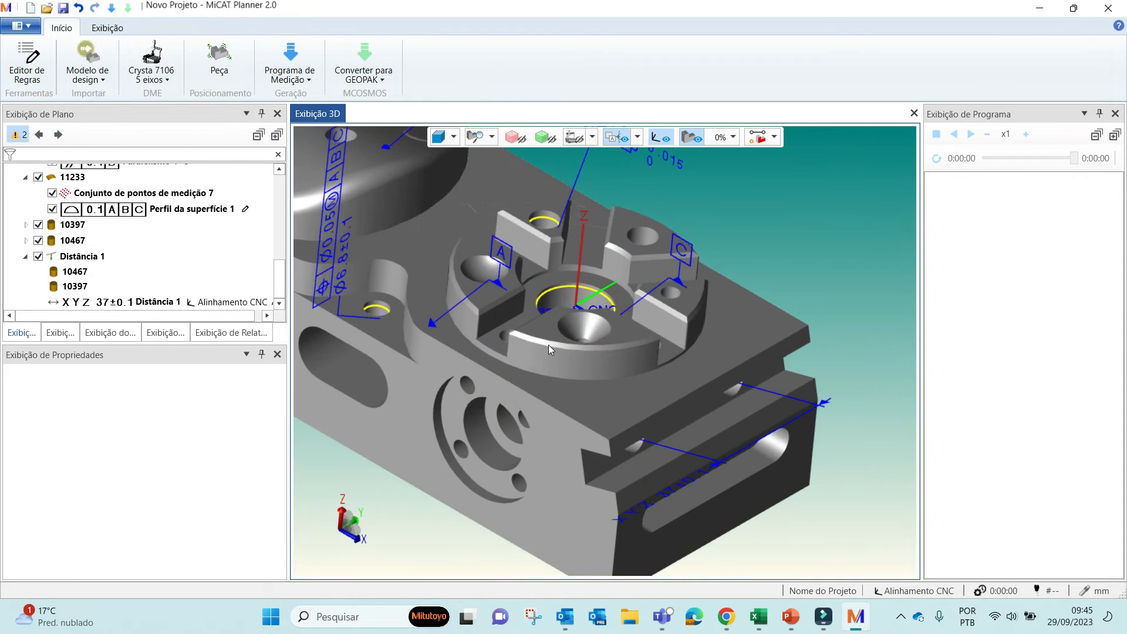
click(544, 335)
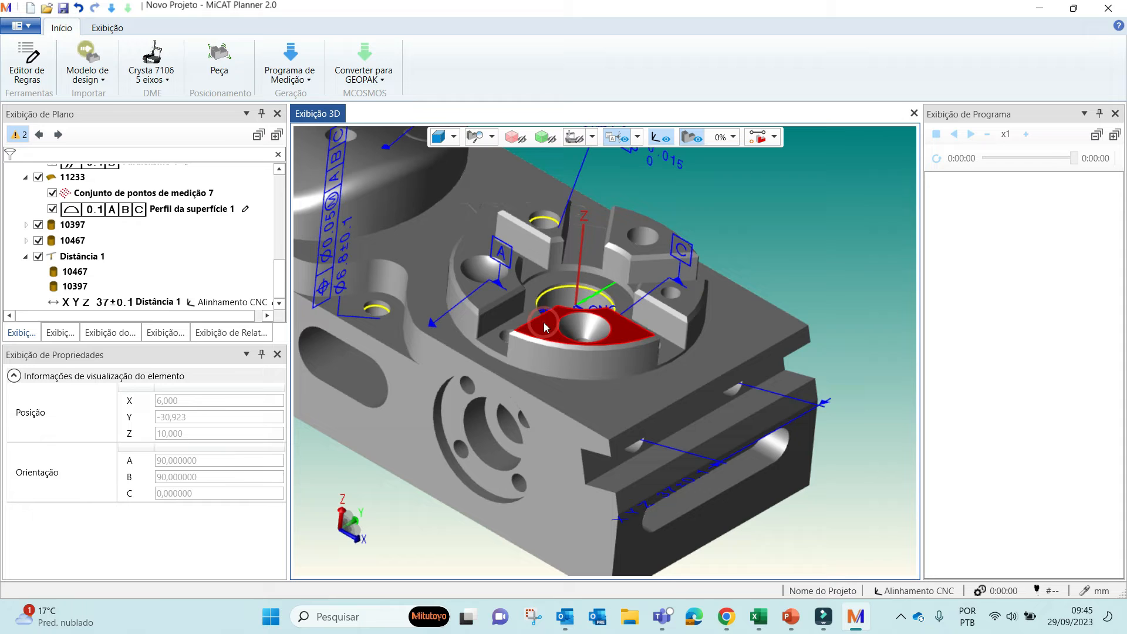
click(593, 400)
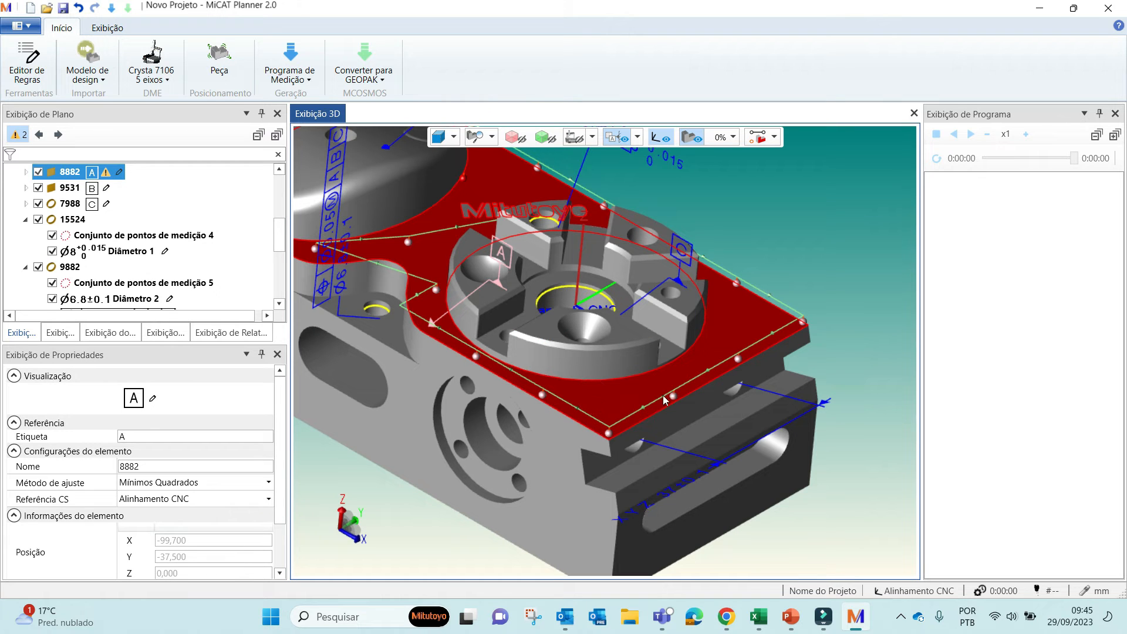
middle_drag(716, 359, 653, 385)
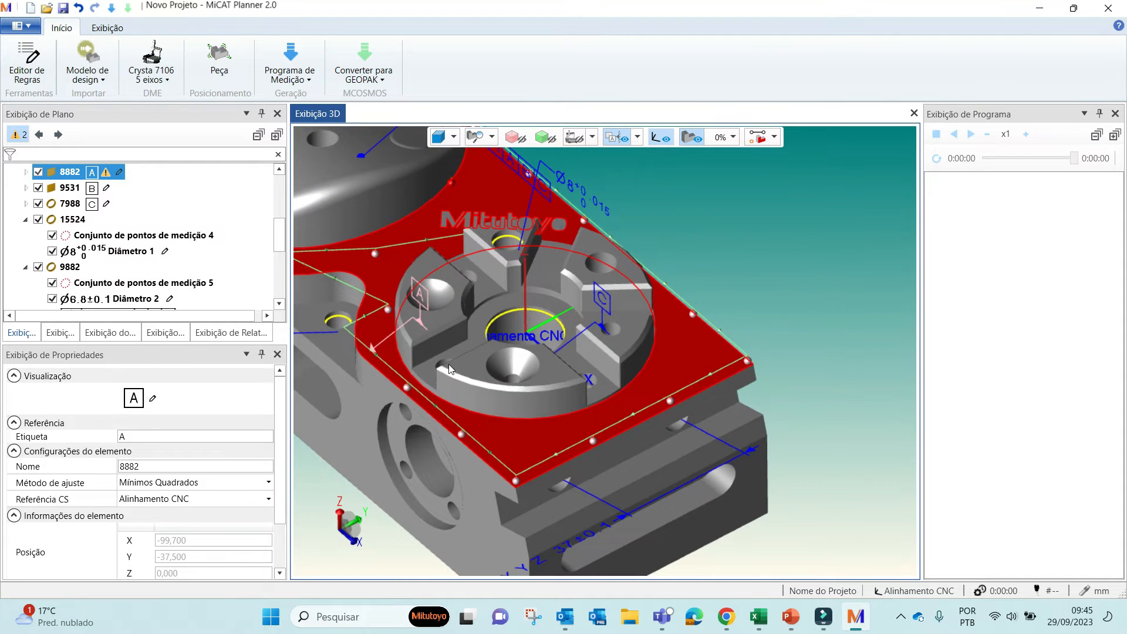
click(468, 371)
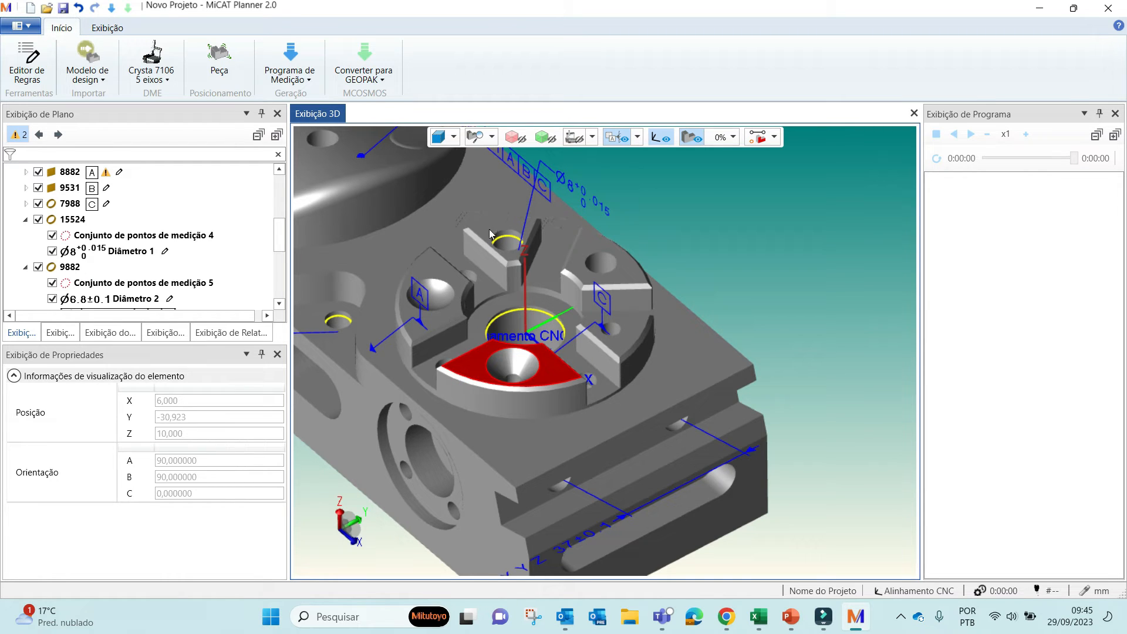
right_click(465, 370)
click(514, 392)
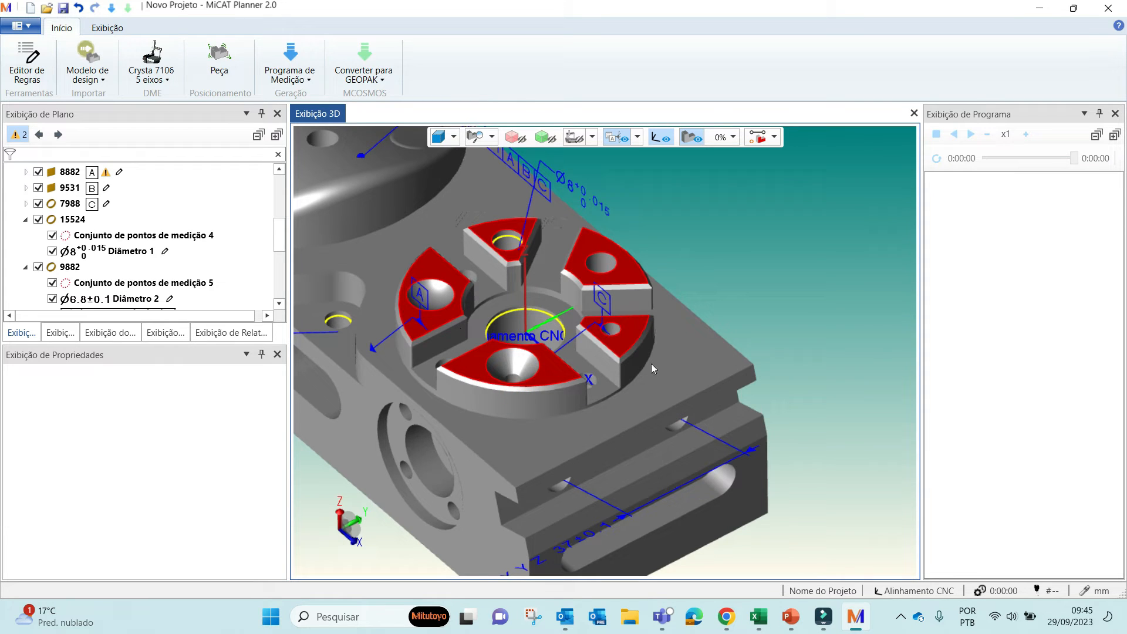
right_click(471, 366)
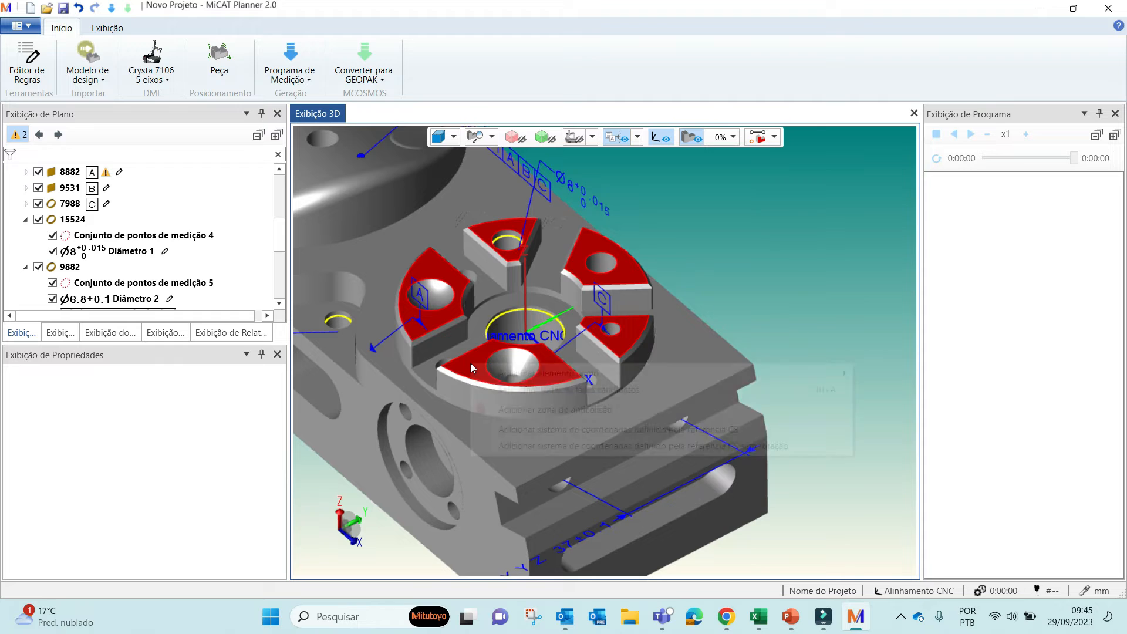
mouse_move(485, 373)
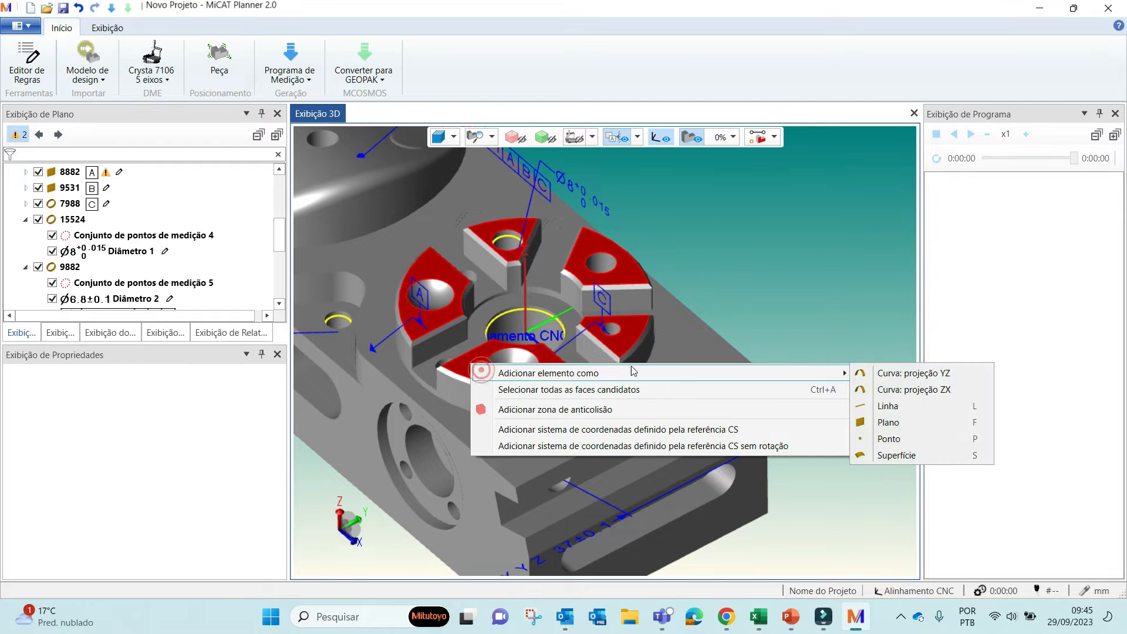
click(888, 422)
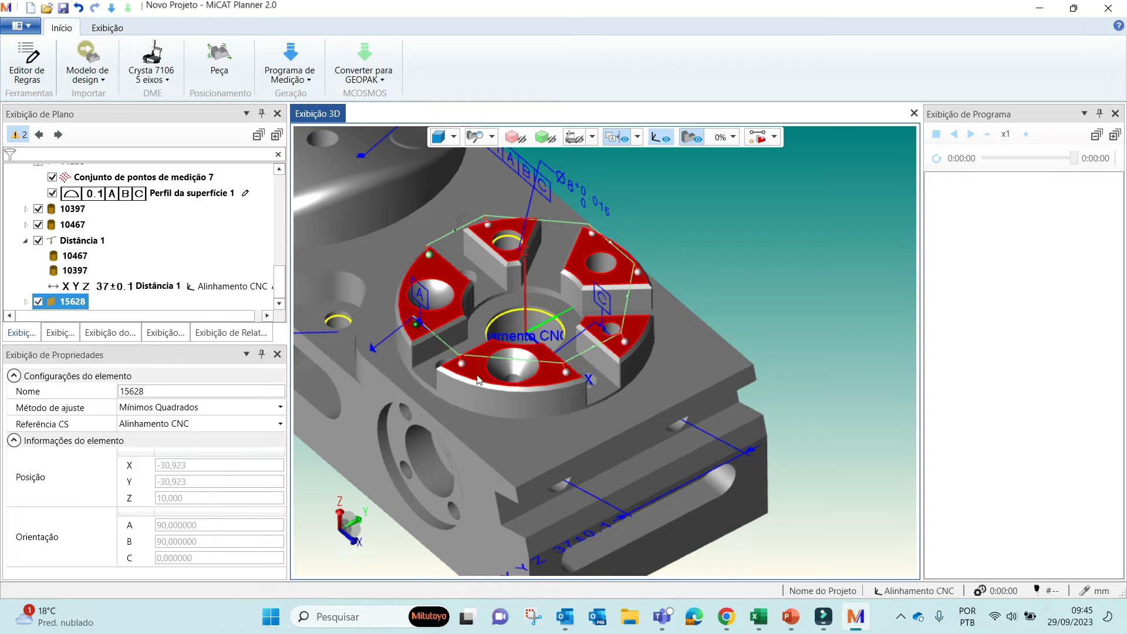
Add a distance element between the raised segments' top plane and the datum A plane
click(489, 438)
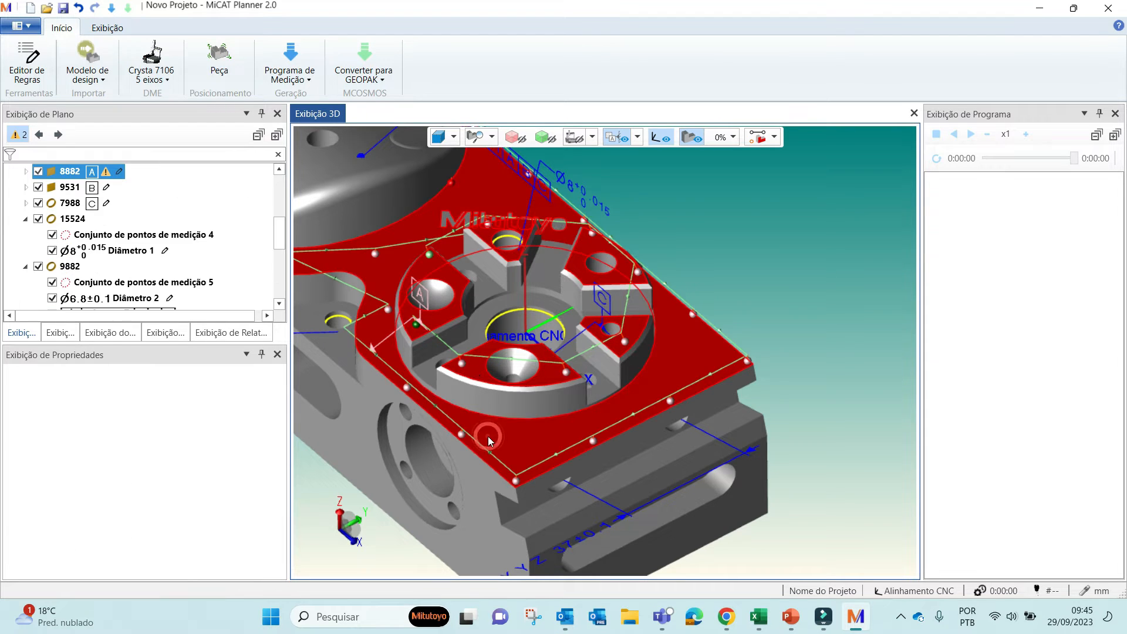
right_click(475, 376)
mouse_move(729, 382)
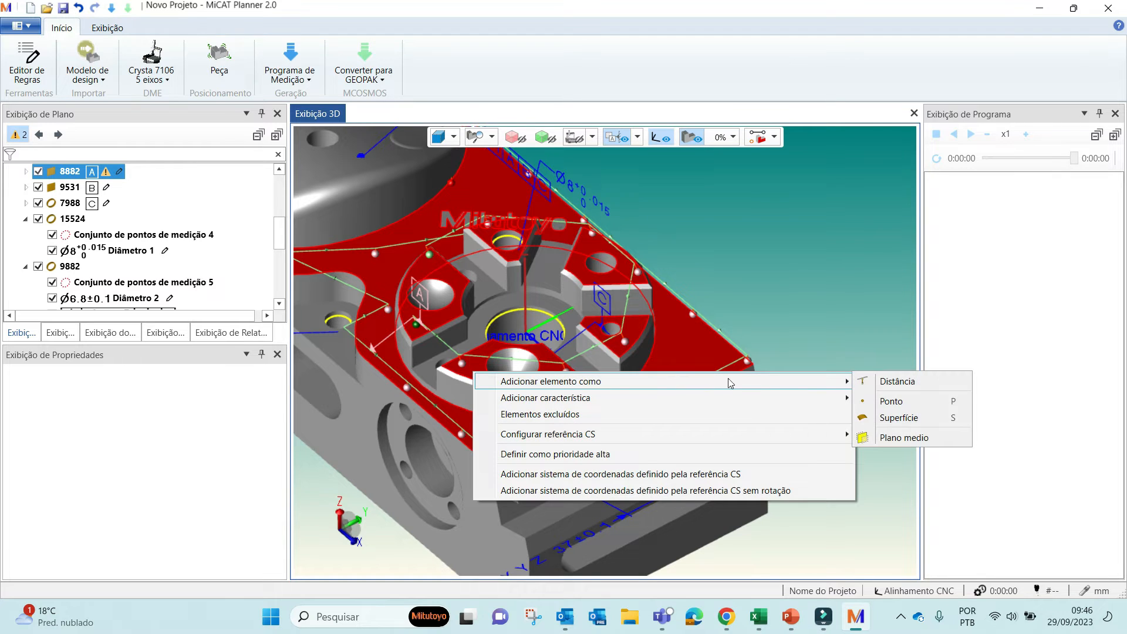
click(887, 383)
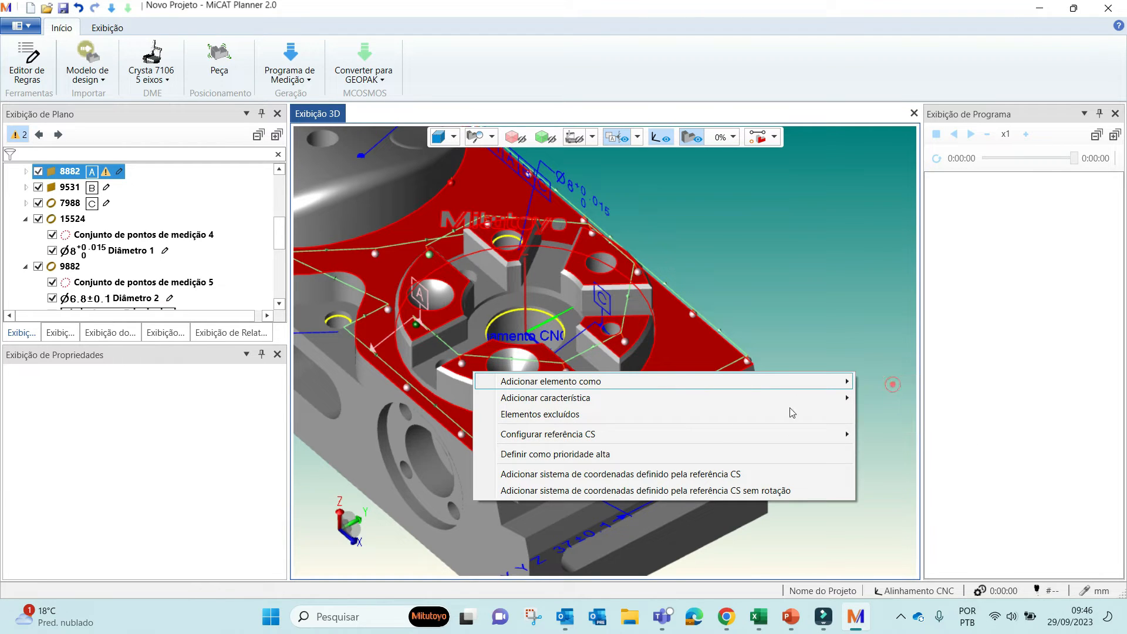
Set the upper tolerance of the distance between the segment plane and datum A to 0.05 and the lower to 0, then deselect it
scroll(737, 297, up, 6)
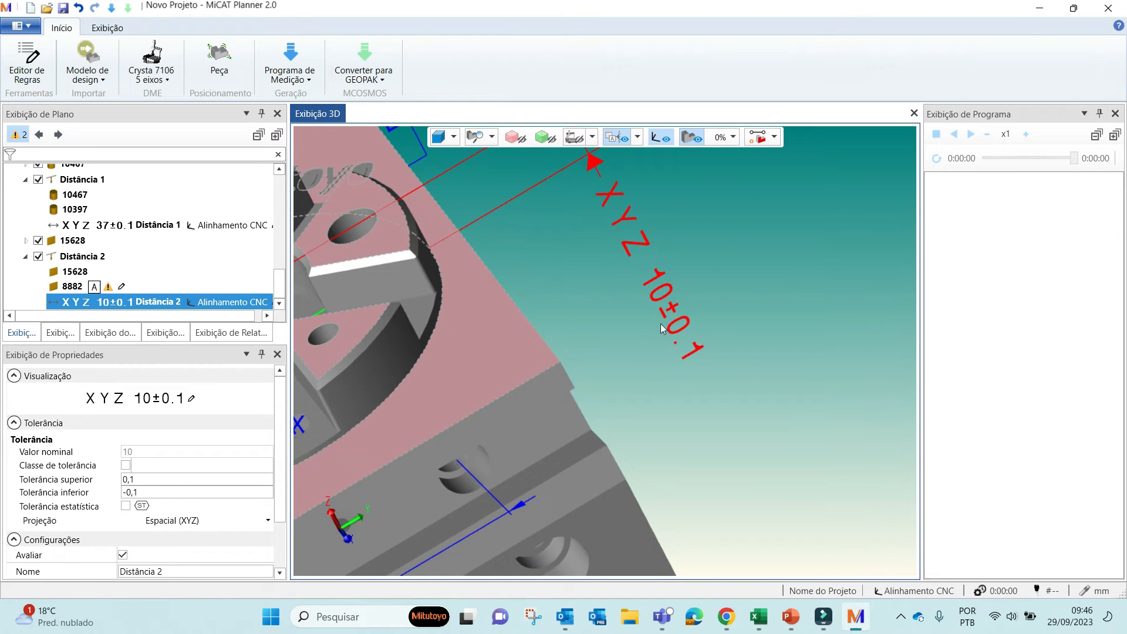
scroll(640, 283, up, 2)
click(141, 474)
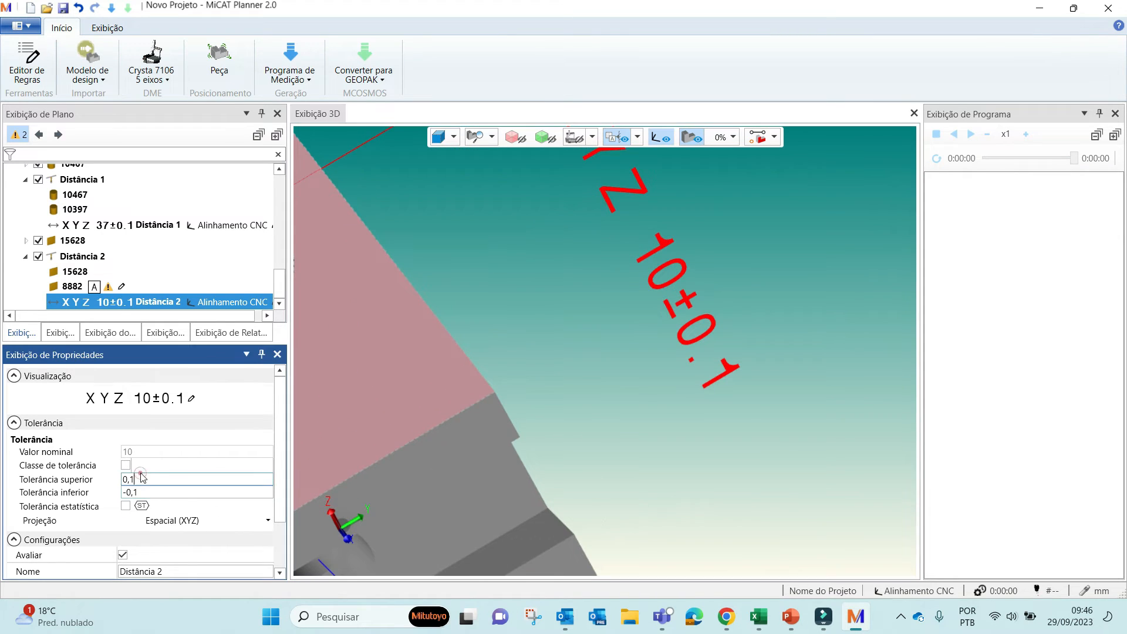
key(BackSpace)
text(05)
click(148, 490)
drag(156, 495, 71, 494)
text(0)
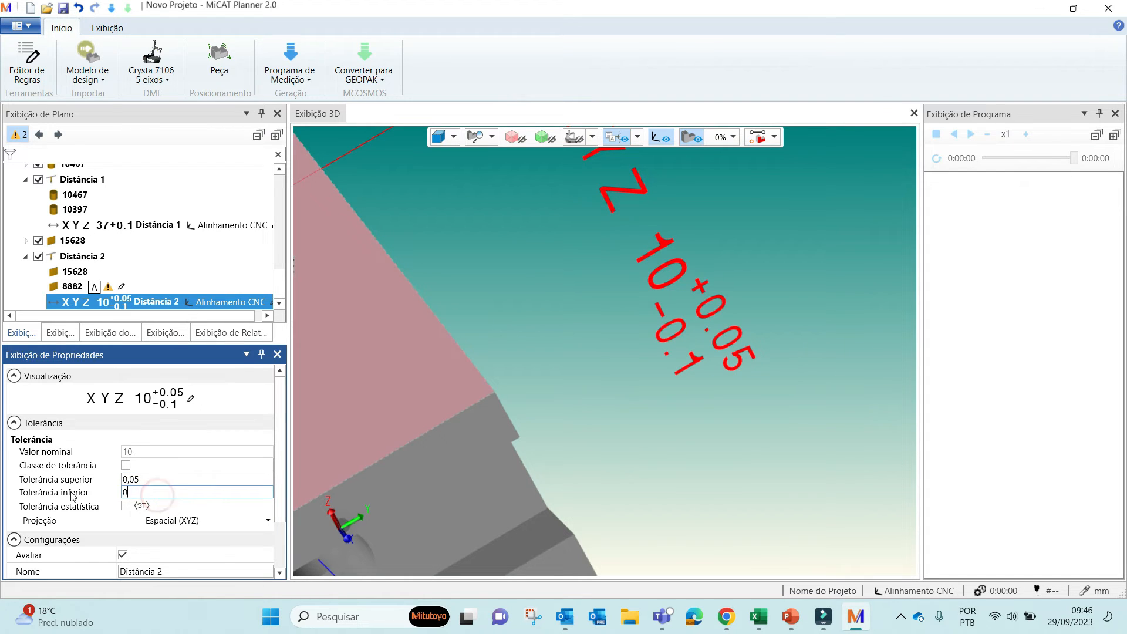
click(154, 480)
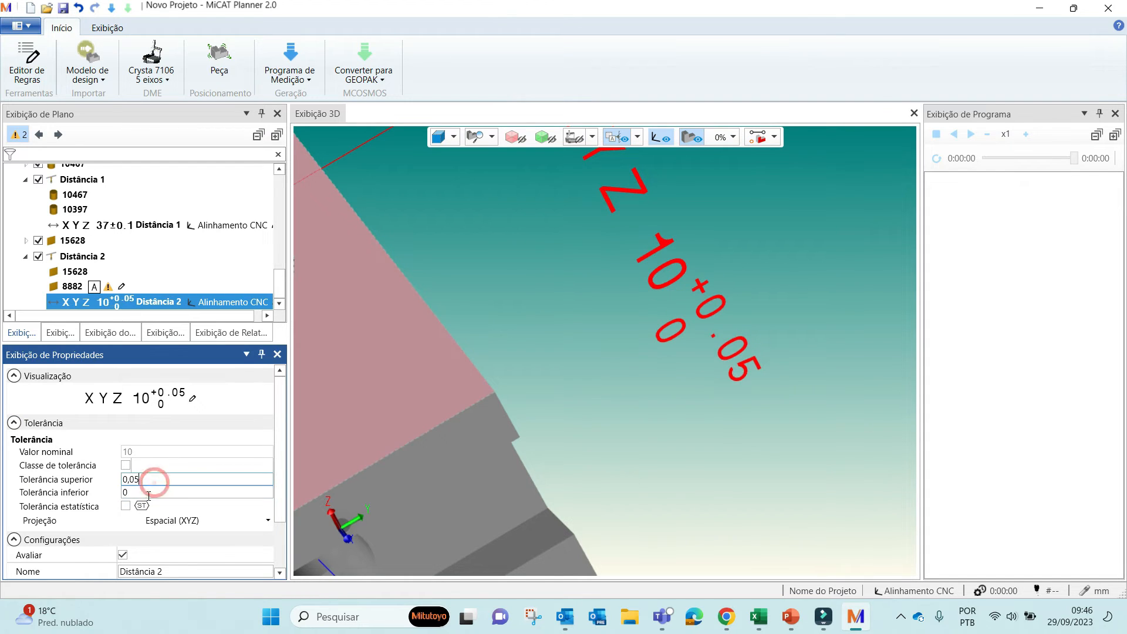
click(594, 384)
scroll(666, 328, down, 3)
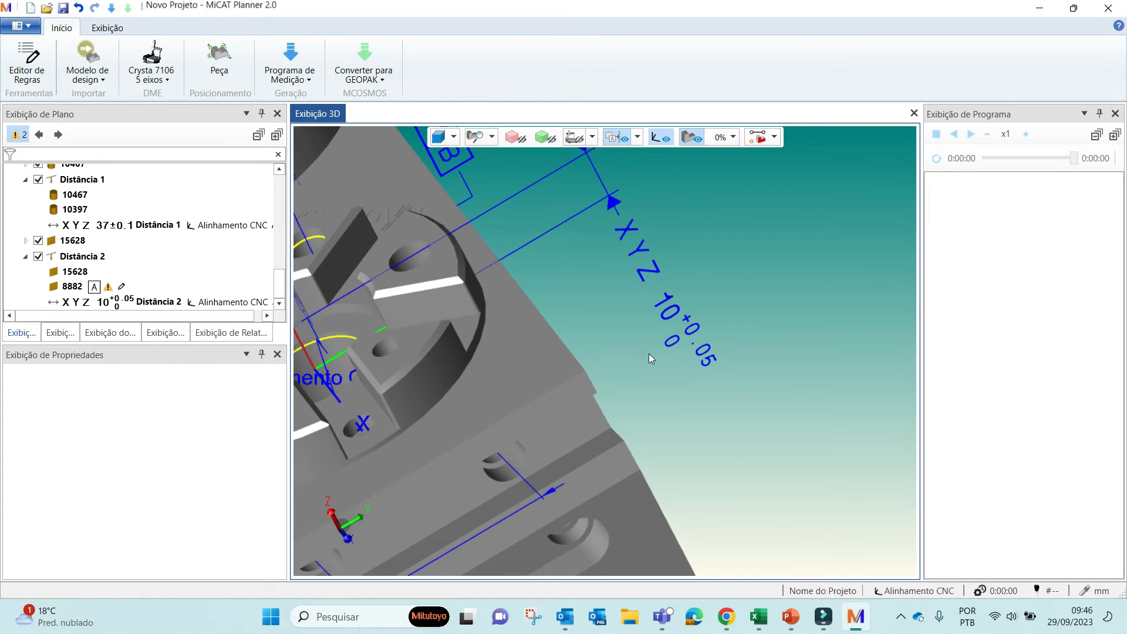
scroll(650, 355, down, 5)
middle_drag(537, 383, 572, 376)
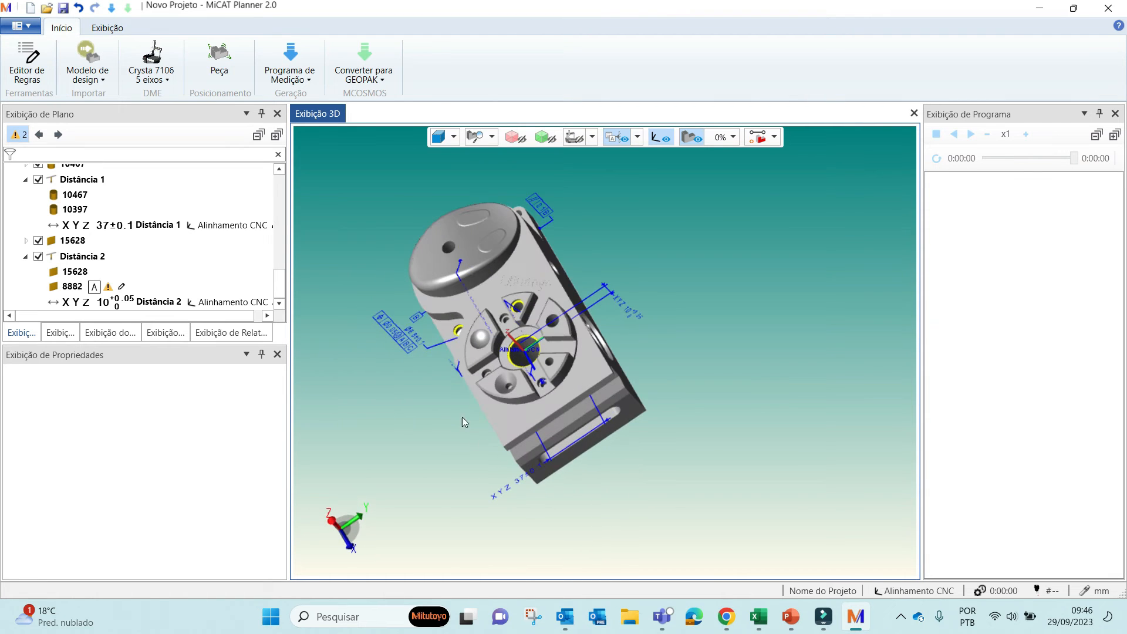
Open the characteristics report view and review the defined diameters, geometric tolerances and distances against the part
middle_drag(465, 421, 742, 438)
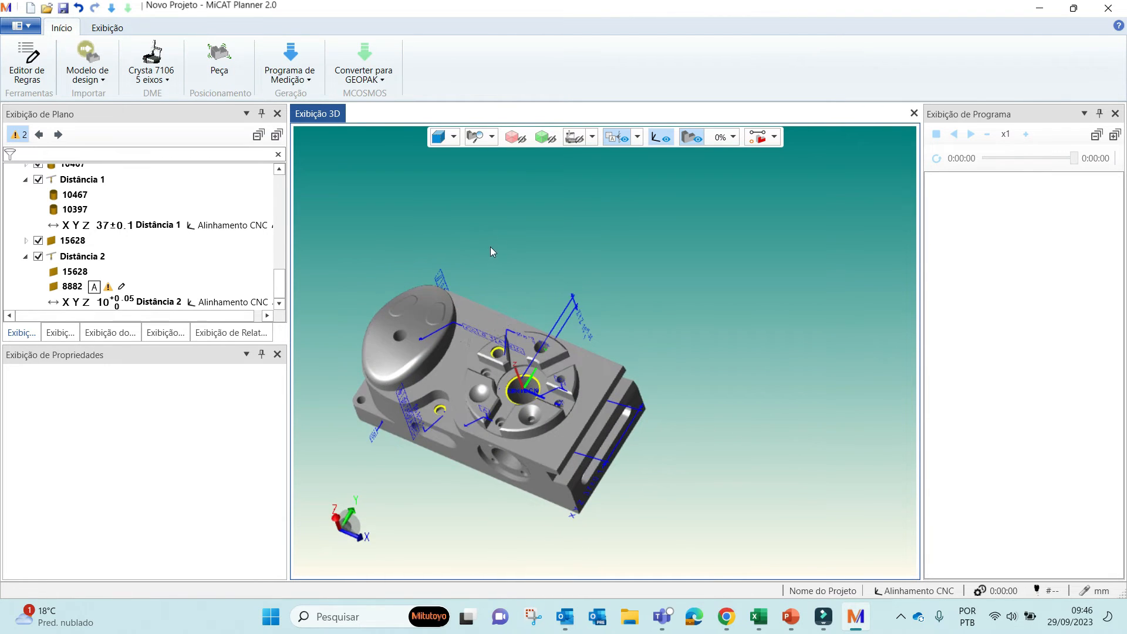
middle_drag(491, 248, 614, 467)
middle_drag(710, 359, 755, 383)
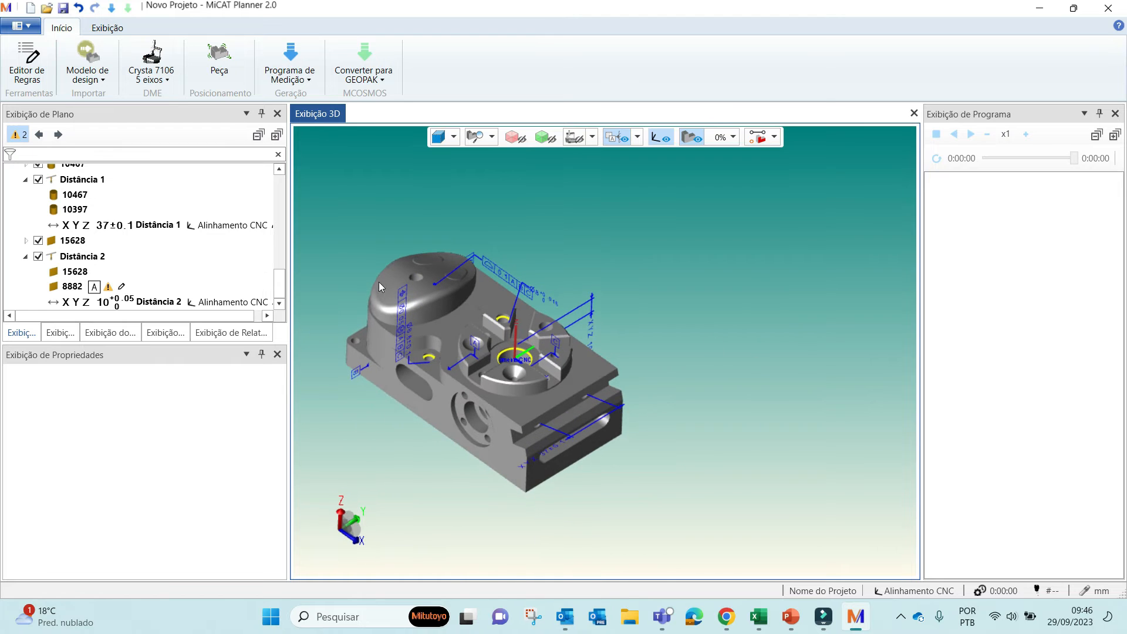
click(232, 332)
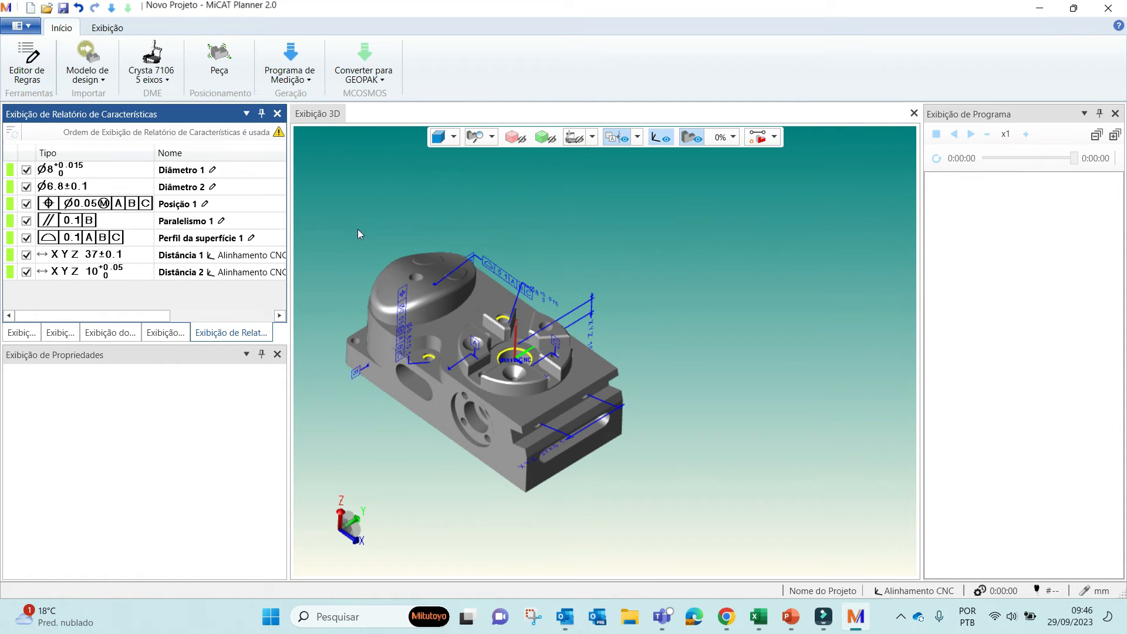
middle_drag(561, 259, 545, 342)
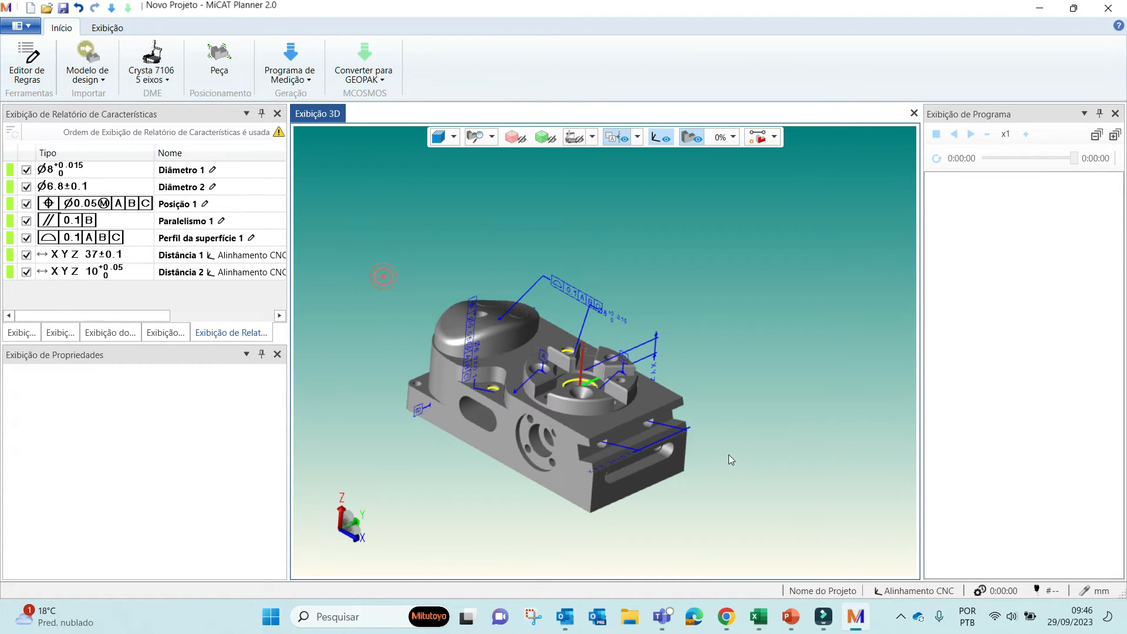
scroll(731, 459, down, 2)
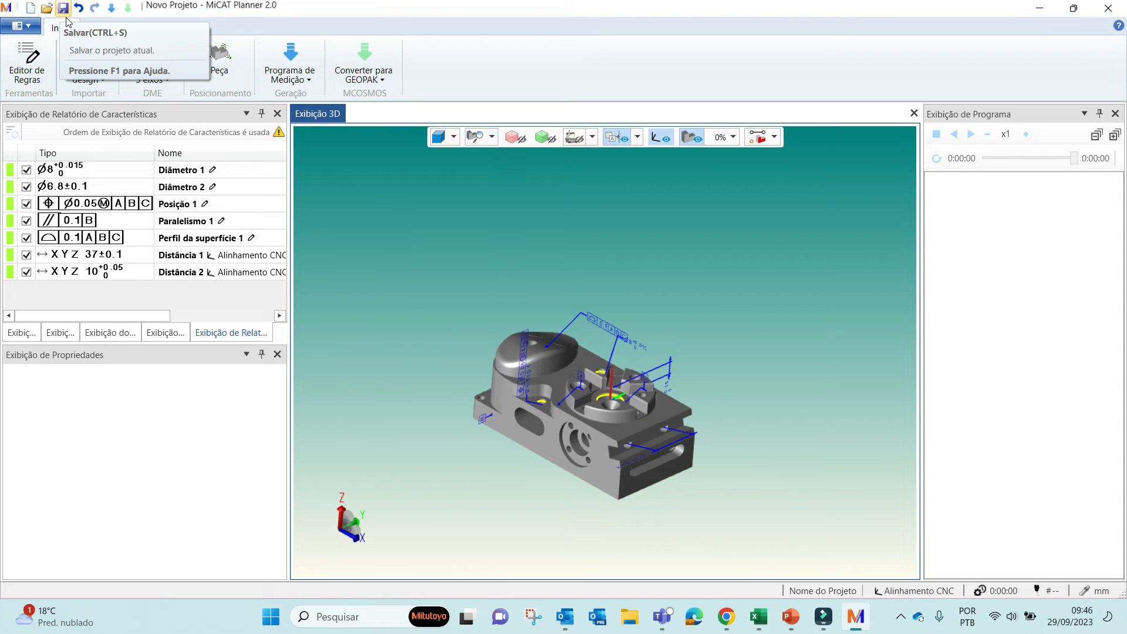
Show the measuring machine in the 3D view and examine where the part sits on its table
click(574, 138)
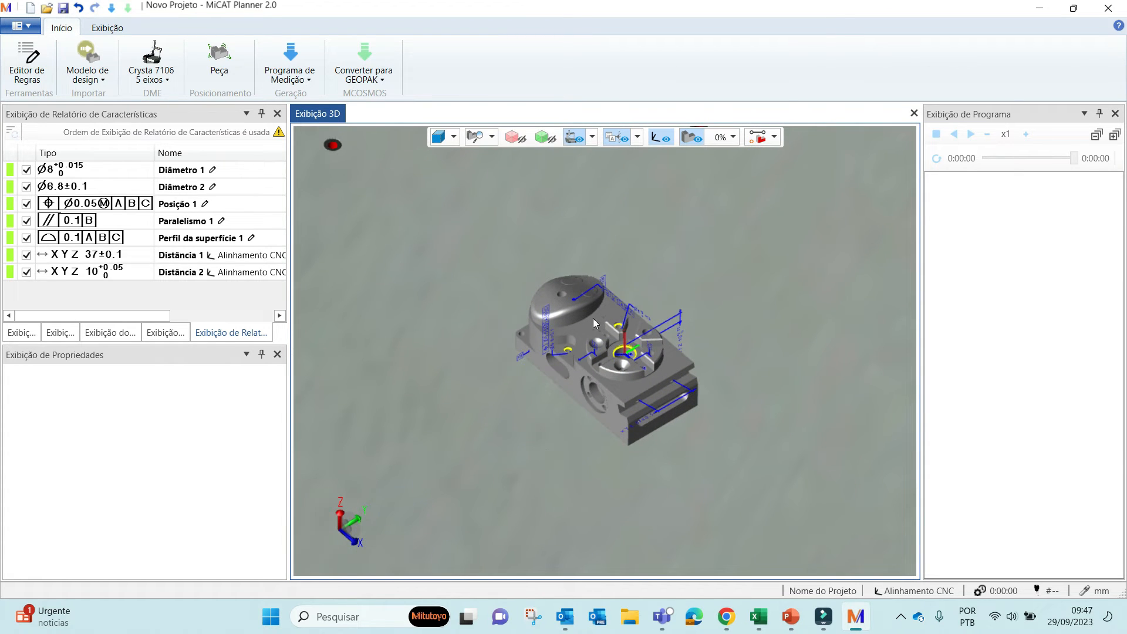
scroll(487, 476, down, 6)
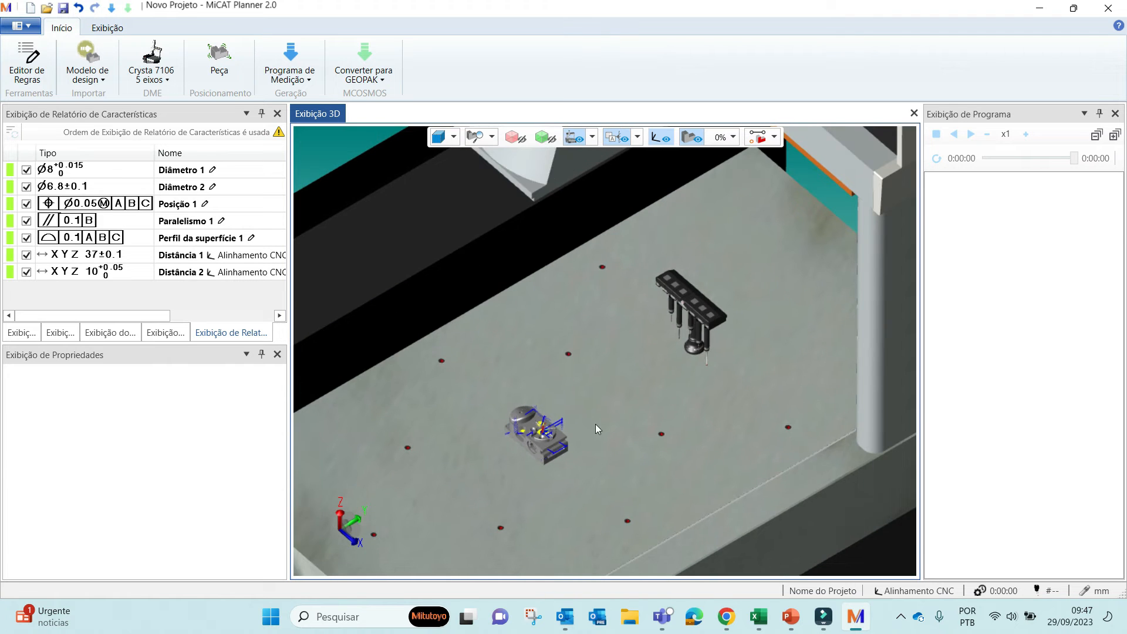
middle_drag(596, 424, 486, 504)
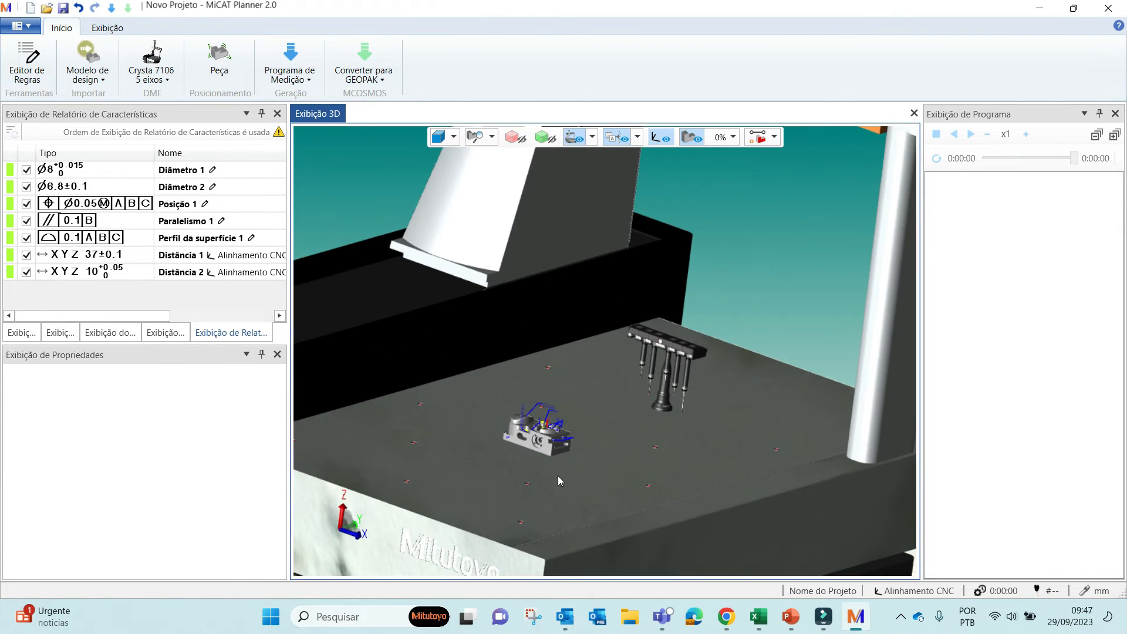
mouse_move(558, 475)
middle_down()
mouse_move(608, 445)
mouse_move(572, 471)
middle_up()
scroll(485, 435, up, 8)
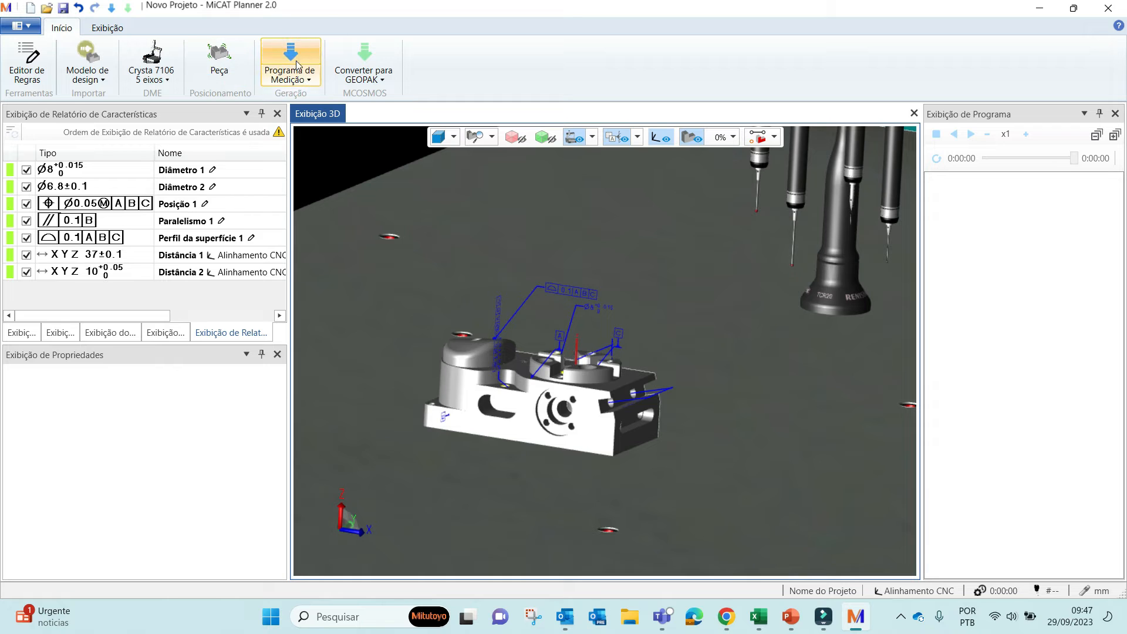
Position the part manually on the machine, raising it above the table to Z 172.971, and apply the placement
click(215, 75)
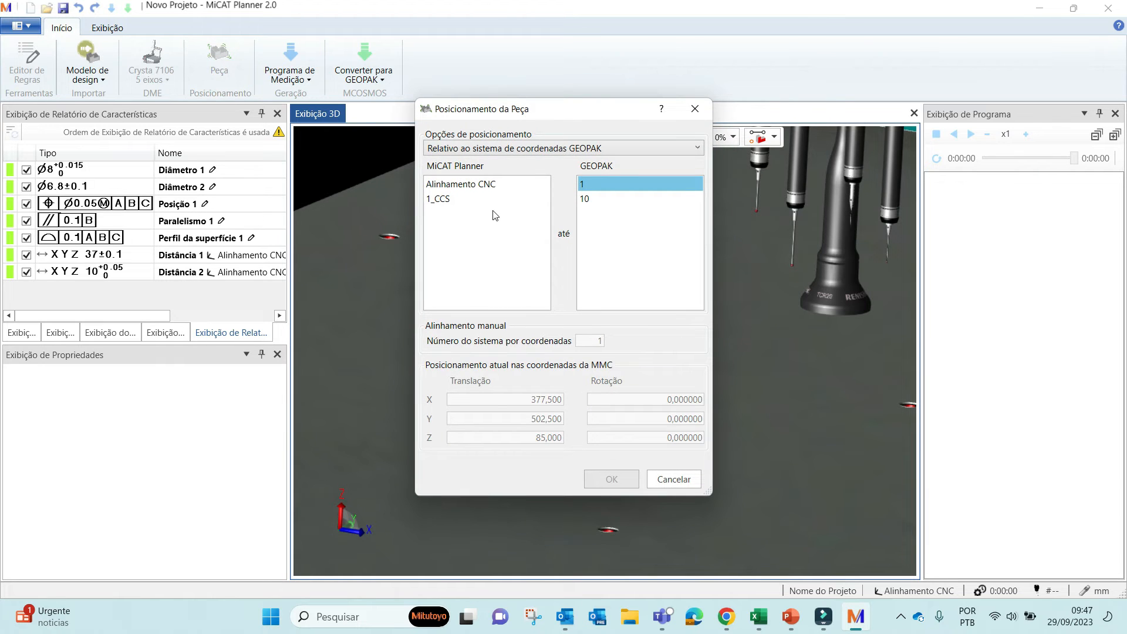
click(505, 148)
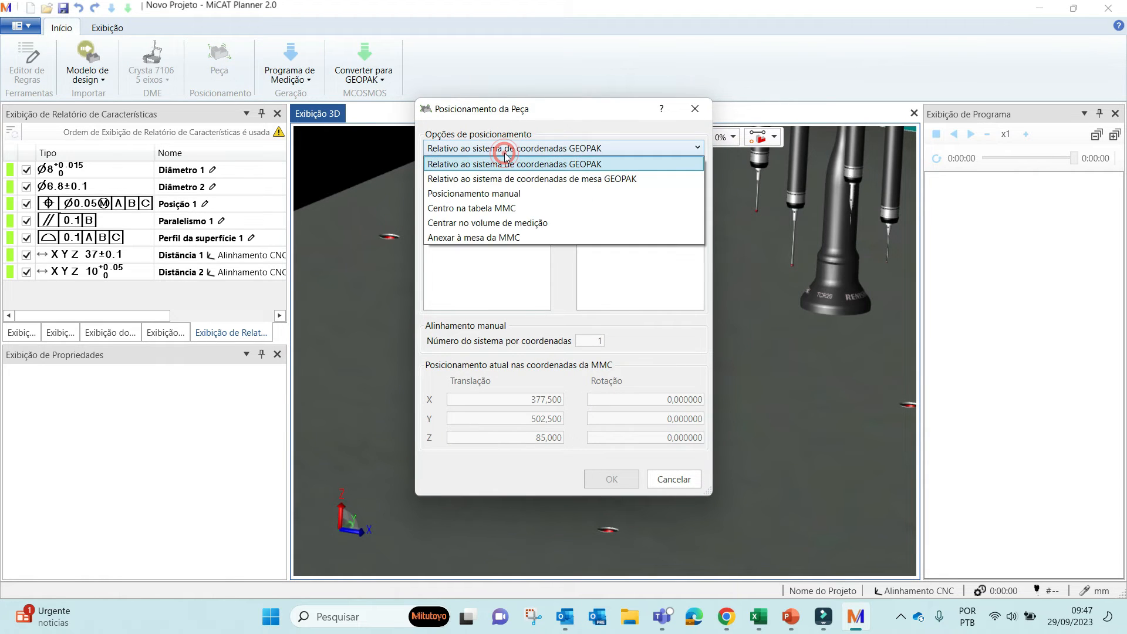
click(495, 190)
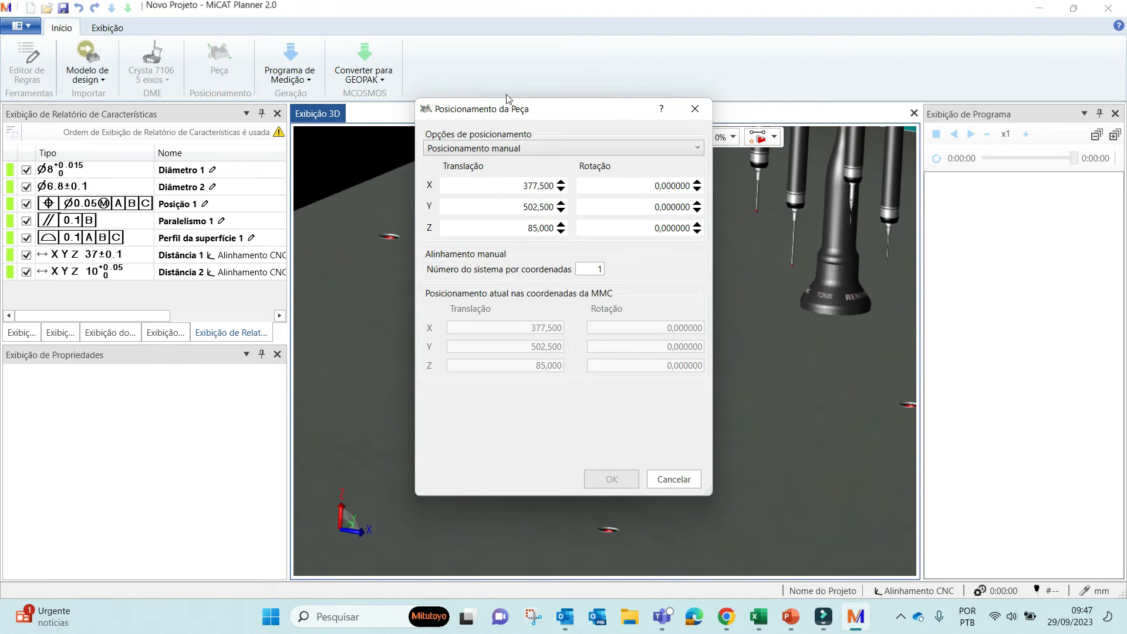
drag(488, 109, 96, 139)
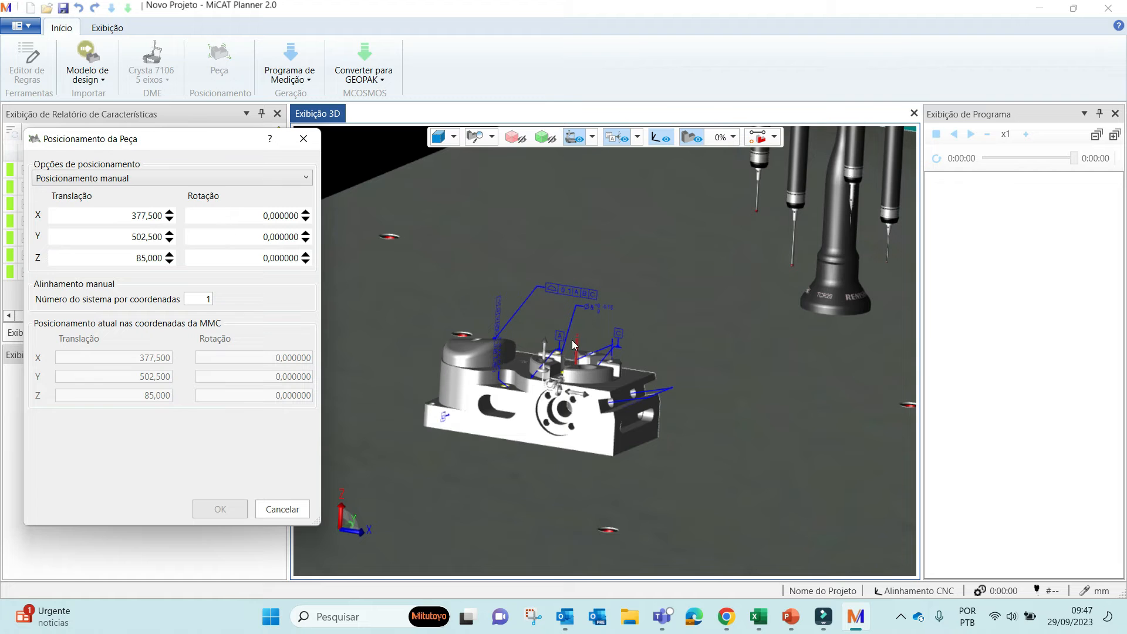
drag(544, 354, 549, 234)
scroll(572, 365, down, 1)
middle_drag(572, 365, 702, 333)
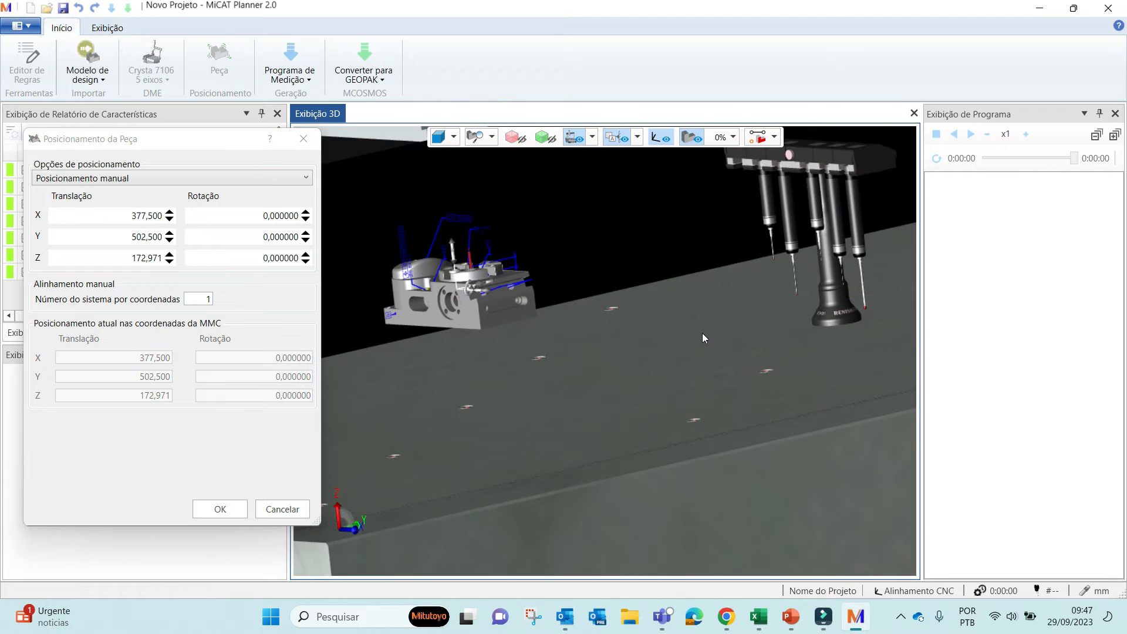
click(220, 509)
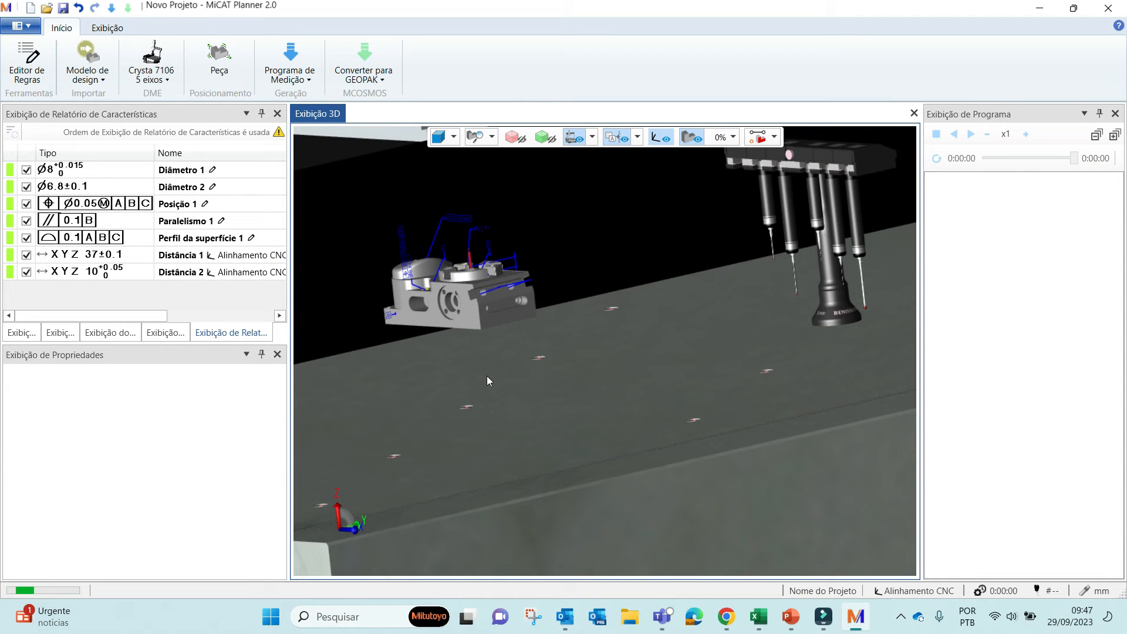
Check the part's placement from closer up, then hide the measuring machine in the 3D view
click(433, 379)
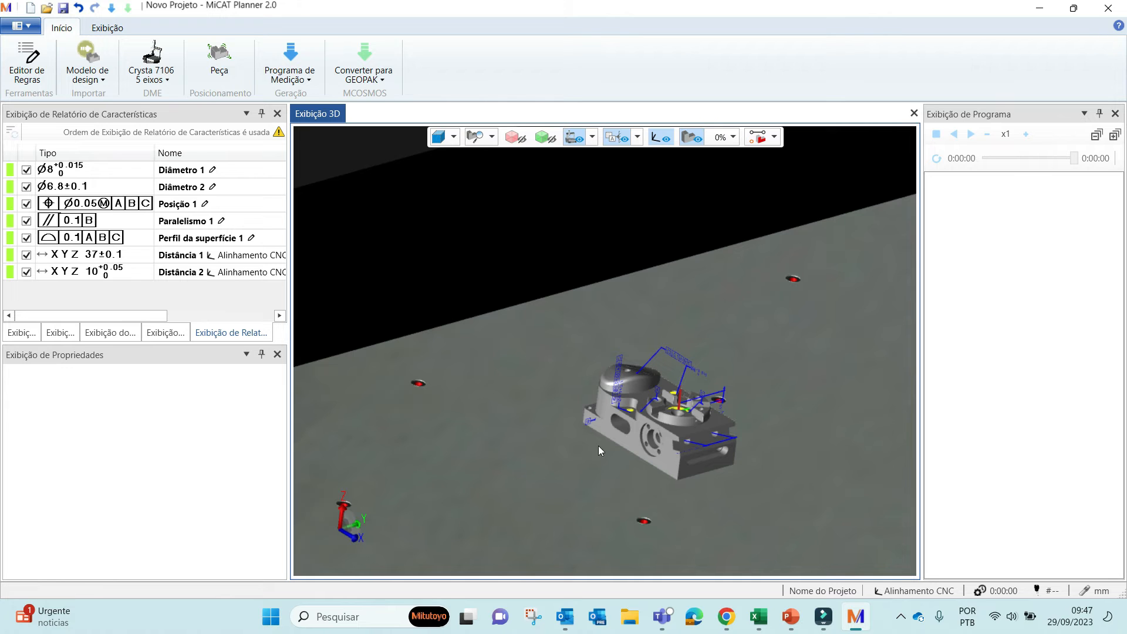
middle_drag(506, 446, 460, 347)
scroll(503, 347, up, 4)
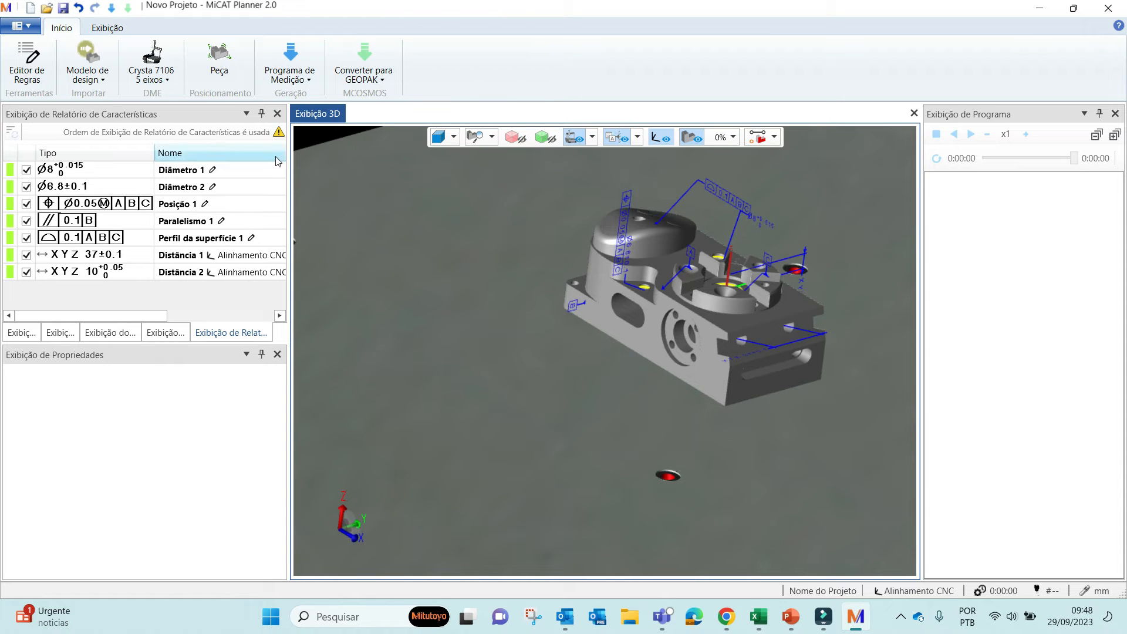
click(573, 138)
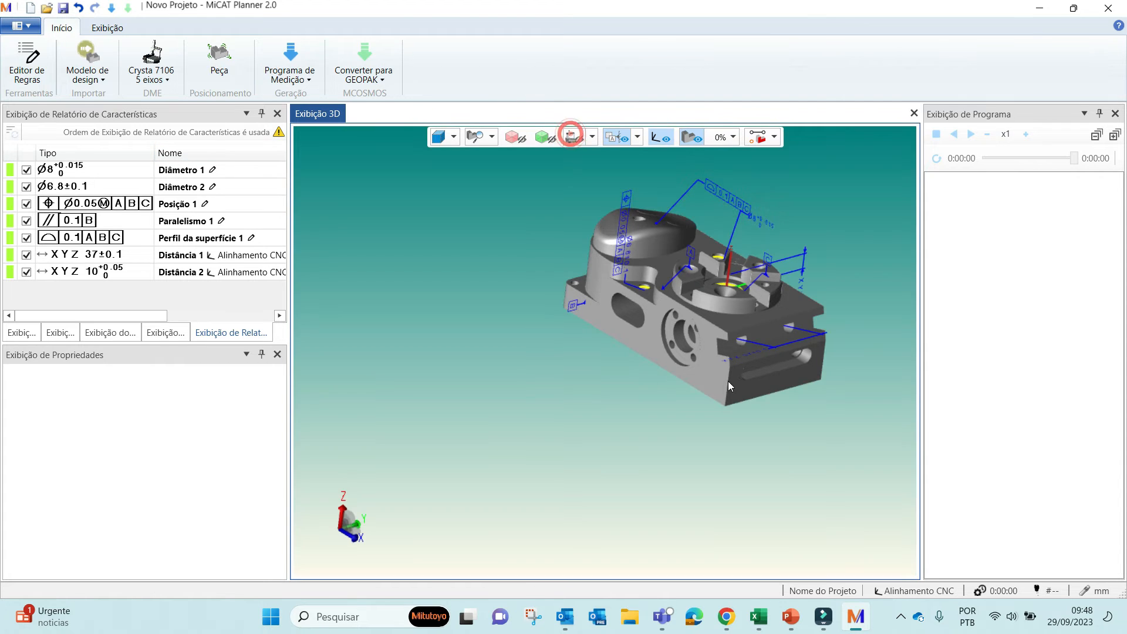
Add an anti-collision zone on the underside face of the part
drag(575, 423, 543, 361)
drag(538, 442, 543, 401)
click(543, 409)
right_click(543, 409)
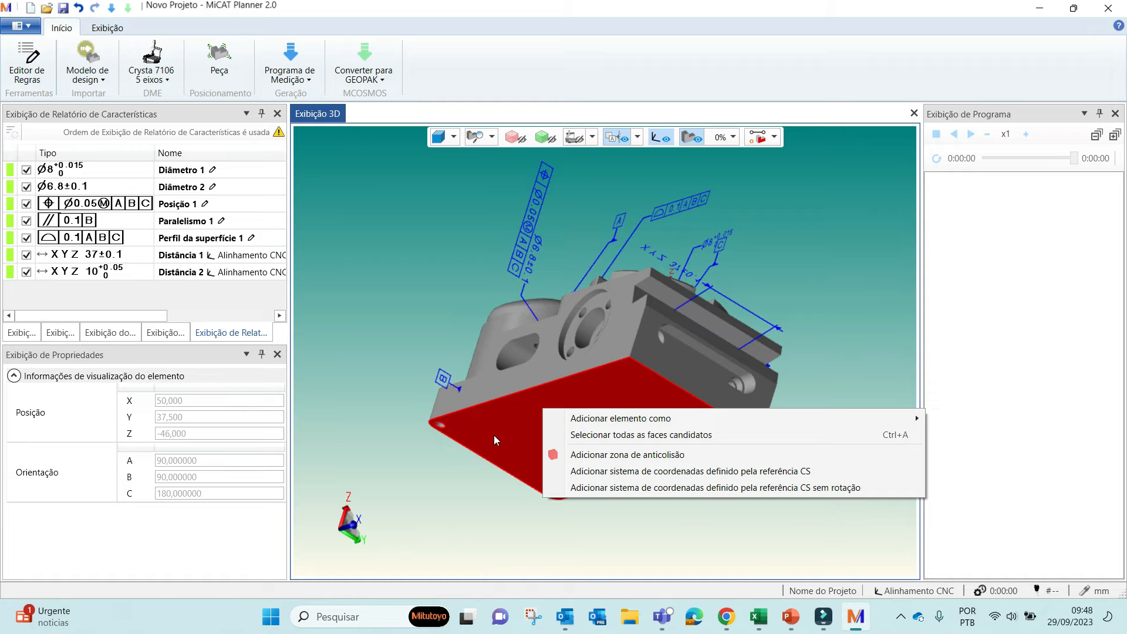
click(601, 456)
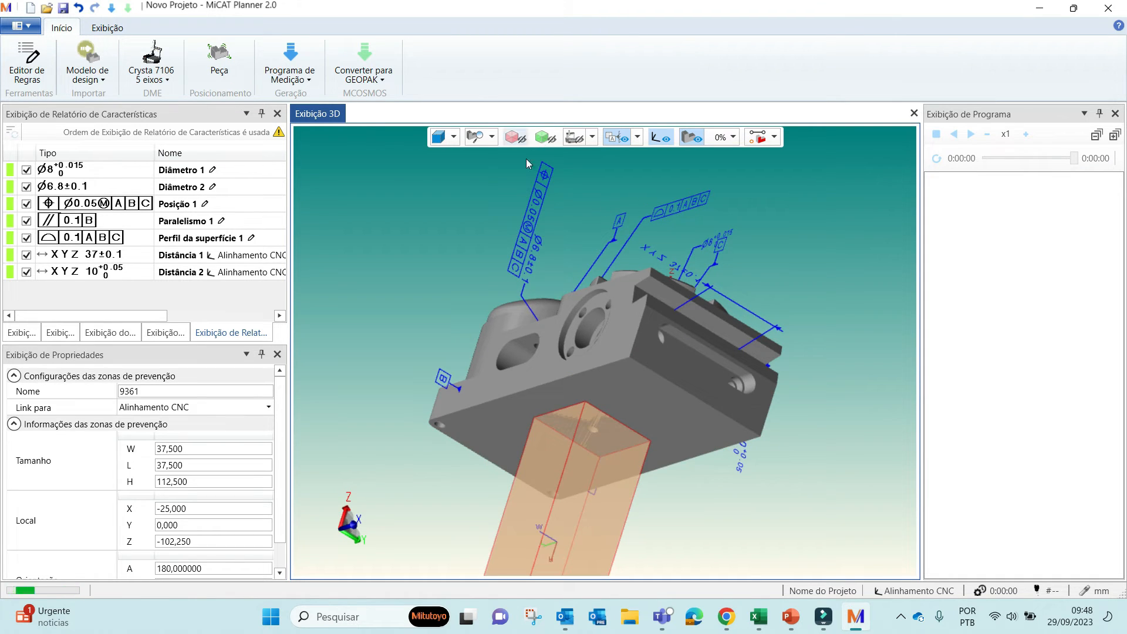
middle_drag(574, 234, 597, 357)
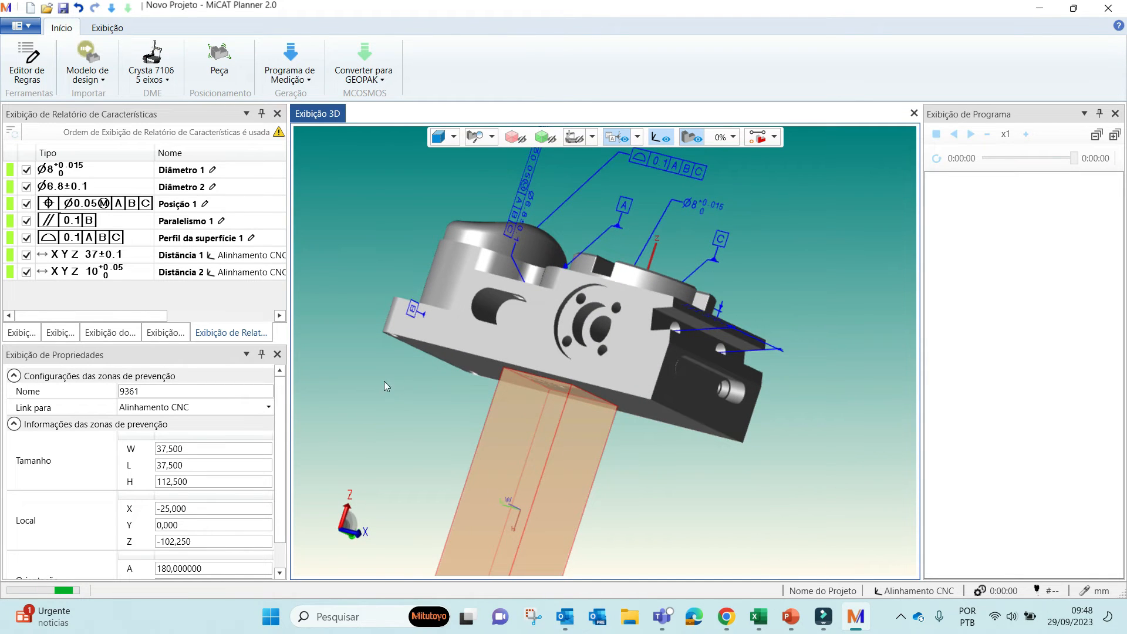
middle_drag(384, 381, 396, 340)
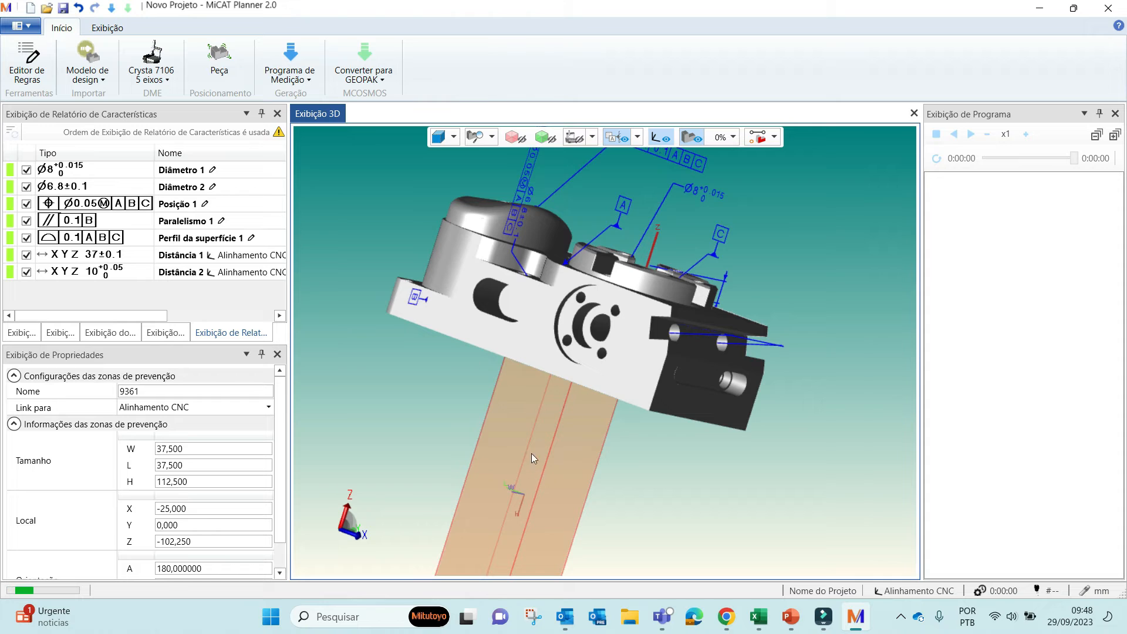
middle_drag(633, 482, 700, 421)
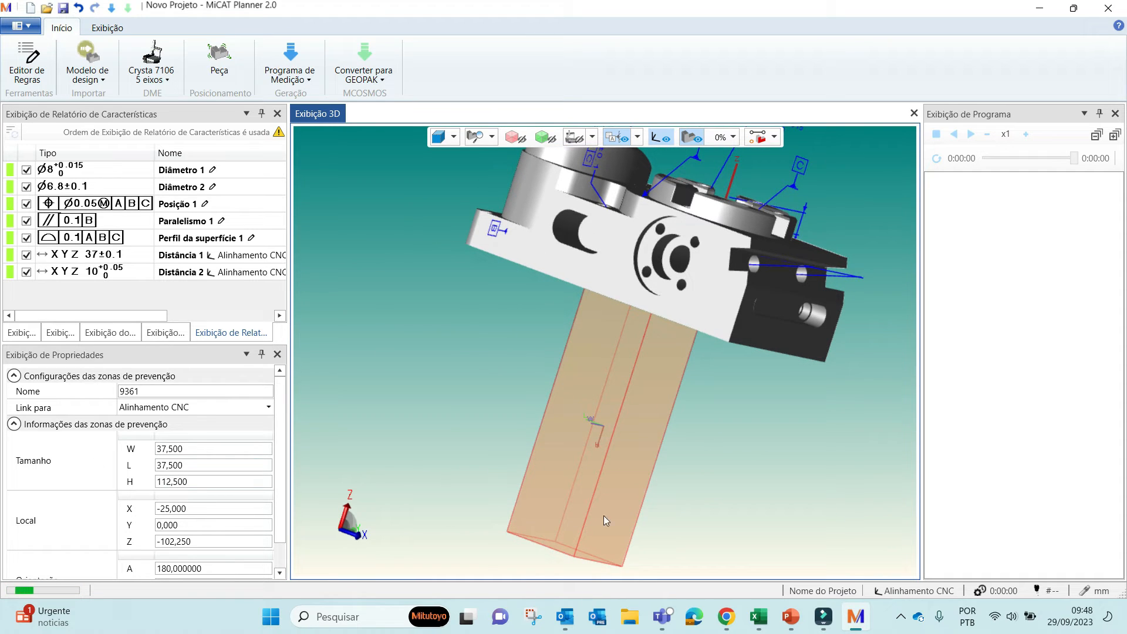
Reselect the anti-collision zone under the part and set its length L to 200
scroll(571, 409, up, 5)
click(408, 393)
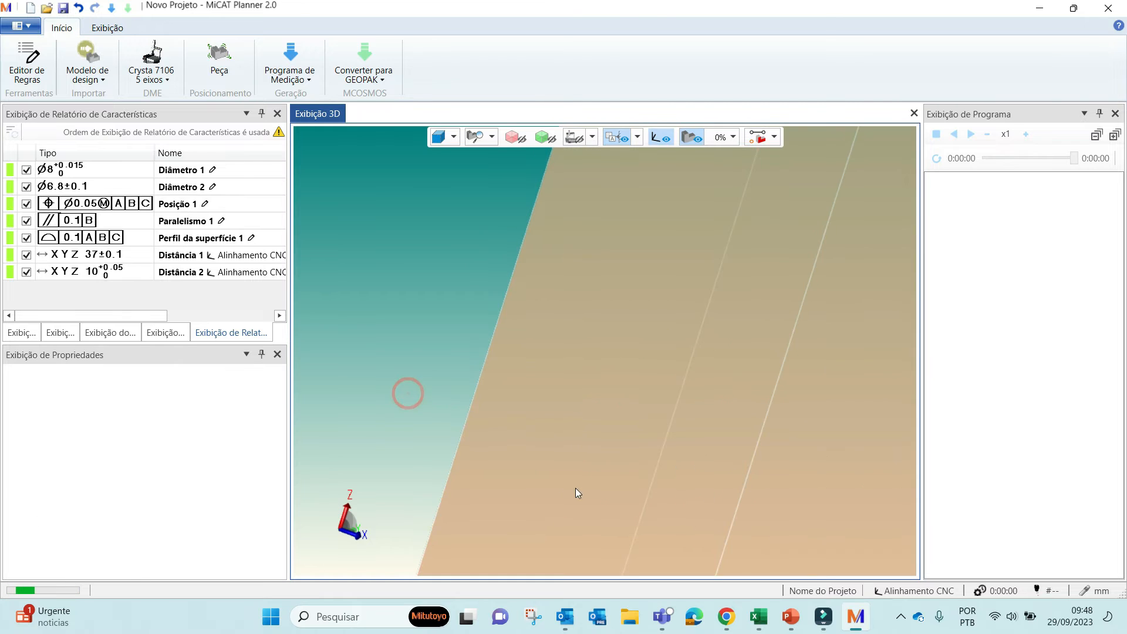
scroll(378, 354, down, 5)
click(484, 361)
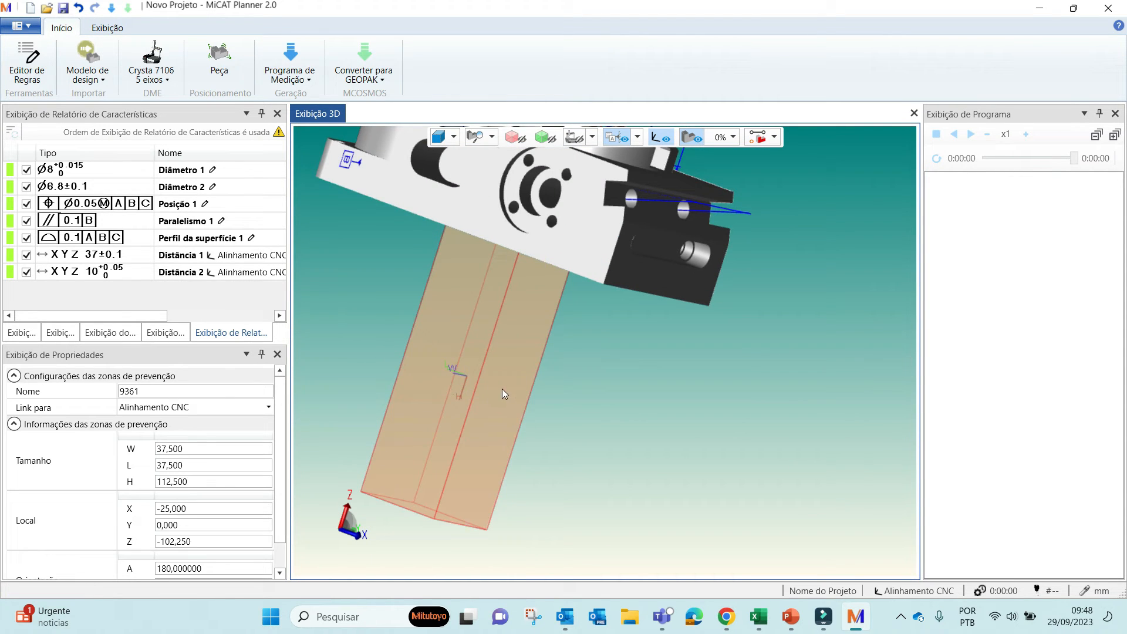
middle_drag(597, 379, 527, 418)
scroll(461, 371, up, 3)
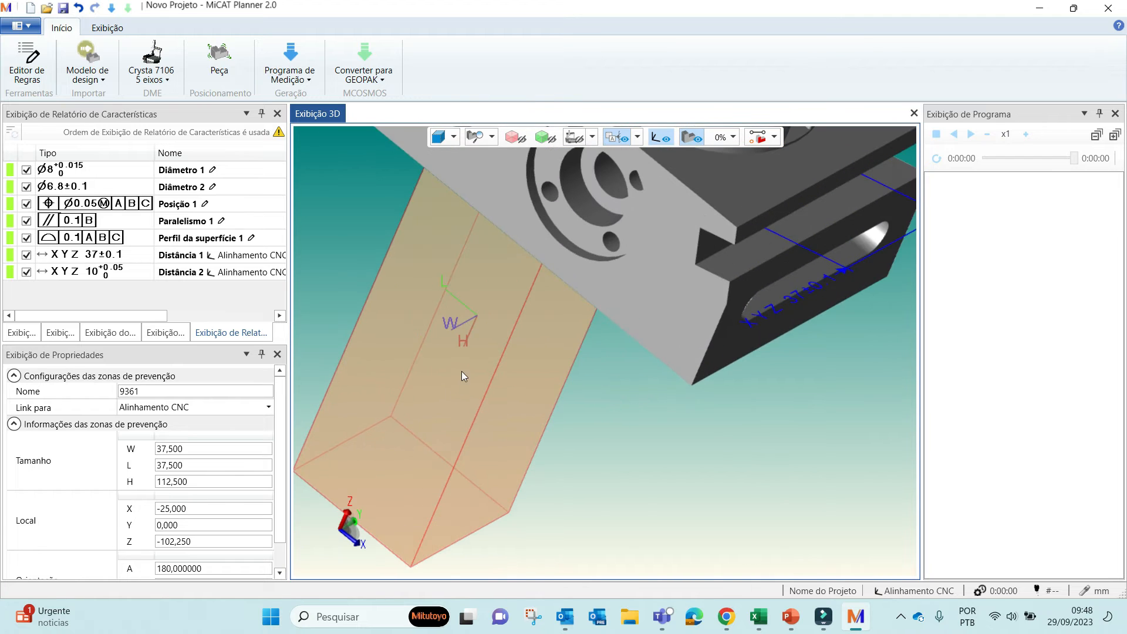
middle_drag(462, 371, 415, 272)
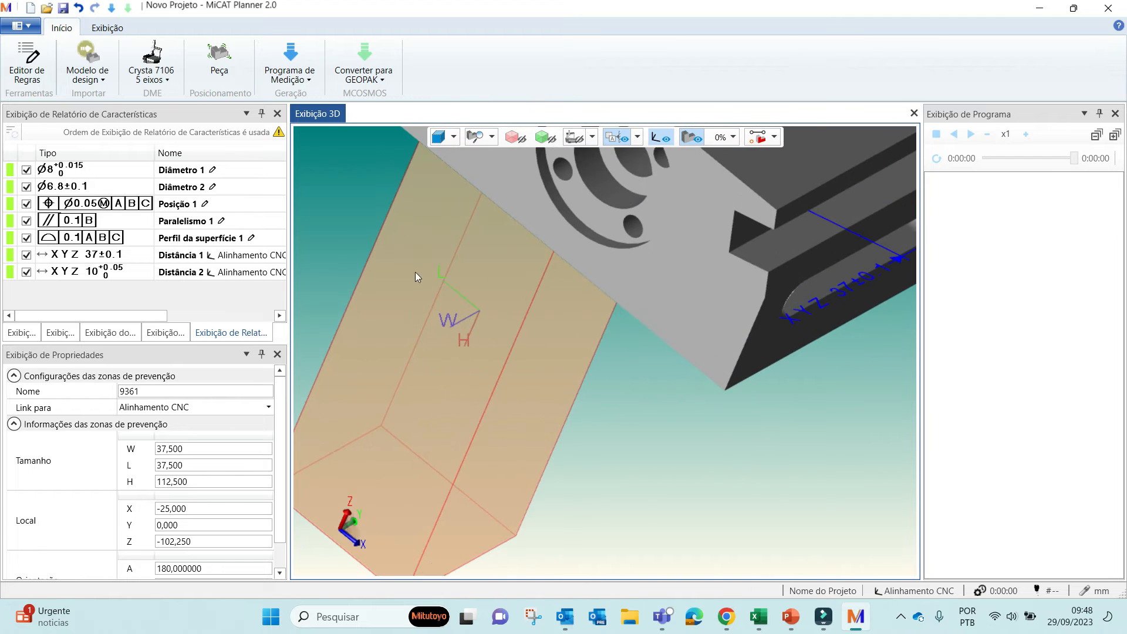
click(200, 467)
text(2)
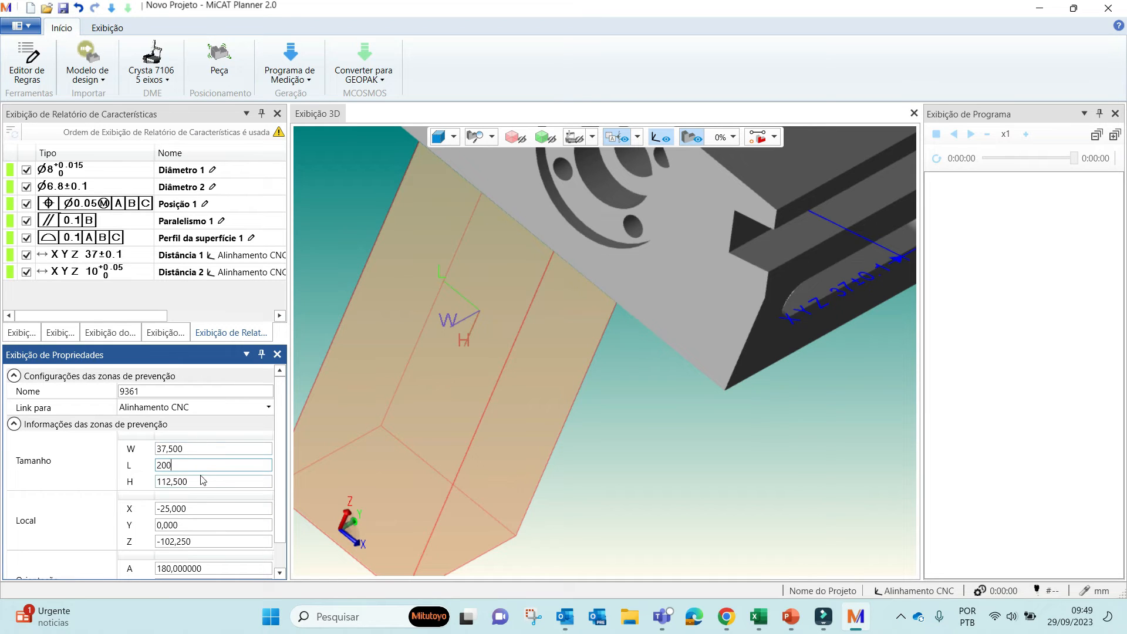
Set the anti-collision zone's width W to 100 and check how it covers the part's underside
click(182, 450)
click(190, 449)
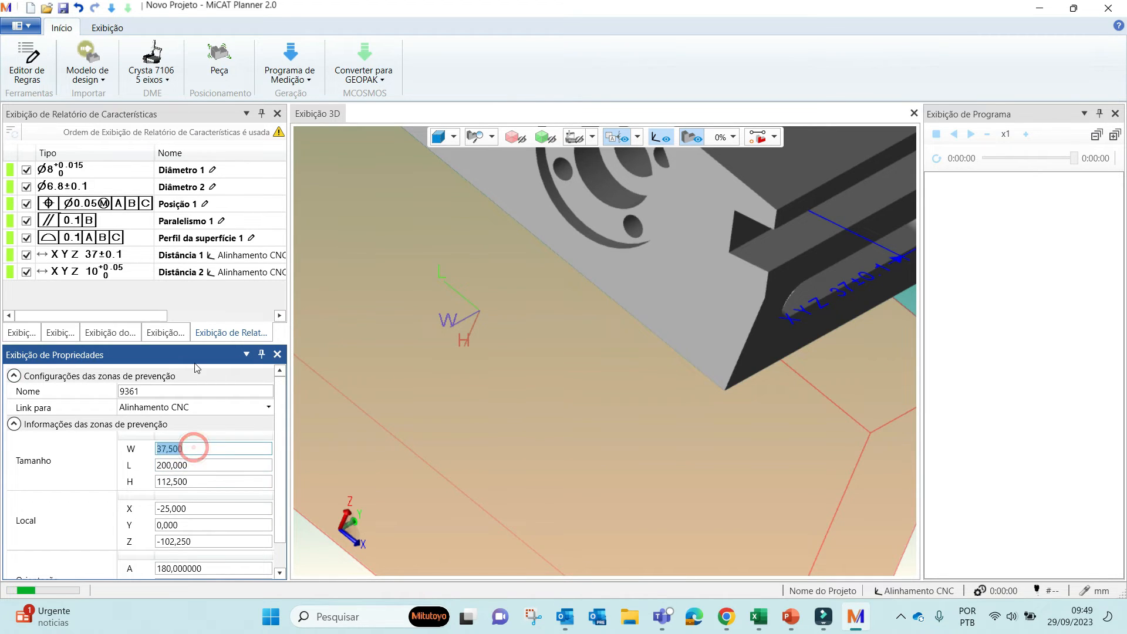
text(100)
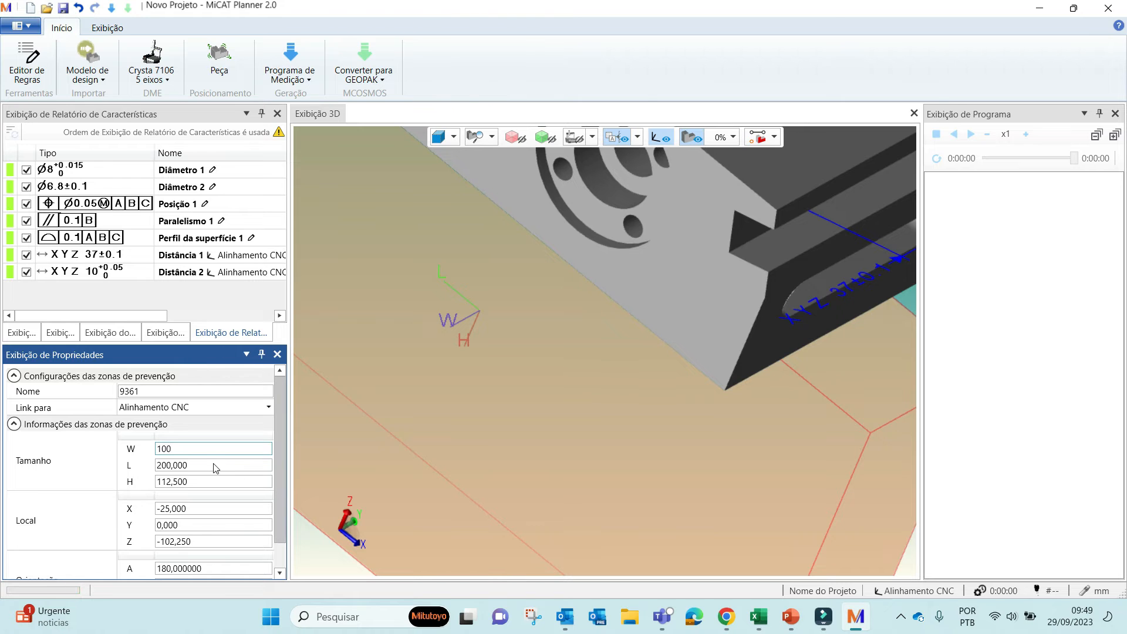
click(214, 465)
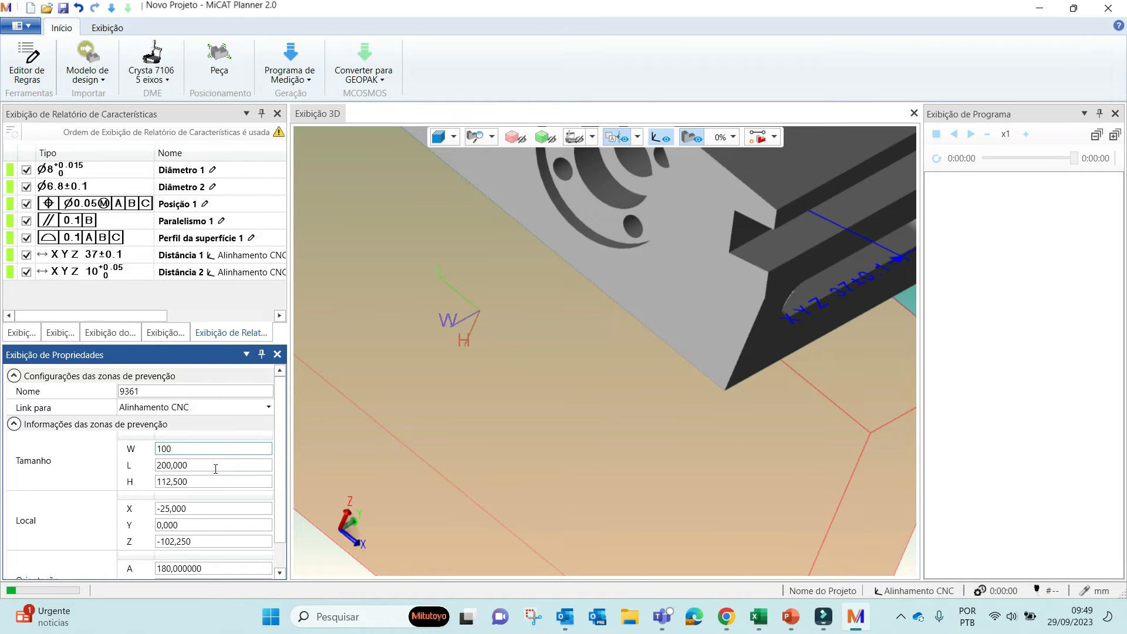
click(214, 465)
scroll(721, 252, down, 6)
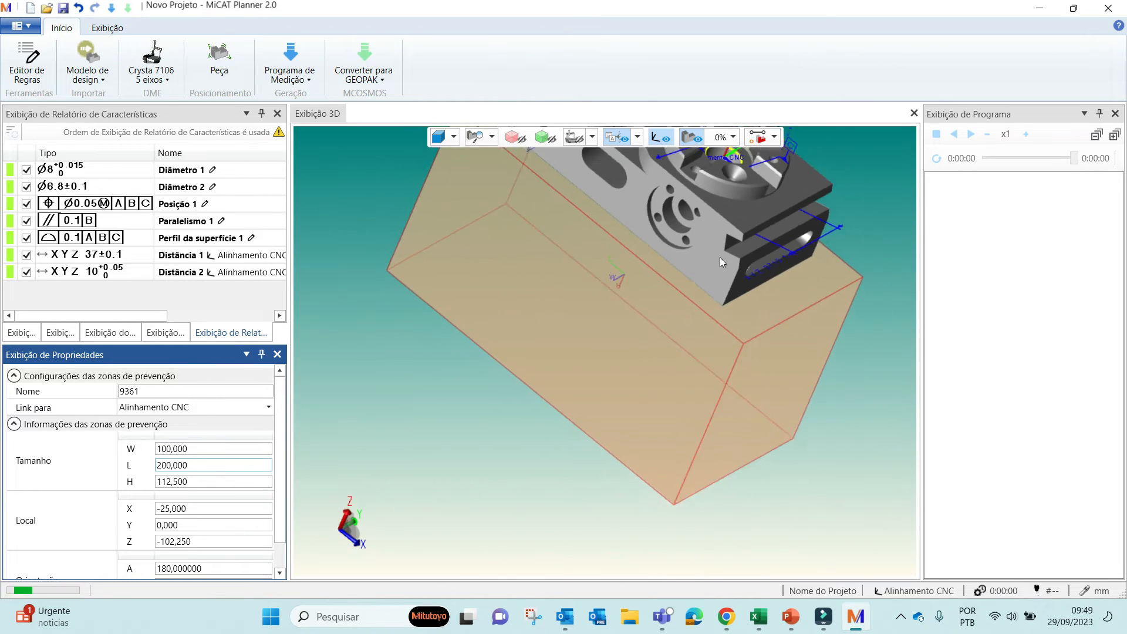
middle_drag(845, 229, 637, 326)
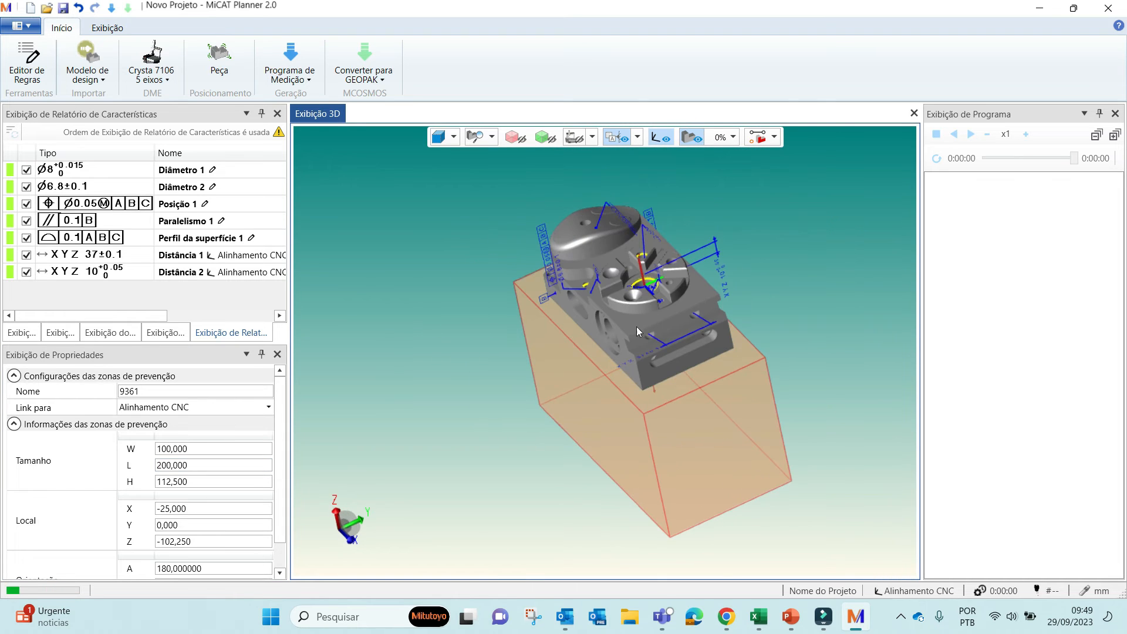
middle_drag(630, 368, 809, 346)
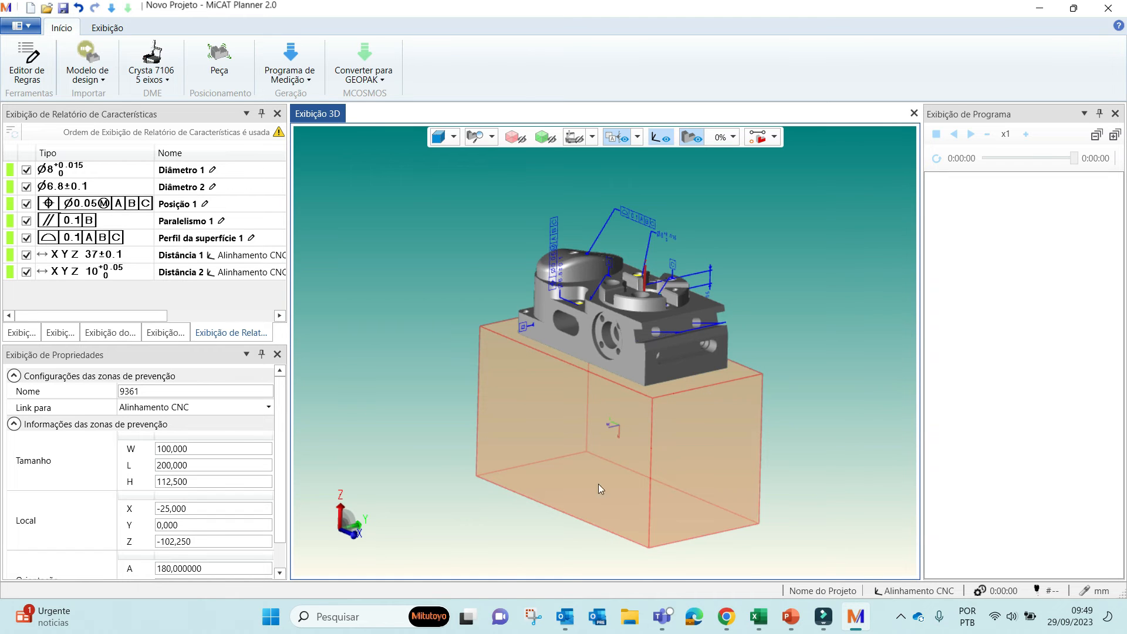
scroll(617, 374, up, 5)
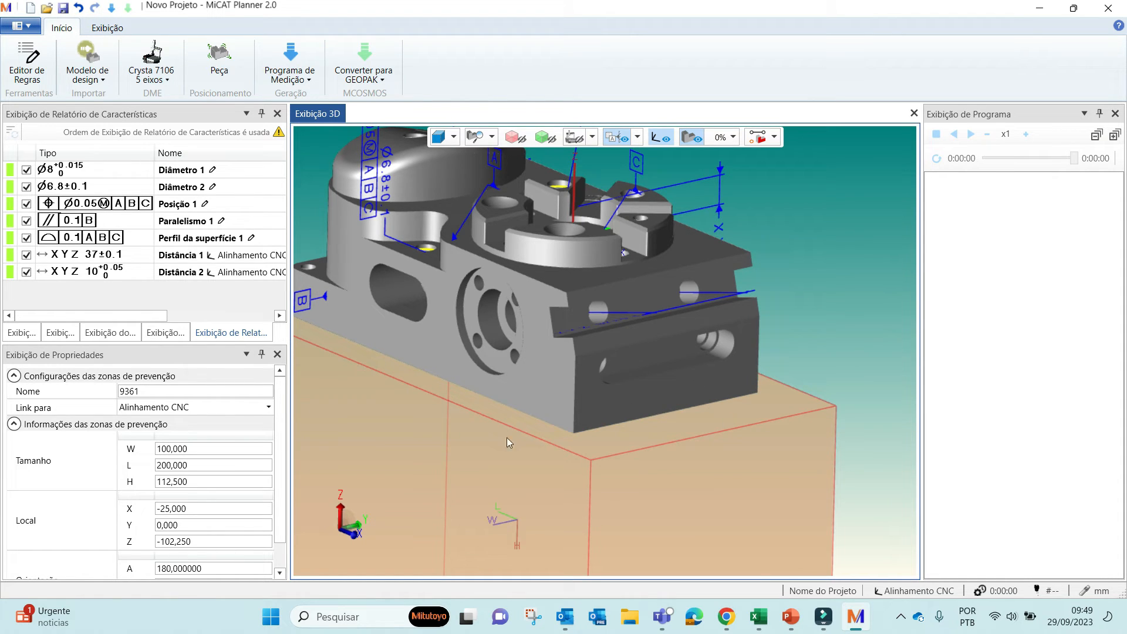
Add an anti-collision zone on the part's slotted end face and set its width W to 100
click(614, 410)
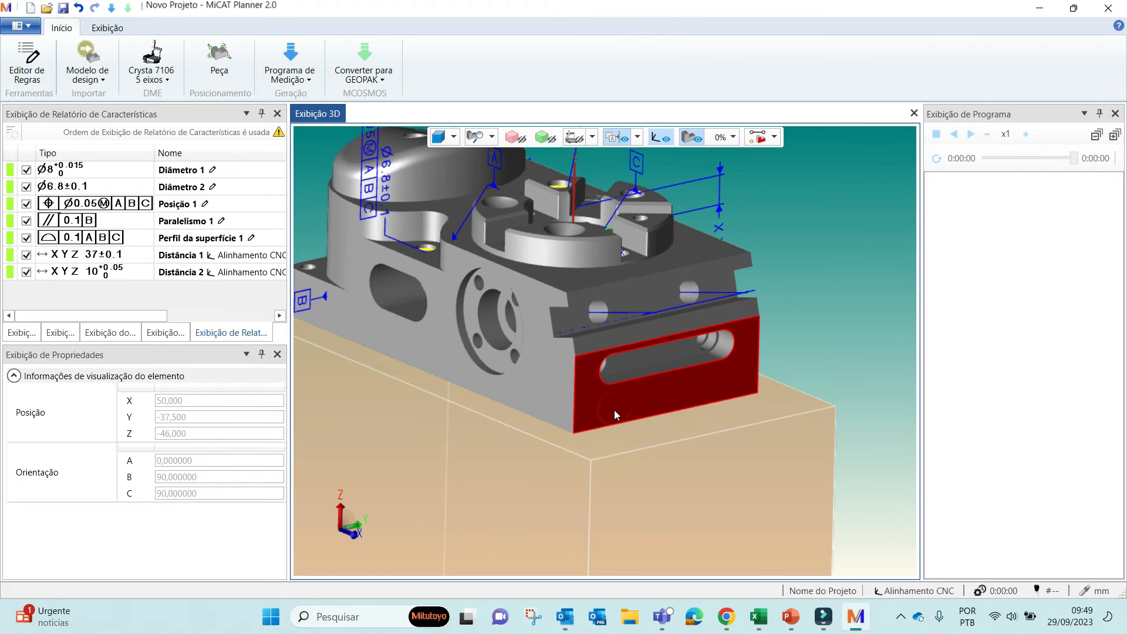
right_click(614, 410)
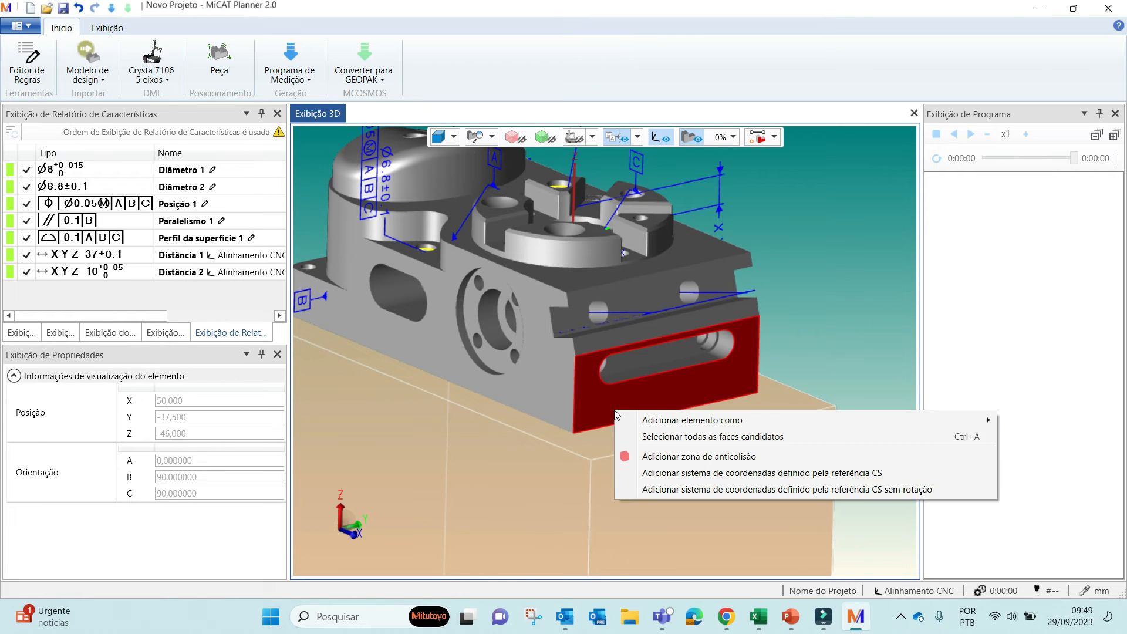
click(649, 458)
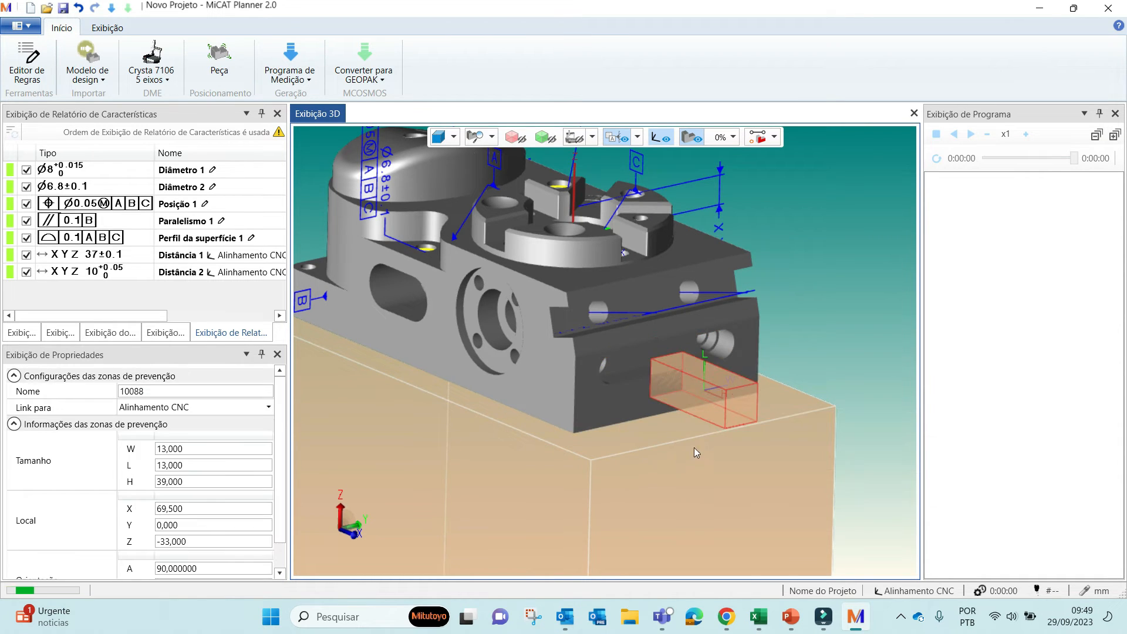
scroll(707, 367, up, 3)
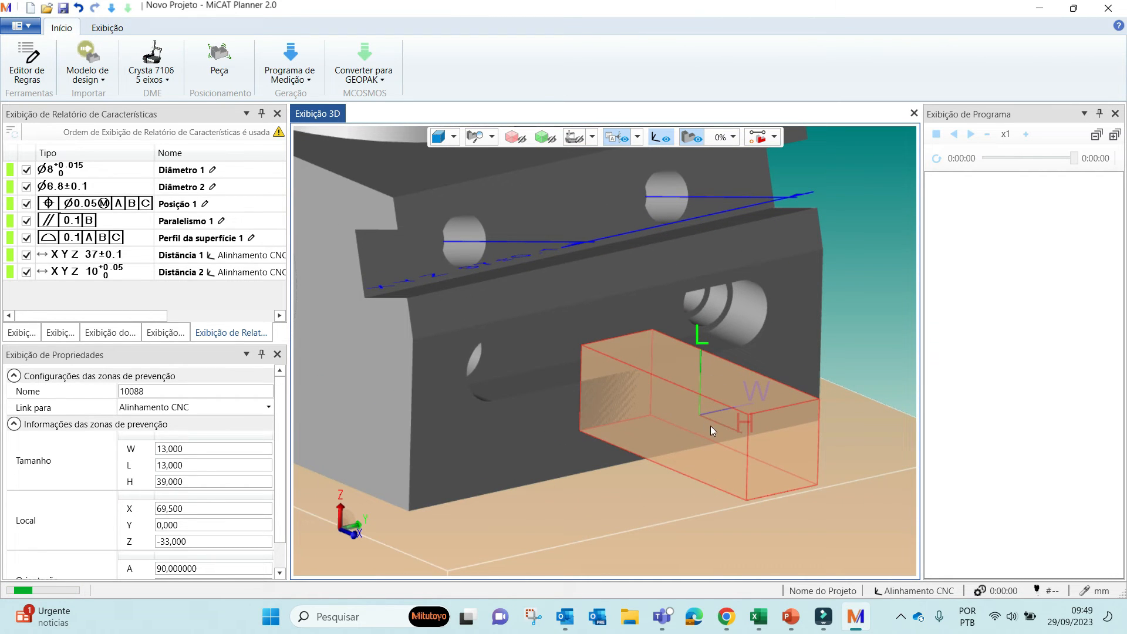
double_click(176, 448)
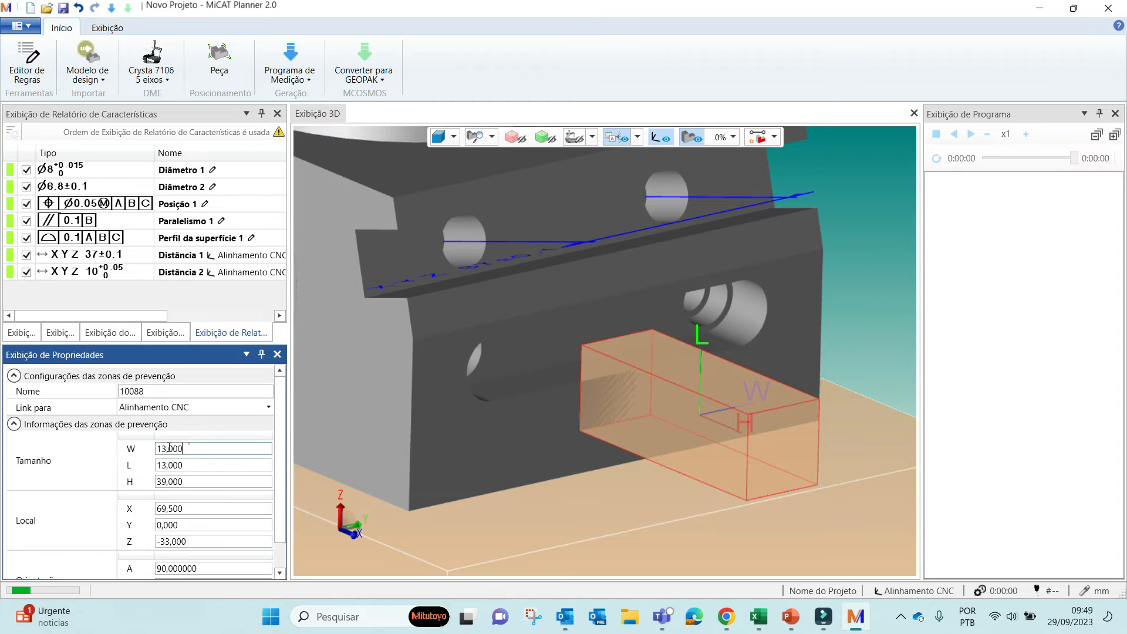
text(100)
click(211, 465)
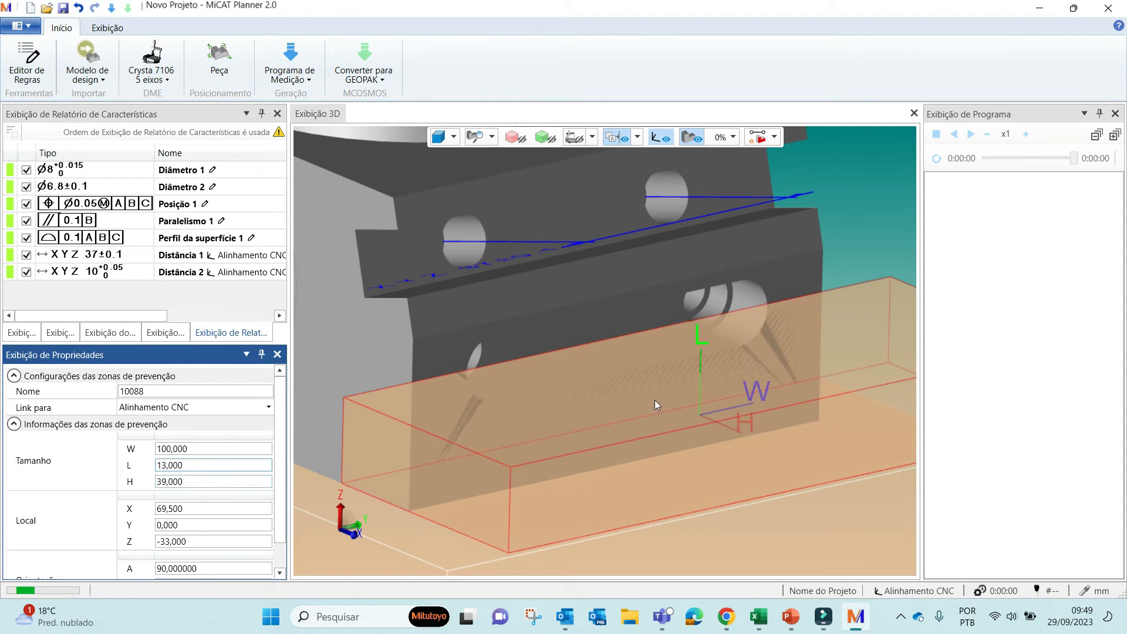
Move the end-face anti-collision zone down along its L axis, so that it mostly clears the slotted face
click(700, 357)
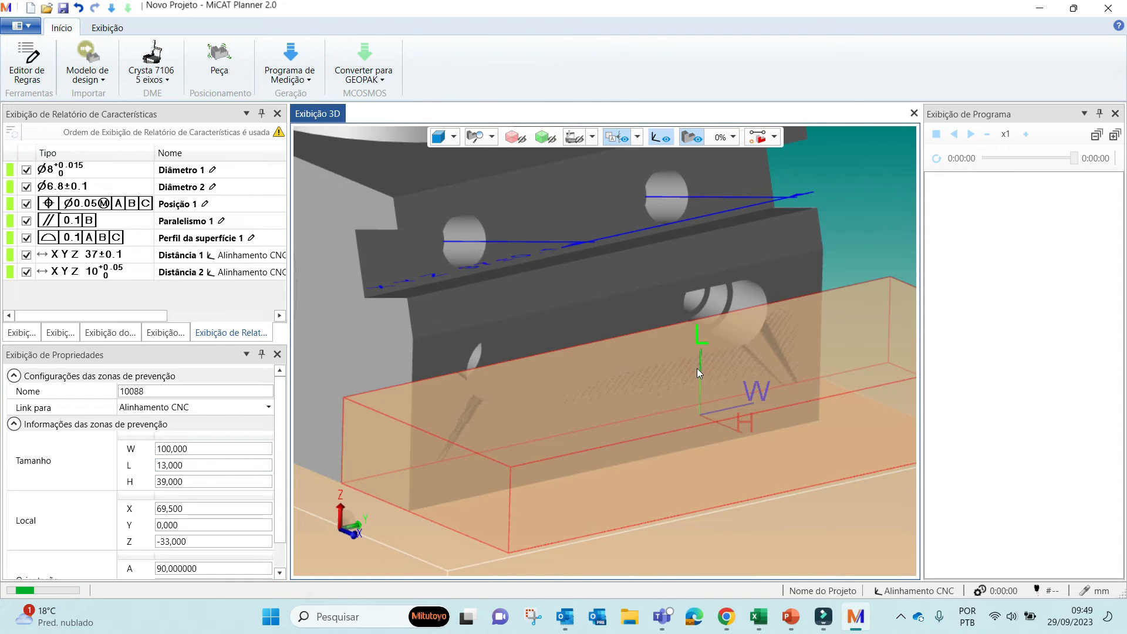
drag(697, 368, 692, 450)
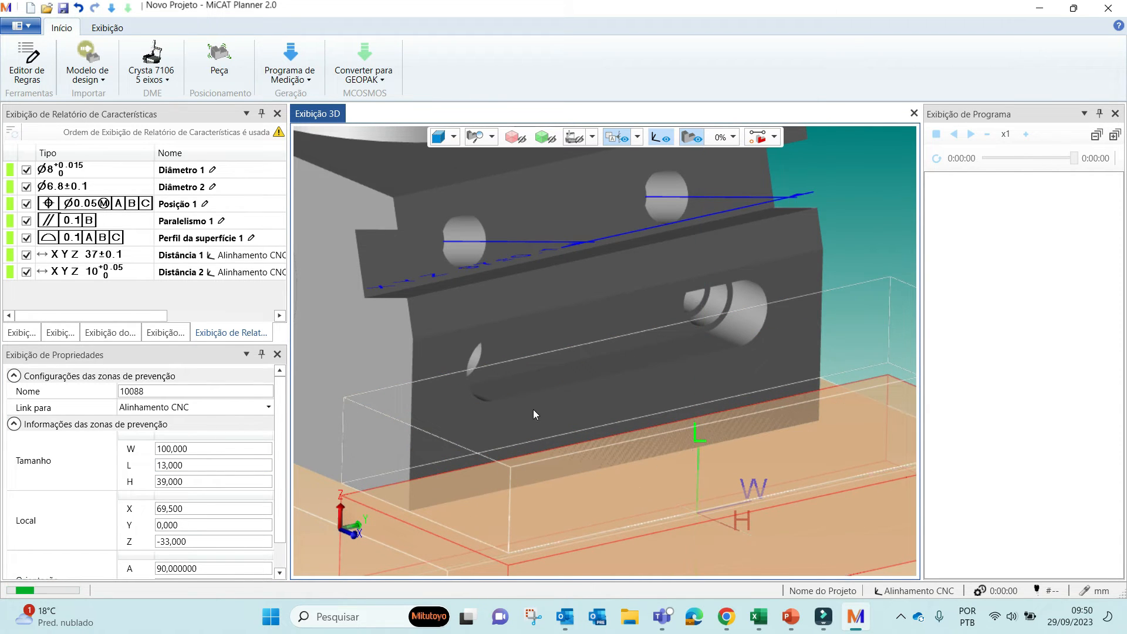
scroll(534, 409, down, 5)
middle_drag(746, 311, 773, 303)
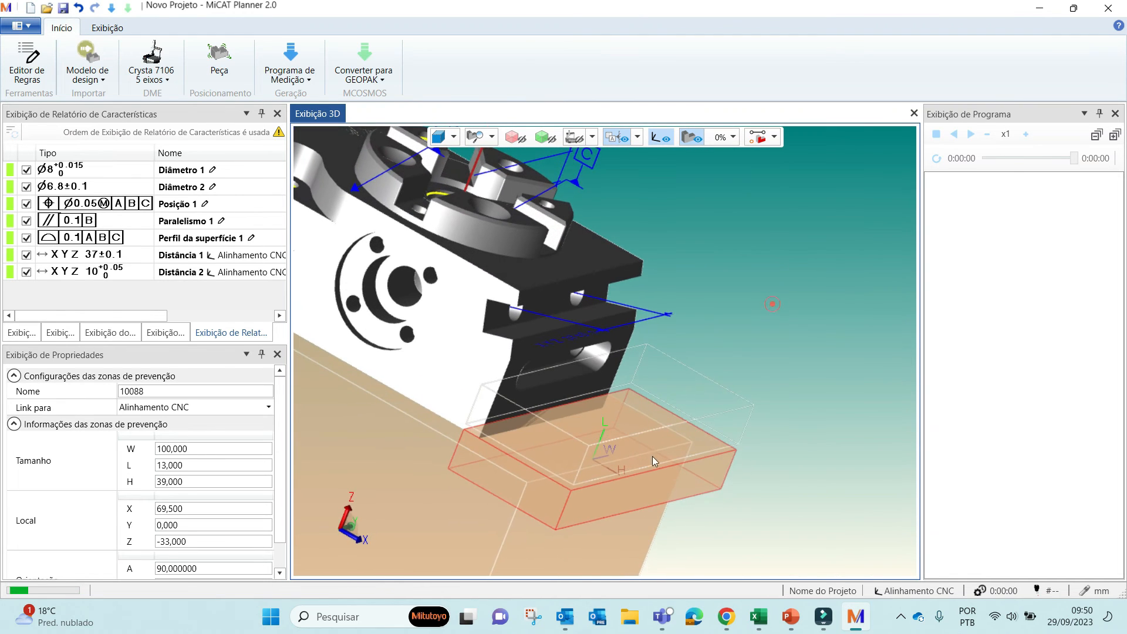
click(452, 381)
middle_drag(448, 403, 759, 395)
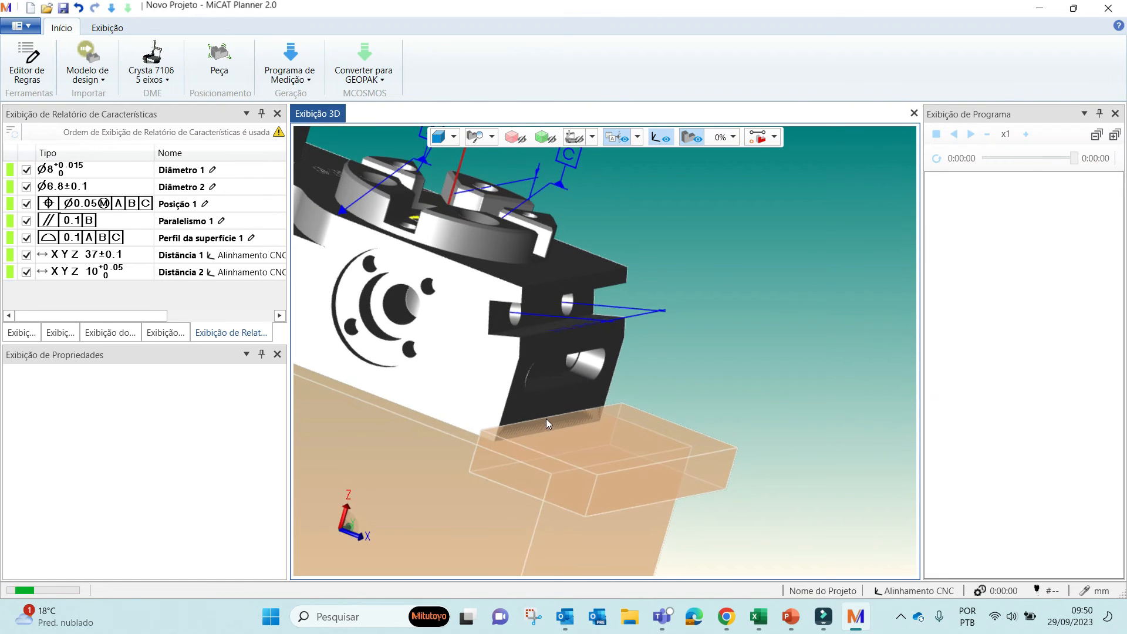
Add an anti-collision zone on the datum B side face and set its length L to 200
middle_drag(738, 309, 845, 359)
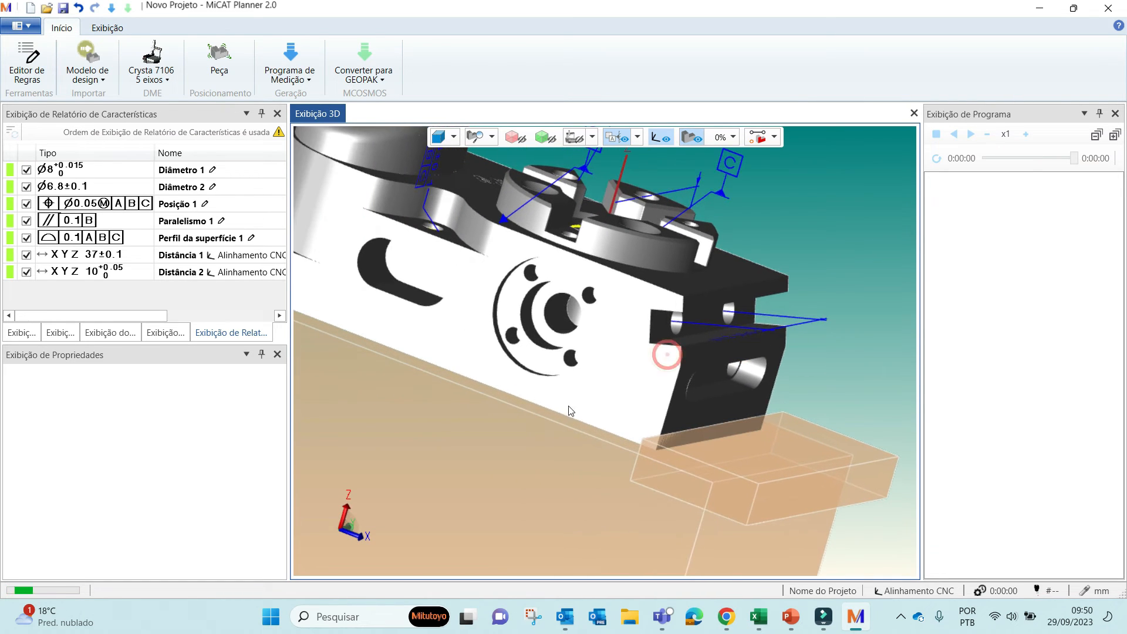
middle_drag(454, 316, 554, 374)
click(523, 390)
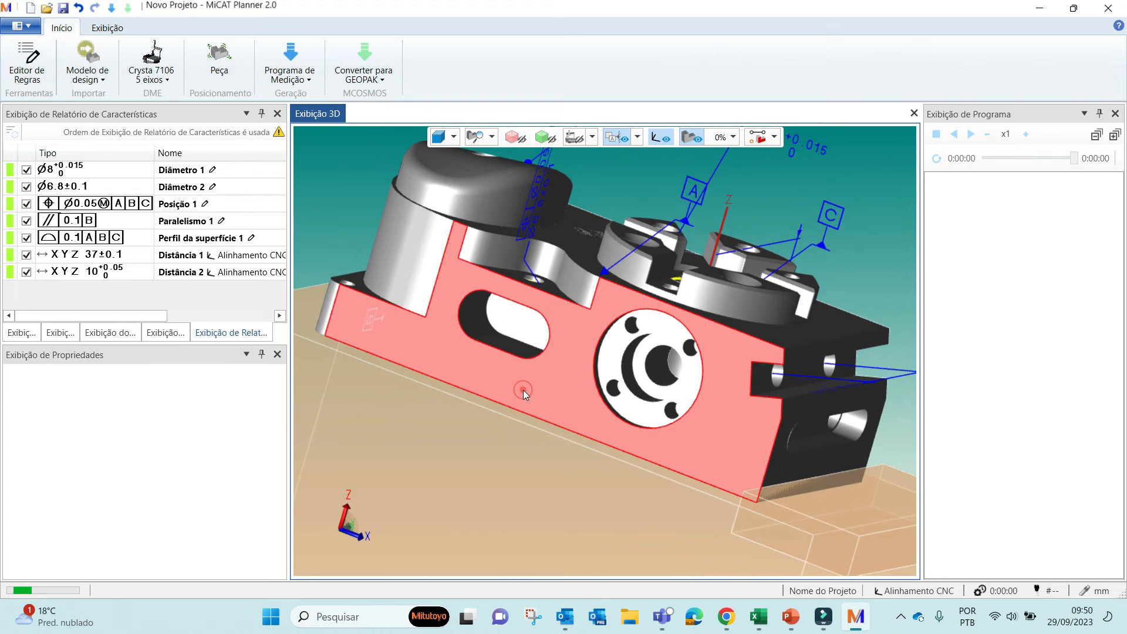
right_click(523, 390)
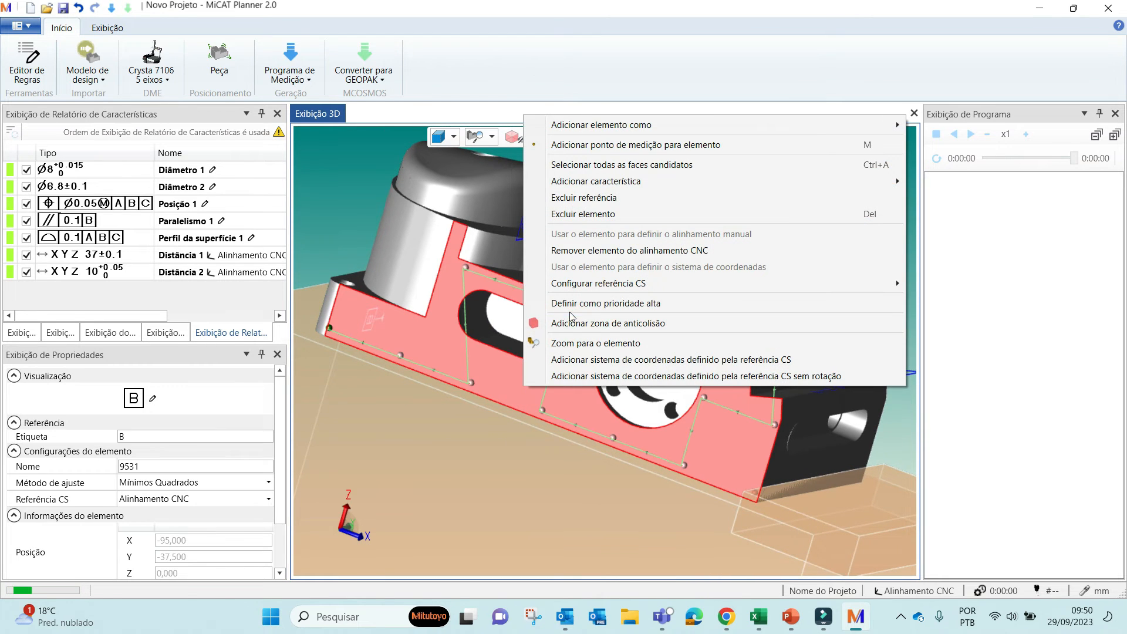
click(598, 327)
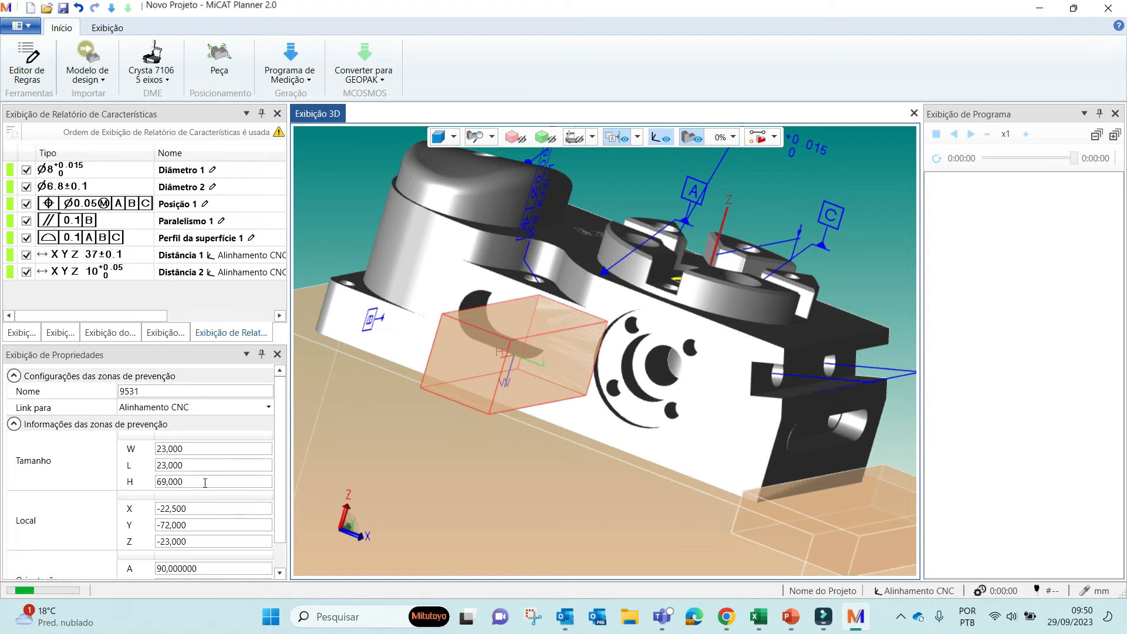
click(176, 464)
text(200)
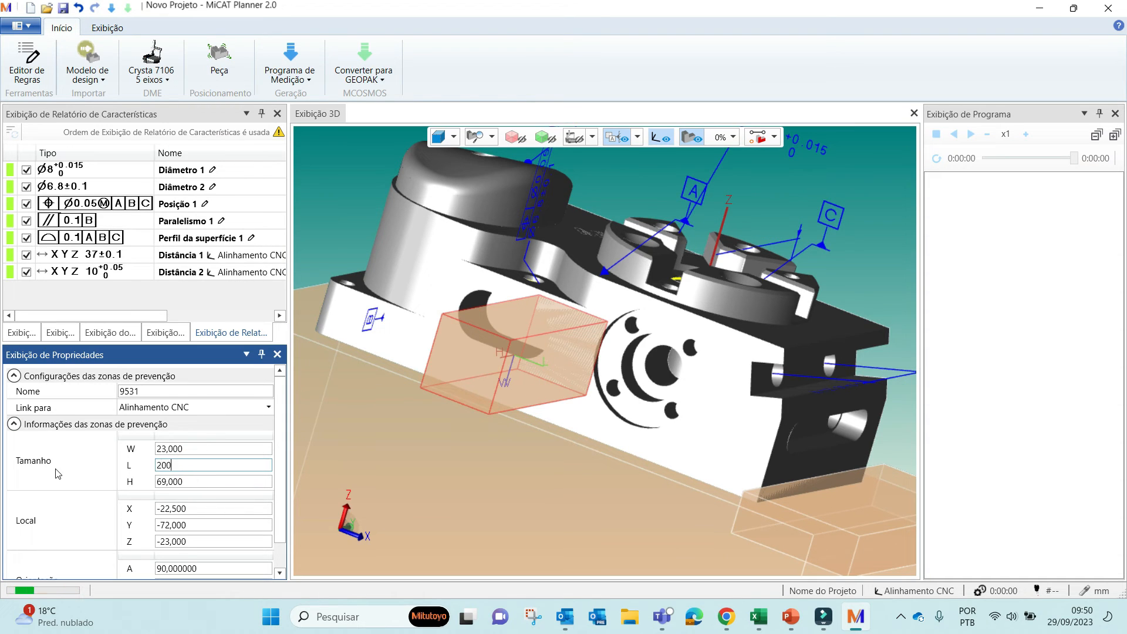
click(216, 448)
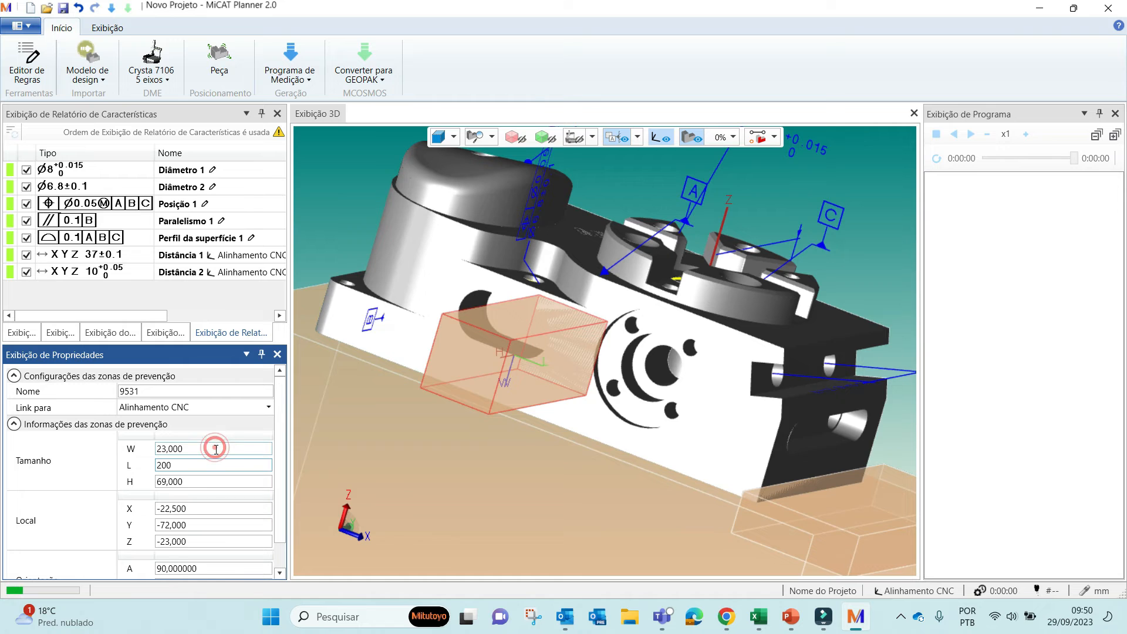
Move the datum B side anti-collision zone down along the face to about Z -53.5
click(537, 320)
drag(538, 320, 512, 420)
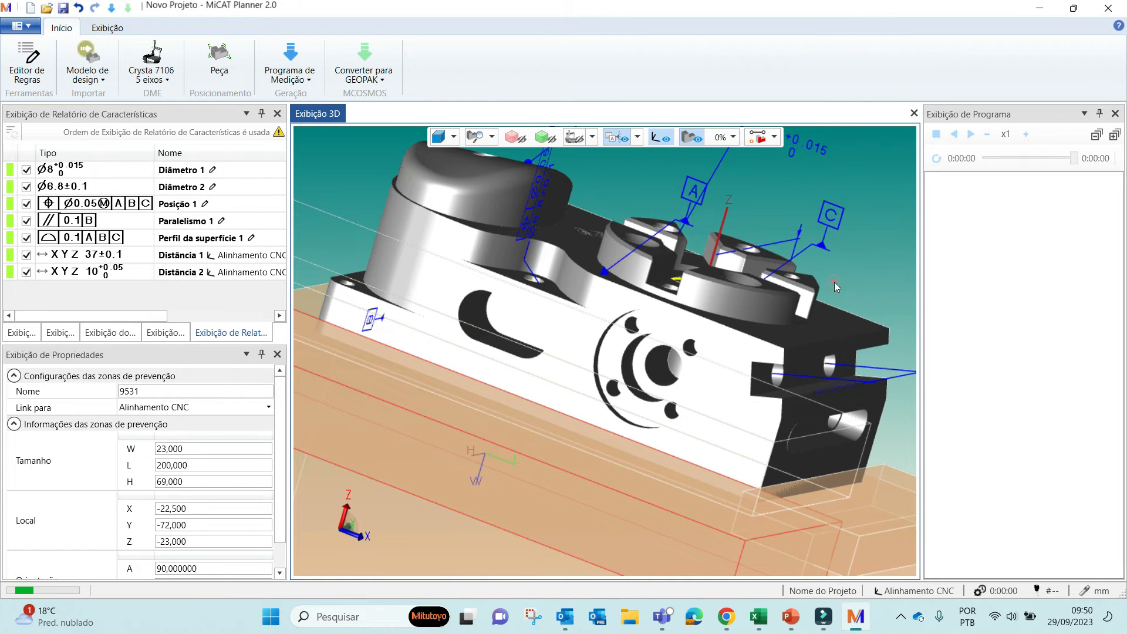
drag(842, 286, 749, 276)
scroll(765, 309, down, 5)
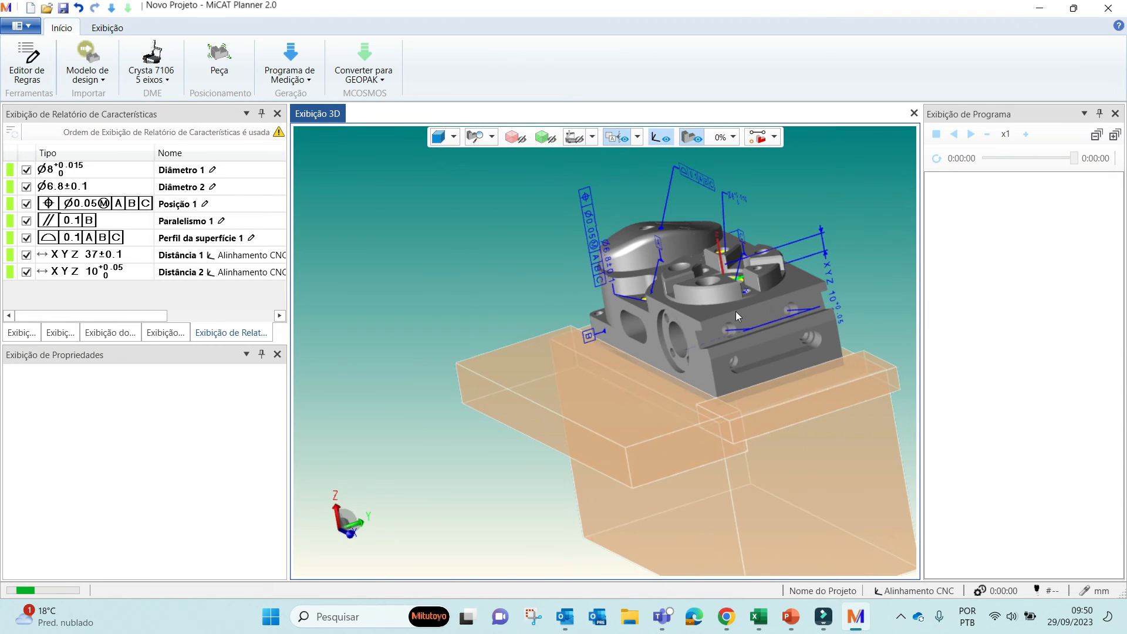
scroll(632, 342, up, 2)
Try a height H of 10 for the anti-collision zone beside datum face B
click(452, 389)
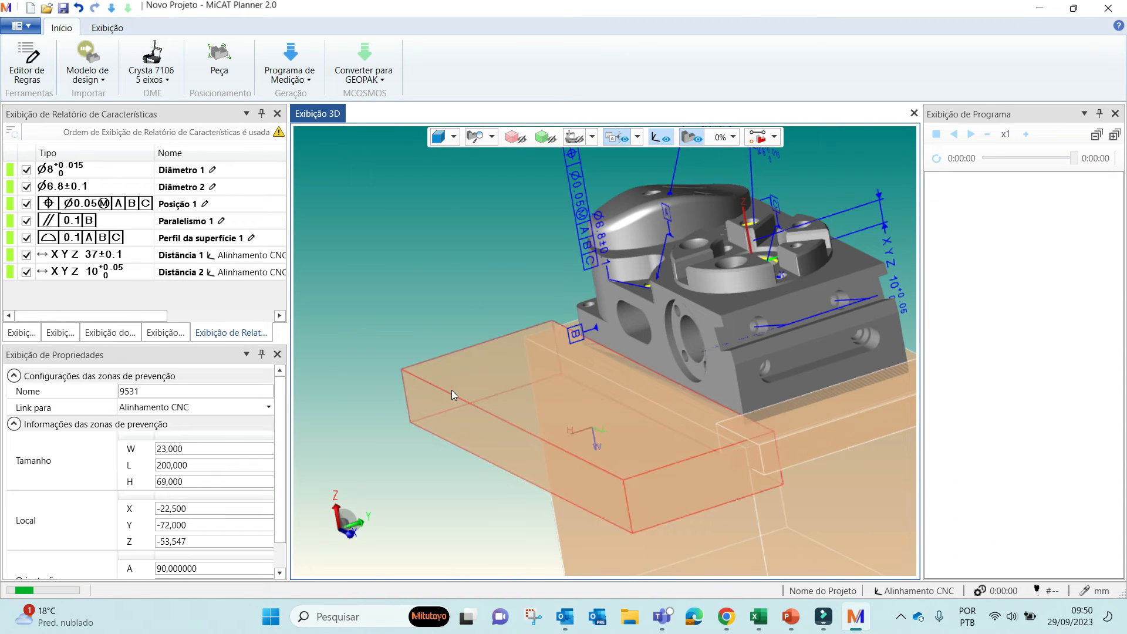
click(201, 481)
text(10)
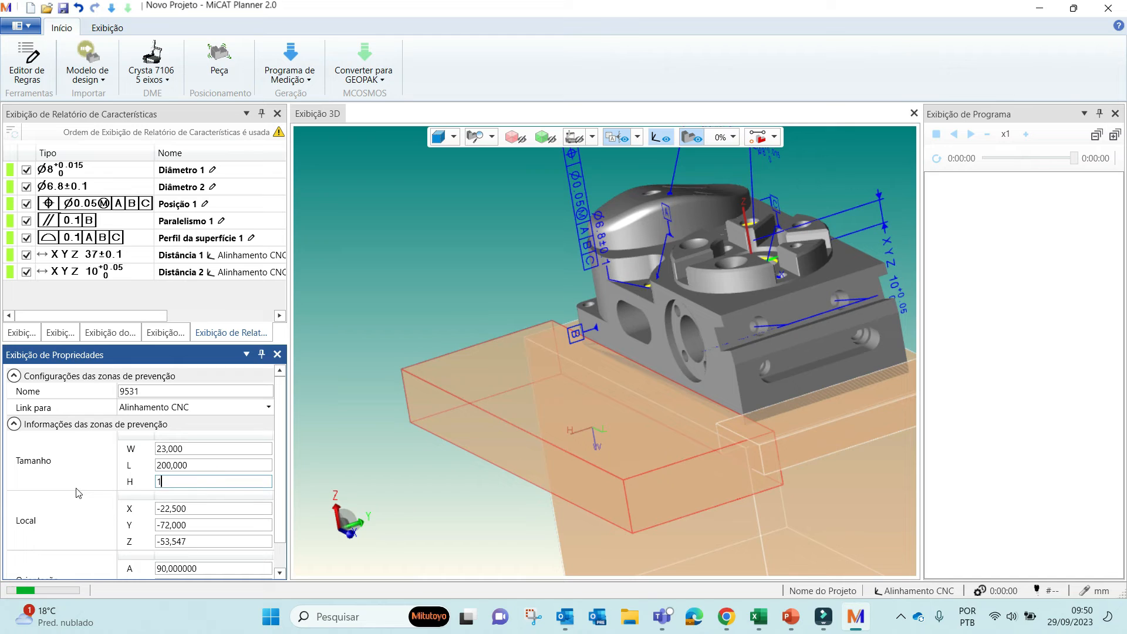
click(226, 465)
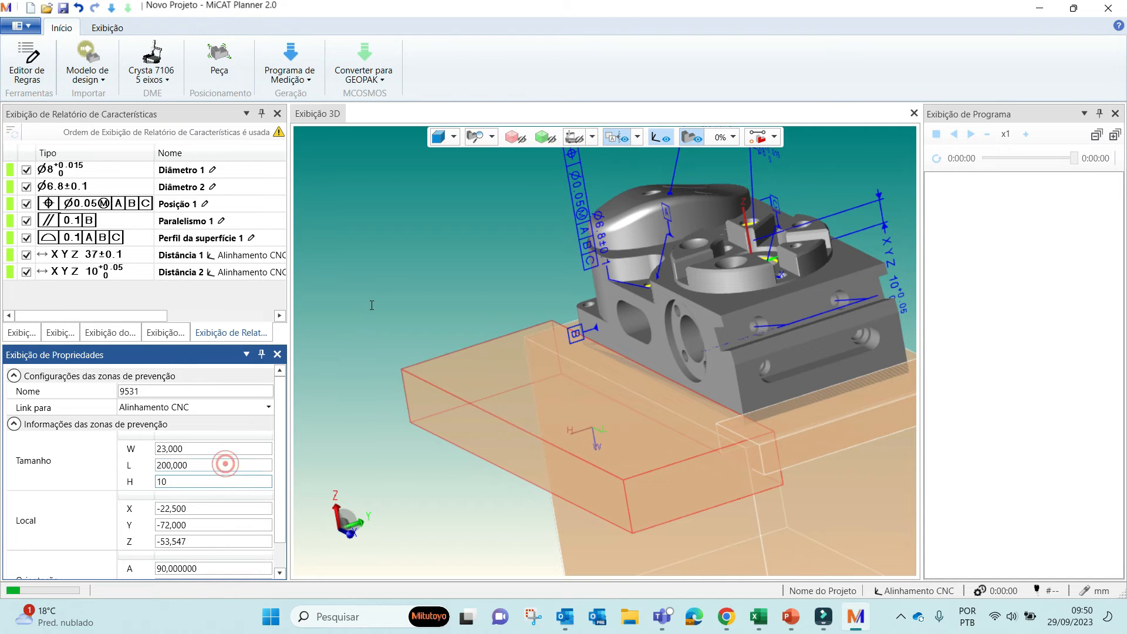
click(375, 299)
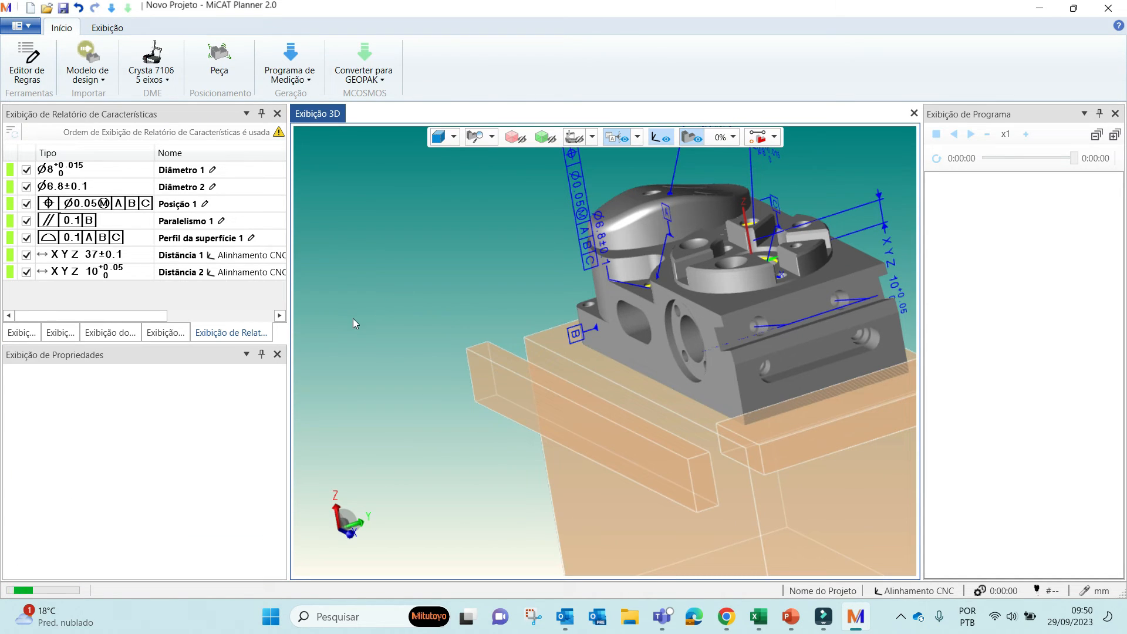
middle_drag(379, 272, 300, 309)
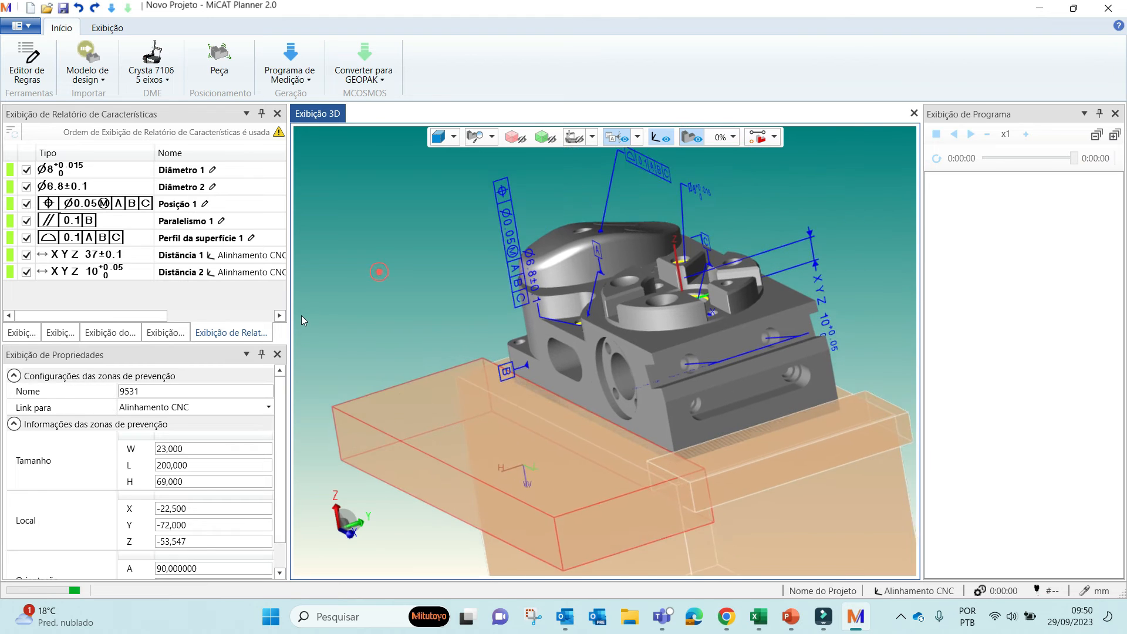
Show the measuring machine in the 3D view again, together with the part and its anti-collision zones
scroll(633, 380, down, 4)
middle_drag(806, 345, 835, 348)
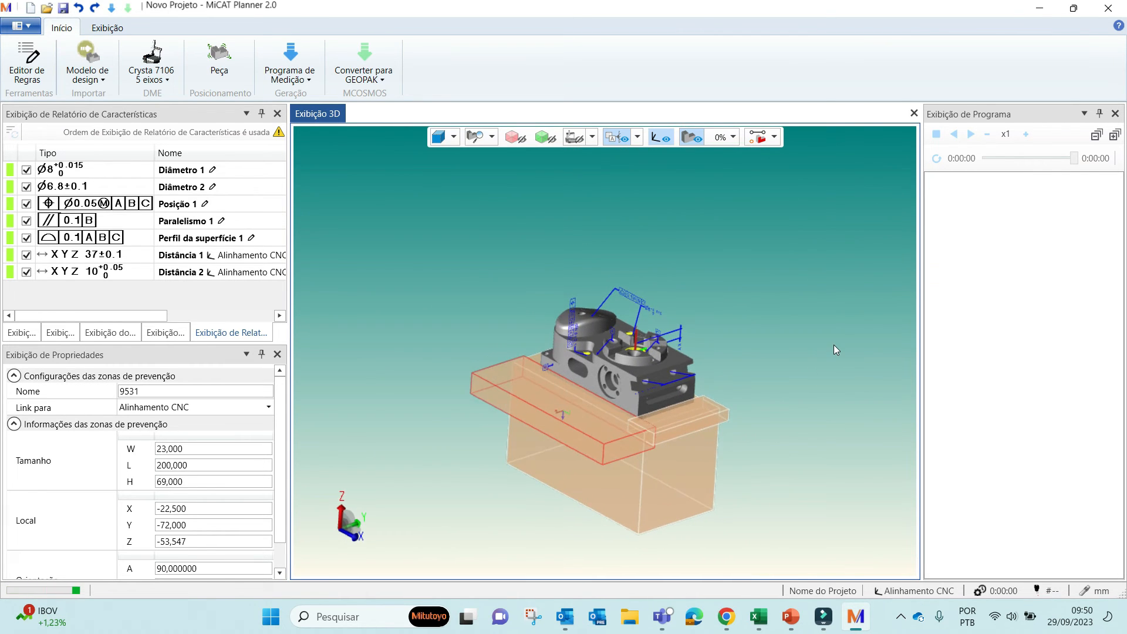
middle_drag(822, 395, 665, 239)
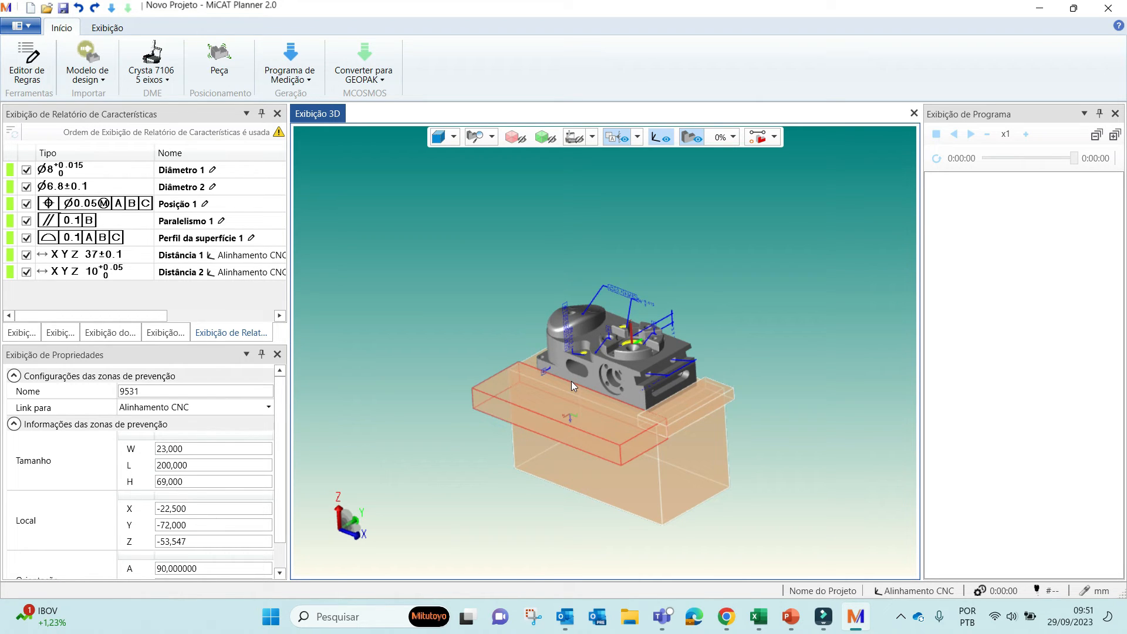
click(573, 136)
Examine how the part and its anti-collision zones sit on the machine table relative to the probe rack
scroll(435, 422, down, 5)
middle_drag(434, 399, 563, 411)
scroll(550, 282, up, 3)
middle_drag(551, 280, 485, 331)
scroll(485, 331, up, 4)
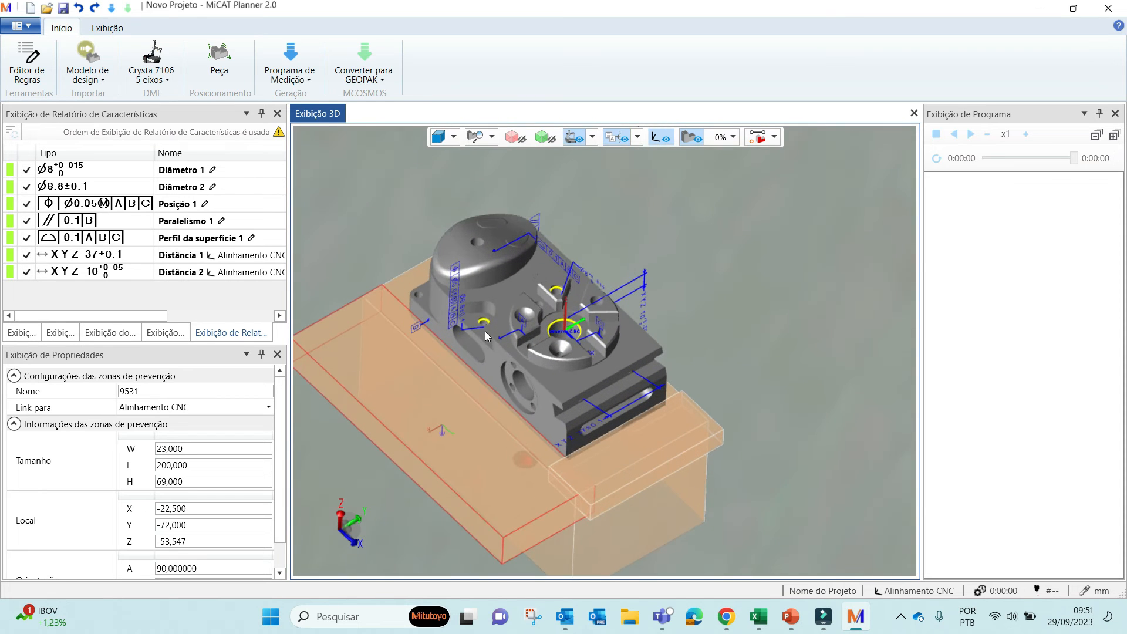
middle_drag(635, 336, 631, 371)
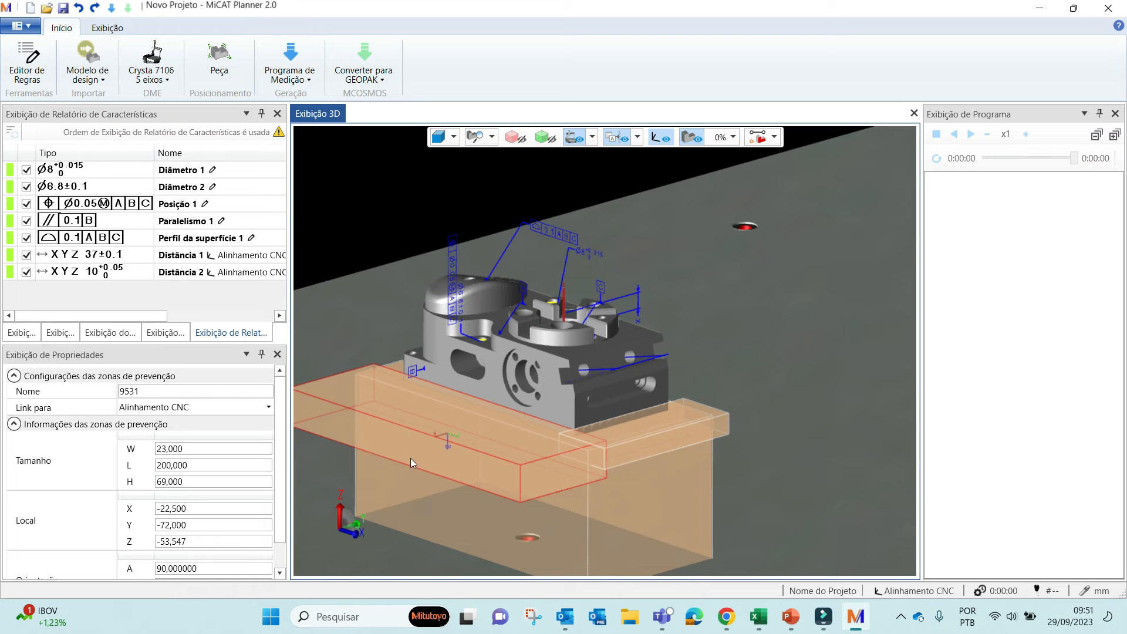
scroll(741, 287, down, 3)
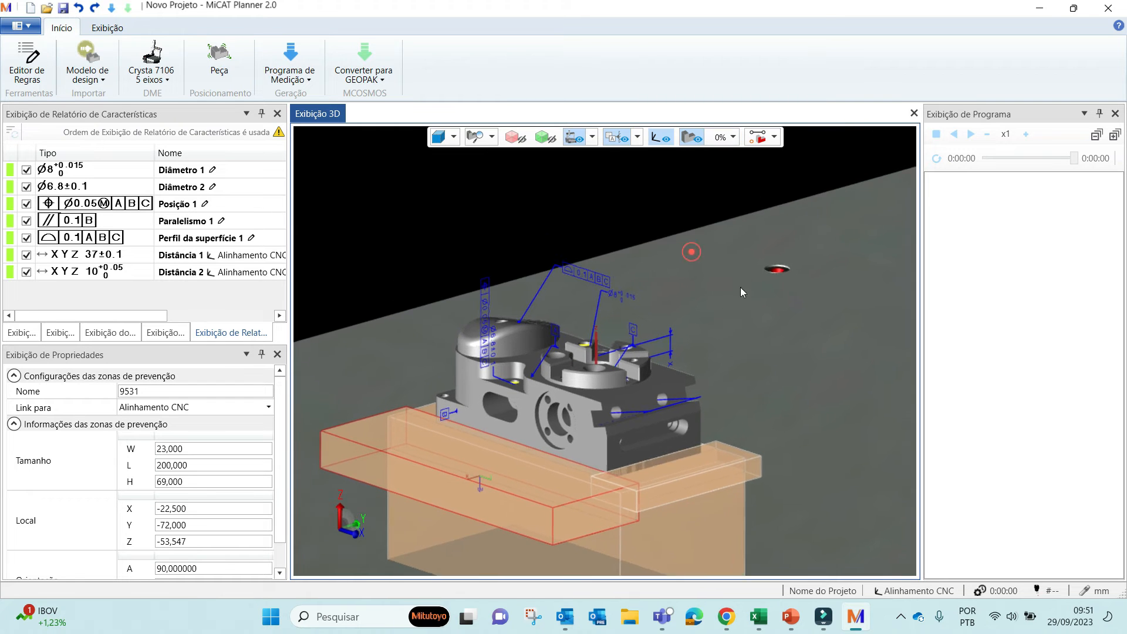
scroll(748, 361, down, 3)
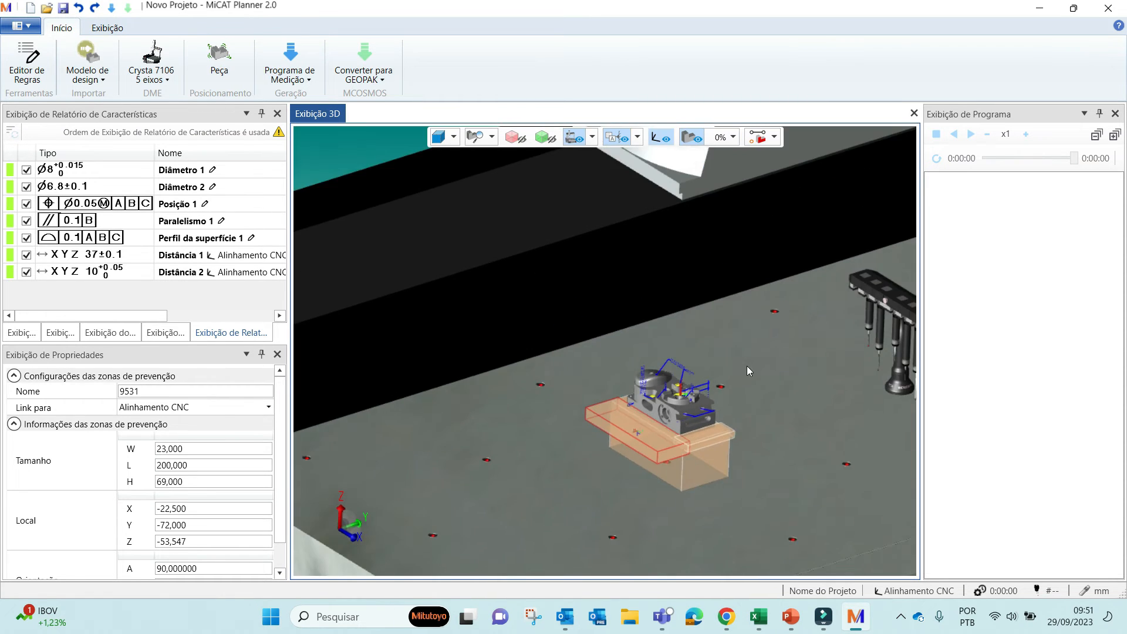
middle_drag(748, 361, 672, 267)
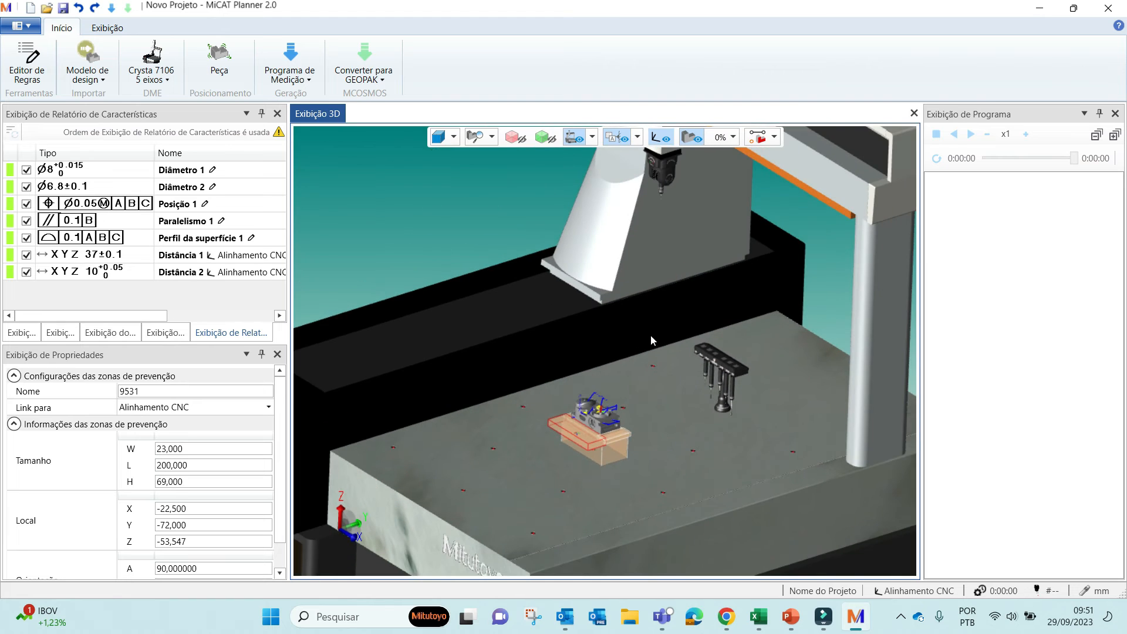
scroll(639, 345, up, 5)
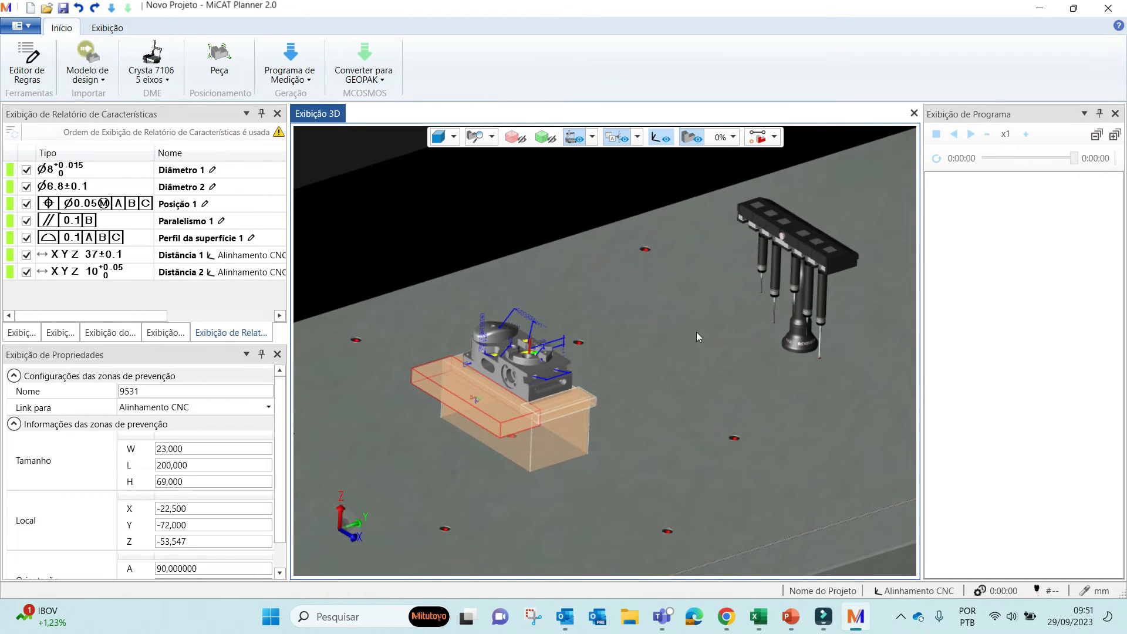
Generate the measurement program and play its simulation at x4 speed, watching the probe move around the part
click(296, 56)
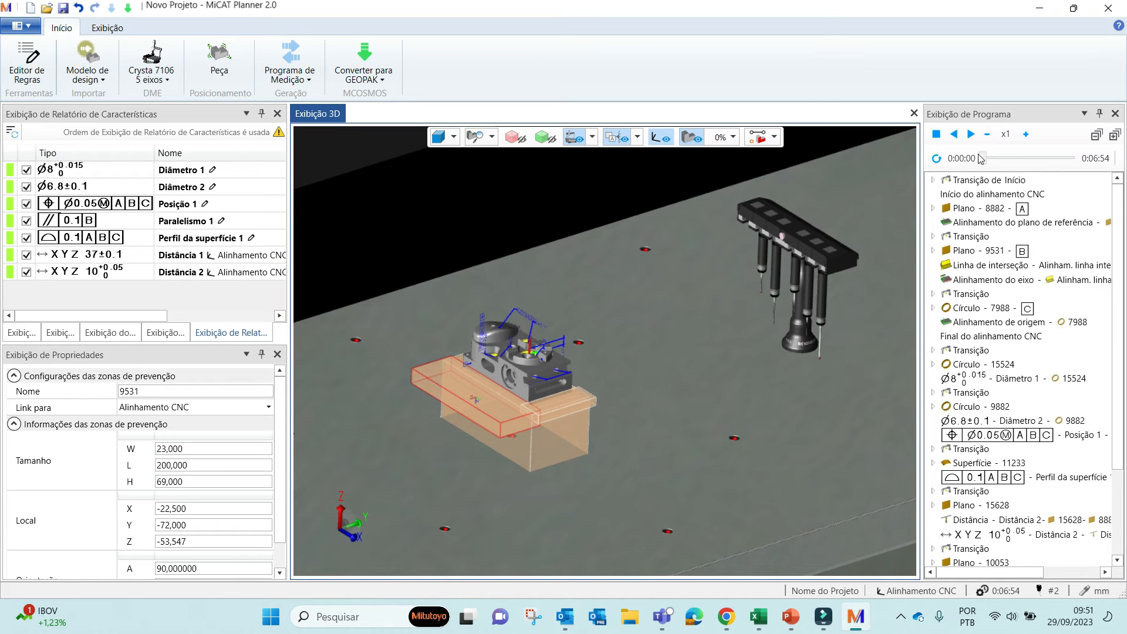
click(1025, 135)
click(1022, 136)
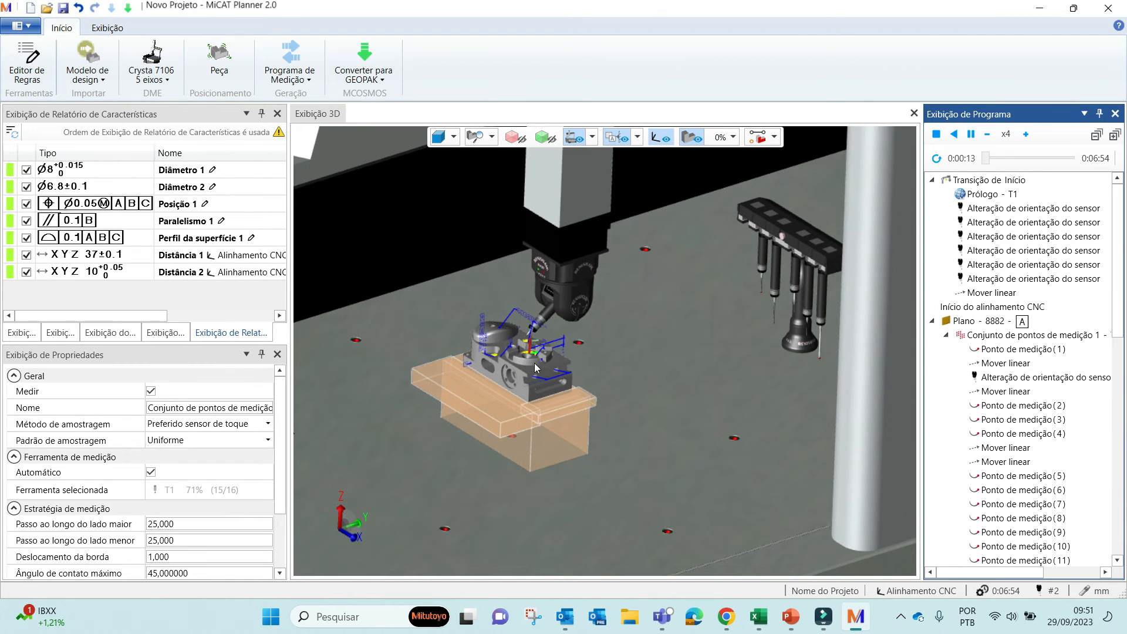
scroll(509, 395, up, 3)
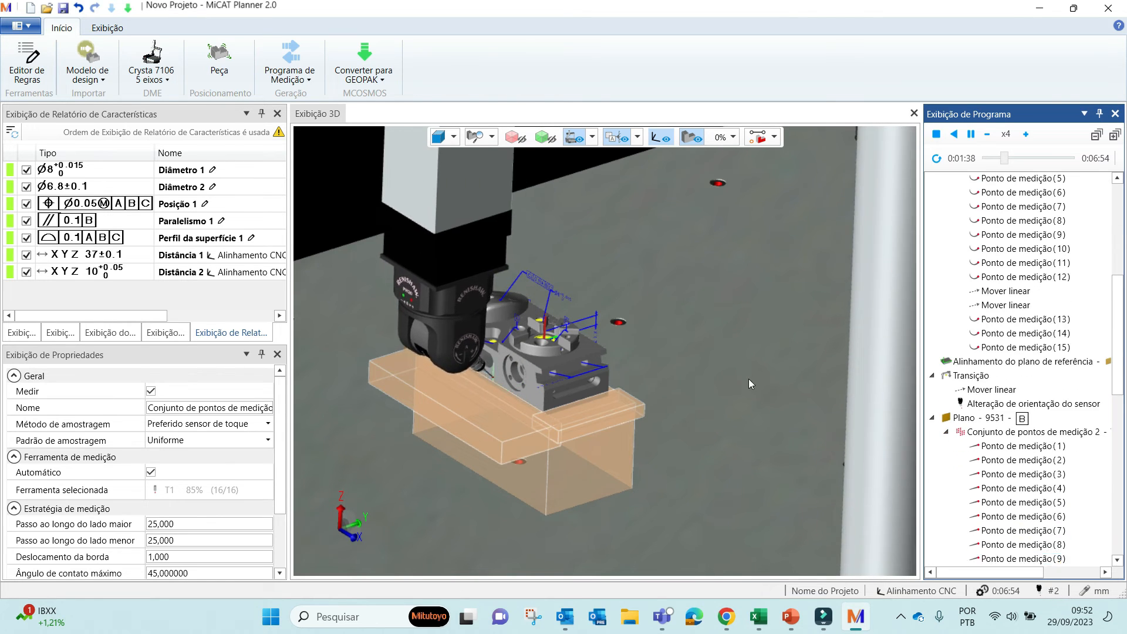
scroll(748, 379, down, 2)
scroll(720, 378, down, 2)
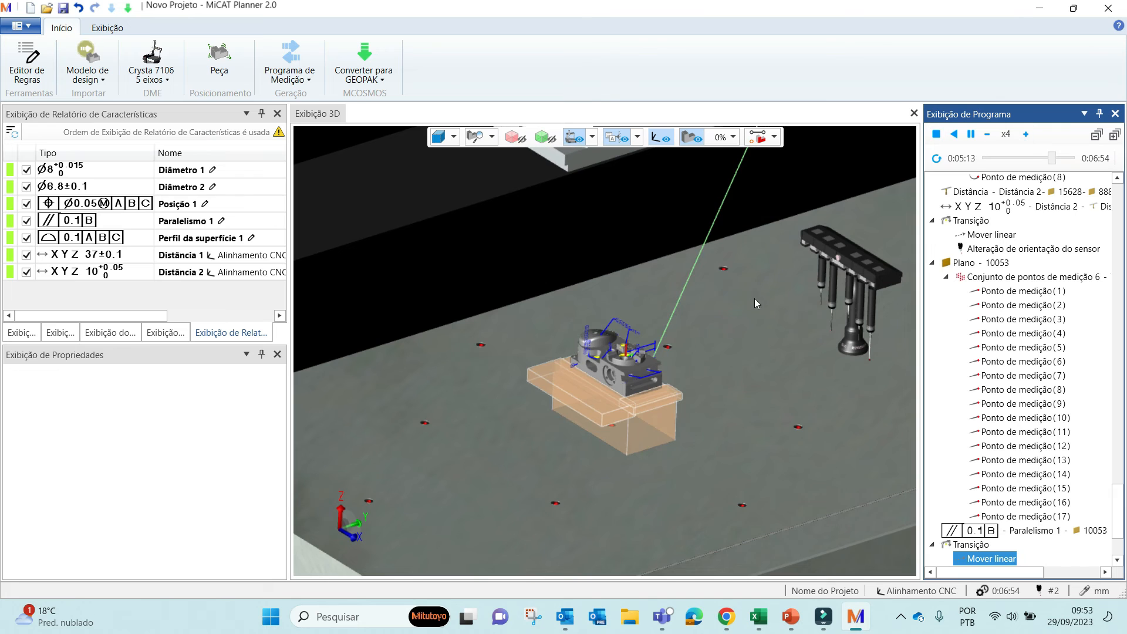
Watch the simulation through the probe change and the side-hole cylinder measurements up to the end of the program
middle_drag(755, 299, 721, 436)
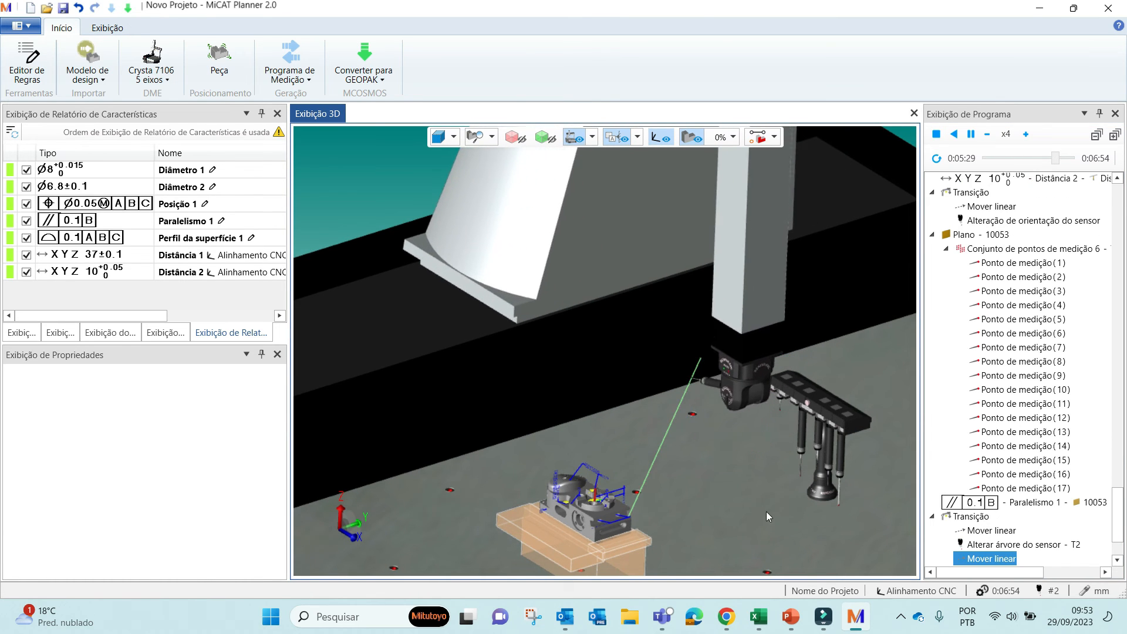
middle_drag(739, 537, 748, 450)
scroll(600, 467, up, 1)
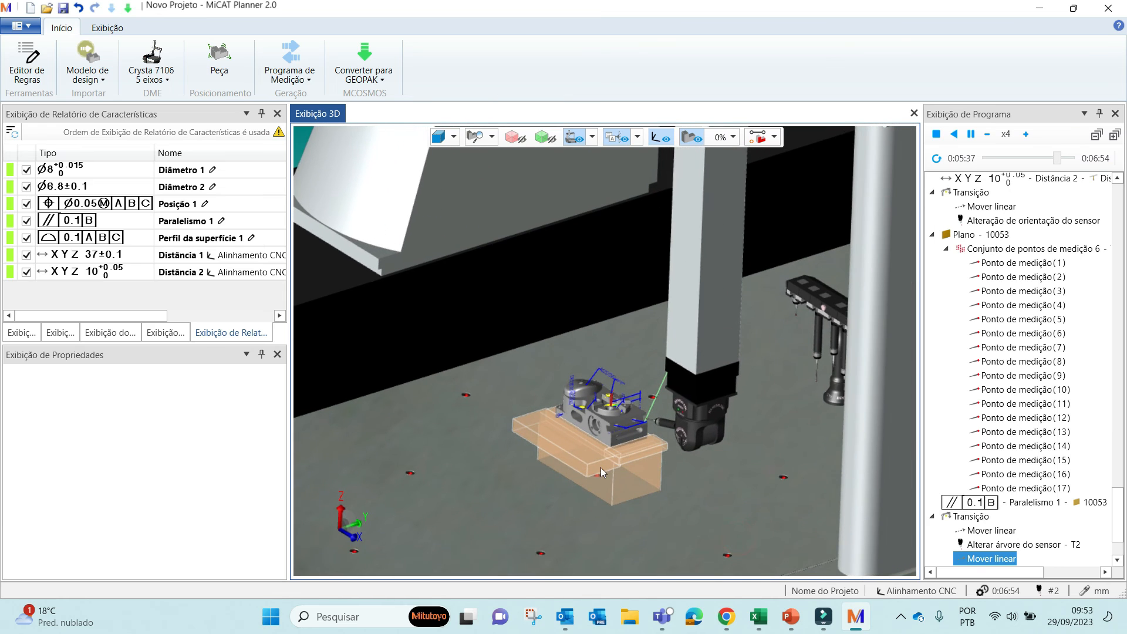
scroll(629, 435, up, 8)
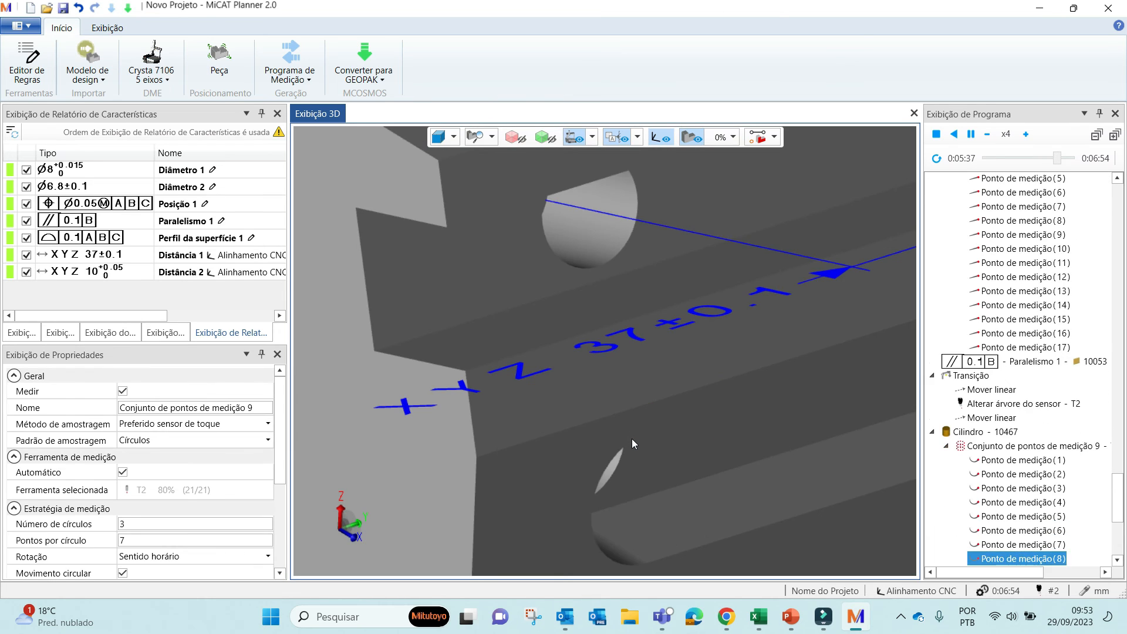
scroll(755, 354, down, 2)
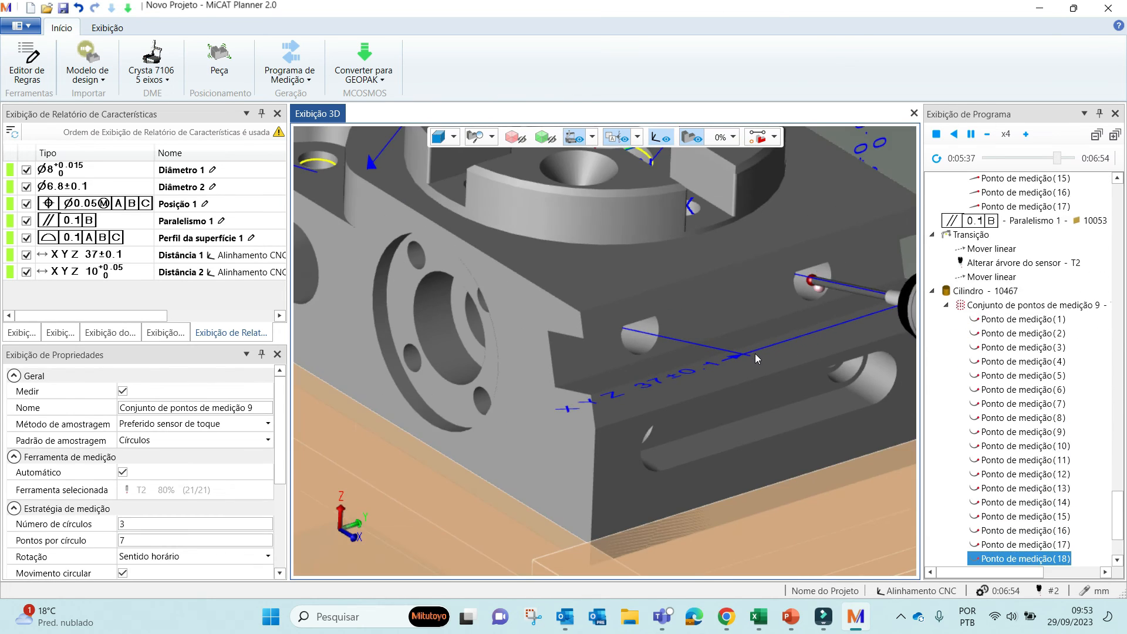
scroll(770, 301, down, 1)
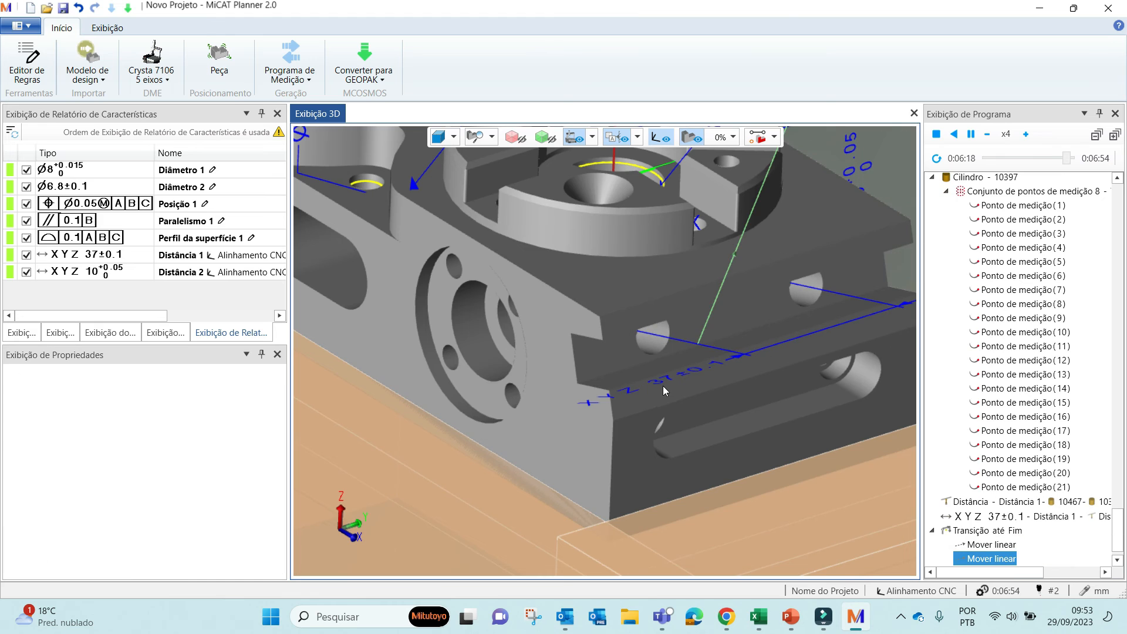
scroll(706, 331, down, 3)
scroll(706, 332, down, 5)
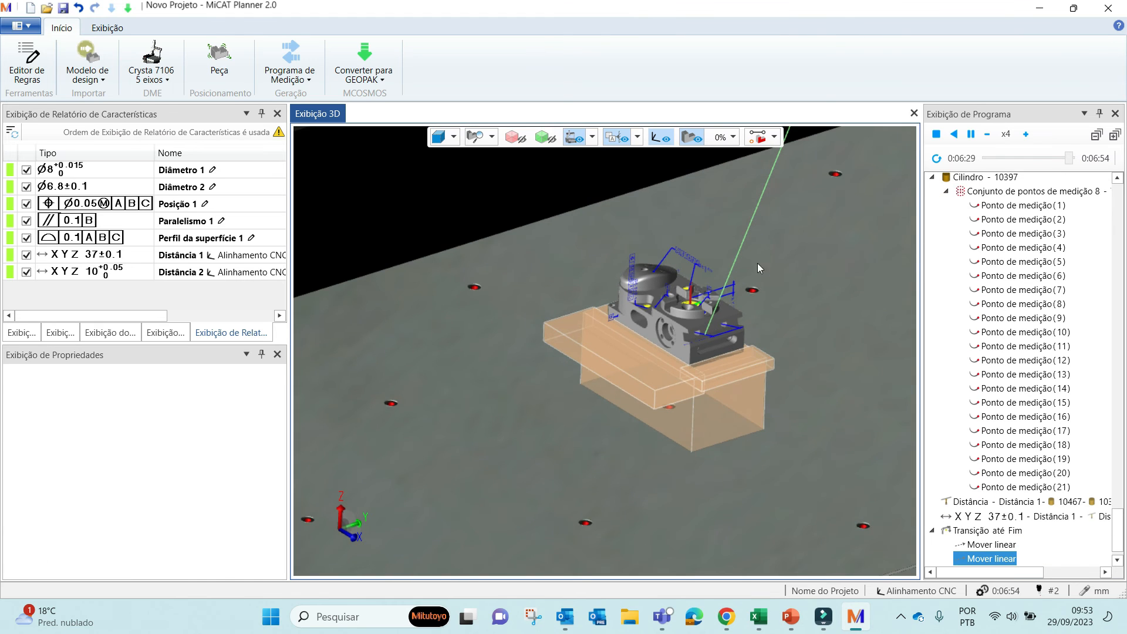
middle_drag(764, 255, 556, 410)
scroll(608, 379, down, 3)
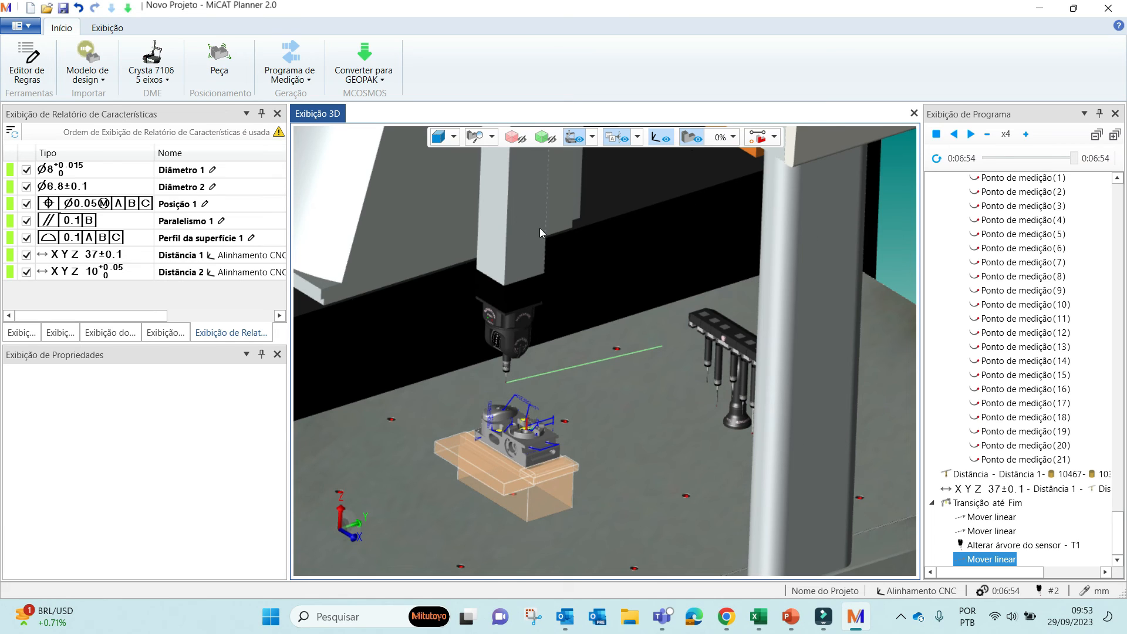
Examine the whole measuring machine with the part, anti-collision zones and probe rack on its table
scroll(587, 378, down, 5)
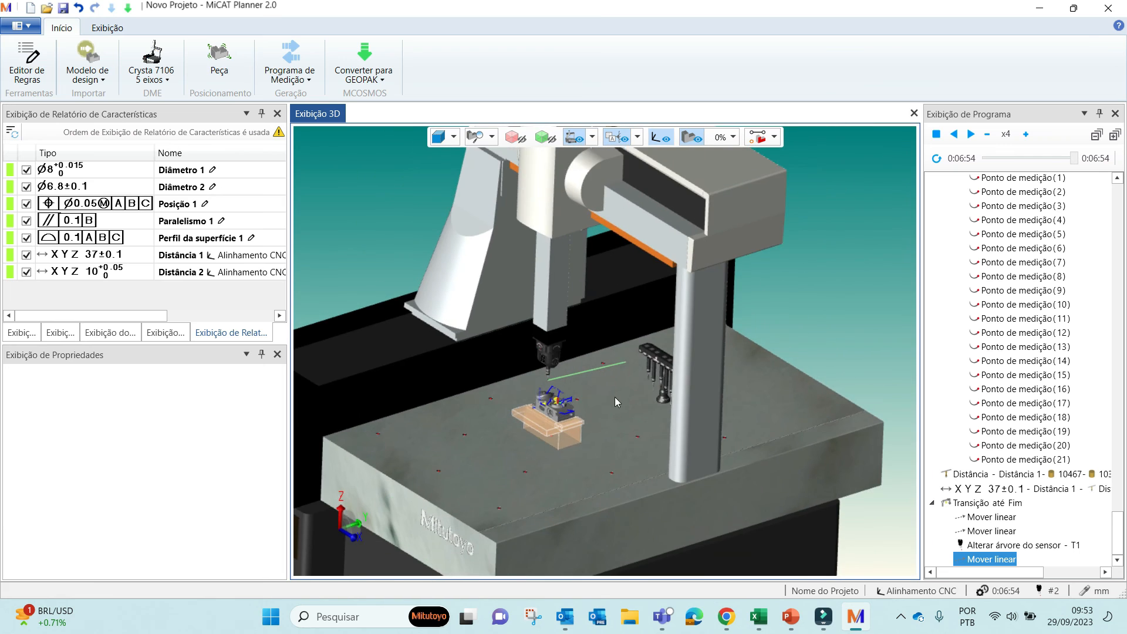
middle_drag(615, 397, 681, 436)
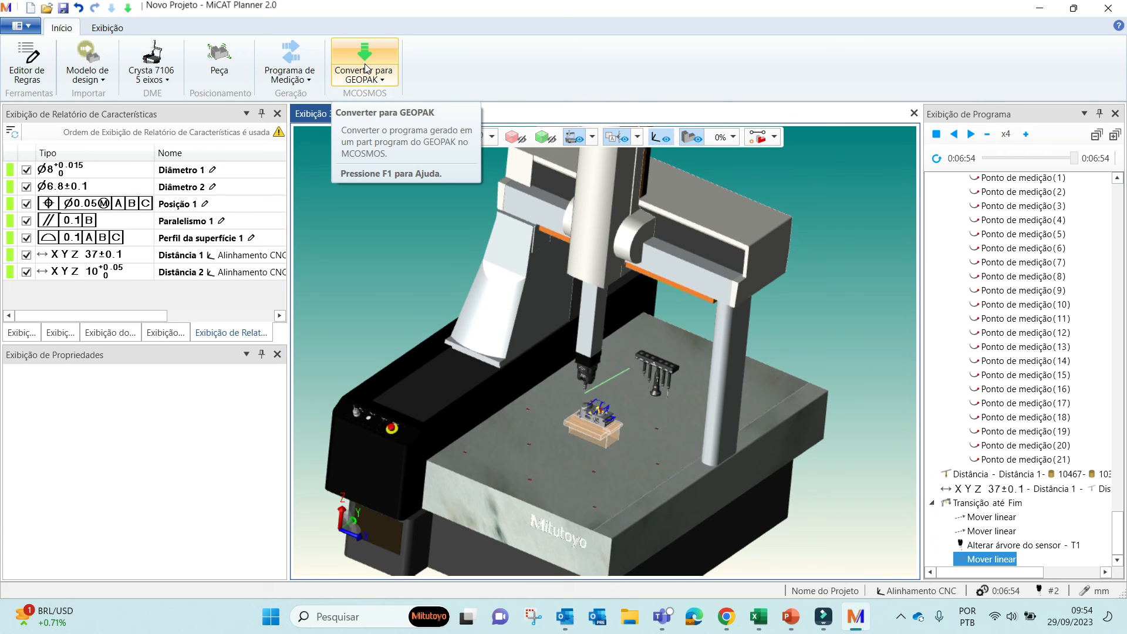
mouse_move(771, 317)
middle_down()
mouse_move(784, 306)
mouse_move(794, 324)
mouse_move(788, 316)
middle_up()
scroll(794, 323, down, 5)
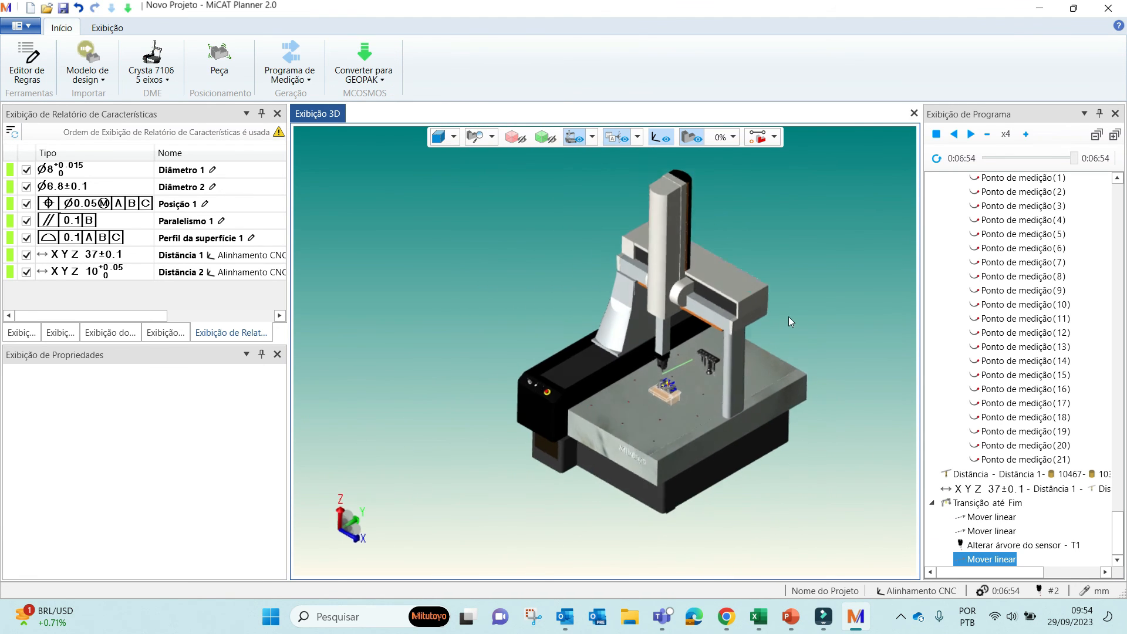
right_drag(795, 330, 745, 389)
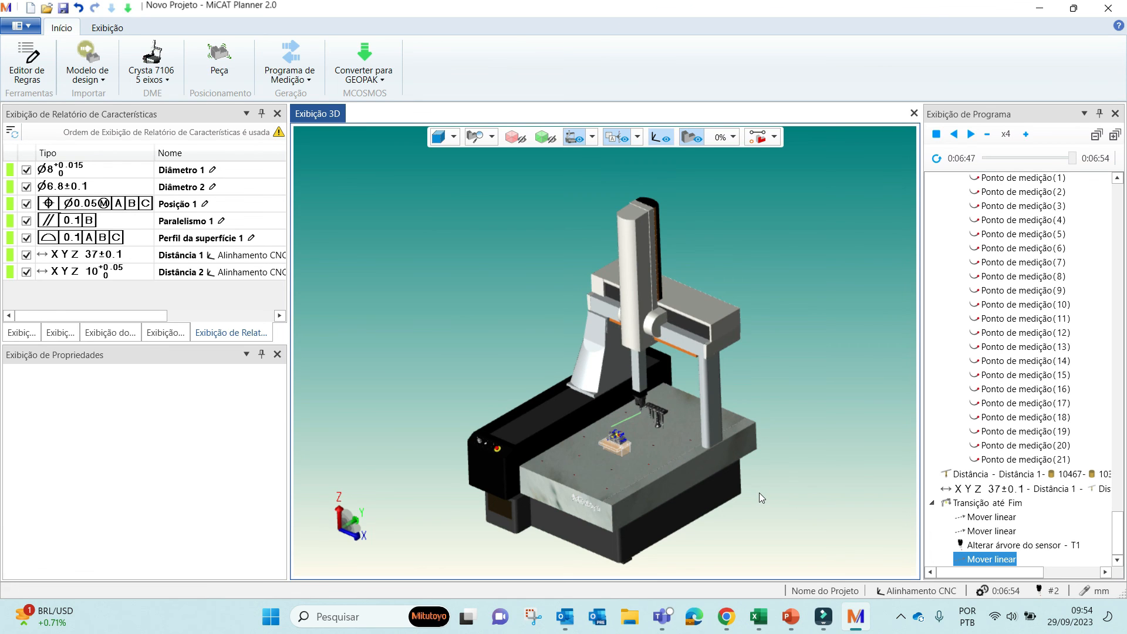
scroll(629, 451, up, 2)
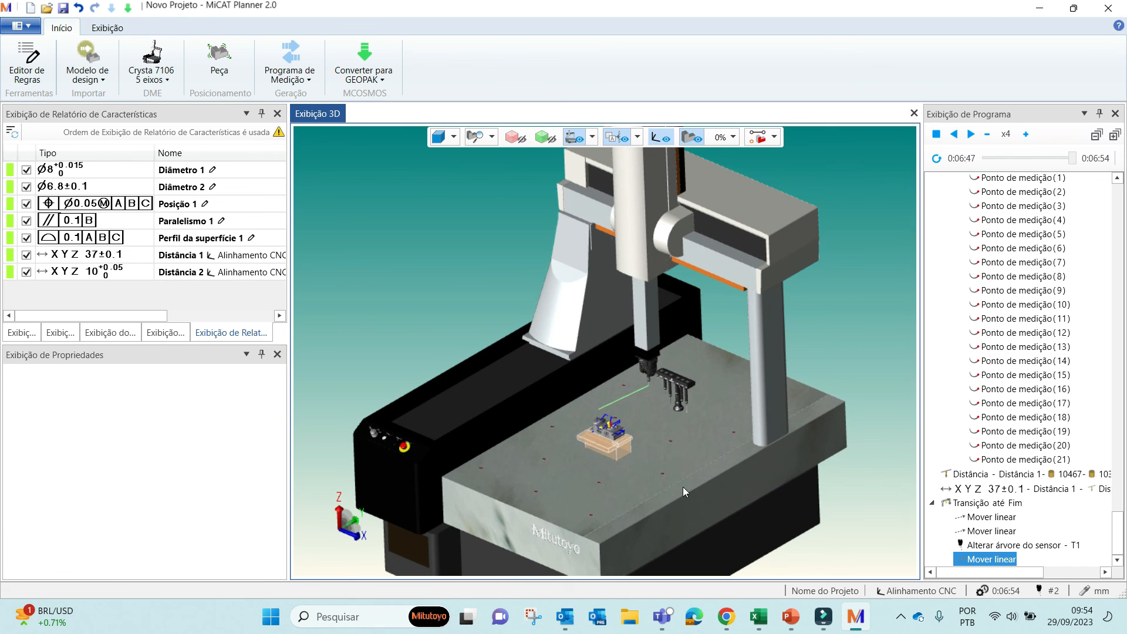
scroll(633, 427, up, 1)
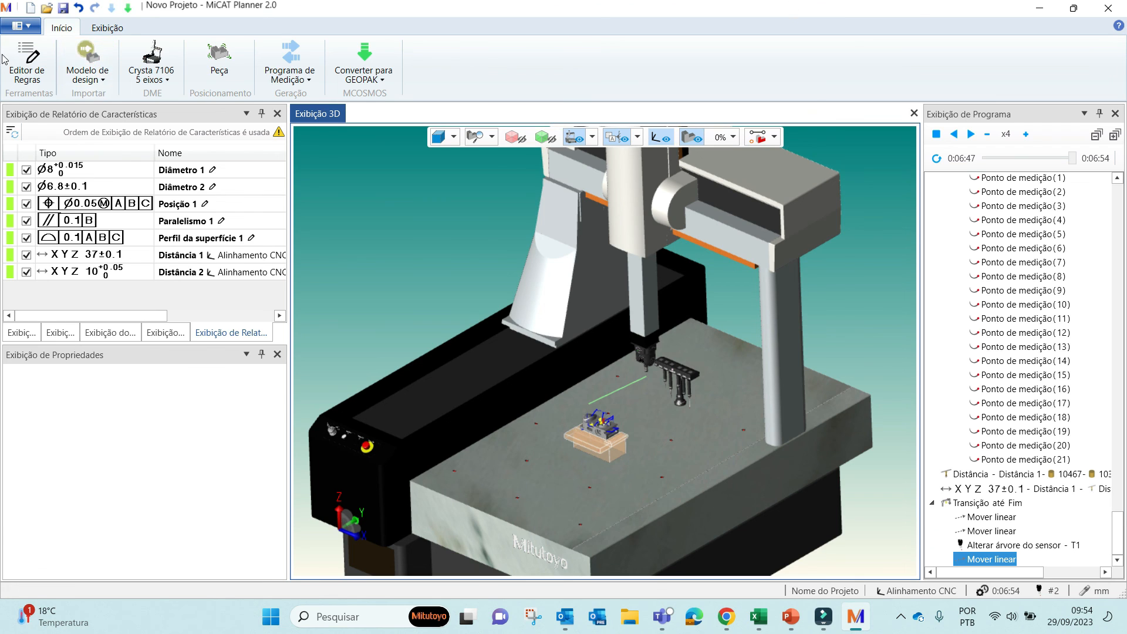
Open the rule editor and review the criteria and actions of the Cylinder Measurement rule
click(29, 58)
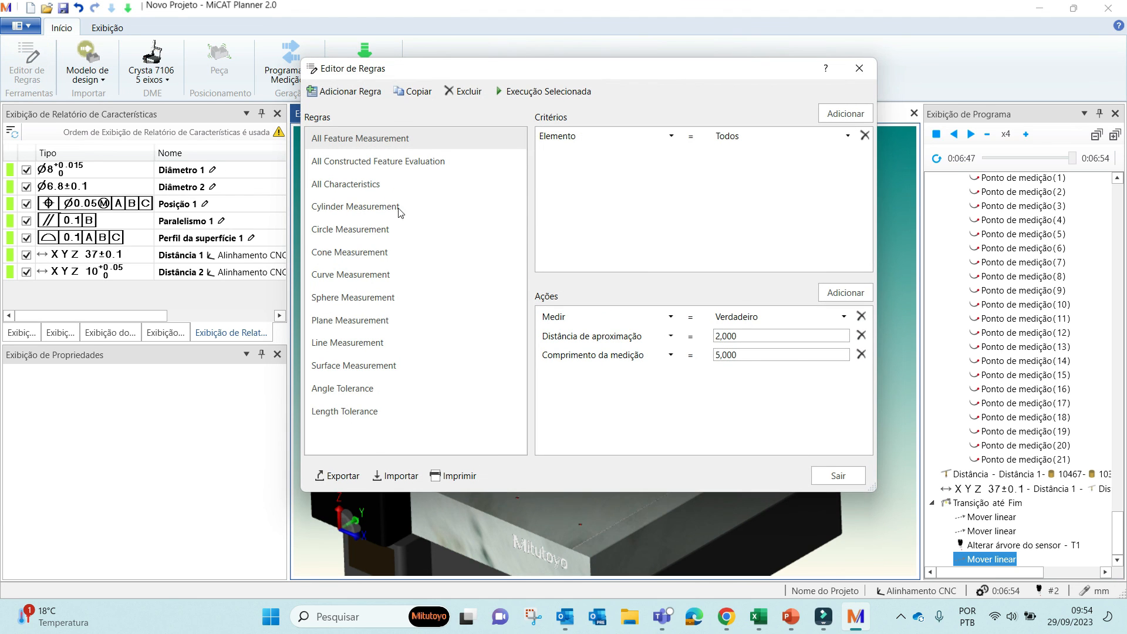
click(353, 187)
click(363, 211)
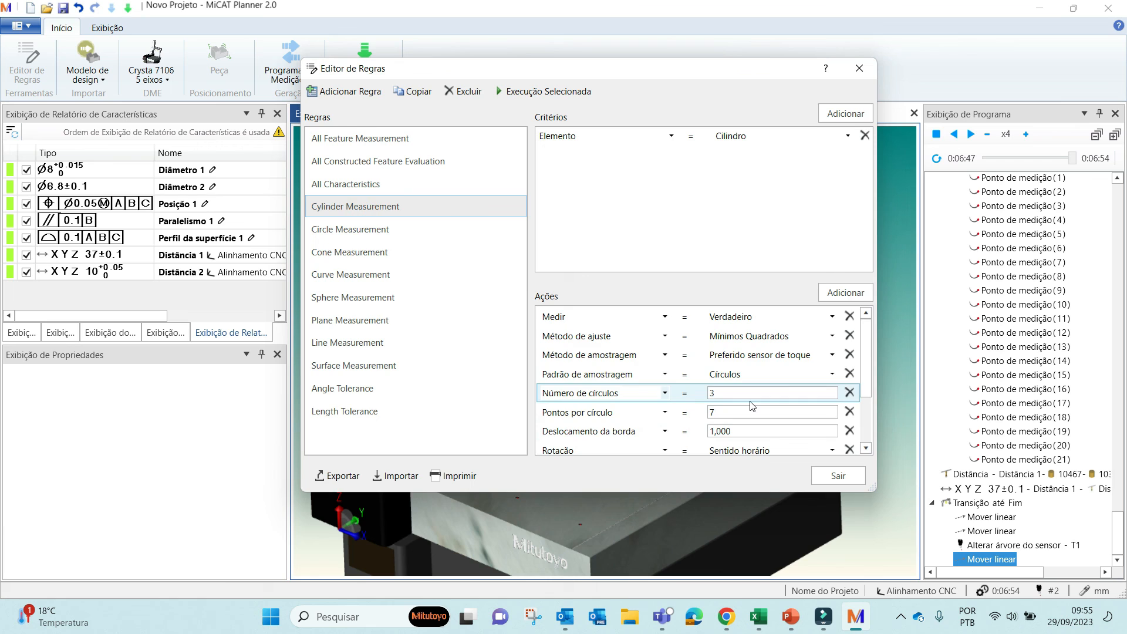
scroll(704, 411, down, 2)
scroll(654, 440, up, 1)
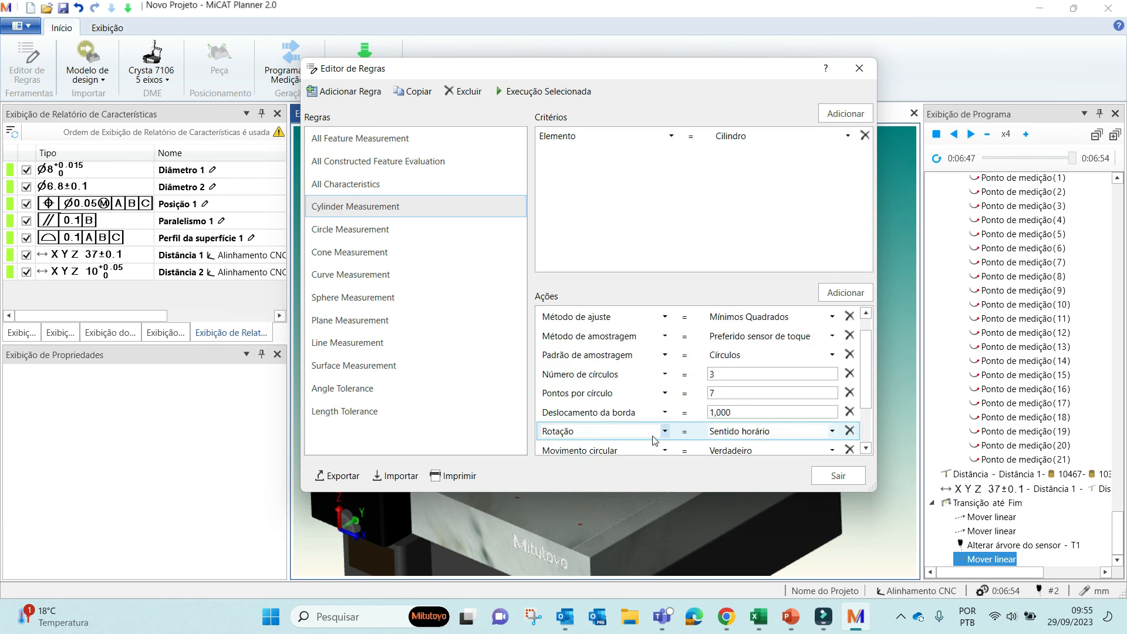
scroll(654, 437, up, 1)
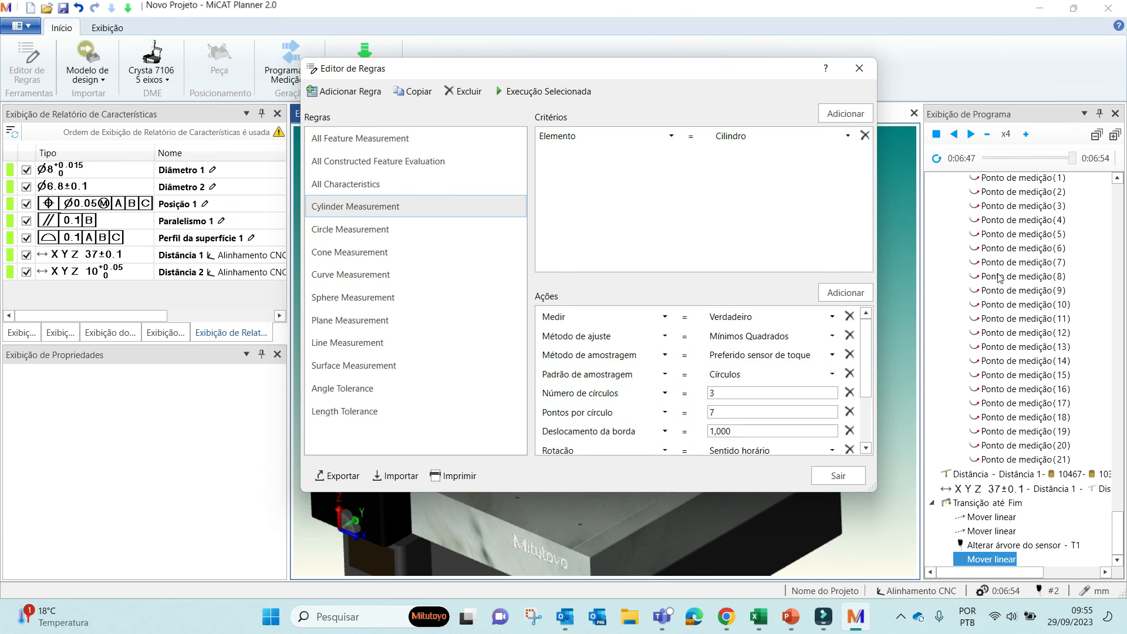
Review the Circle, Cone and Curve Measurement rules, and close the rule editor
mouse_move(1000, 278)
click(344, 235)
click(350, 259)
click(337, 278)
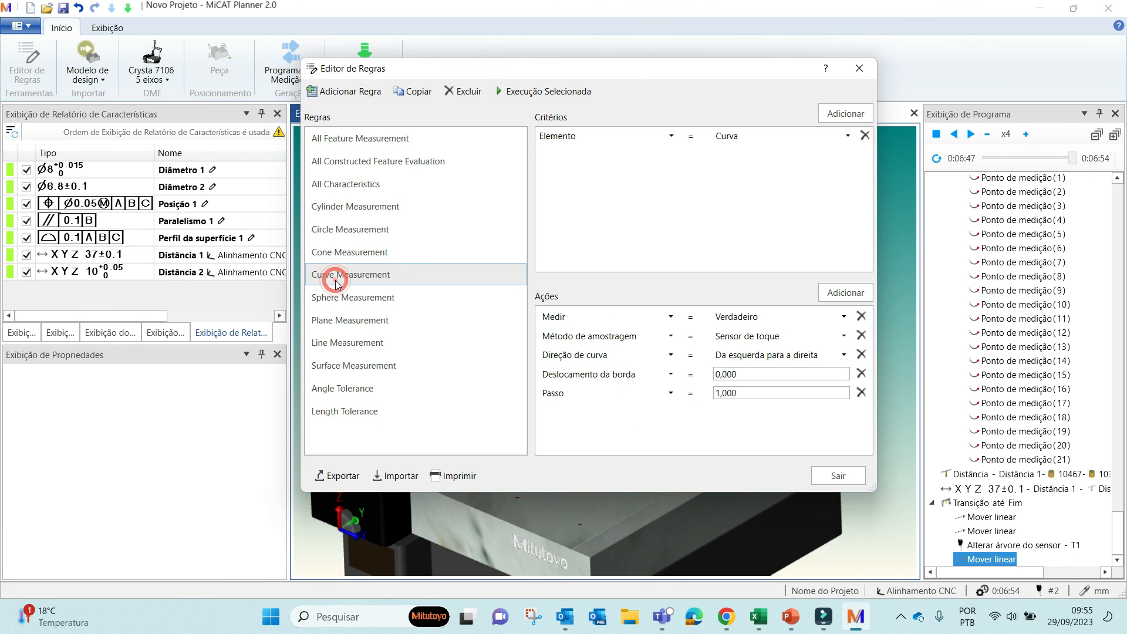
click(857, 69)
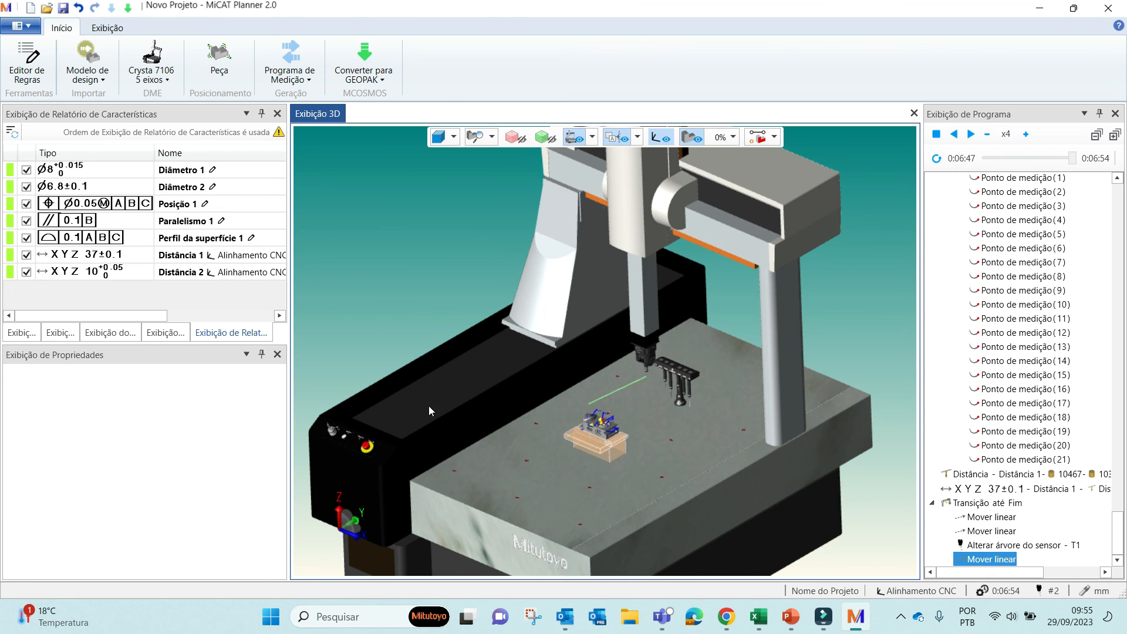
scroll(547, 372, down, 4)
middle_drag(502, 358, 539, 374)
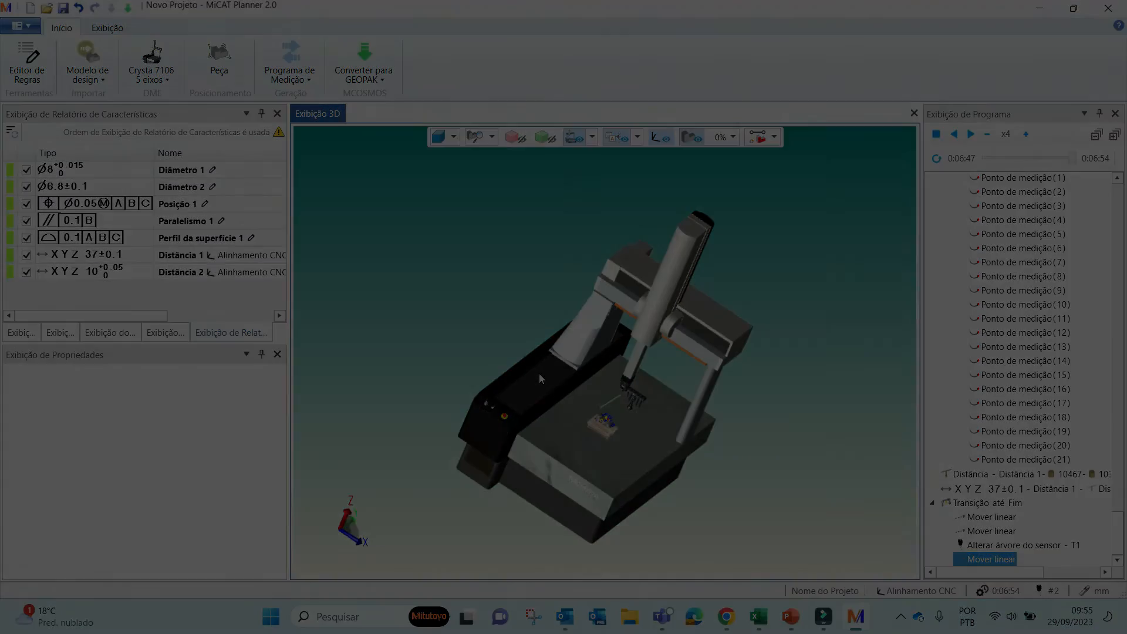